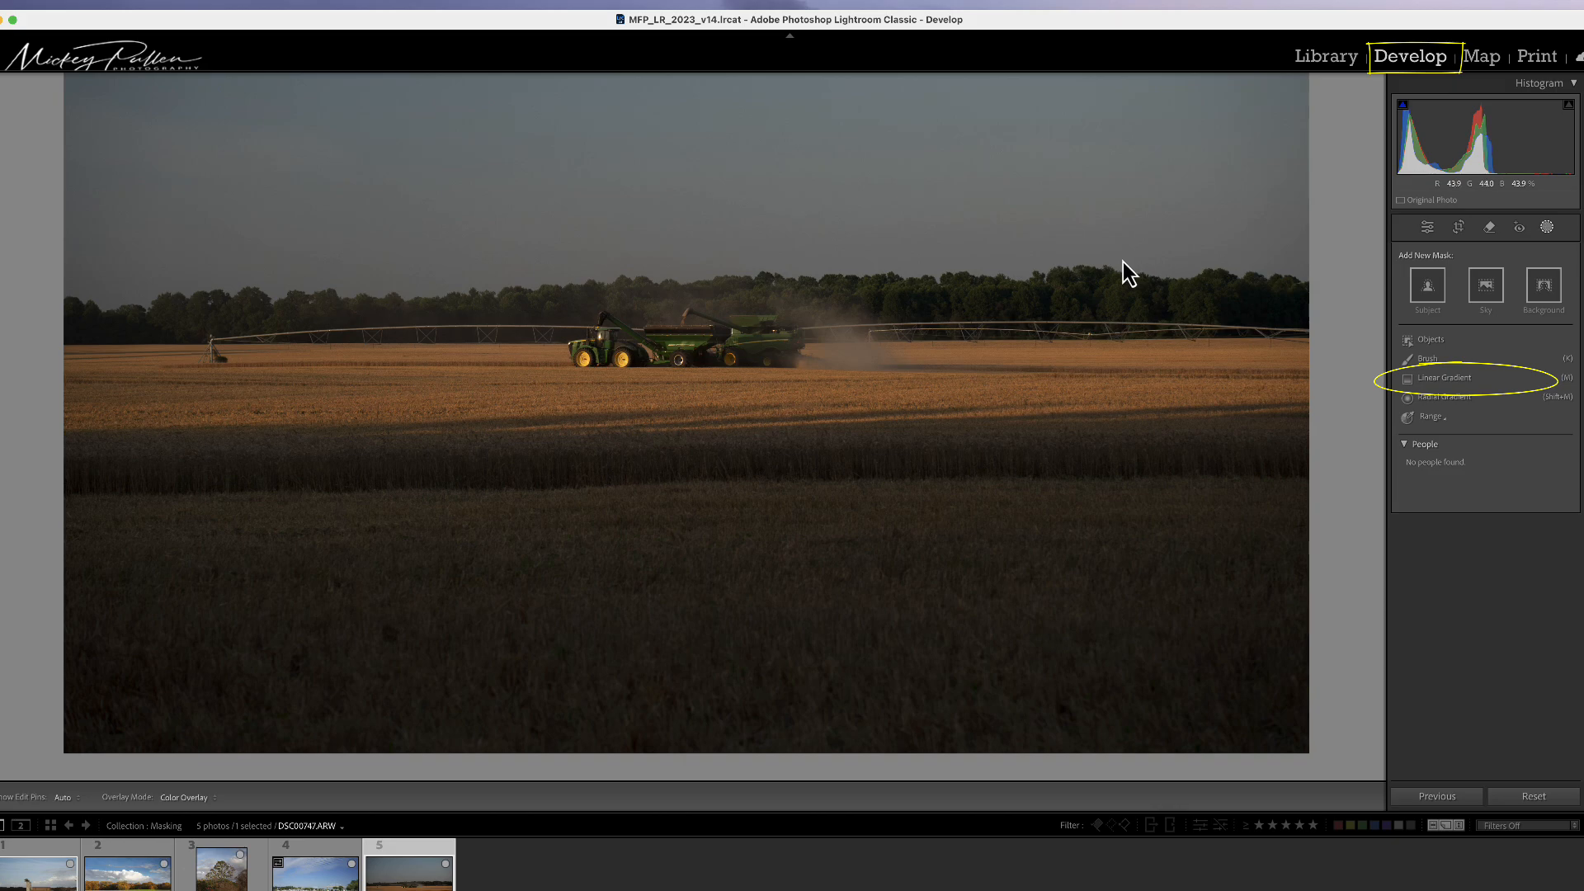
Step: Open the Masking tools and start a new Linear Gradient mask
left_click(1547, 228)
left_click(1547, 228)
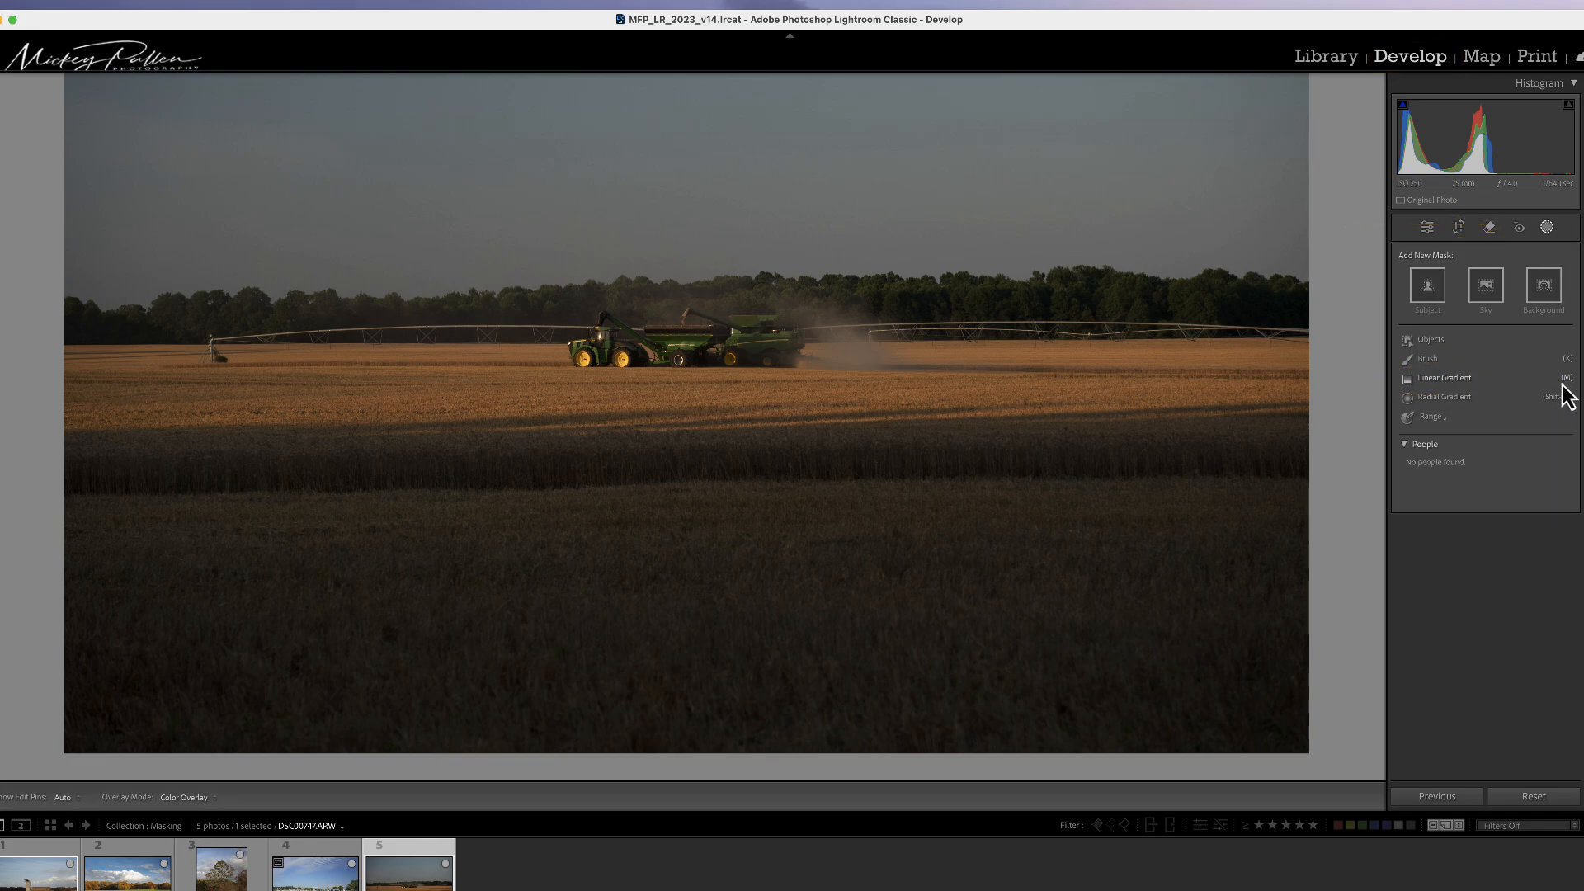
left_click(1430, 381)
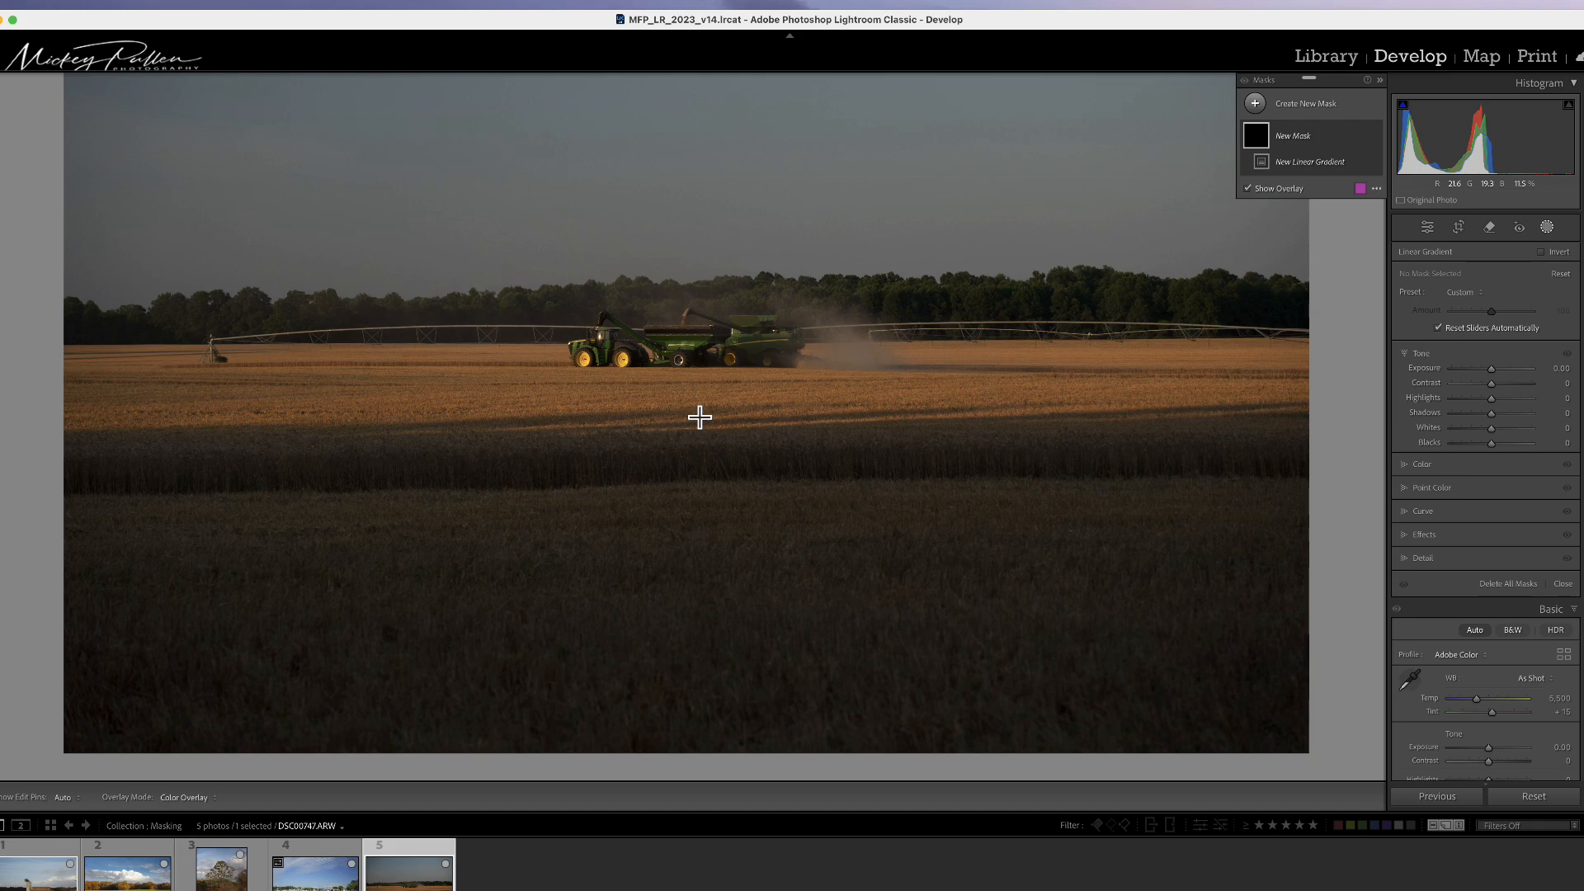
Step: Draw a linear gradient upward from the mid-field and move its centre down onto the field
left_click_drag(700, 417, 697, 273)
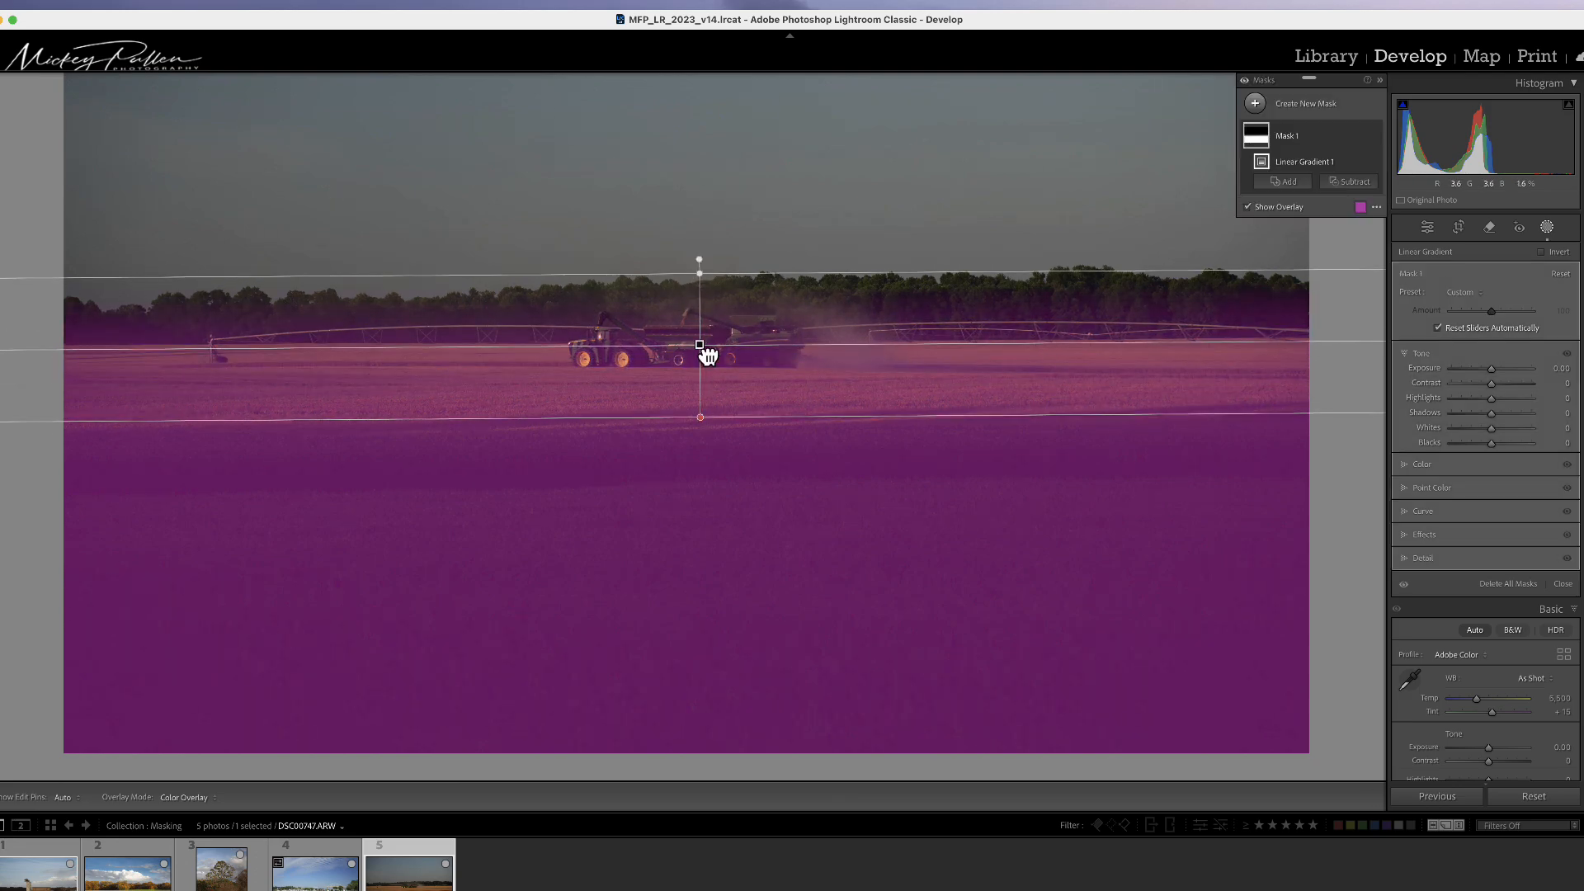
left_click_drag(707, 356, 708, 417)
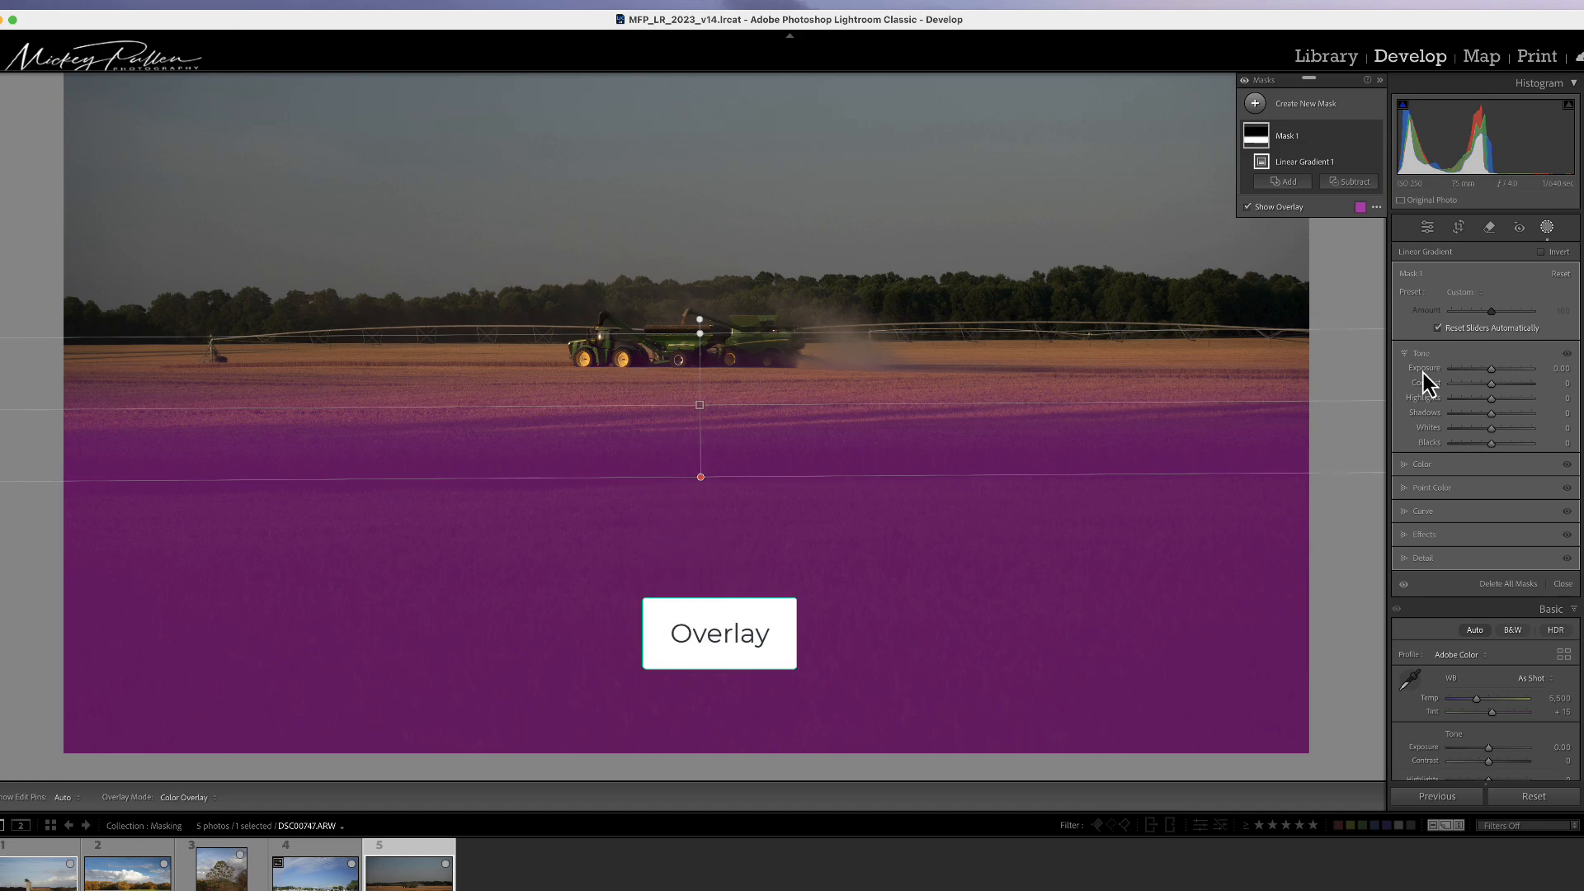
Step: Raise the gradient mask's Exposure to 2.01
left_click_drag(1491, 374, 1507, 375)
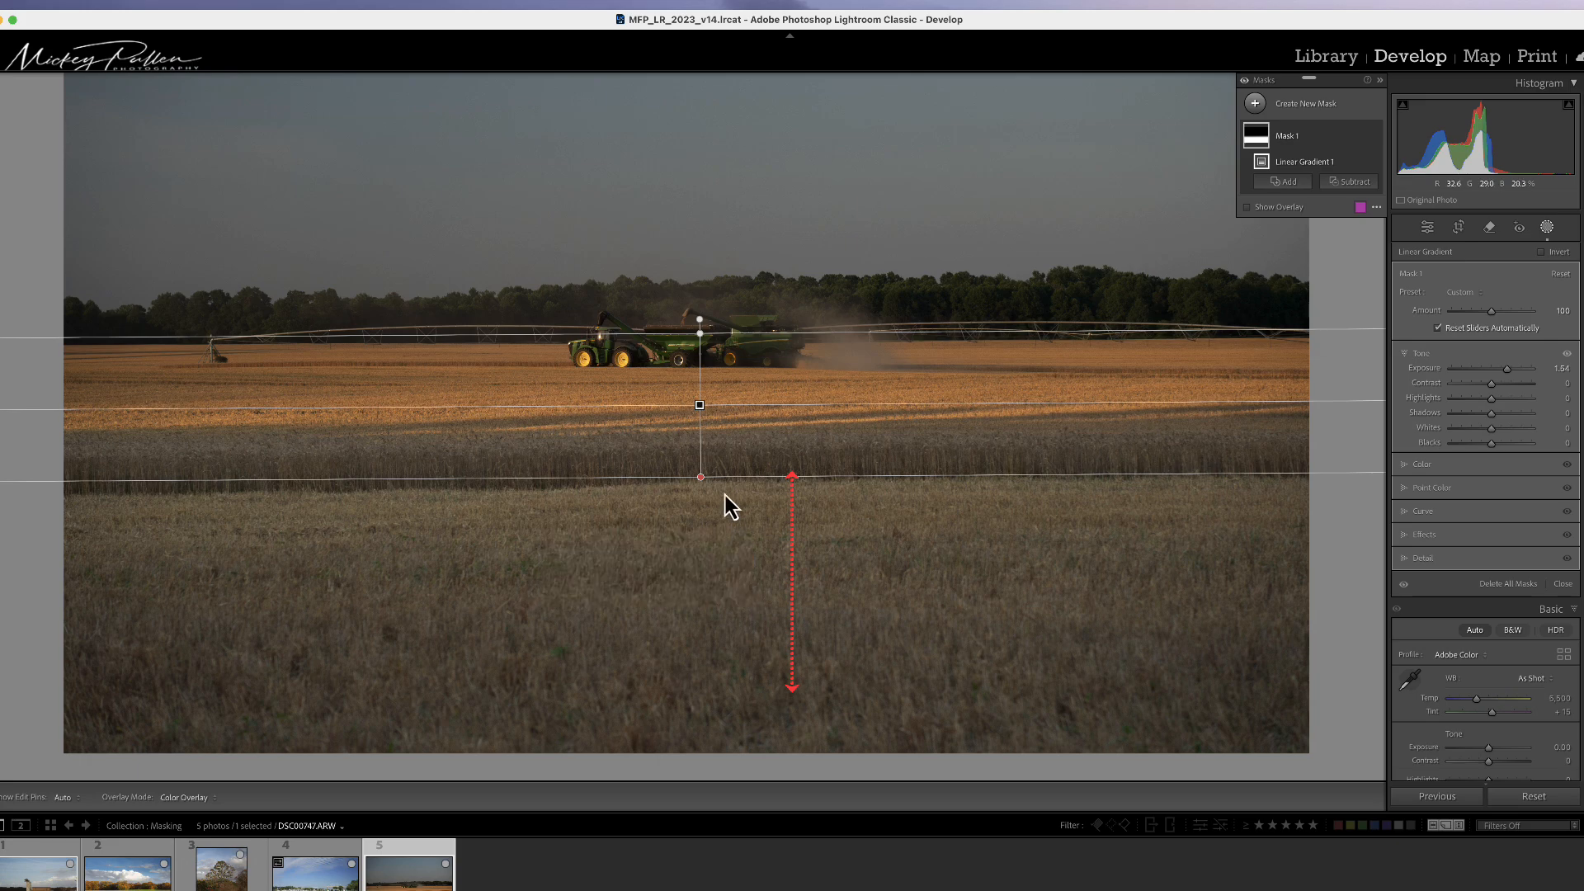
mouse_move(701, 406)
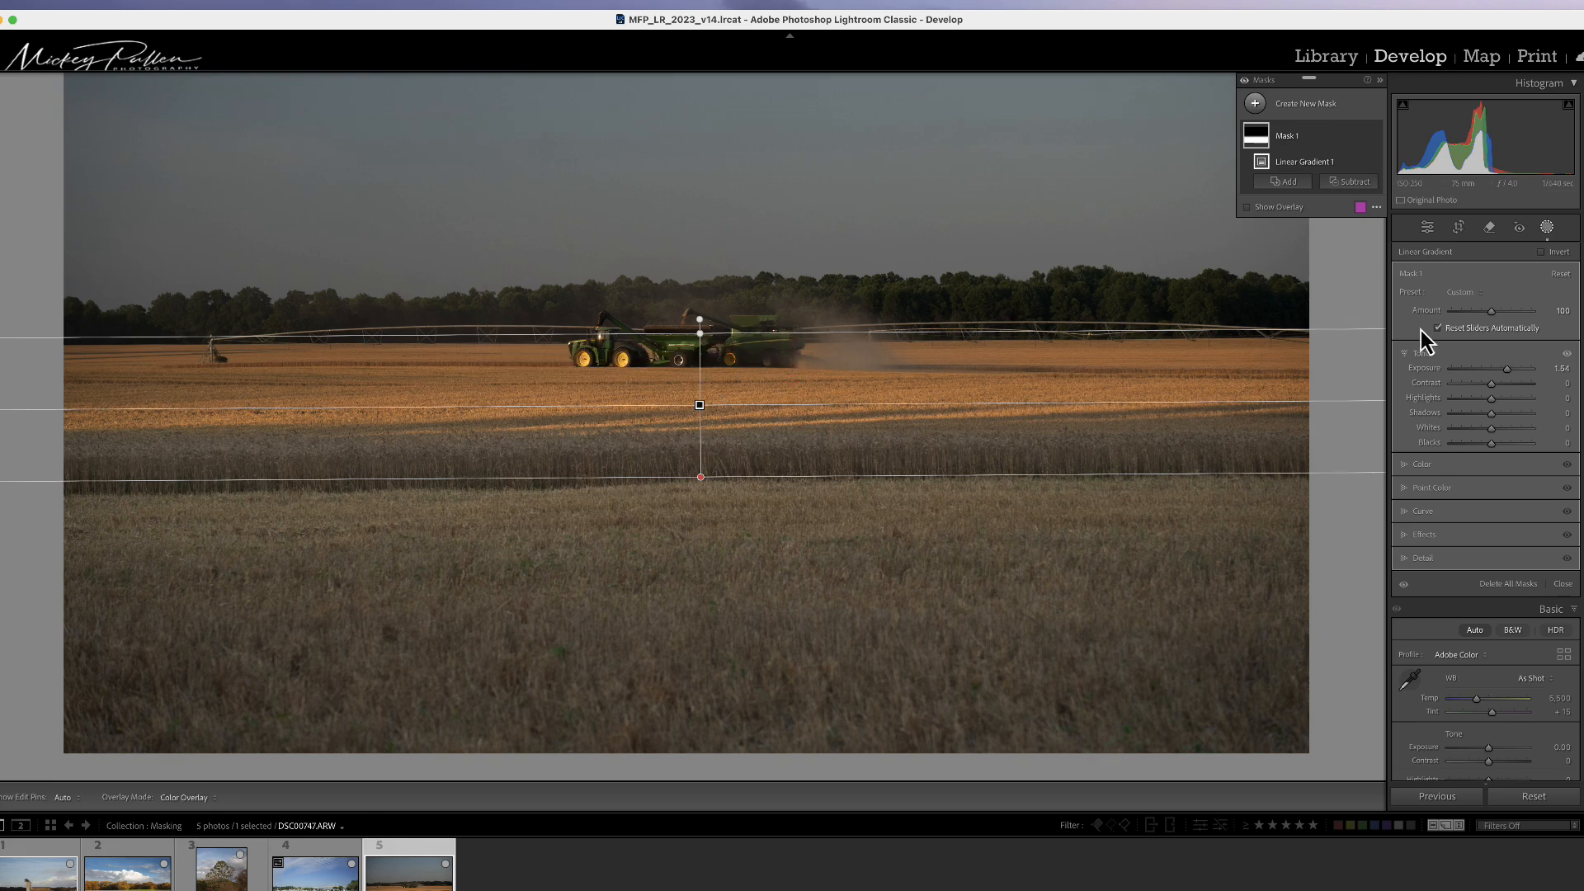
left_click_drag(1506, 368, 1511, 373)
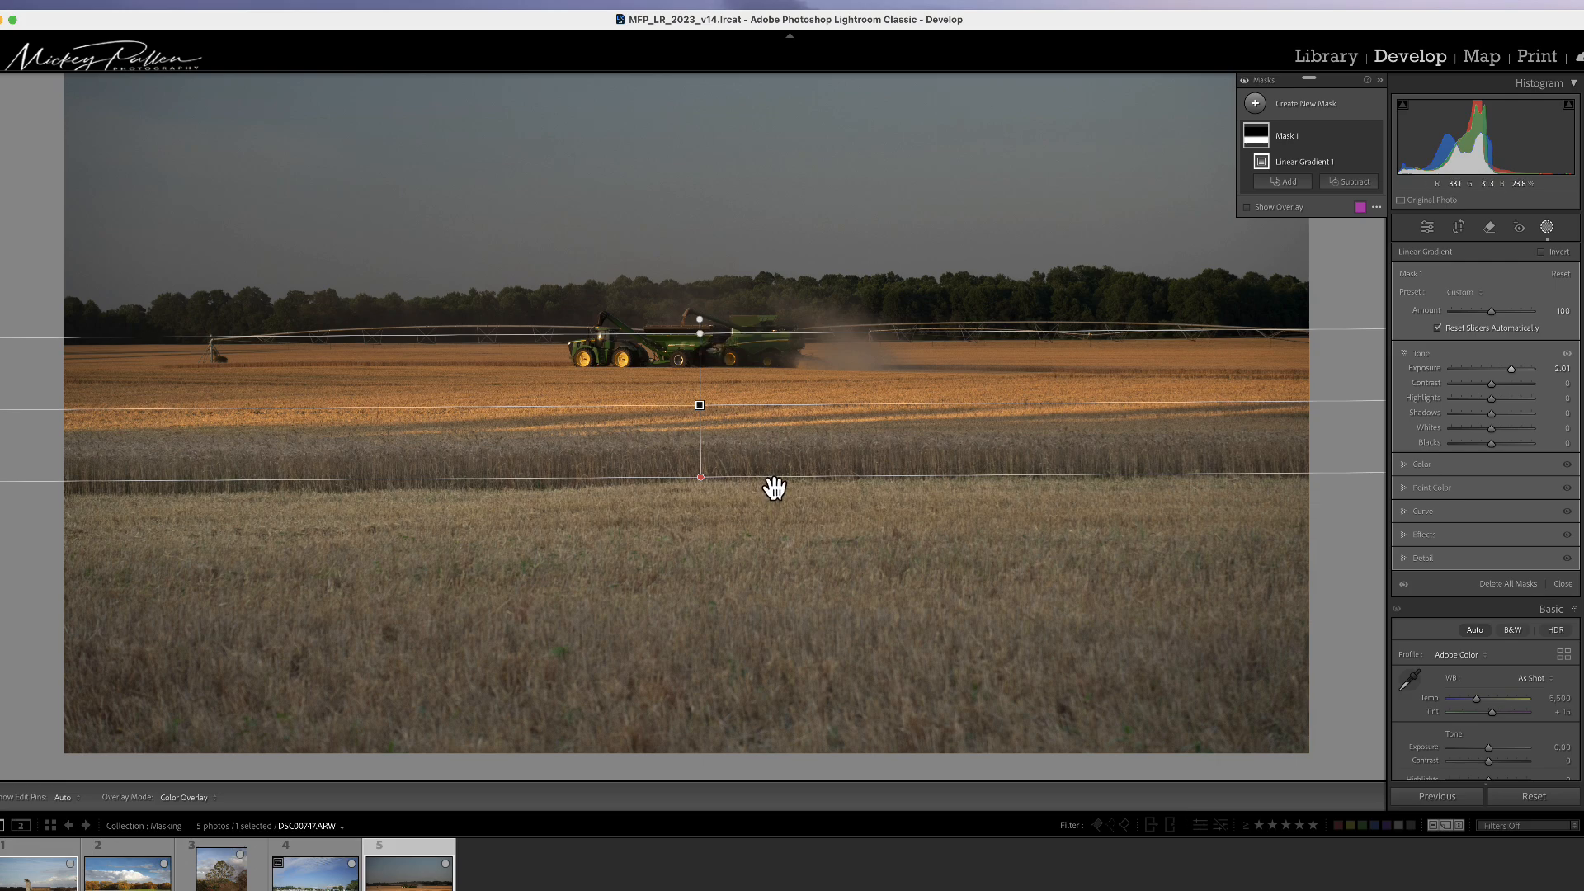
Step: Reshape the gradient so it spans the field just below the combines
left_click_drag(774, 488, 782, 394)
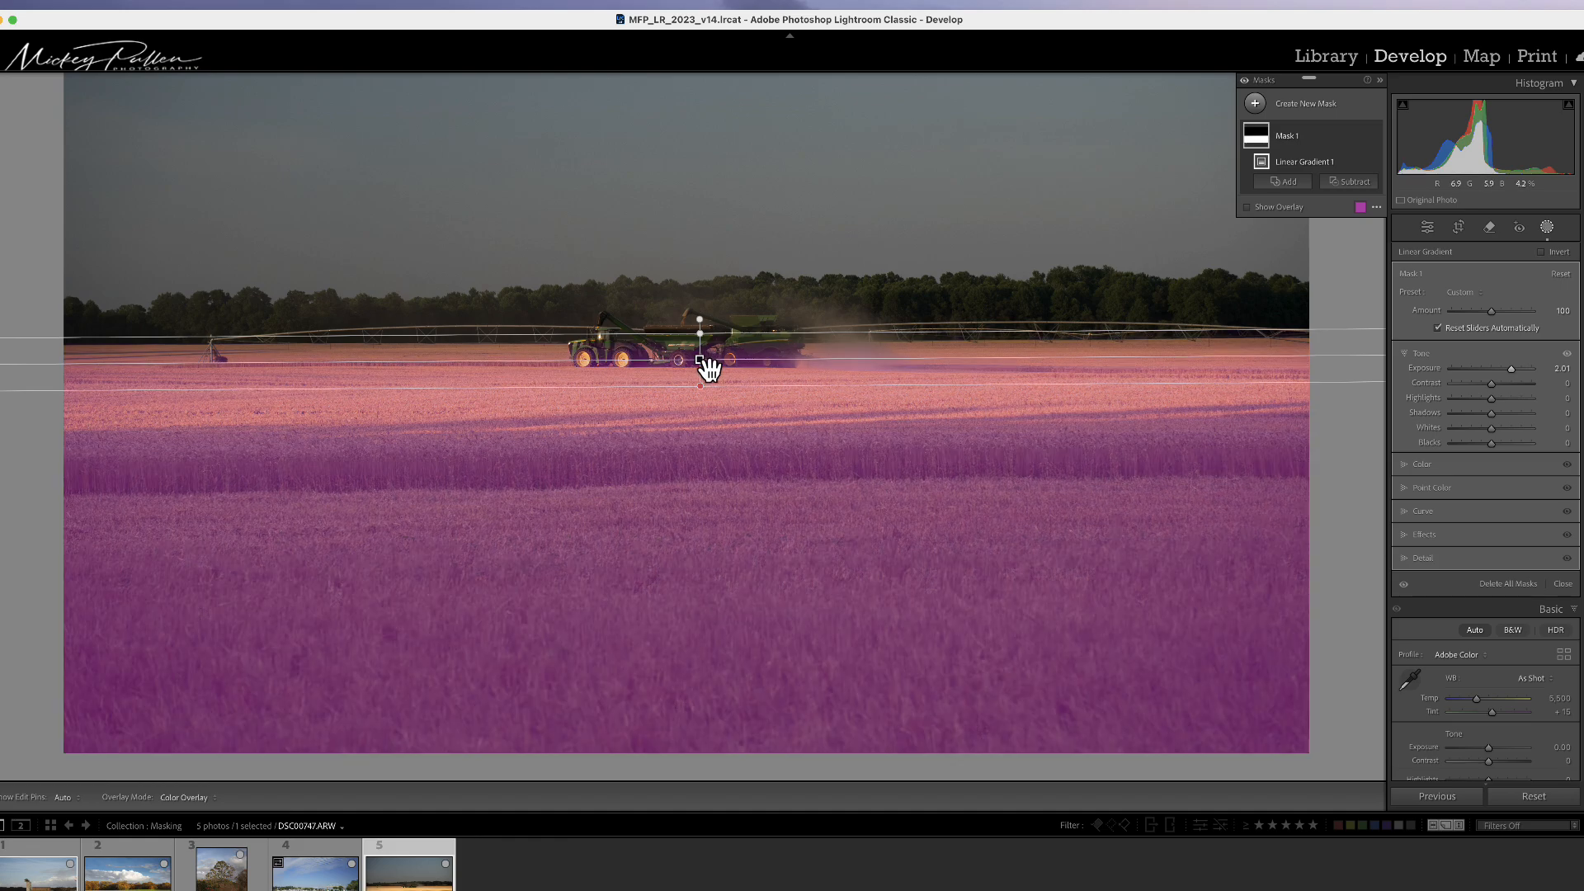
left_click_drag(707, 360, 729, 507)
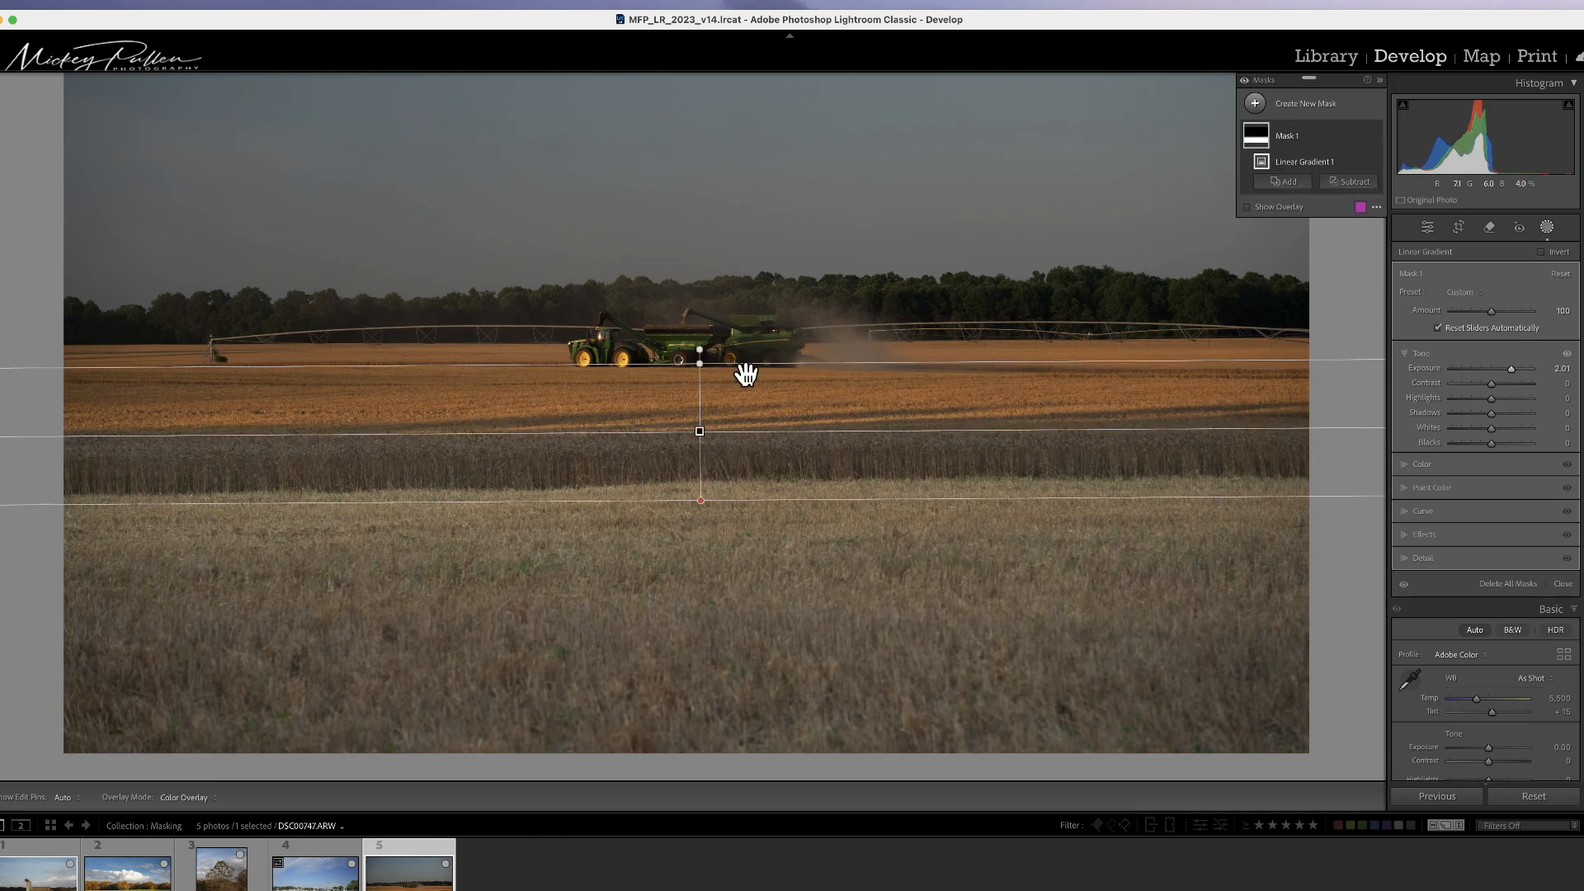
left_click_drag(746, 374, 766, 324)
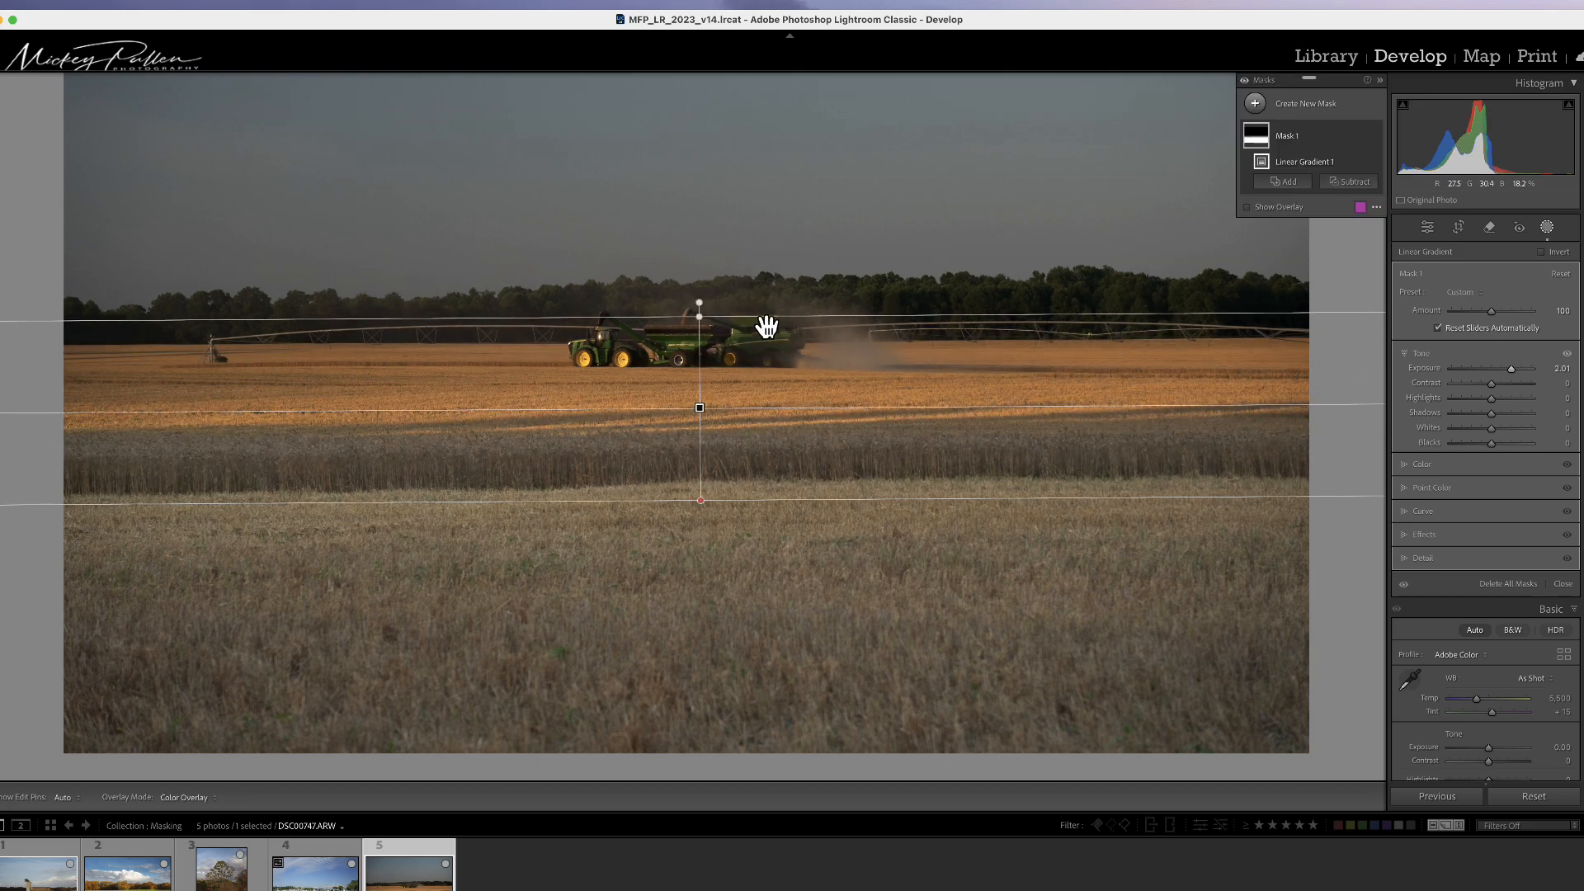
mouse_move(766, 326)
left_mouse_down()
mouse_move(761, 394)
mouse_move(762, 339)
left_mouse_up()
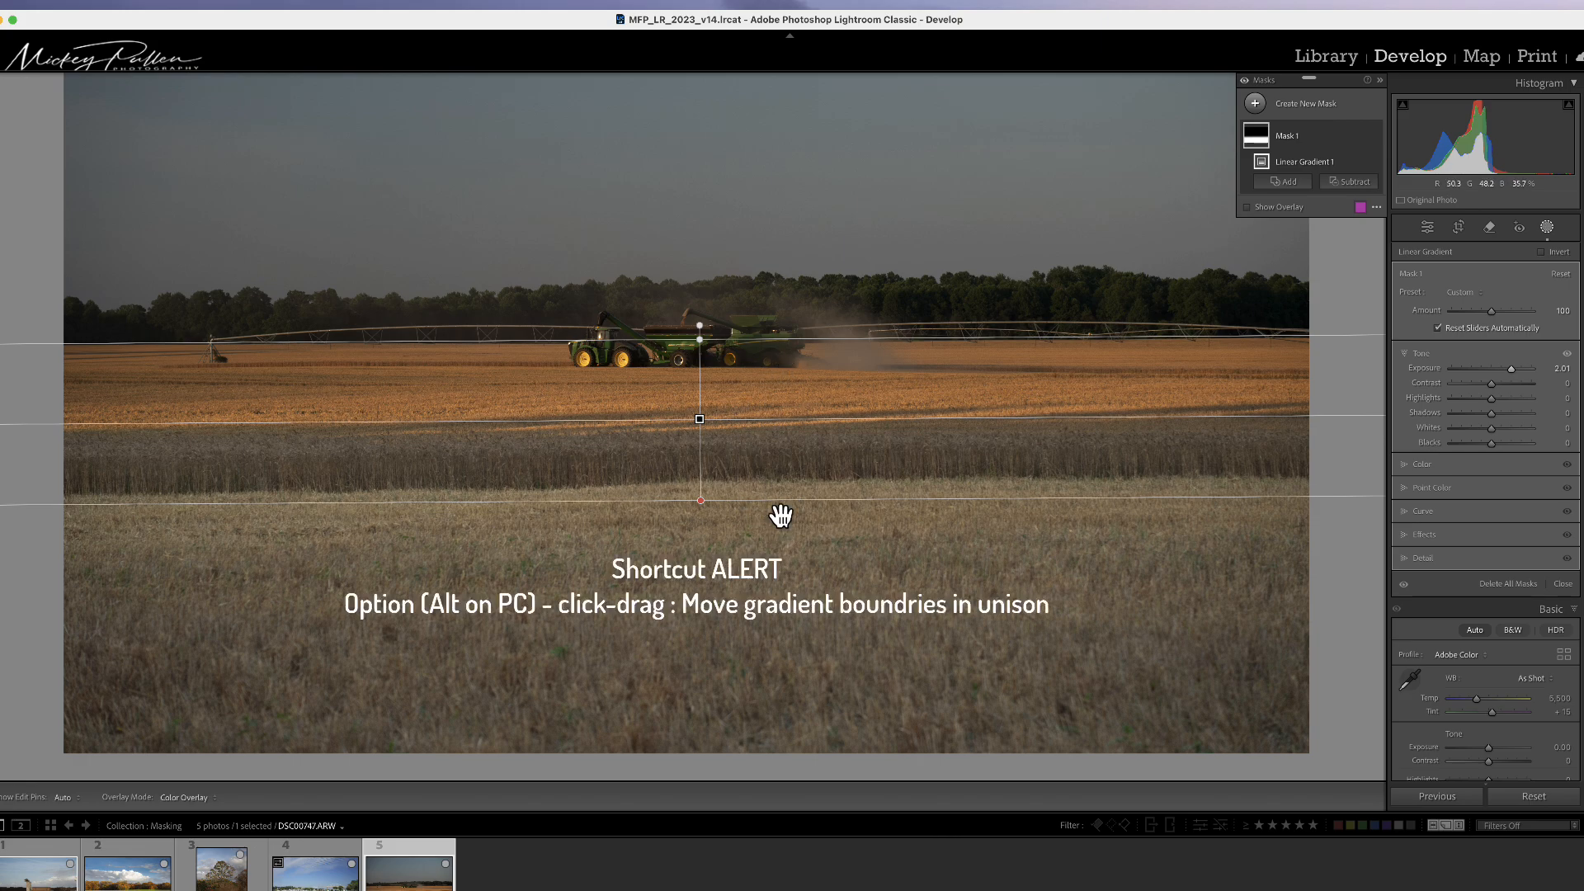
Step: Shift both gradient boundaries together, then fine-tune the top edge and the gradient's angle
key("alt")
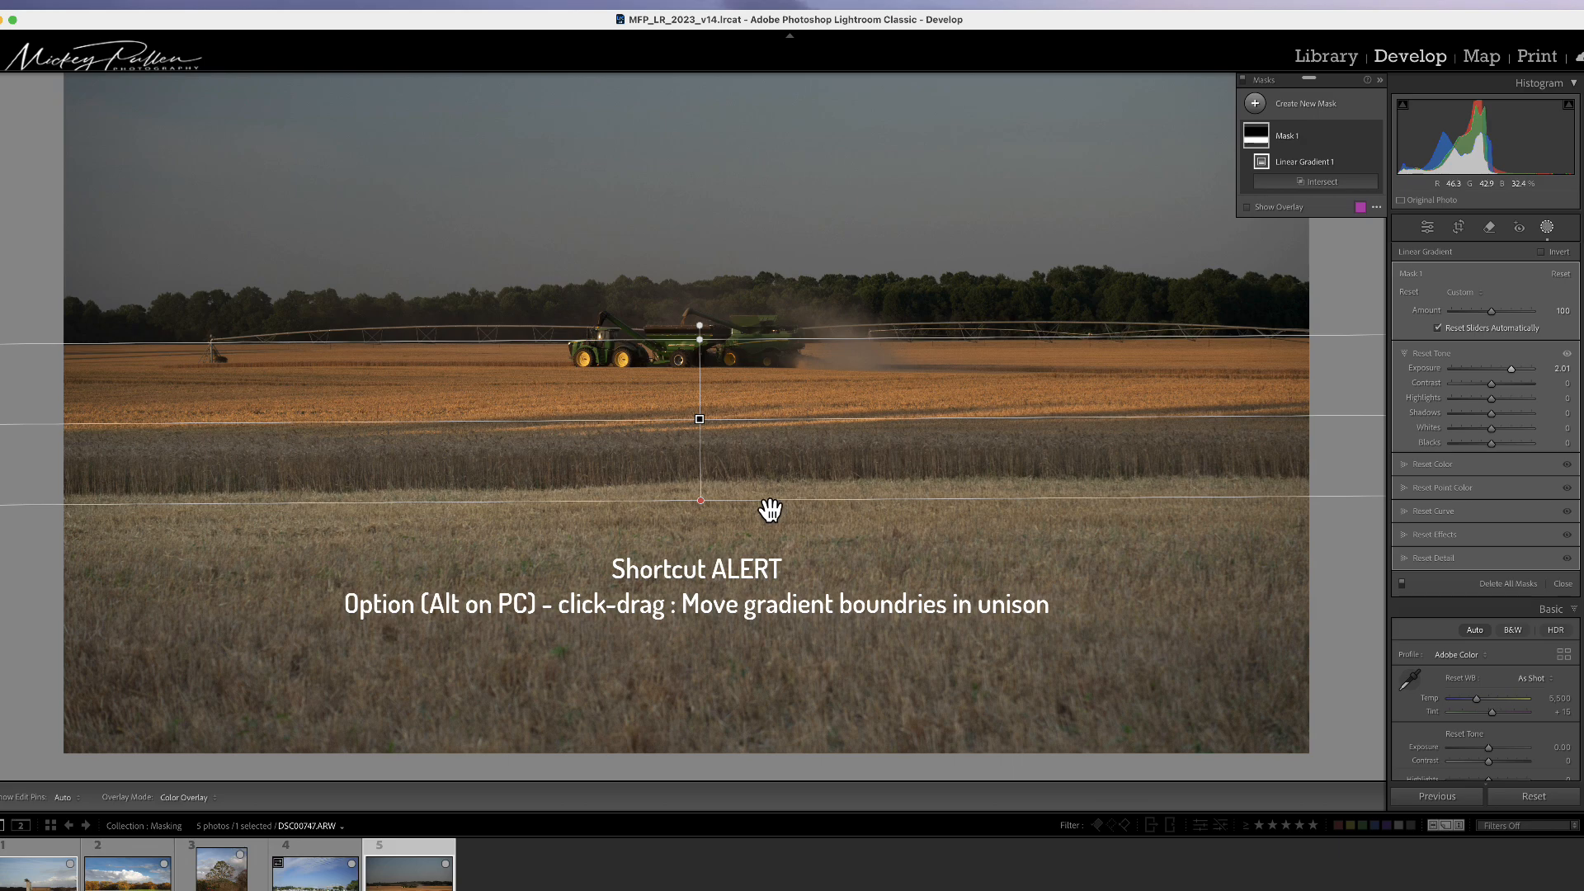
mouse_move(770, 510)
left_mouse_down()
mouse_move(767, 583)
mouse_move(771, 487)
mouse_move(767, 594)
mouse_move(774, 540)
left_mouse_up()
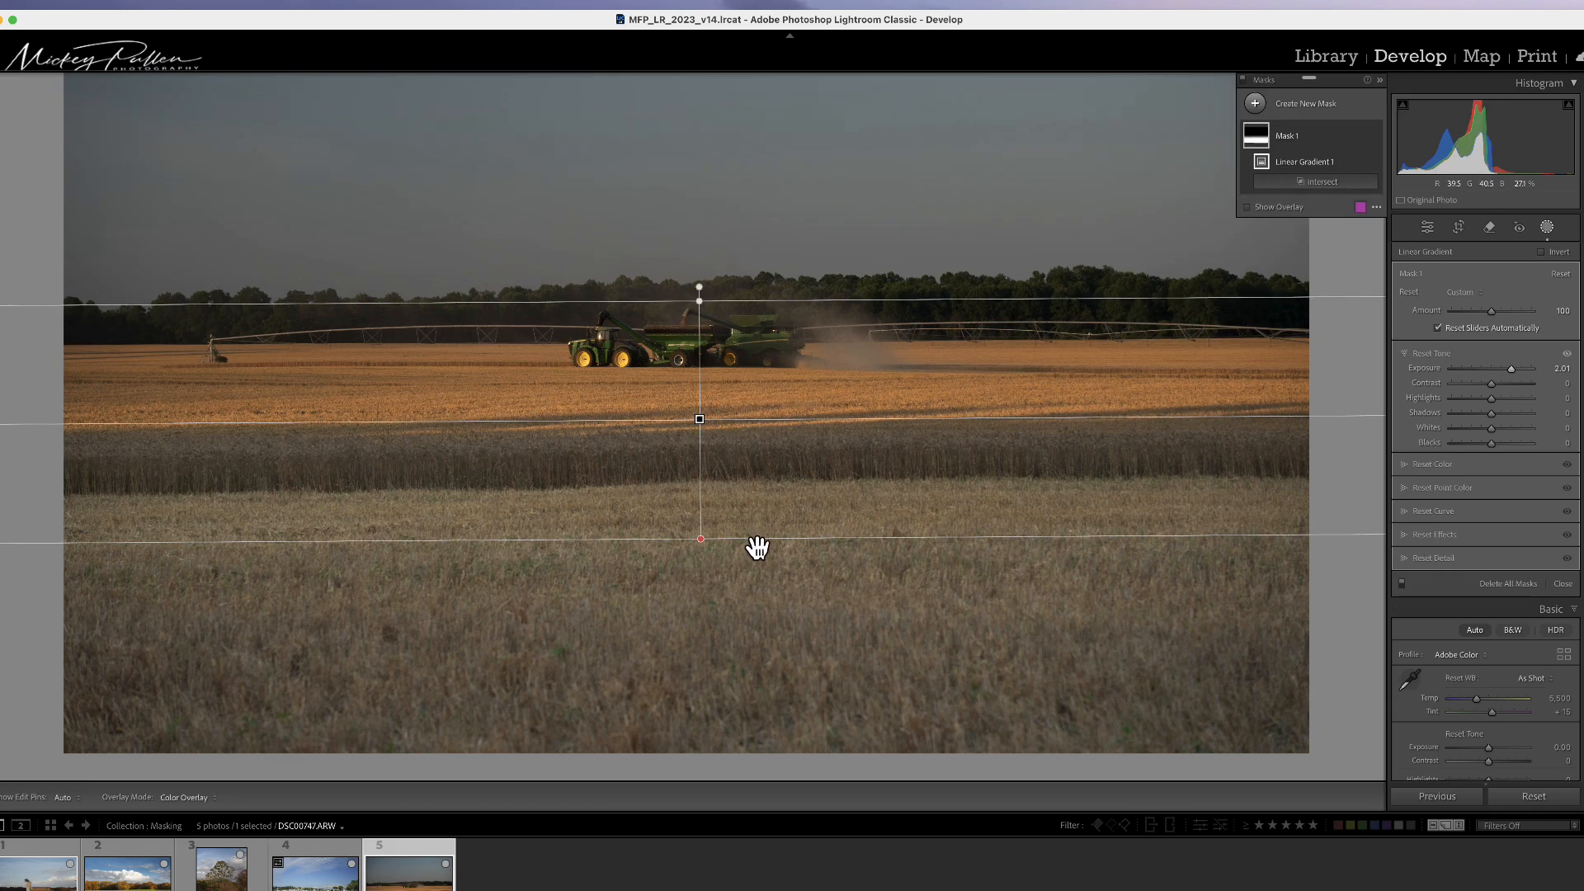
mouse_move(753, 545)
left_mouse_down()
mouse_move(751, 625)
mouse_move(750, 534)
mouse_move(753, 558)
left_mouse_up()
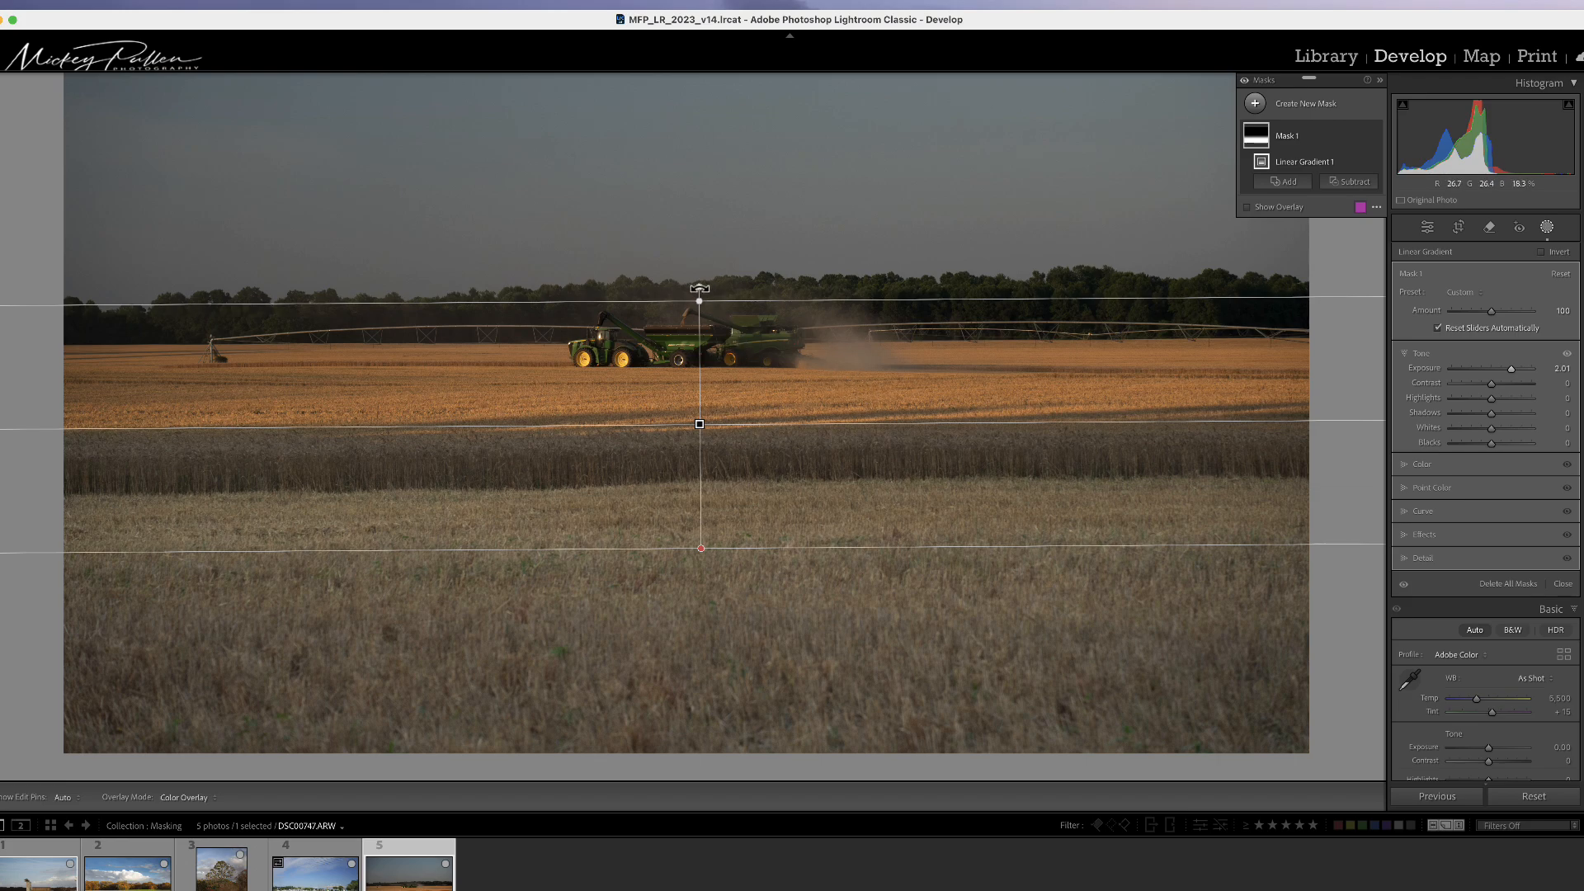
mouse_move(697, 288)
left_mouse_down()
mouse_move(682, 291)
mouse_move(698, 300)
left_mouse_up()
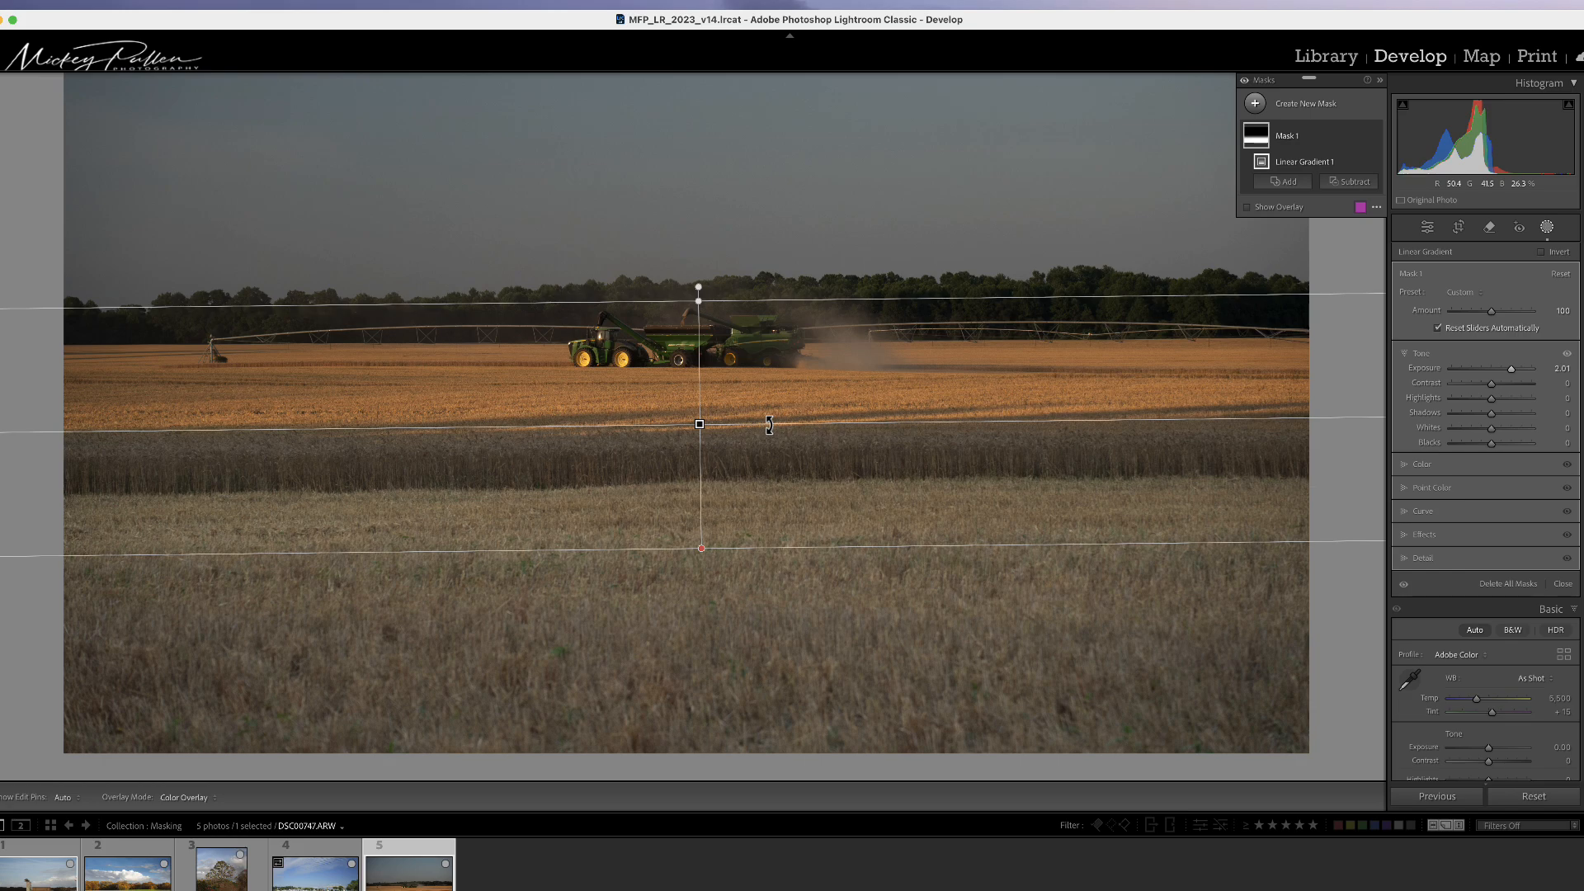
mouse_move(769, 425)
left_mouse_down()
mouse_move(771, 404)
mouse_move(771, 424)
left_mouse_up()
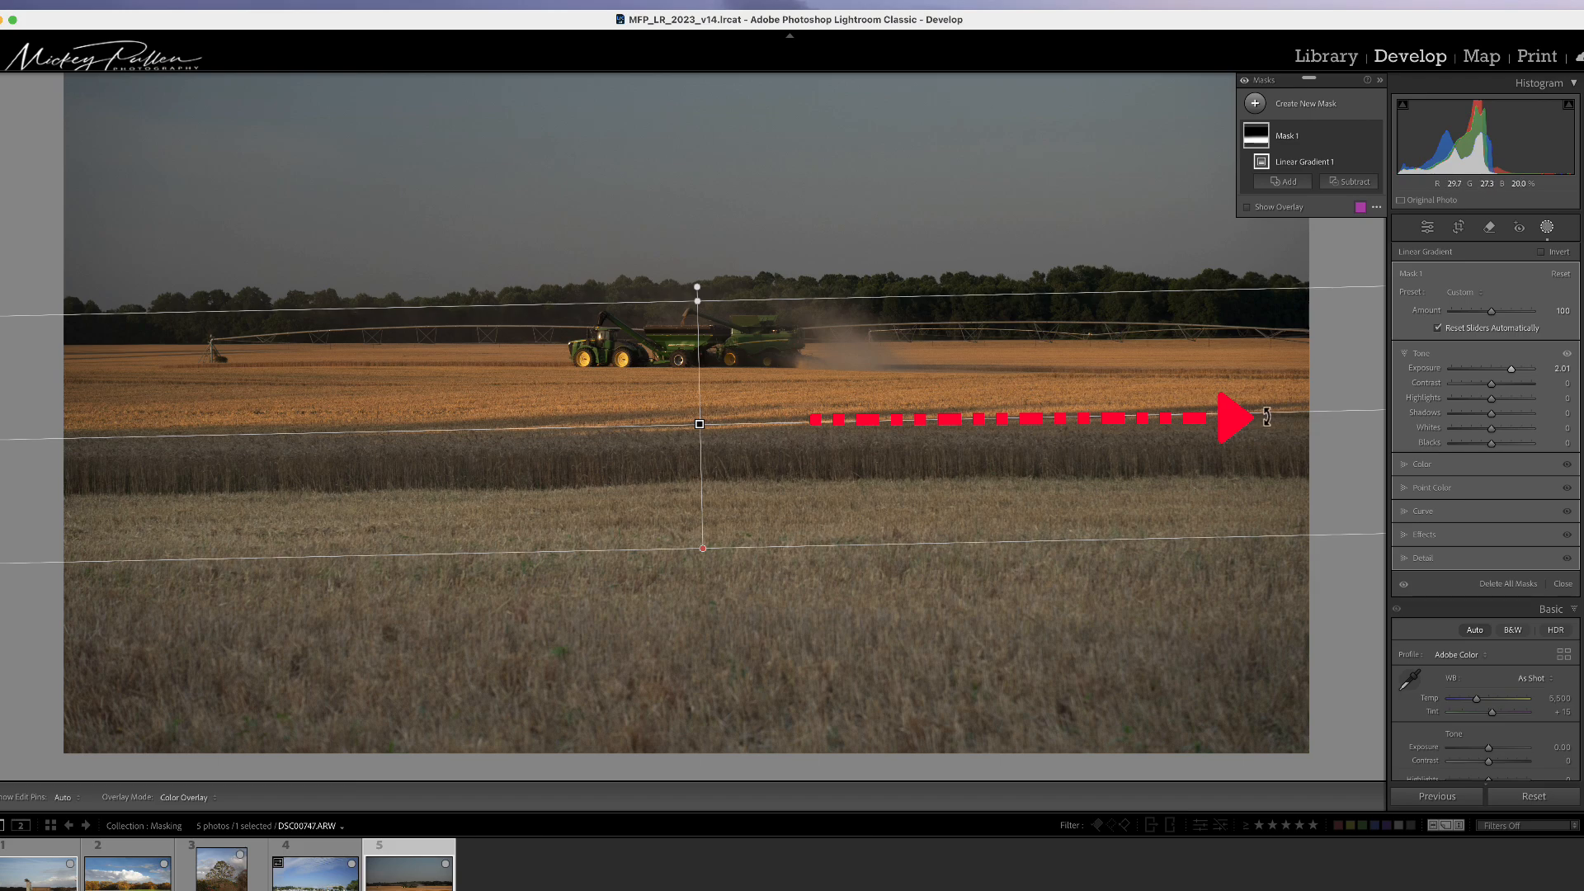
mouse_move(1298, 412)
left_mouse_down()
mouse_move(1297, 441)
mouse_move(1291, 418)
left_mouse_up()
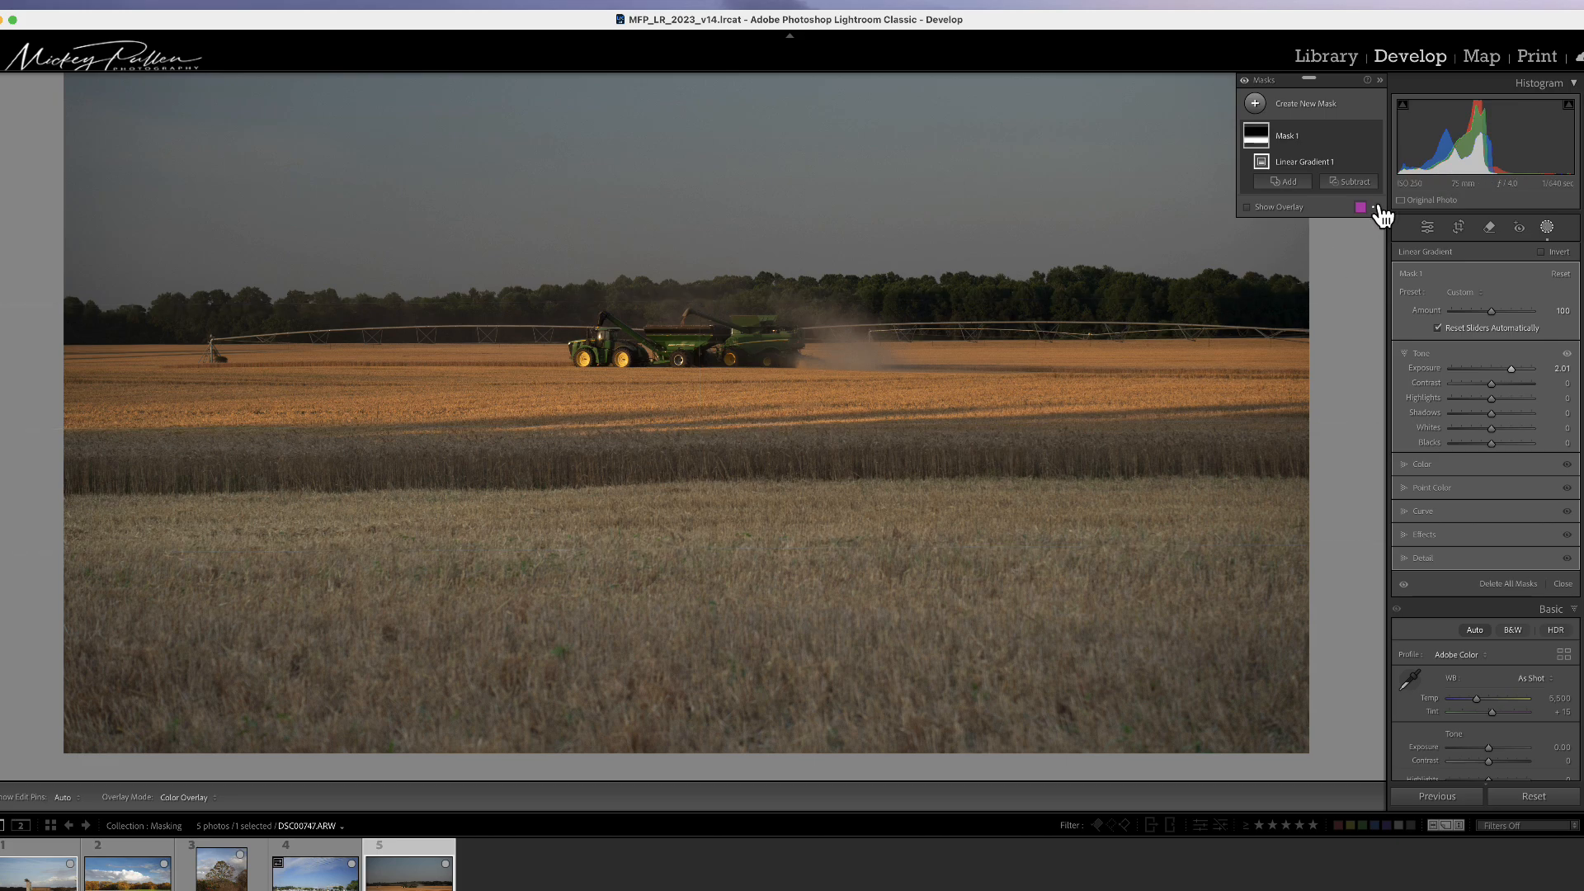
Step: Delete all masks on the photo
left_click(1362, 136)
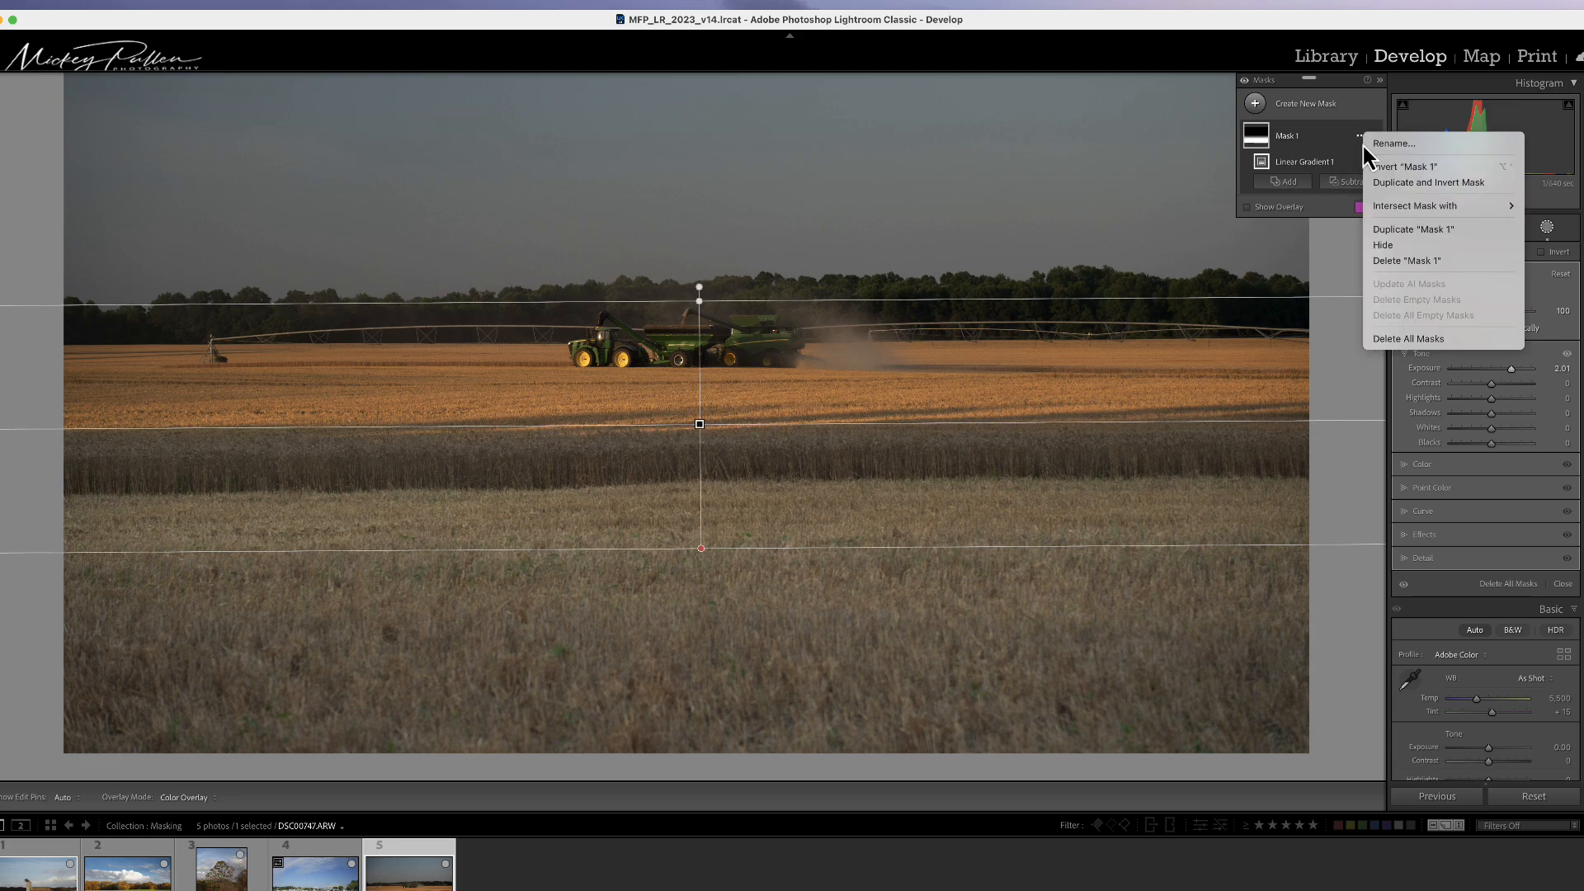
left_click(1405, 339)
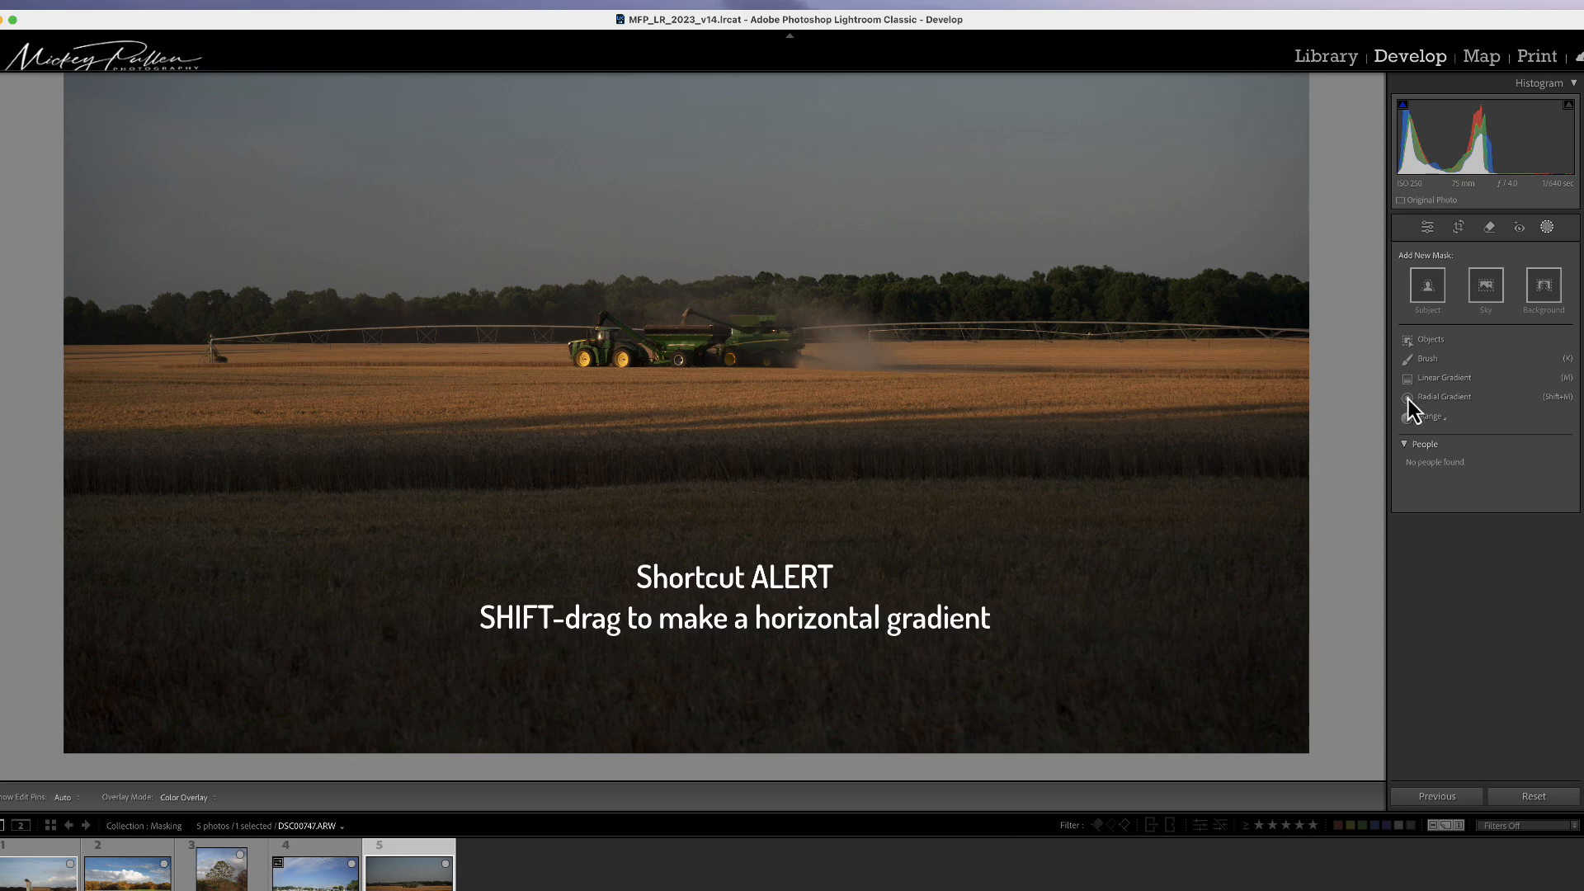
Step: Create a new Linear Gradient from the mid-field down toward the dark foreground and level it horizontally
left_click(1433, 381)
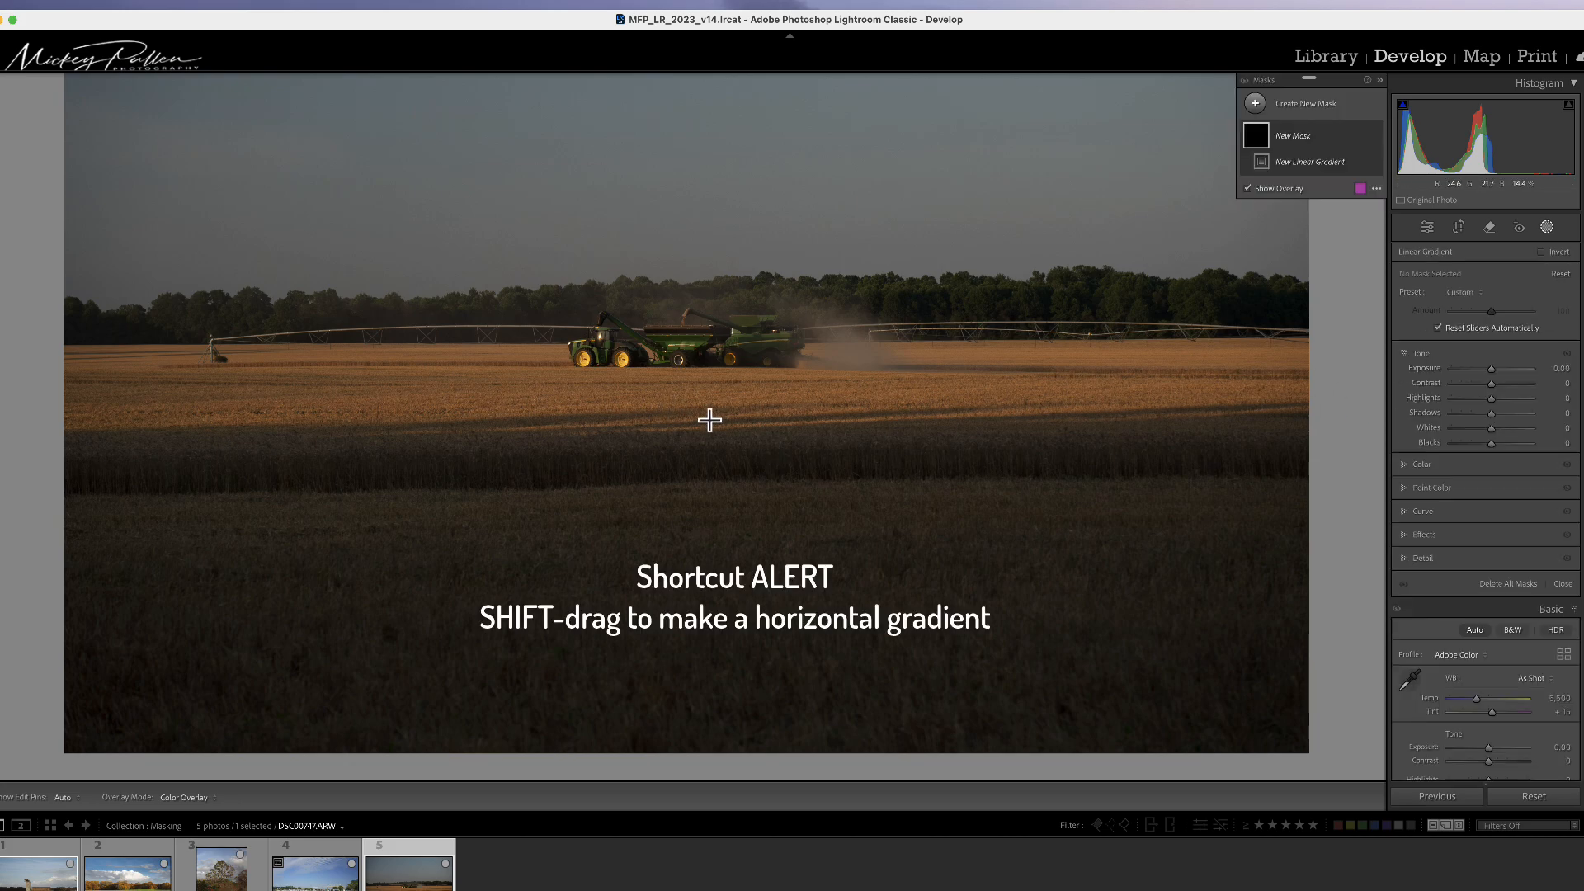
left_click_drag(710, 422, 725, 588)
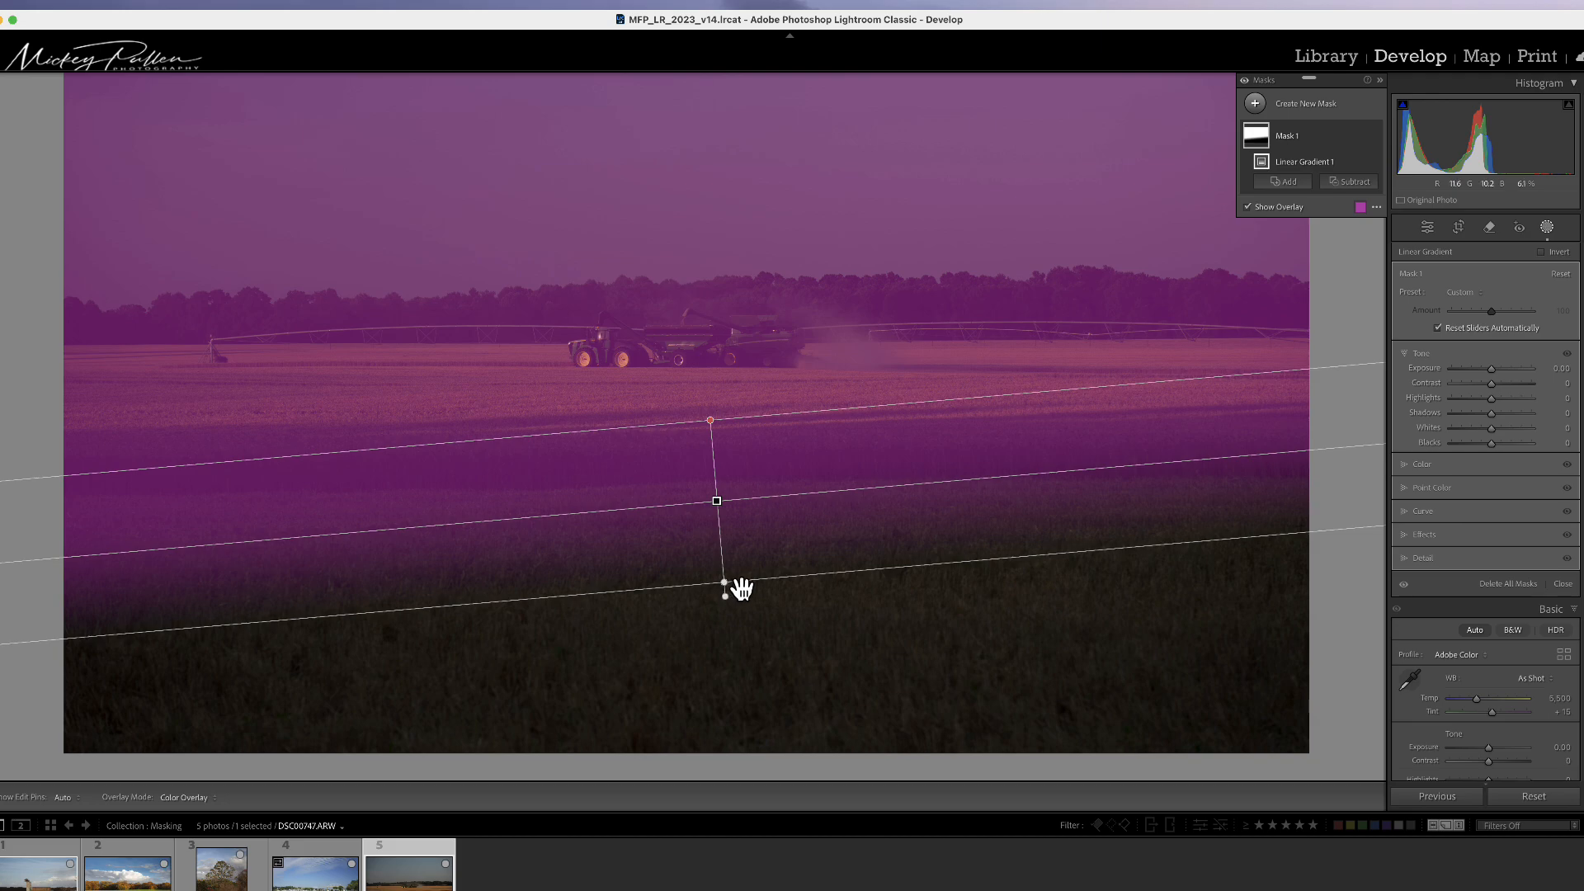
left_click_drag(763, 494, 763, 499)
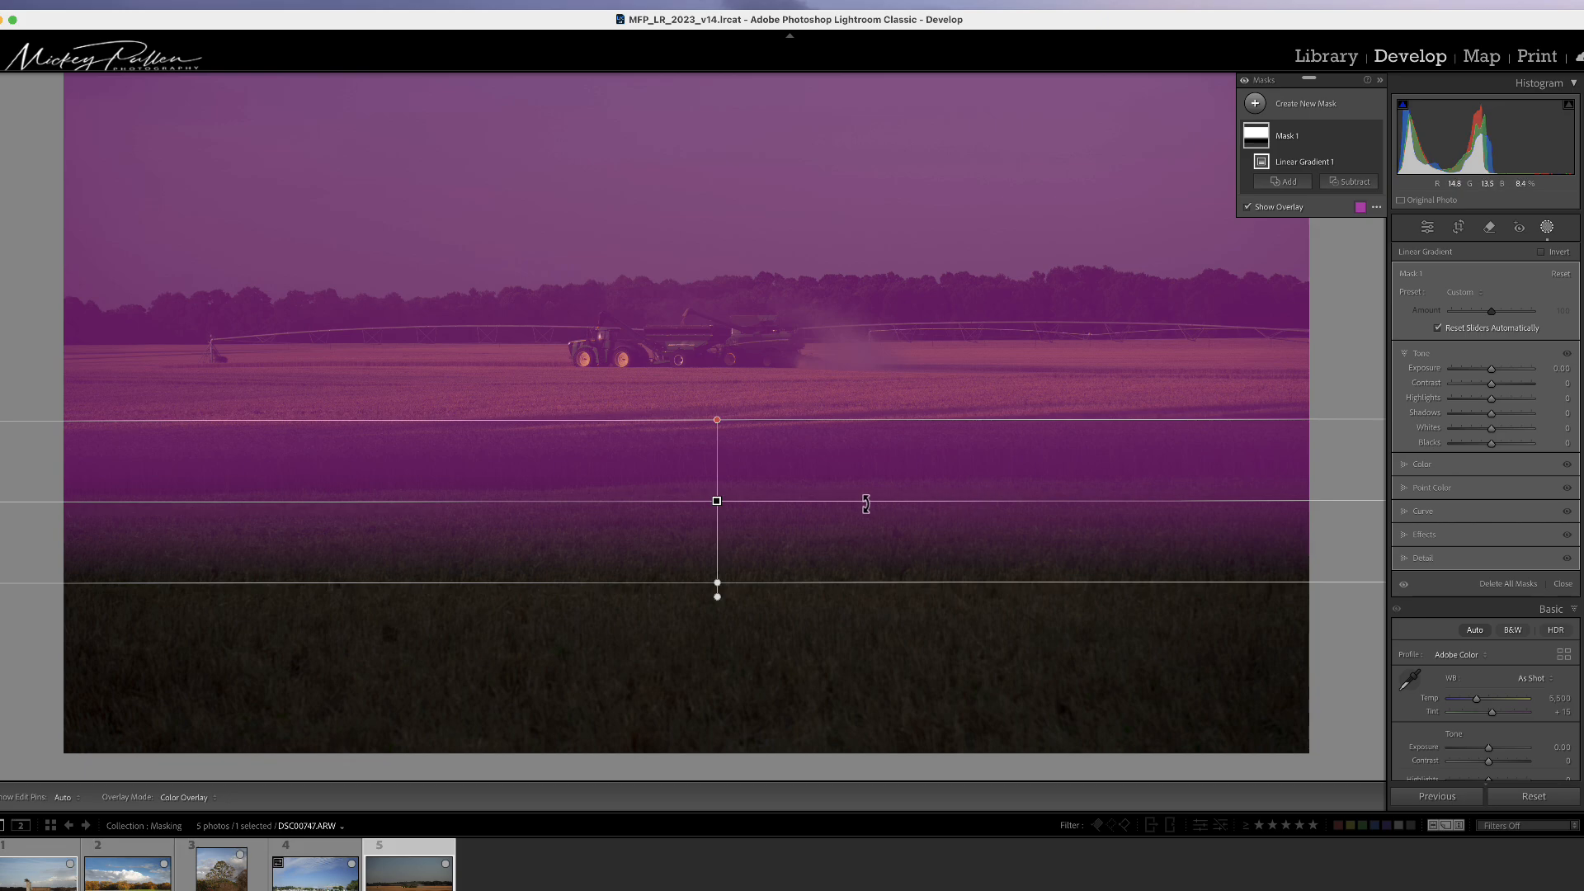
mouse_move(866, 498)
left_mouse_down()
mouse_move(865, 518)
mouse_move(868, 499)
left_mouse_up()
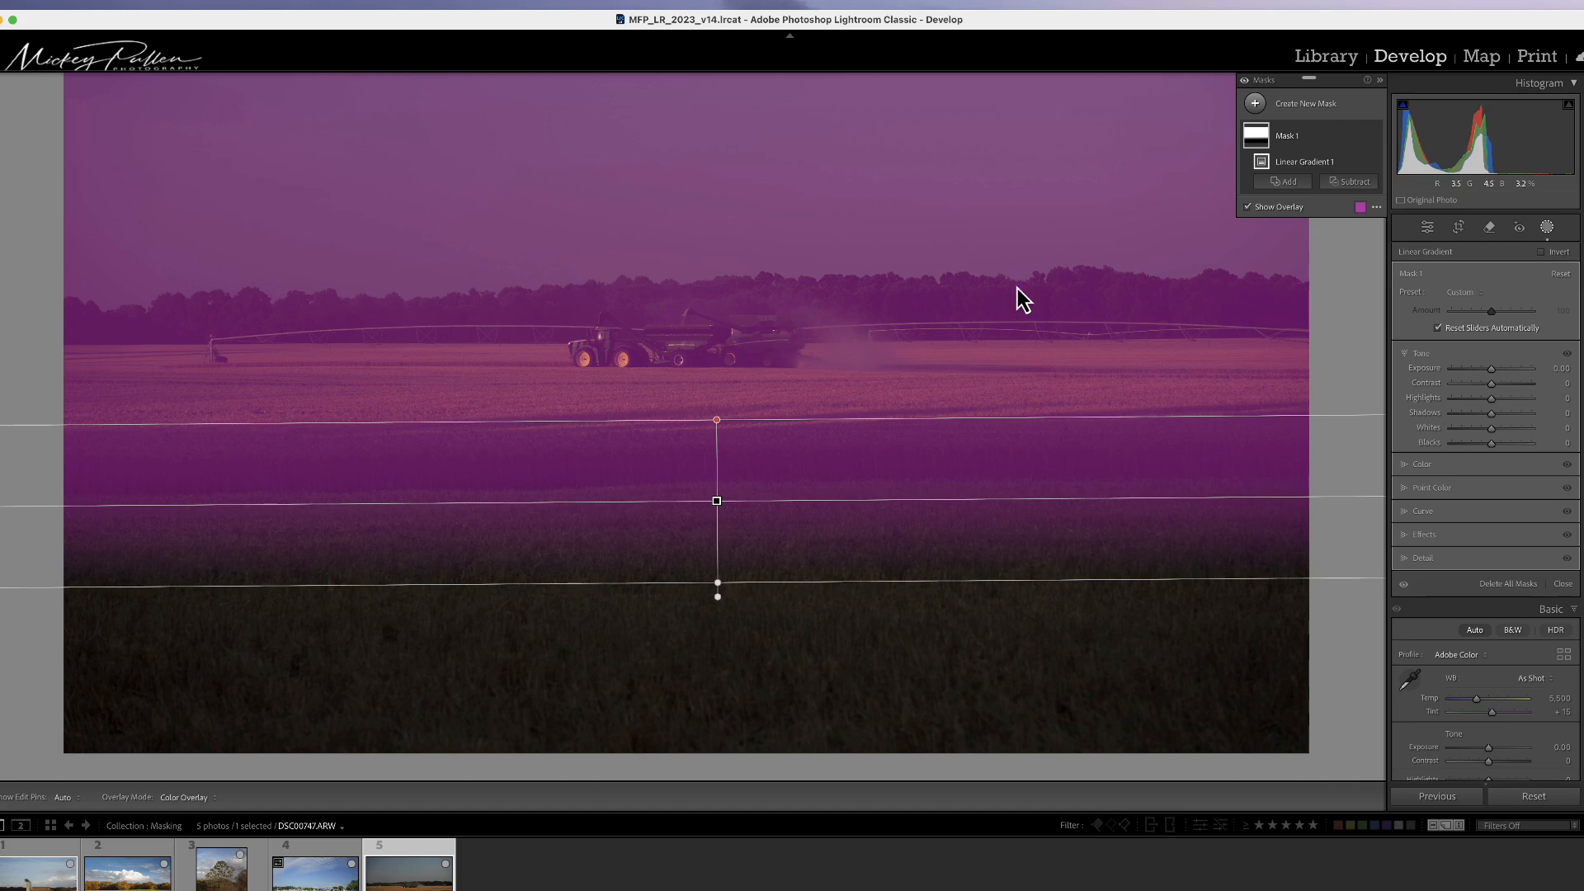
Step: Change the mask overlay colour to green, lower its opacity, and close the overlay settings
left_click(1361, 207)
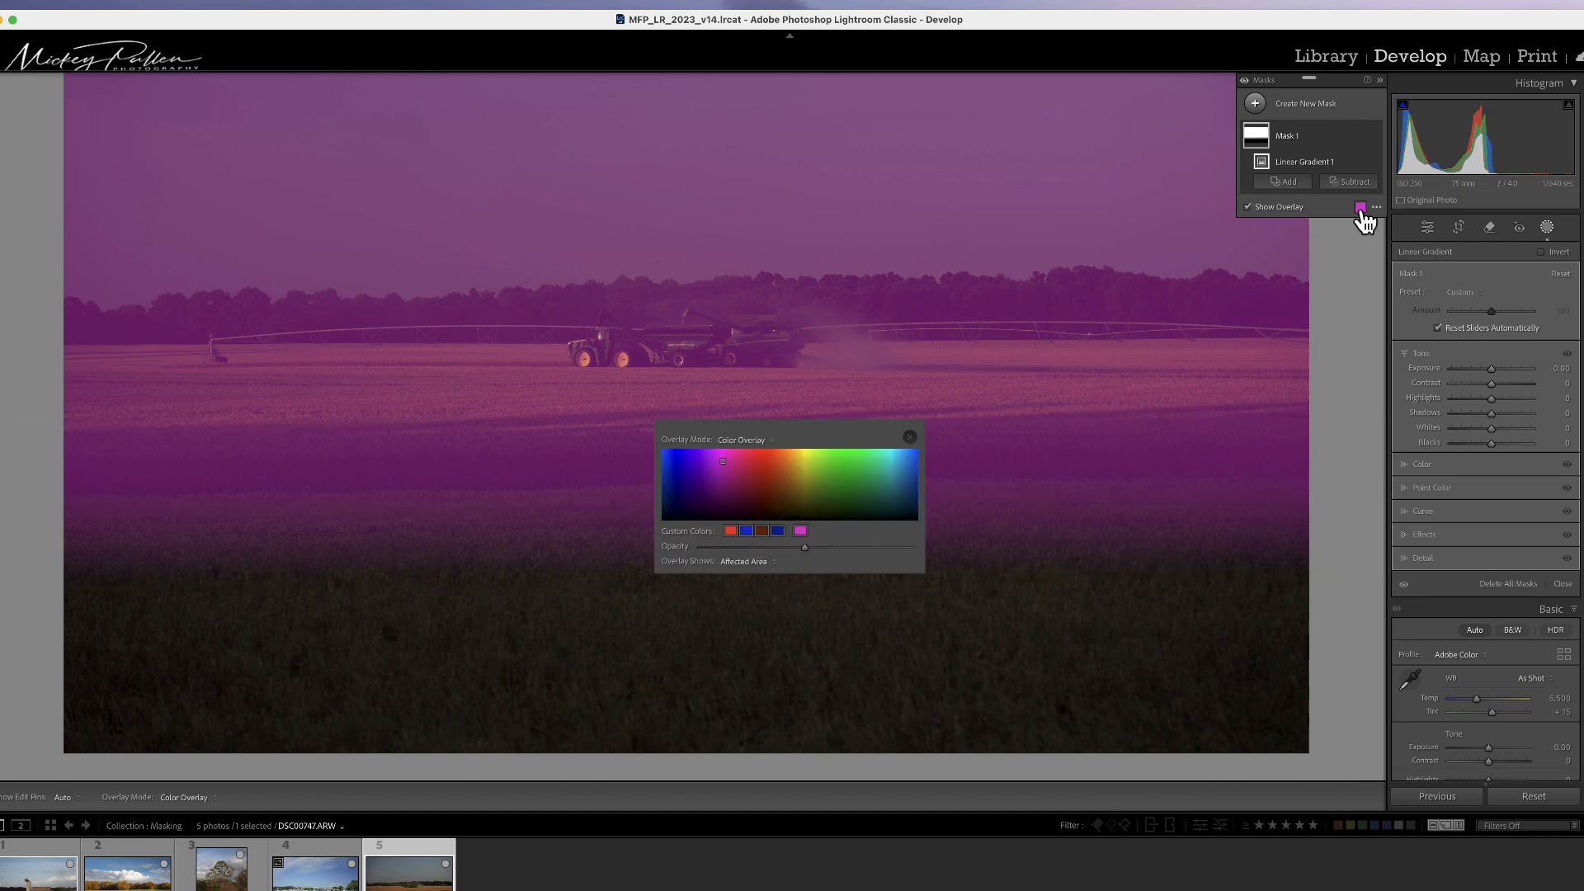
left_click(837, 467)
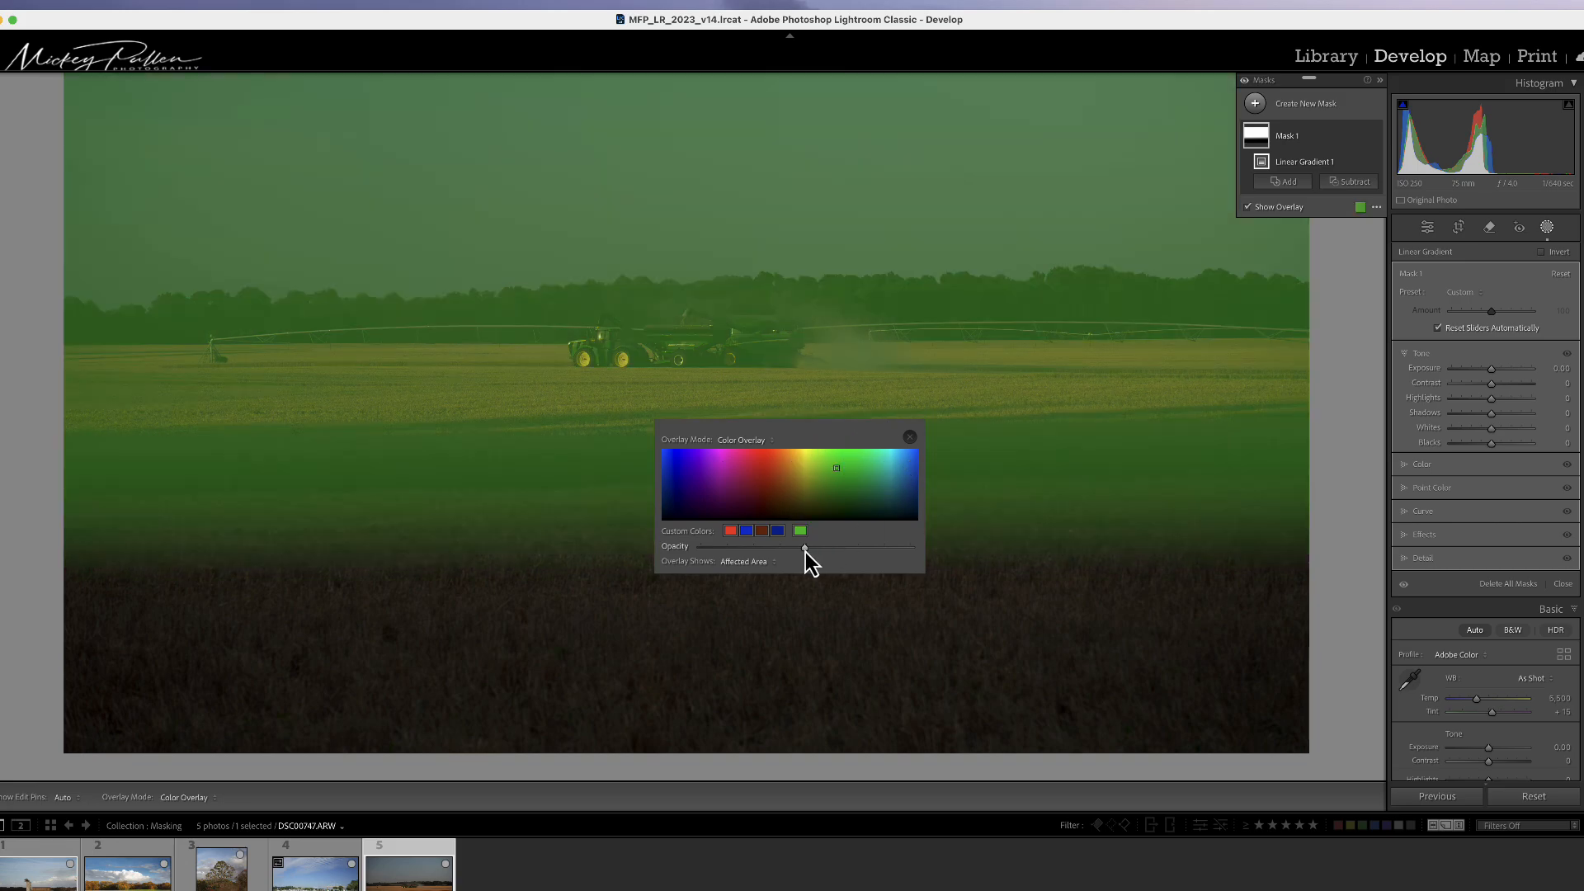
mouse_move(805, 551)
left_mouse_down()
mouse_move(856, 553)
mouse_move(726, 551)
mouse_move(840, 552)
mouse_move(790, 551)
left_mouse_up()
left_click(905, 436)
Step: Set the mask's Amount to 79 with Exposure 1.03, Highlights −27, Shadows 20 and Whites 35
left_click_drag(1492, 373, 1508, 371)
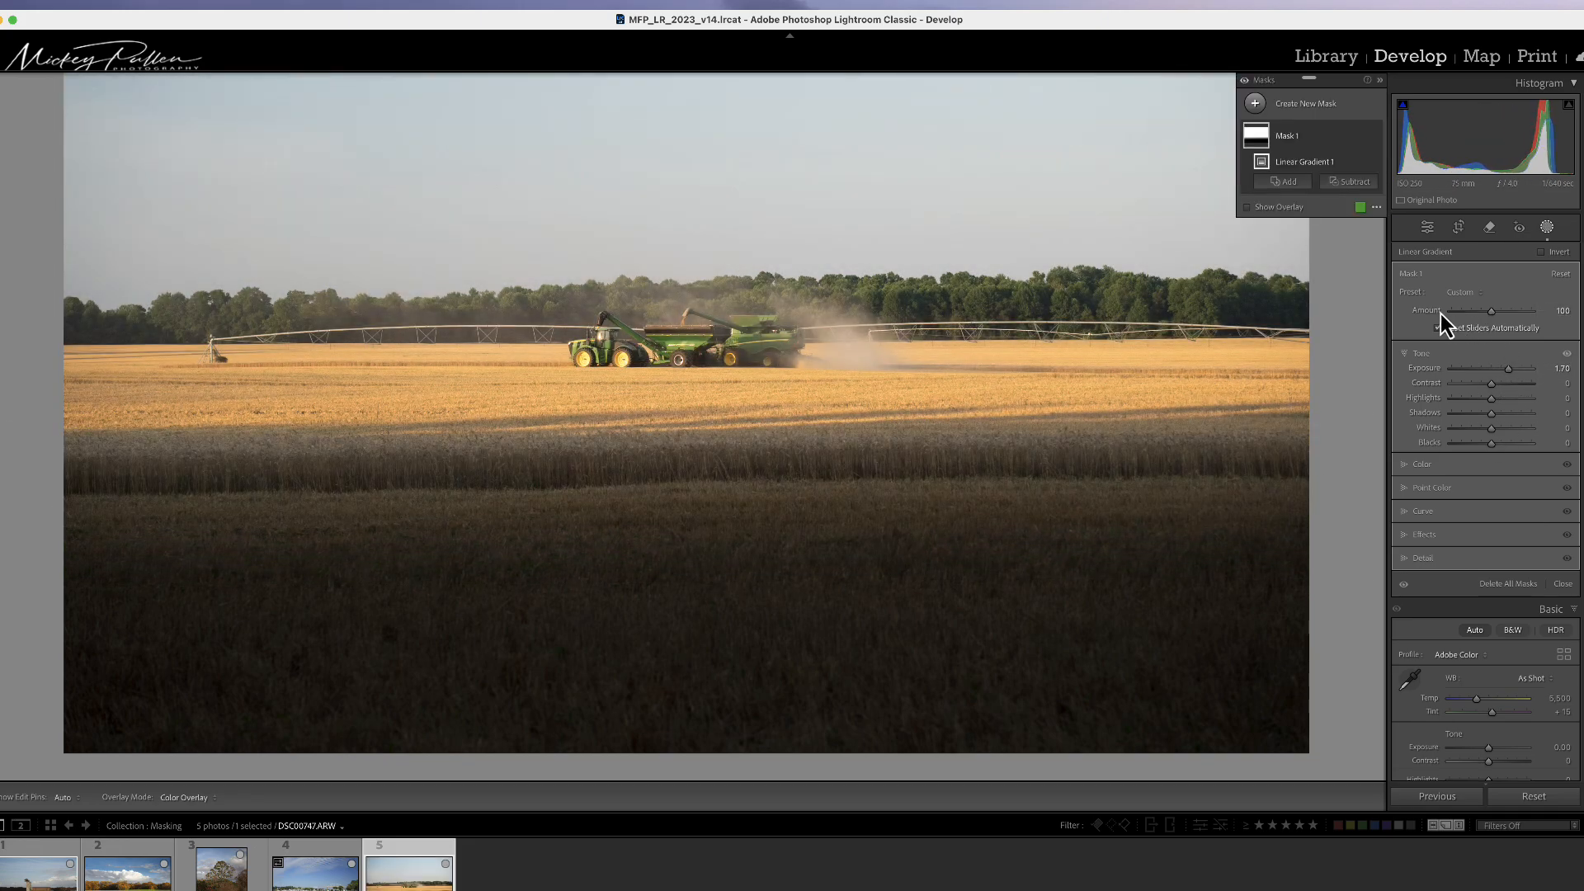
left_click_drag(1492, 317, 1506, 429)
mouse_move(1476, 313)
left_mouse_down()
mouse_move(1505, 315)
mouse_move(1473, 323)
mouse_move(1484, 320)
left_mouse_up()
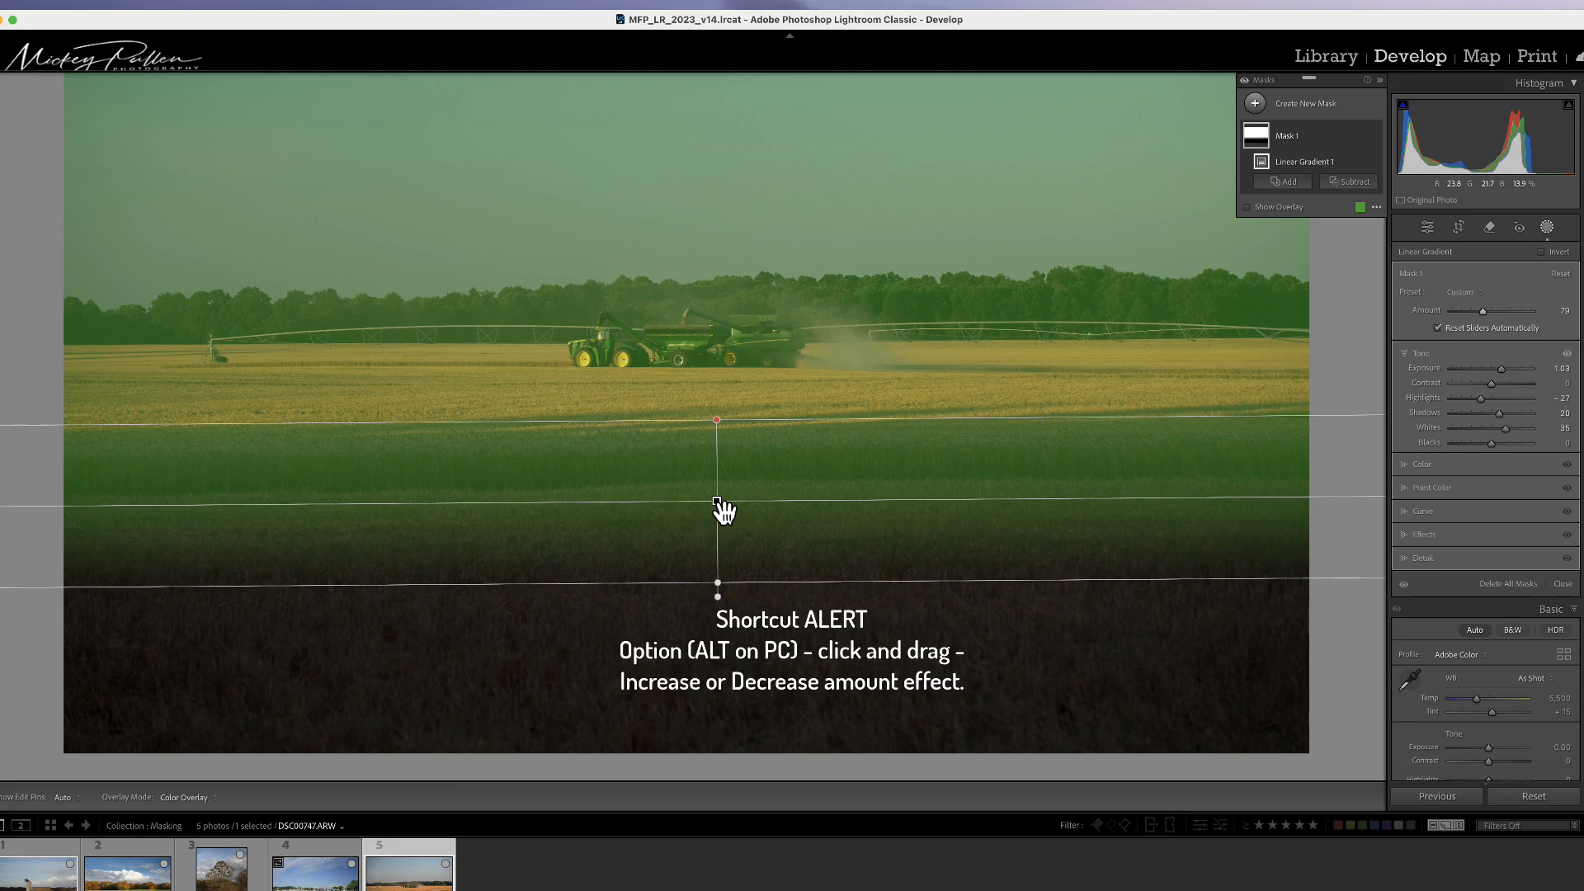
Step: Reduce the mask's Amount to 71 by Option-dragging the gradient's centre pin
key("alt")
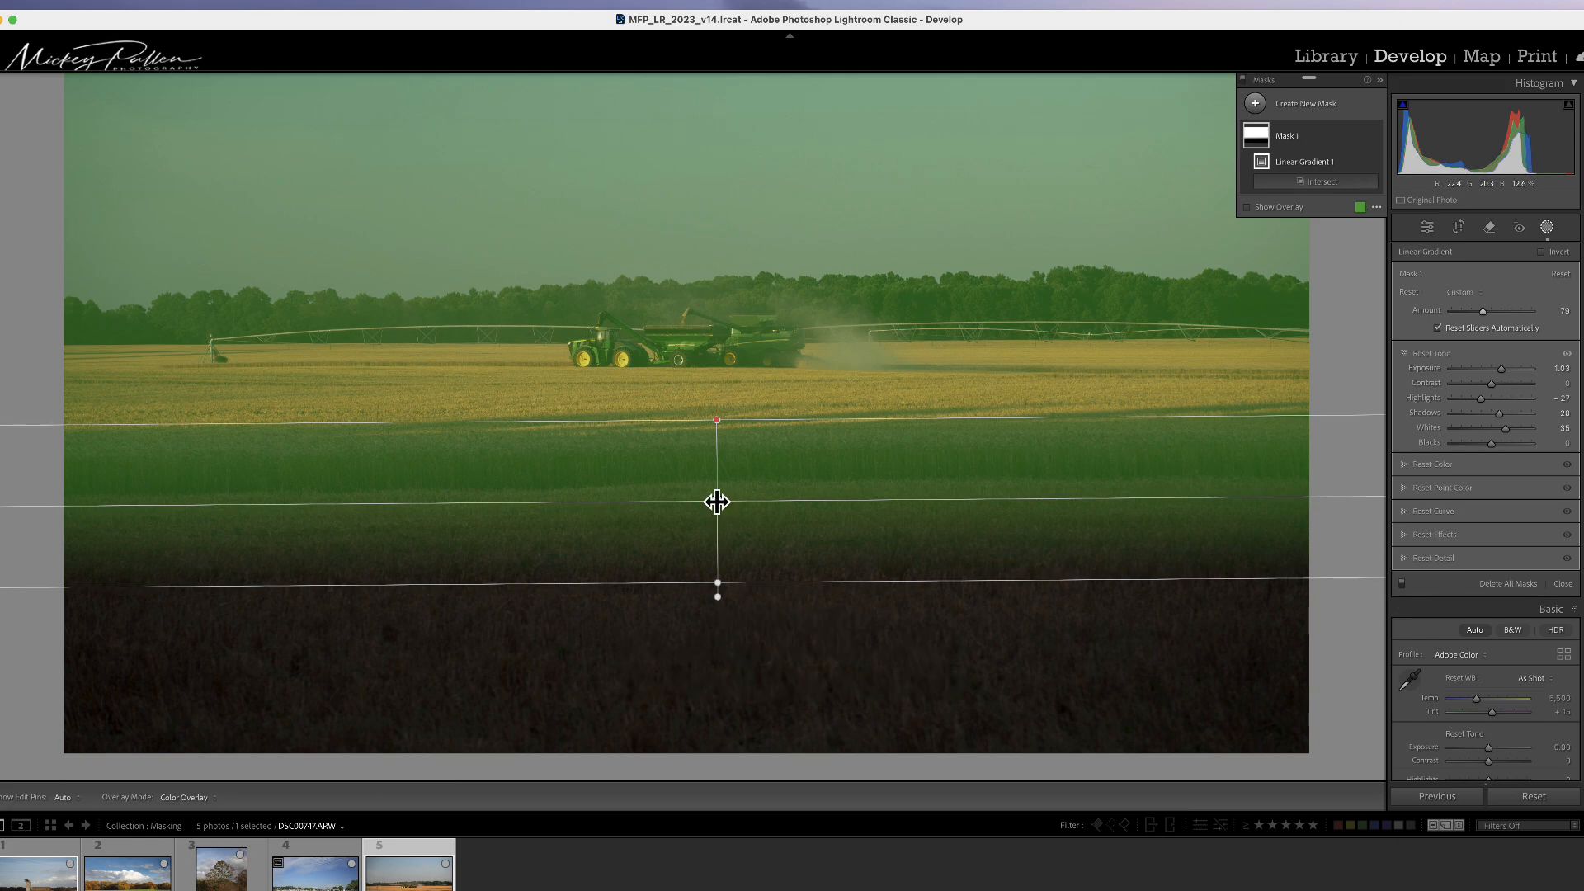
mouse_move(717, 502)
left_mouse_down()
mouse_move(781, 498)
mouse_move(583, 498)
mouse_move(806, 505)
mouse_move(651, 506)
mouse_move(732, 503)
mouse_move(668, 509)
mouse_move(721, 506)
mouse_move(699, 503)
left_mouse_up()
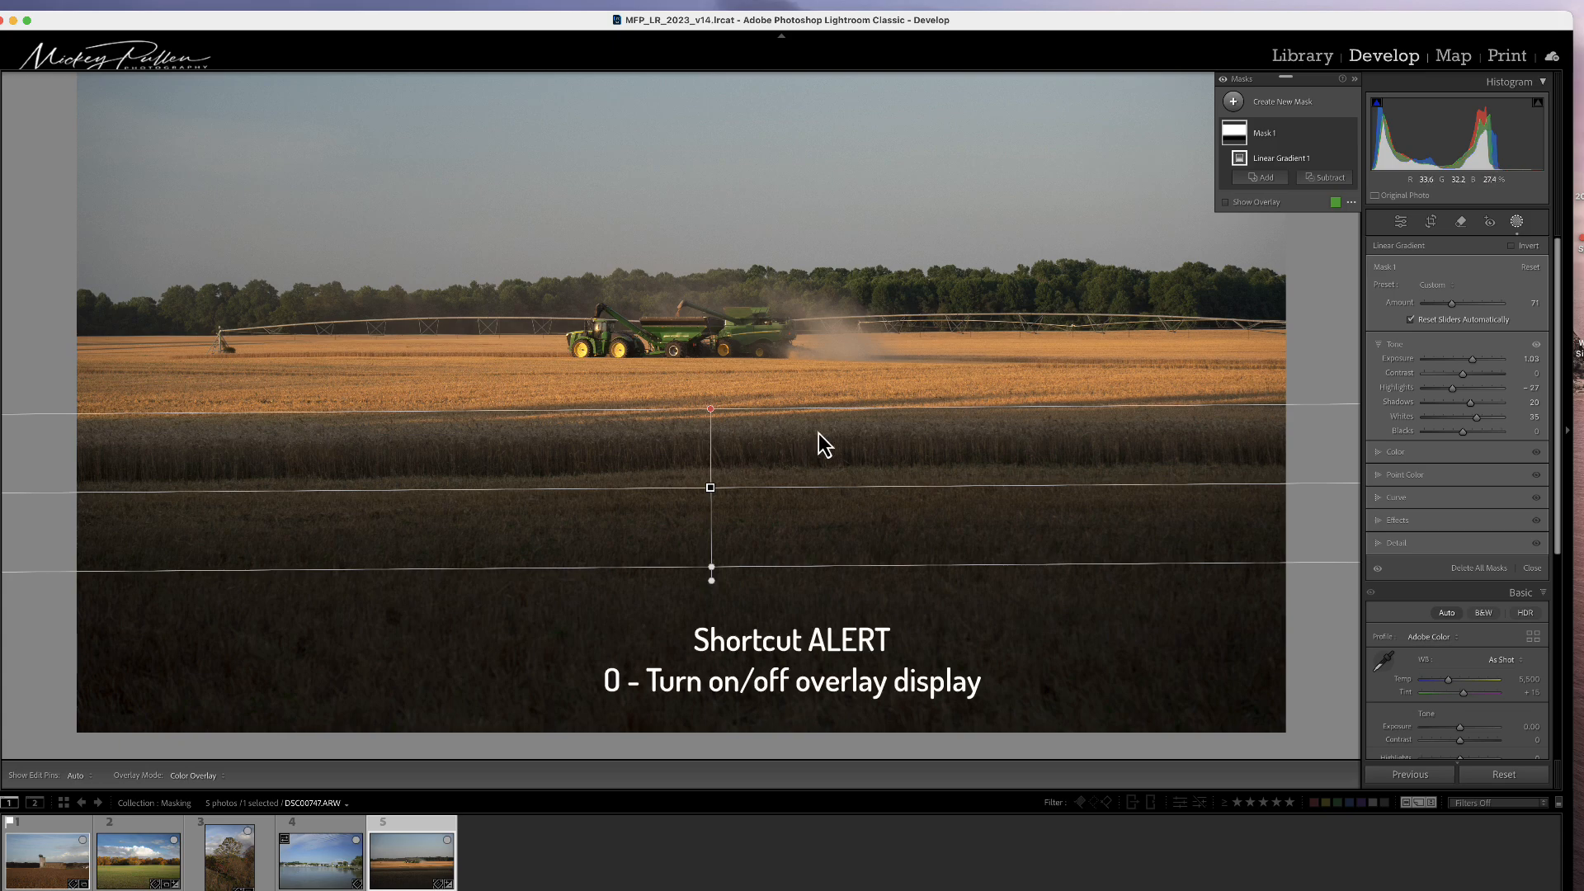
Step: Toggle the mask overlay display on and off to compare the affected area
key("o")
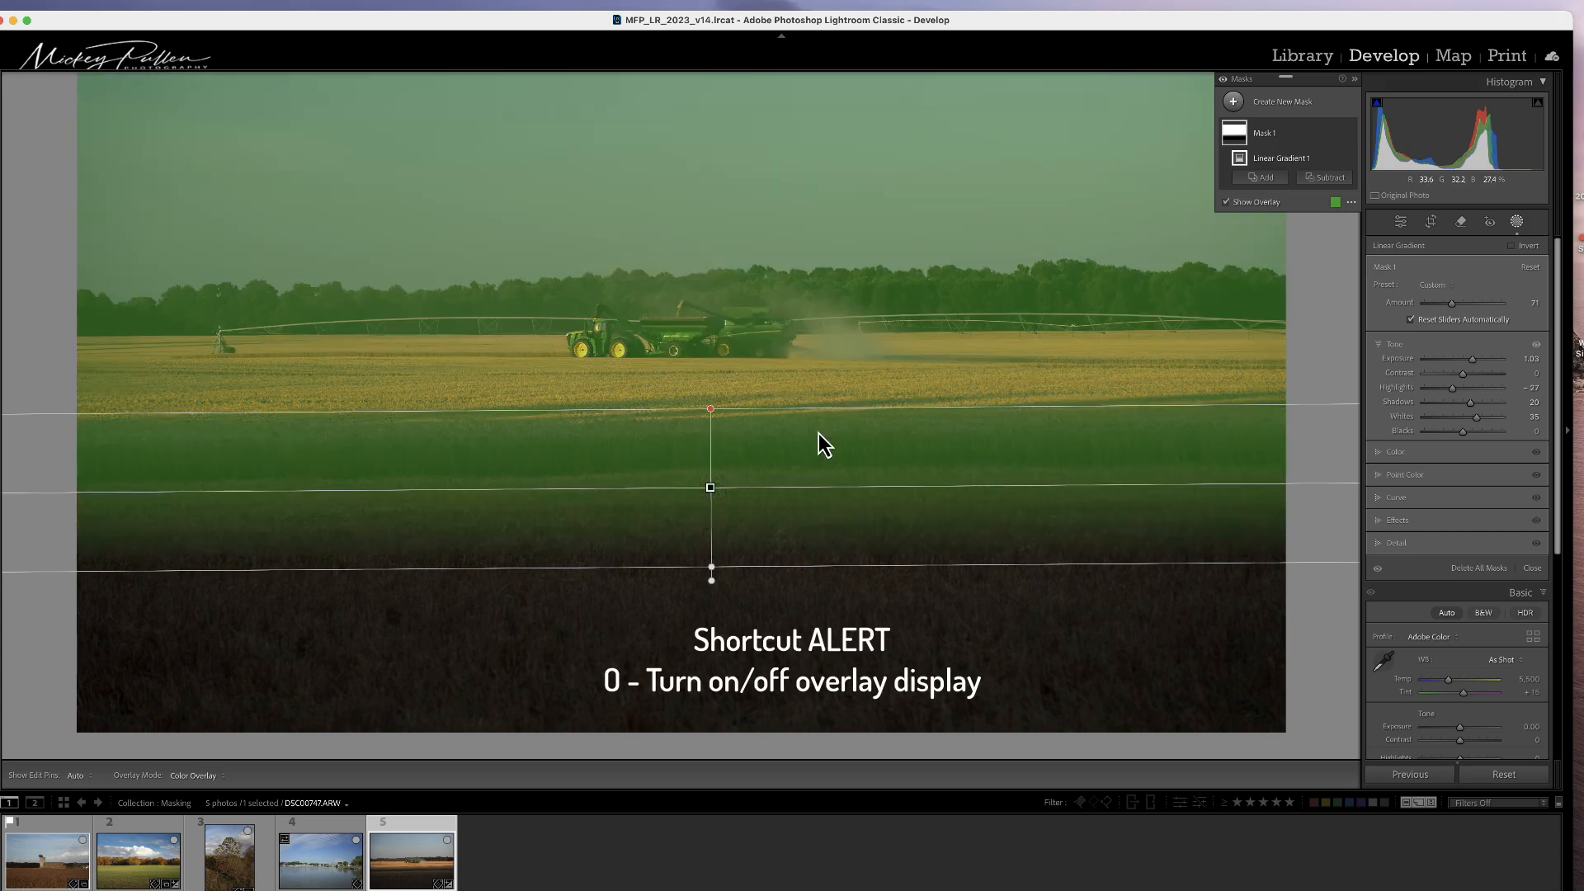
key("o")
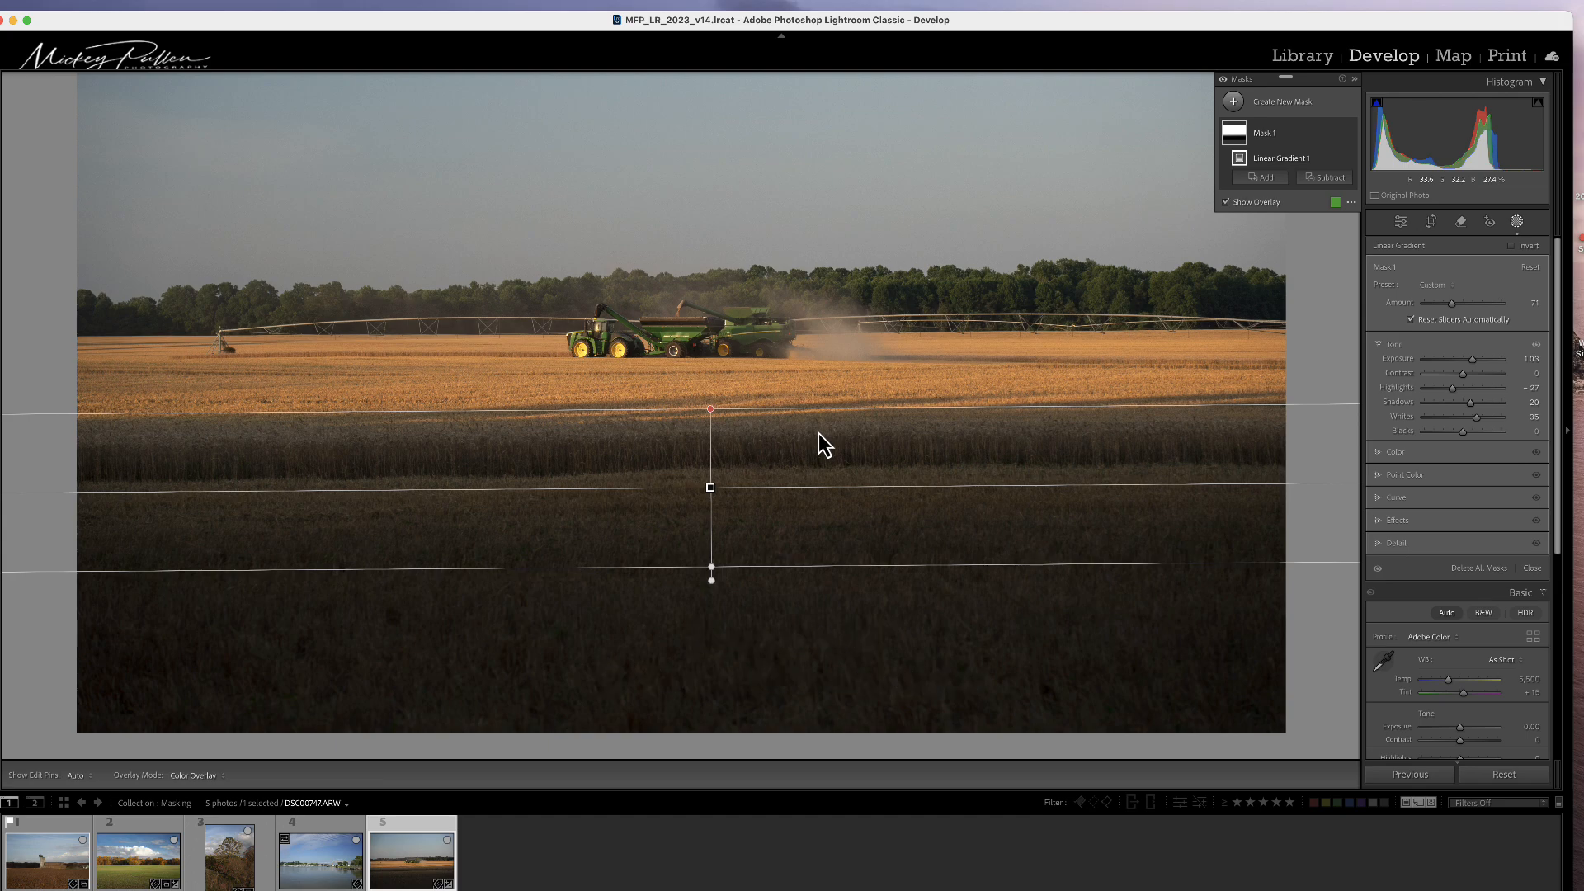
key("o")
key("o")
key("o")
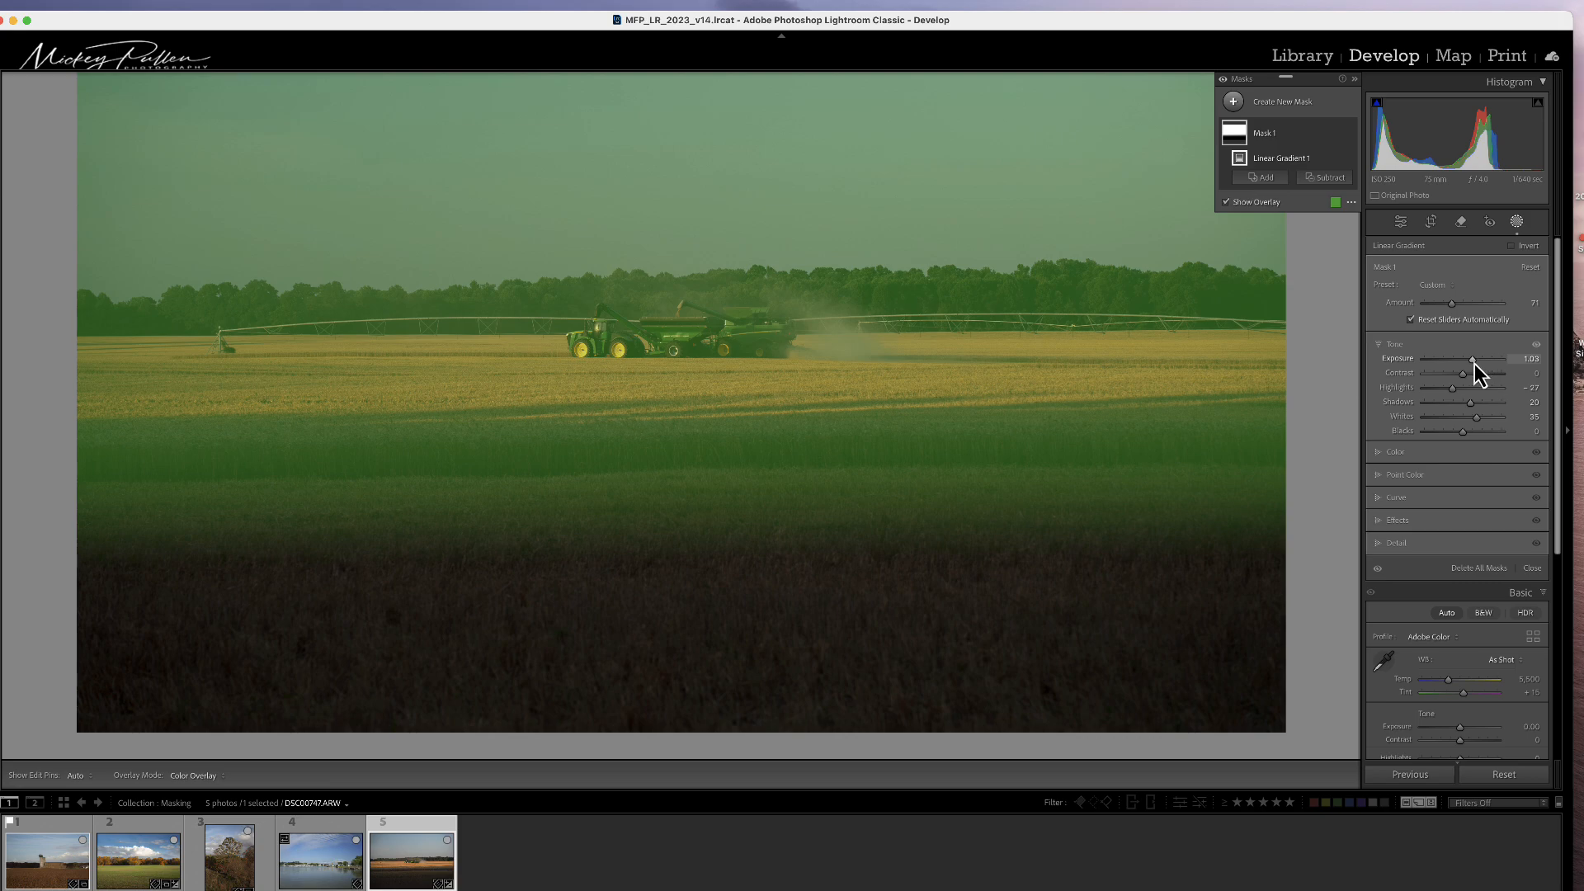
Step: Lower the mask's Exposure to 1.31 and hide the overlay
mouse_move(1473, 364)
left_mouse_down()
mouse_move(1458, 368)
mouse_move(1475, 365)
left_mouse_up()
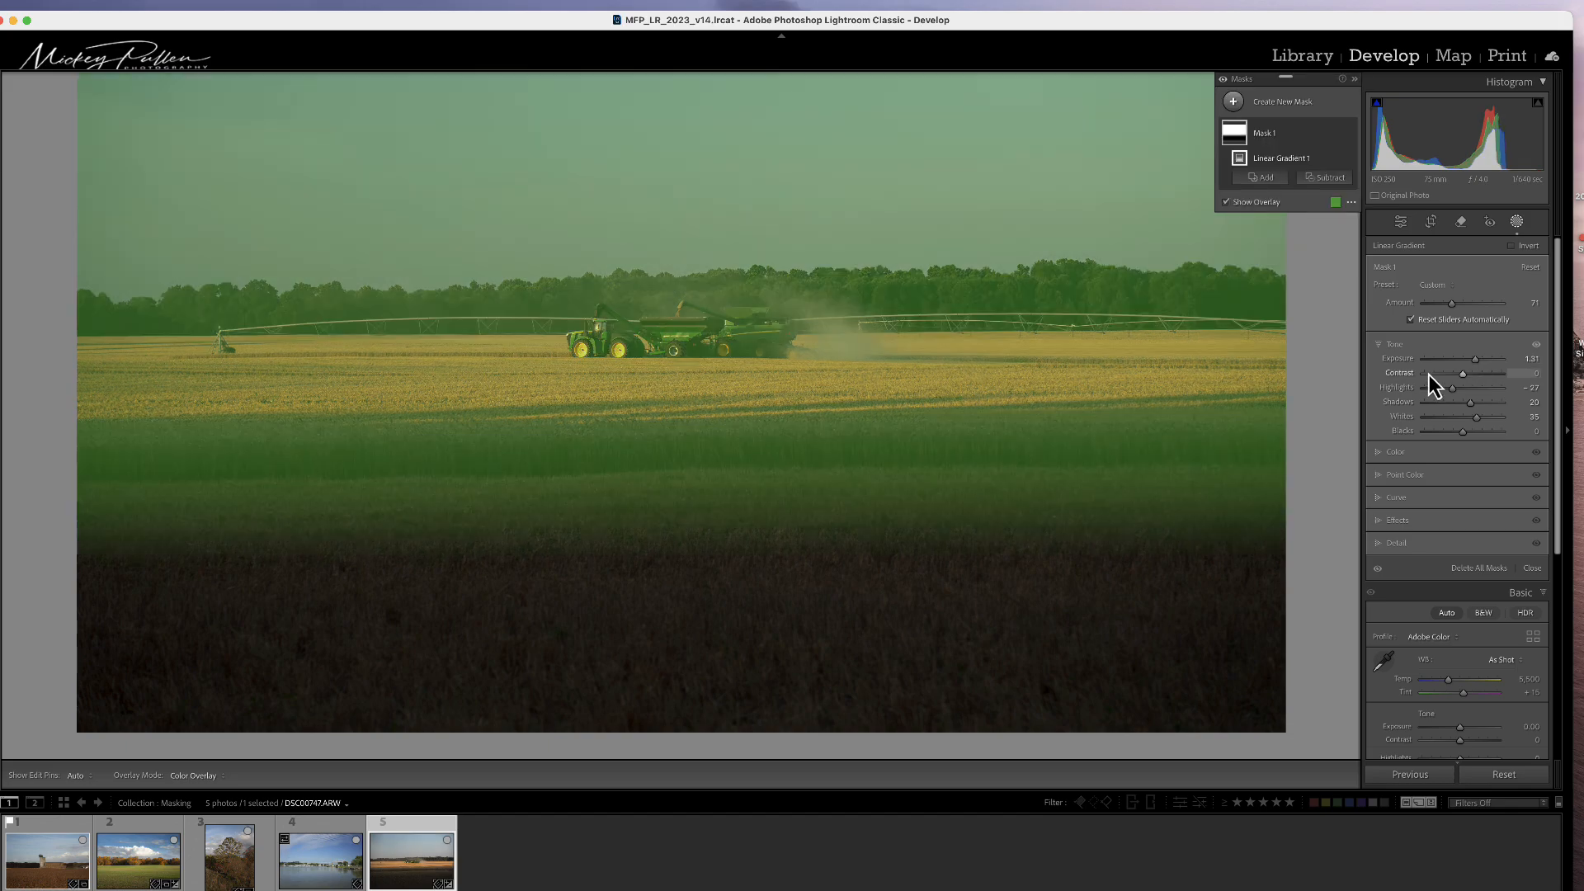
key("o")
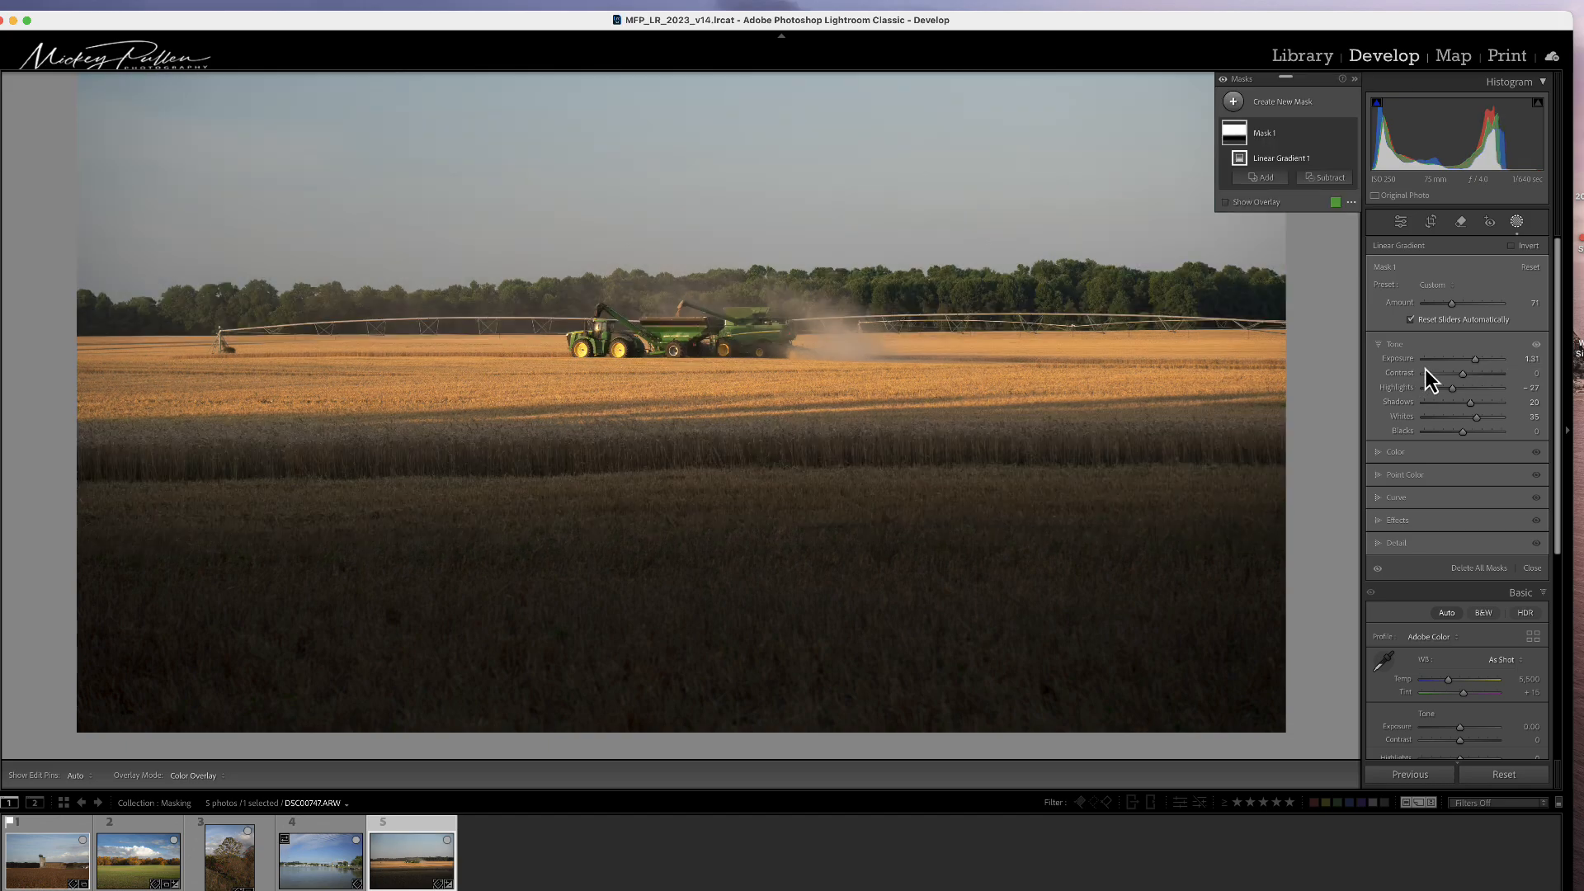
mouse_move(795, 466)
mouse_move(714, 490)
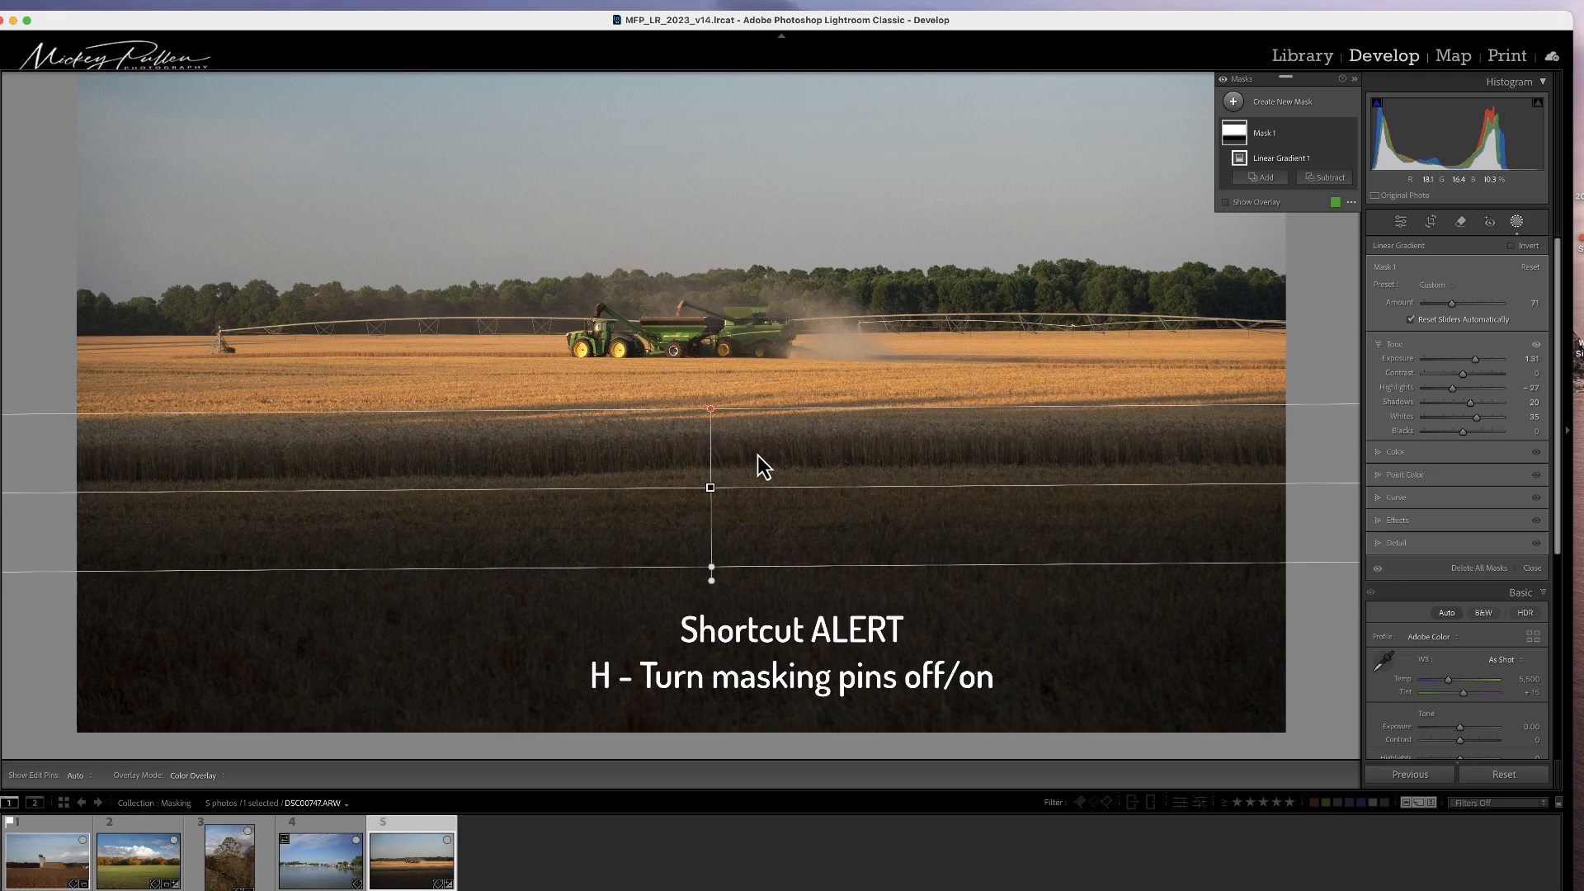
Step: Hide the gradient mask's edit pins to view the adjustment without overlays
key("h")
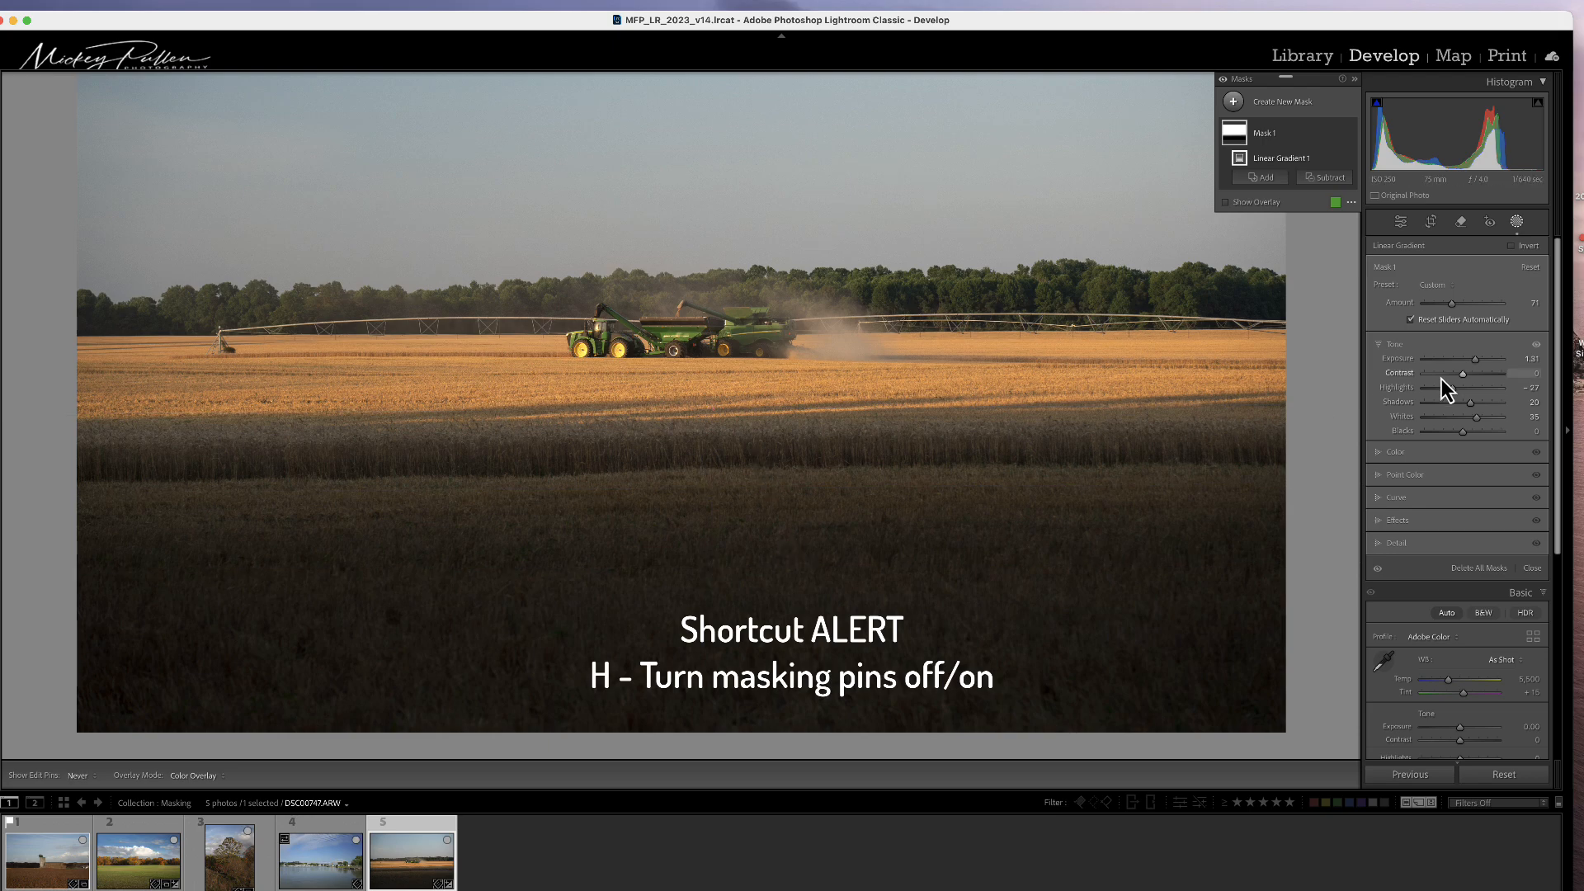
left_click_drag(1478, 364, 1472, 364)
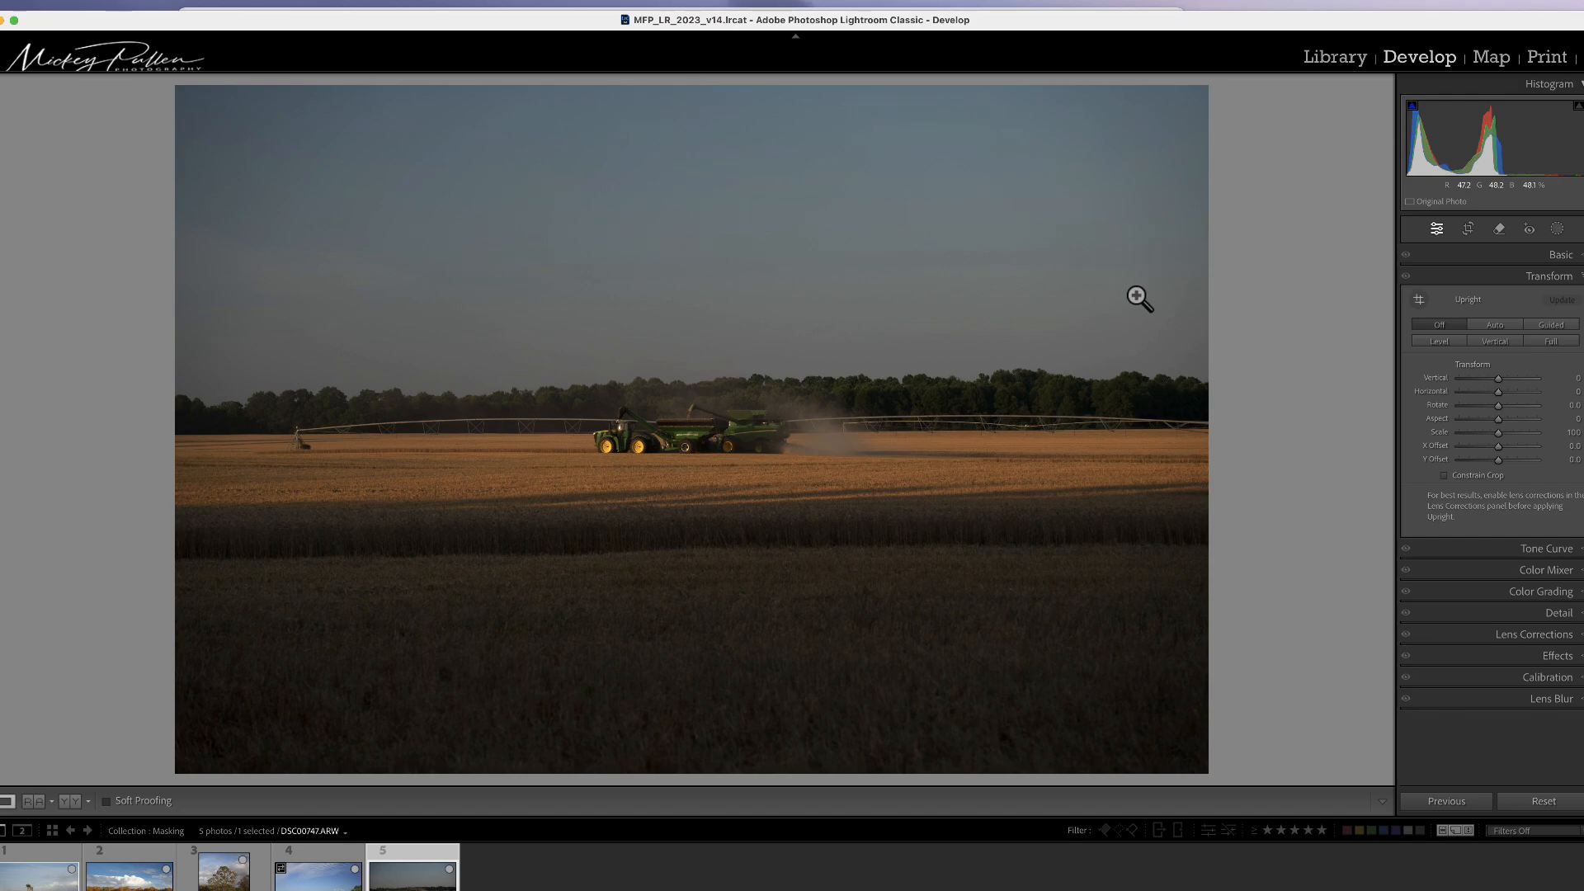
Step: Crop the photo to a 4 x 5 / 8 x 10 aspect ratio, tightening the frame around the combines
left_click(1497, 261)
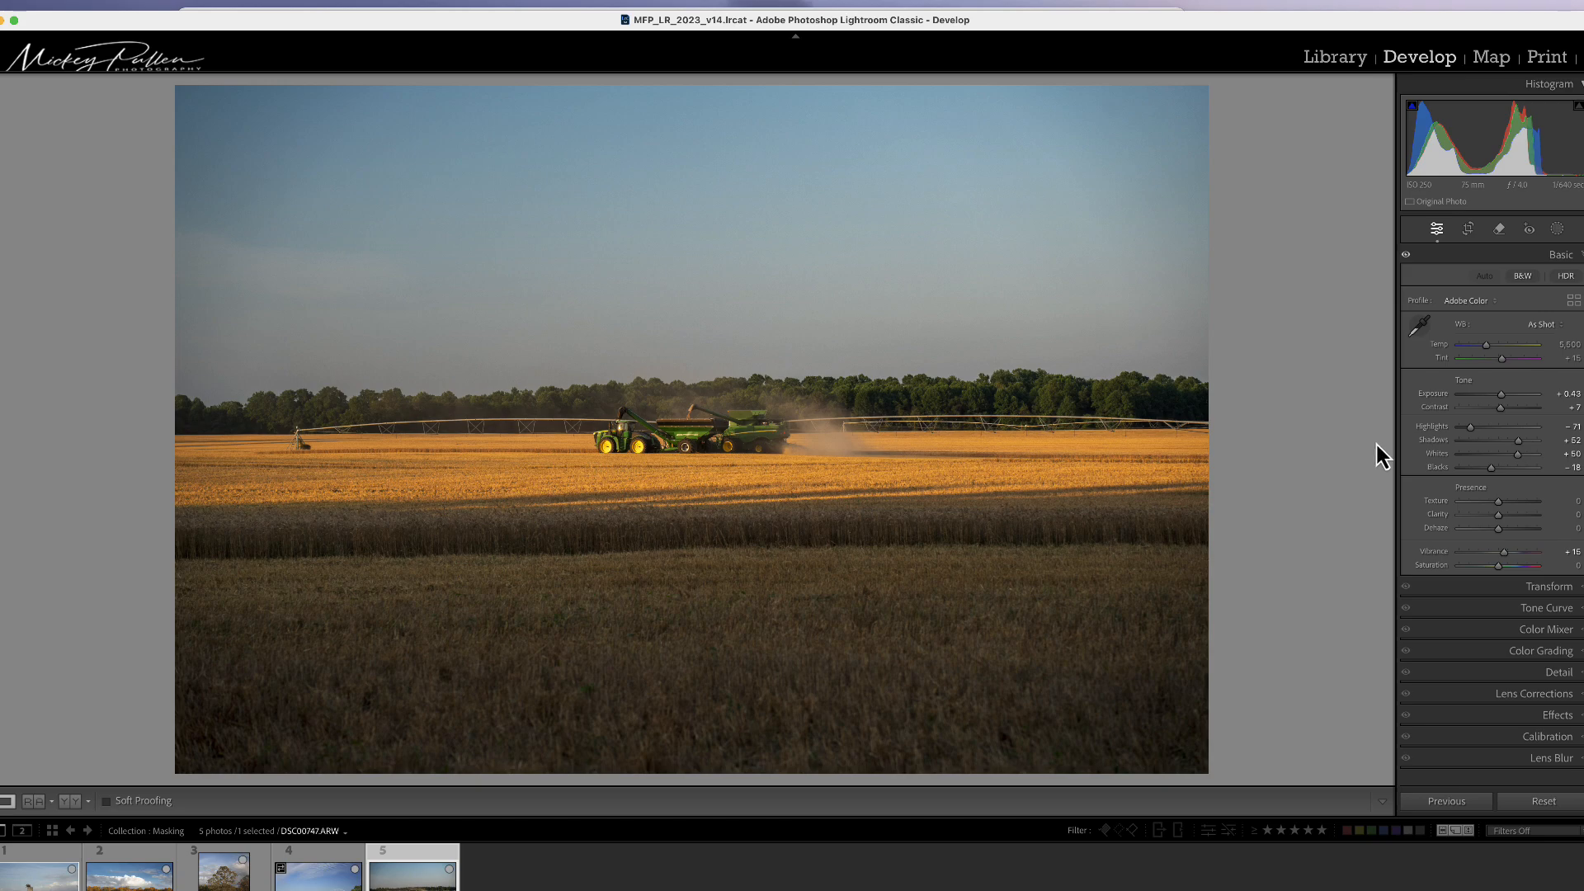
left_click(1468, 229)
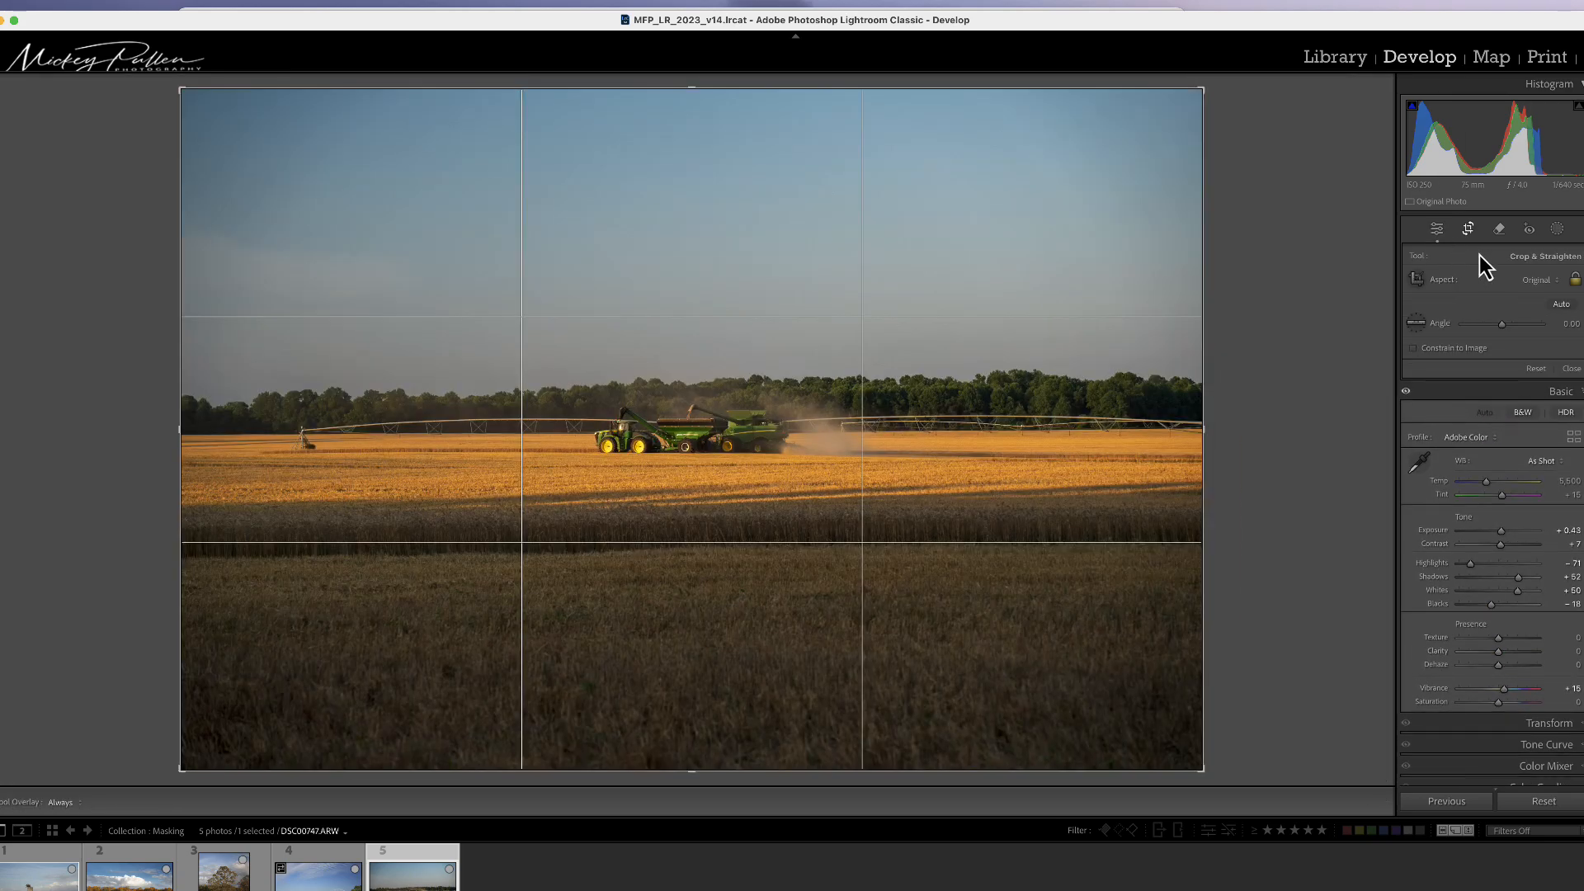
left_click(1548, 284)
left_click(1541, 332)
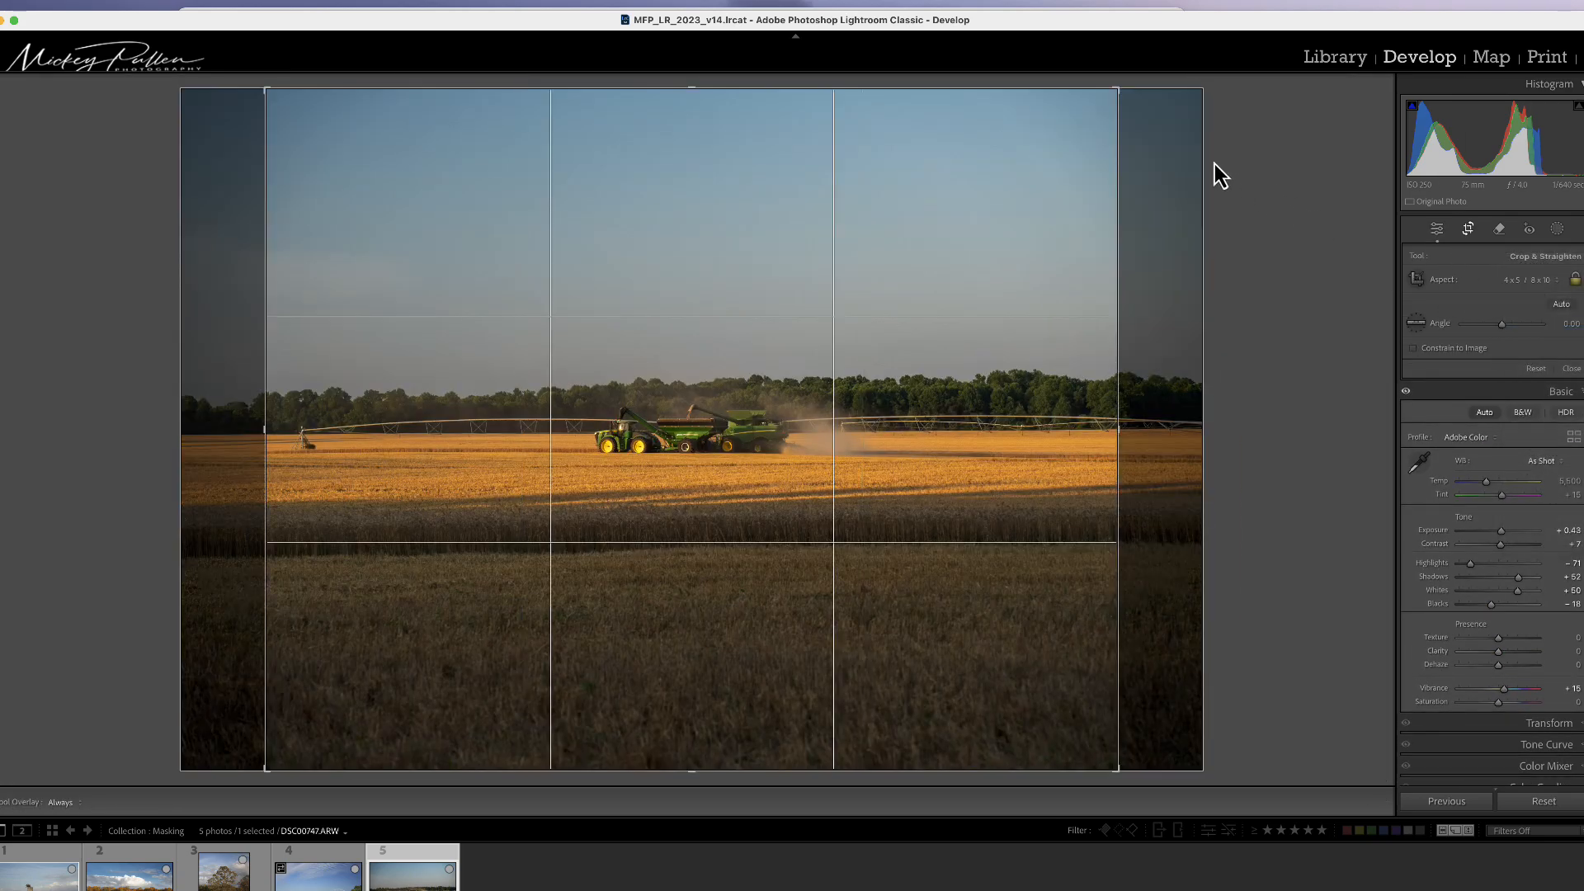
left_click_drag(1113, 91, 987, 217)
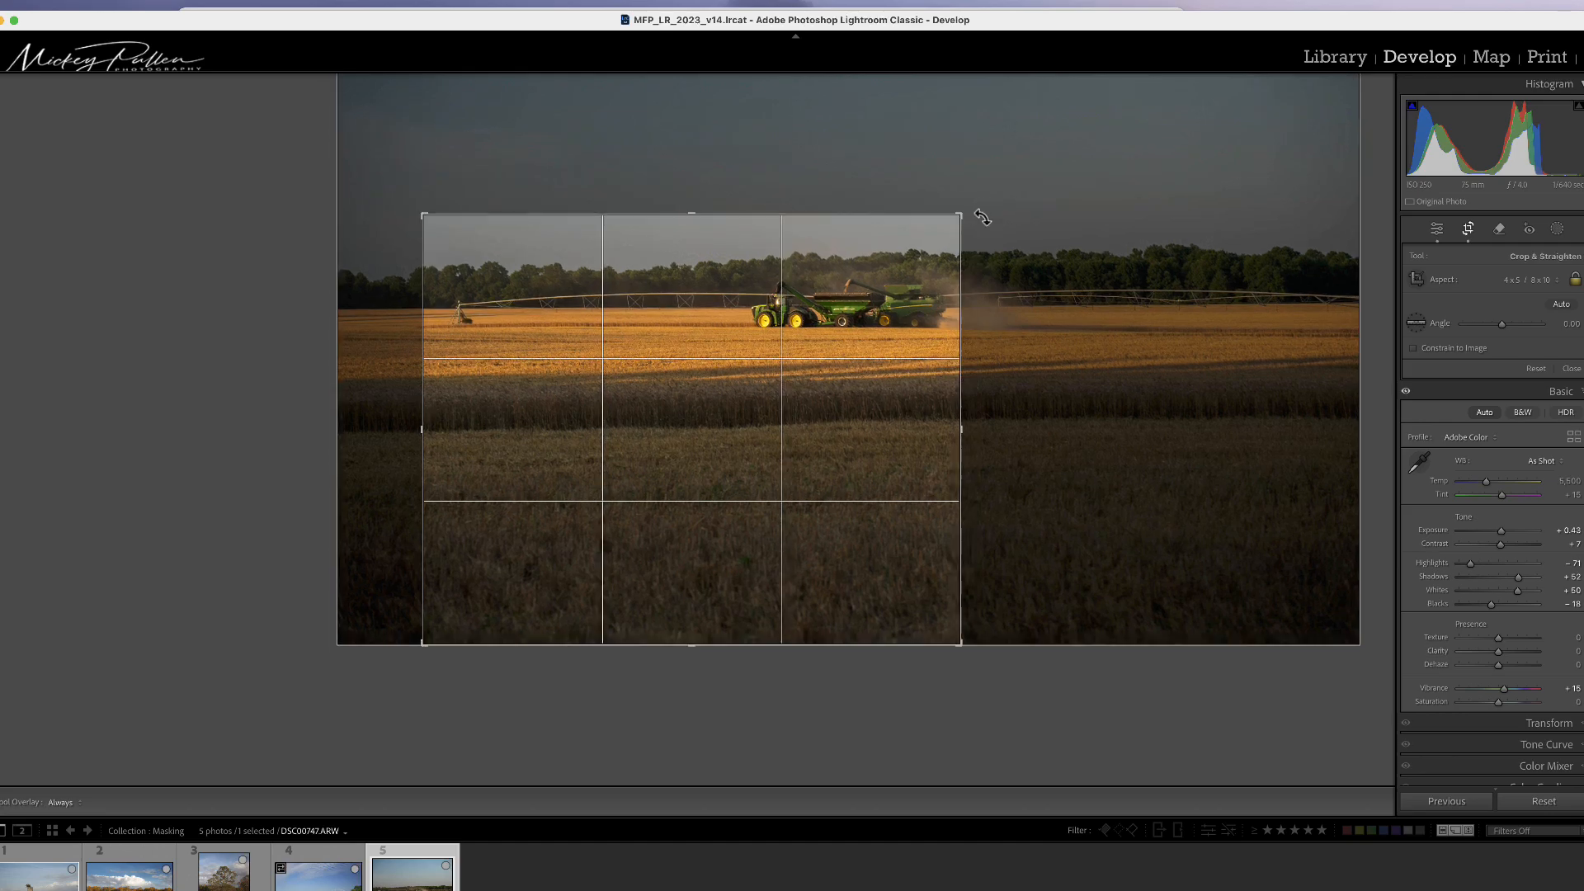
left_click_drag(796, 429, 692, 478)
left_click_drag(1035, 444, 1034, 448)
key("Return")
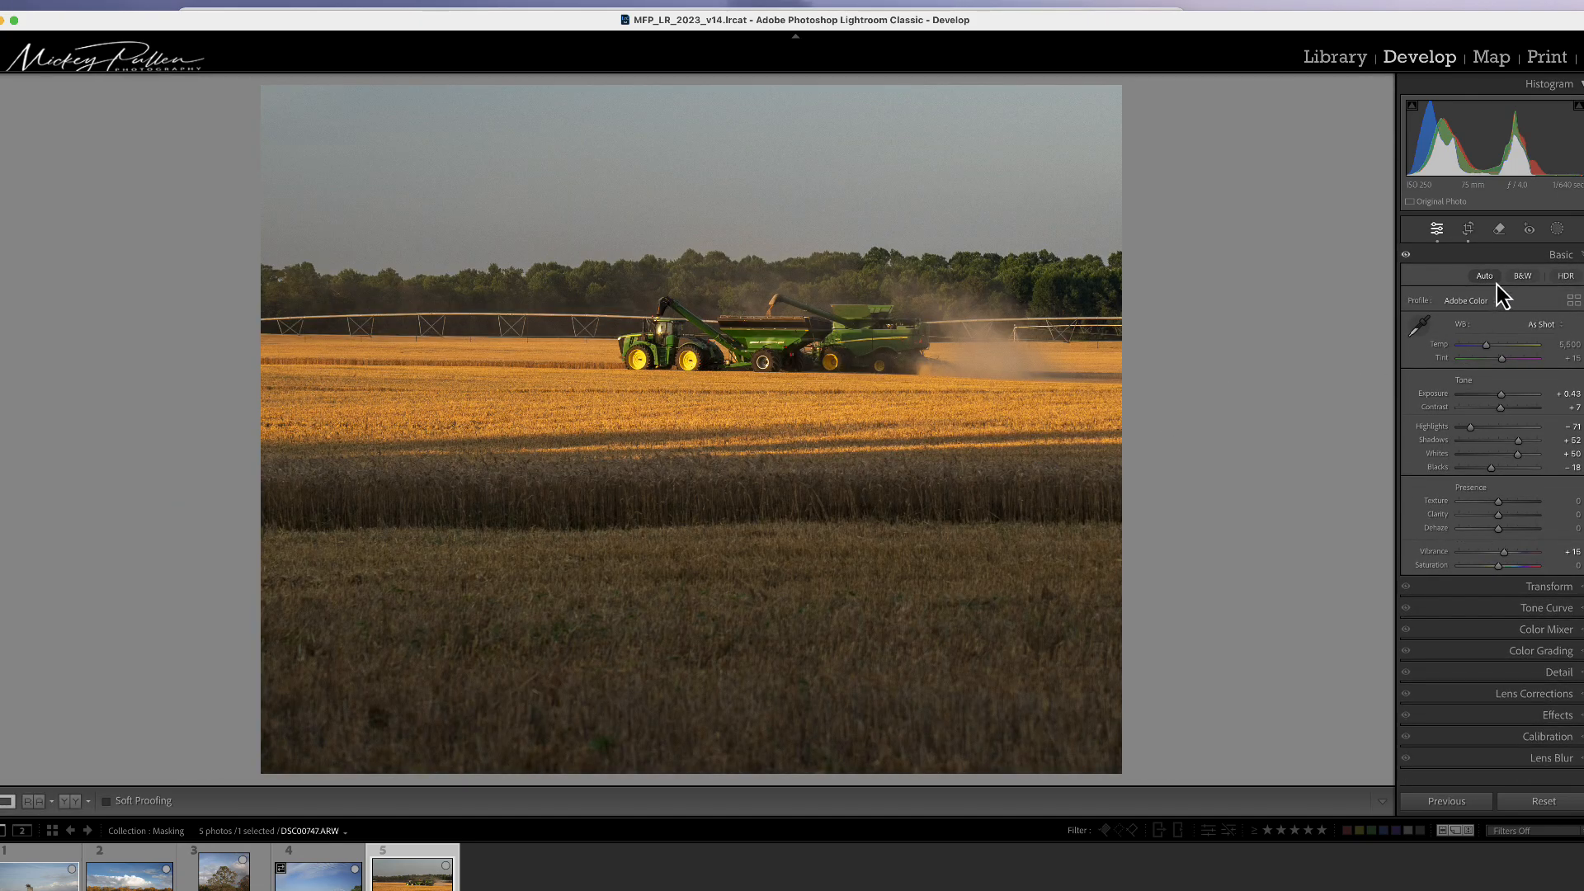
Step: Create a Sky mask and warm its color with Temp 31 and Tint 35
left_click(1557, 229)
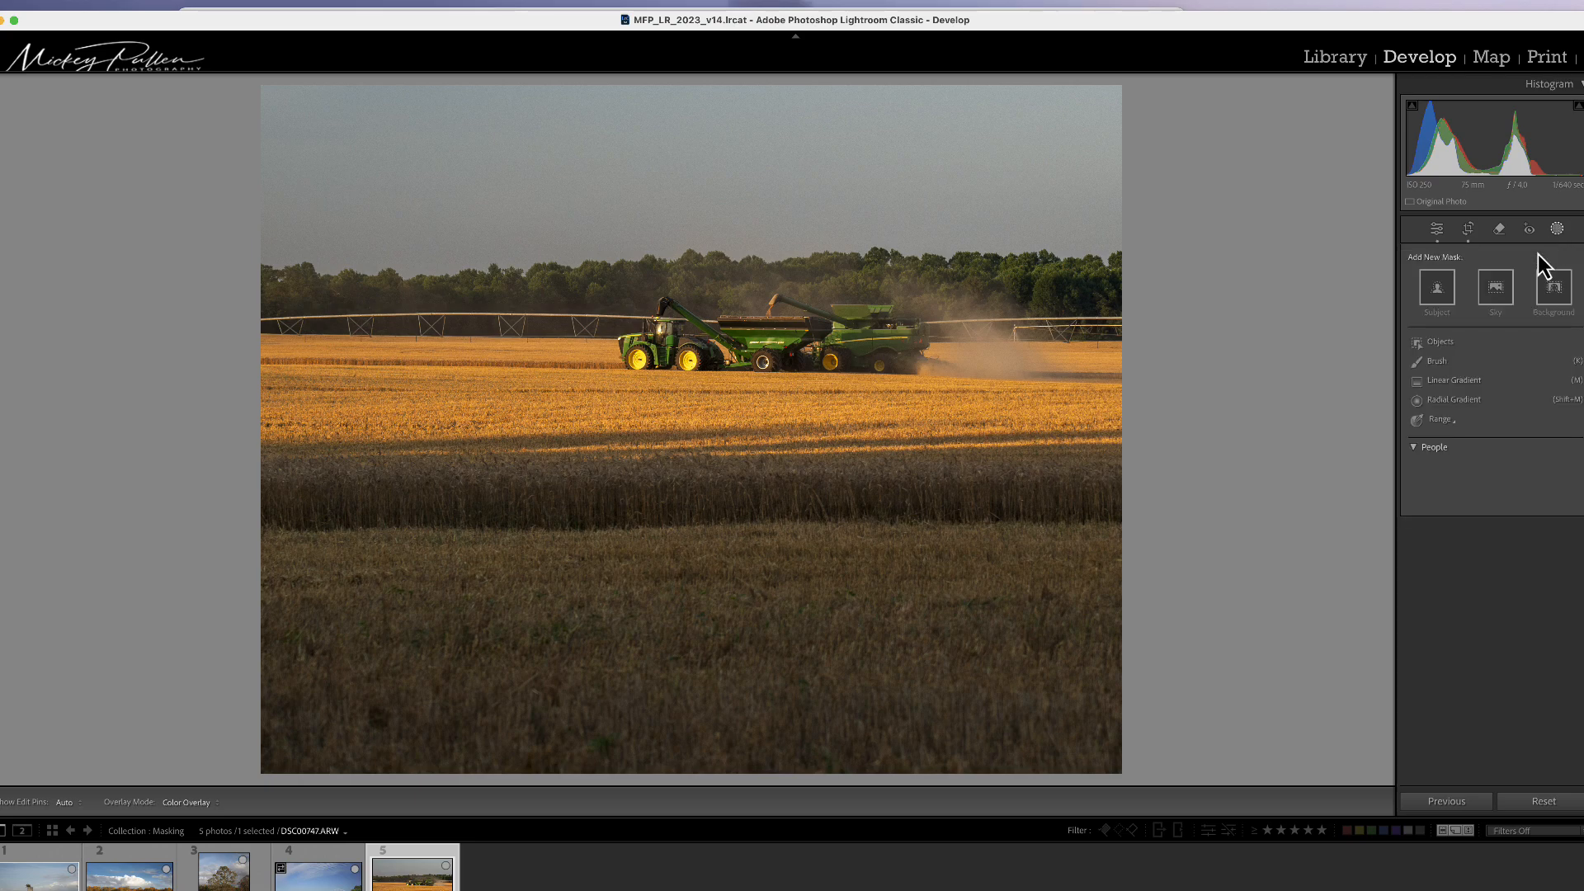
left_click(1491, 295)
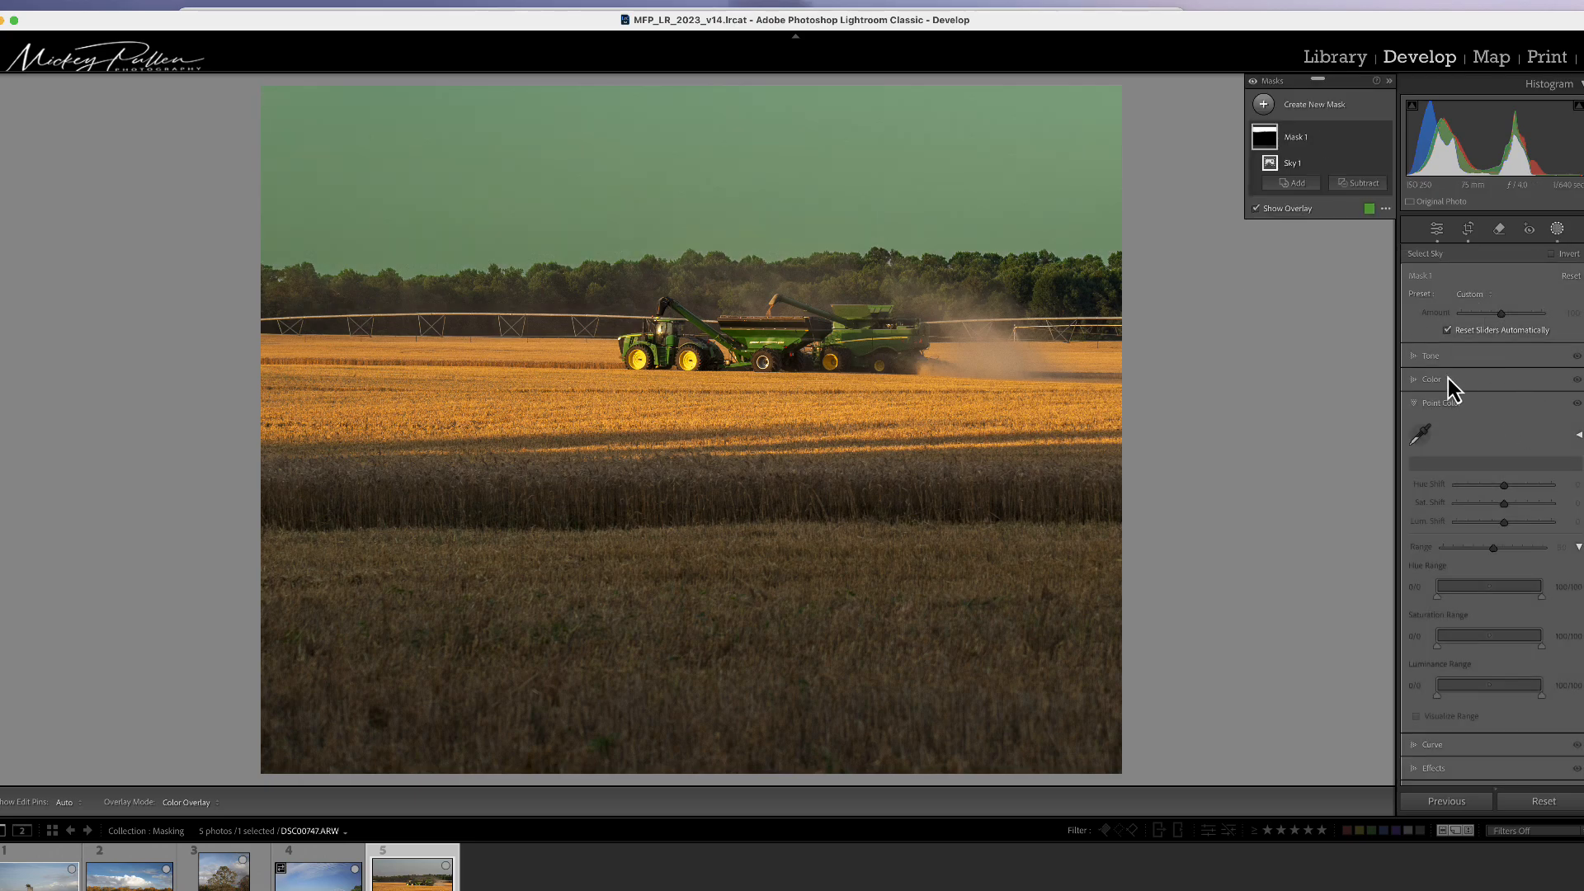
left_click(1442, 379)
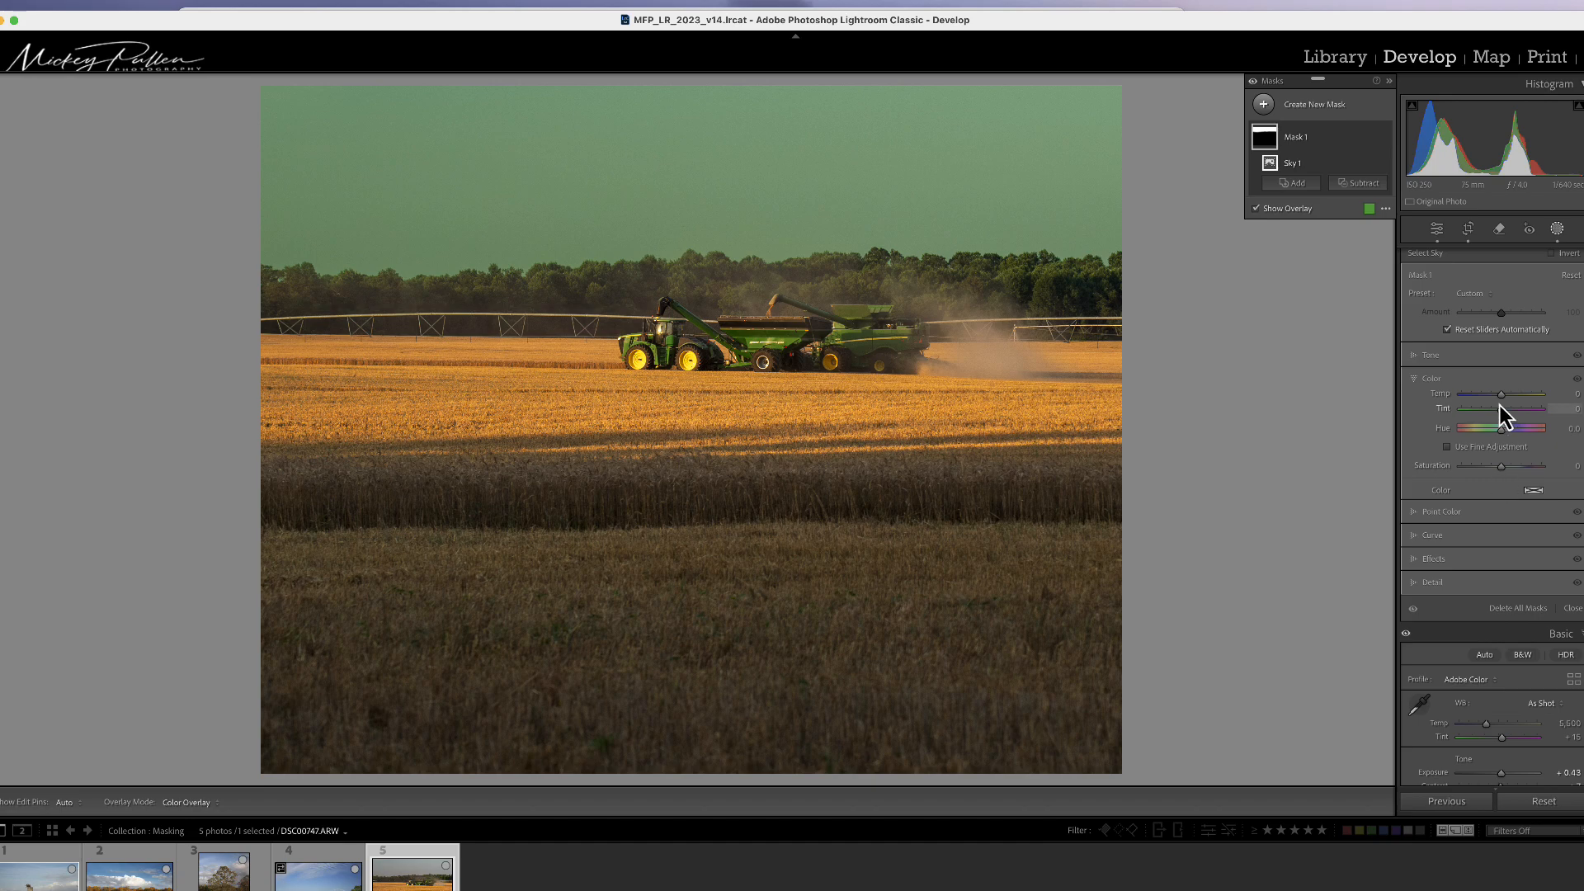
left_click_drag(1502, 399, 1516, 399)
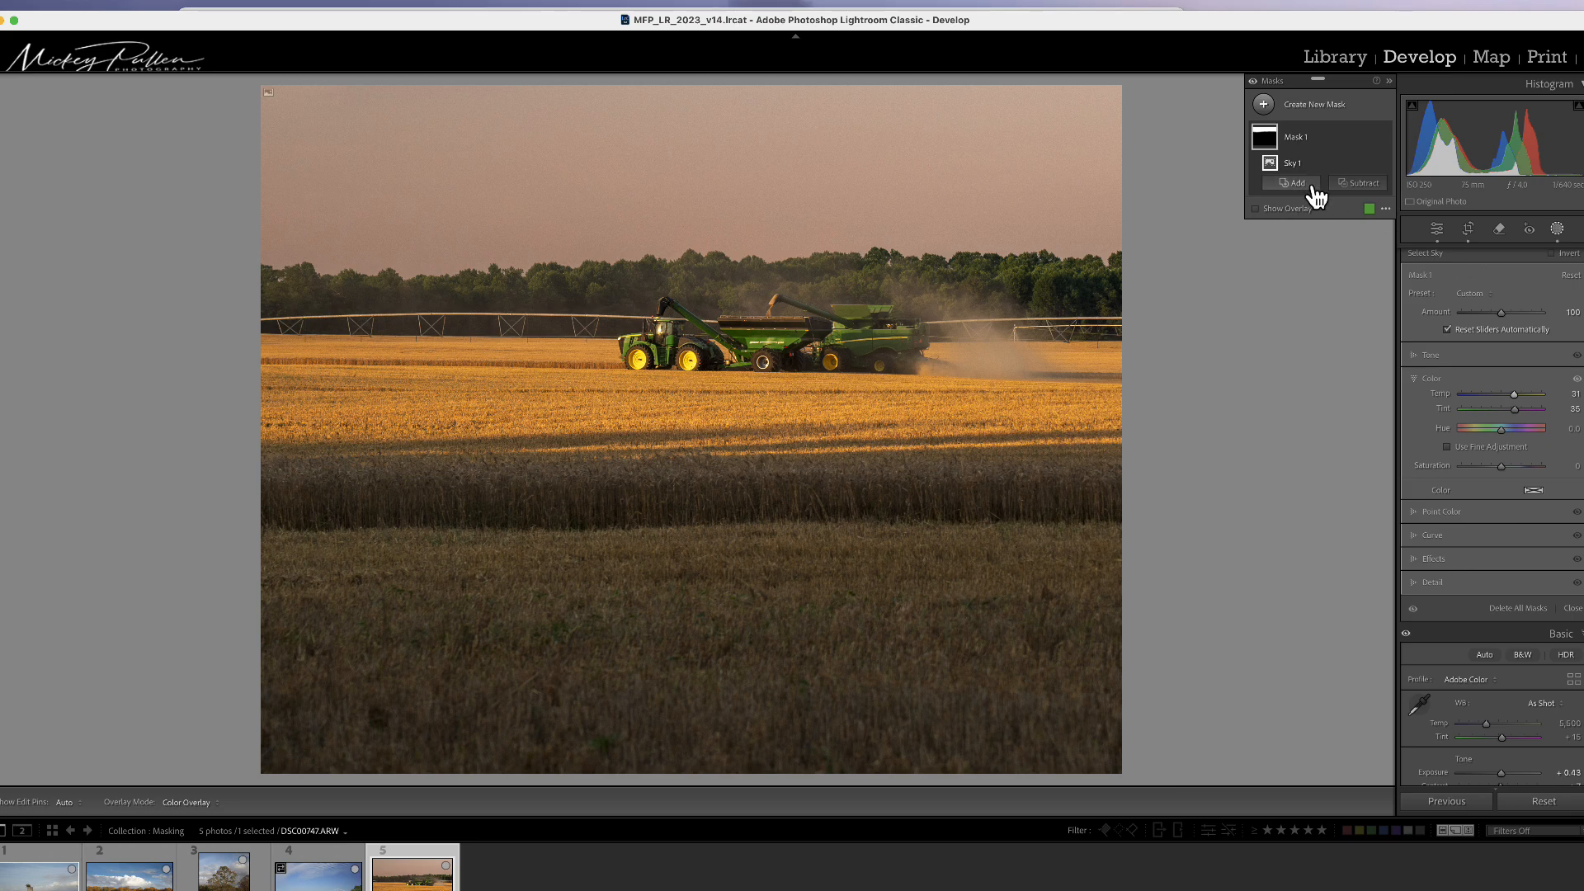
Step: Subtract a linear gradient from the sky mask, from the upper sky down to the treeline, and set Amount to 130
left_click(1361, 183)
left_click(1384, 336)
left_click_drag(692, 138, 691, 289)
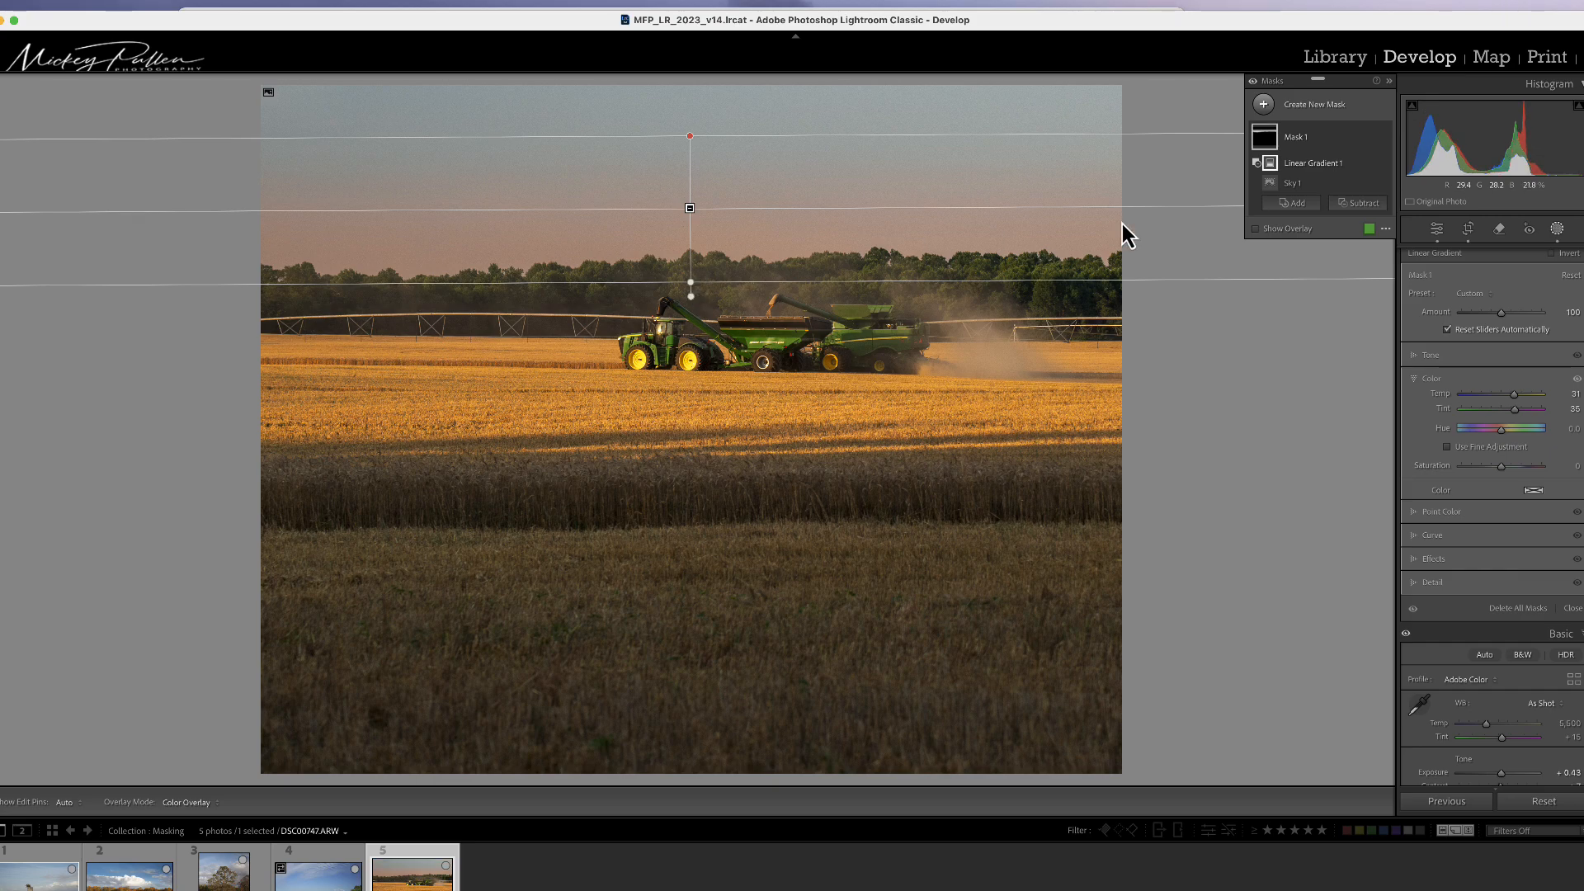
mouse_move(696, 219)
left_mouse_down()
mouse_move(693, 240)
mouse_move(701, 228)
left_mouse_up()
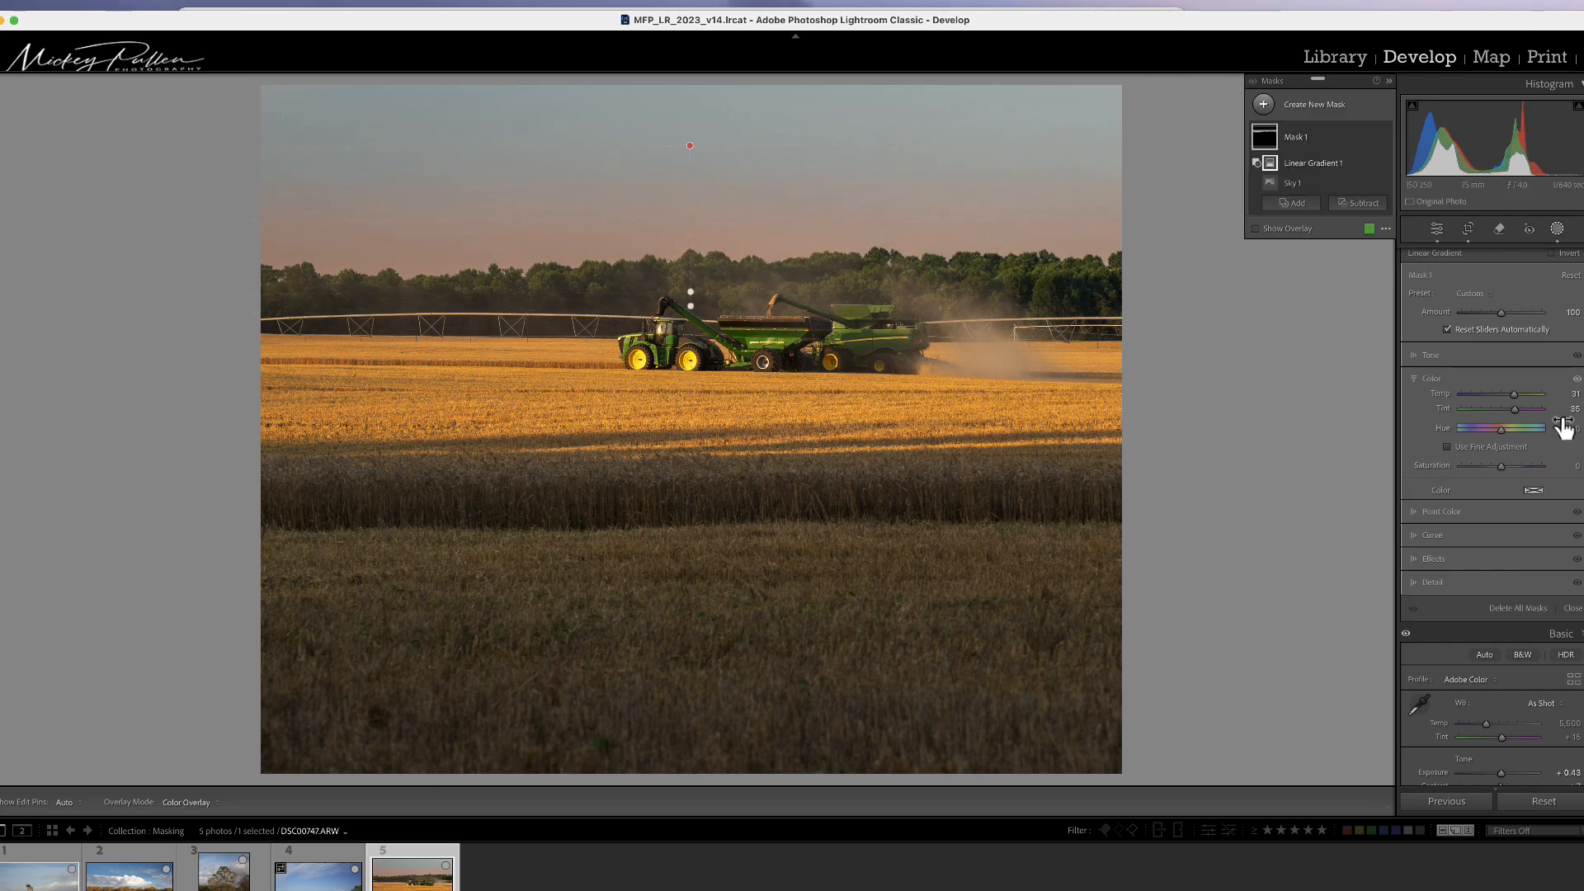
left_click_drag(1502, 317, 1513, 318)
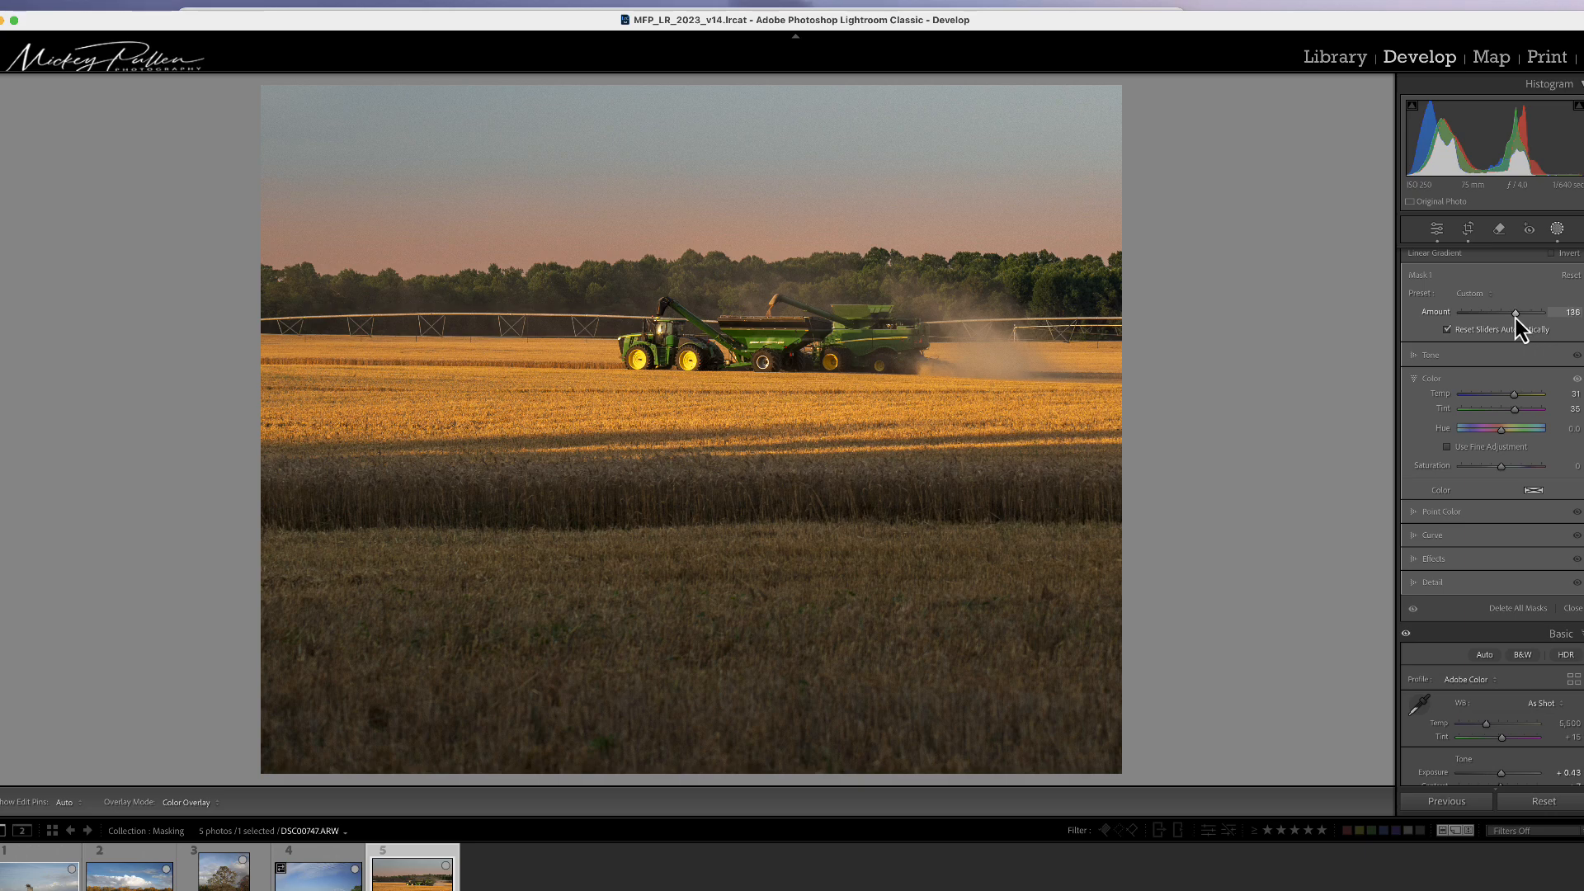
left_click_drag(1517, 319, 1516, 318)
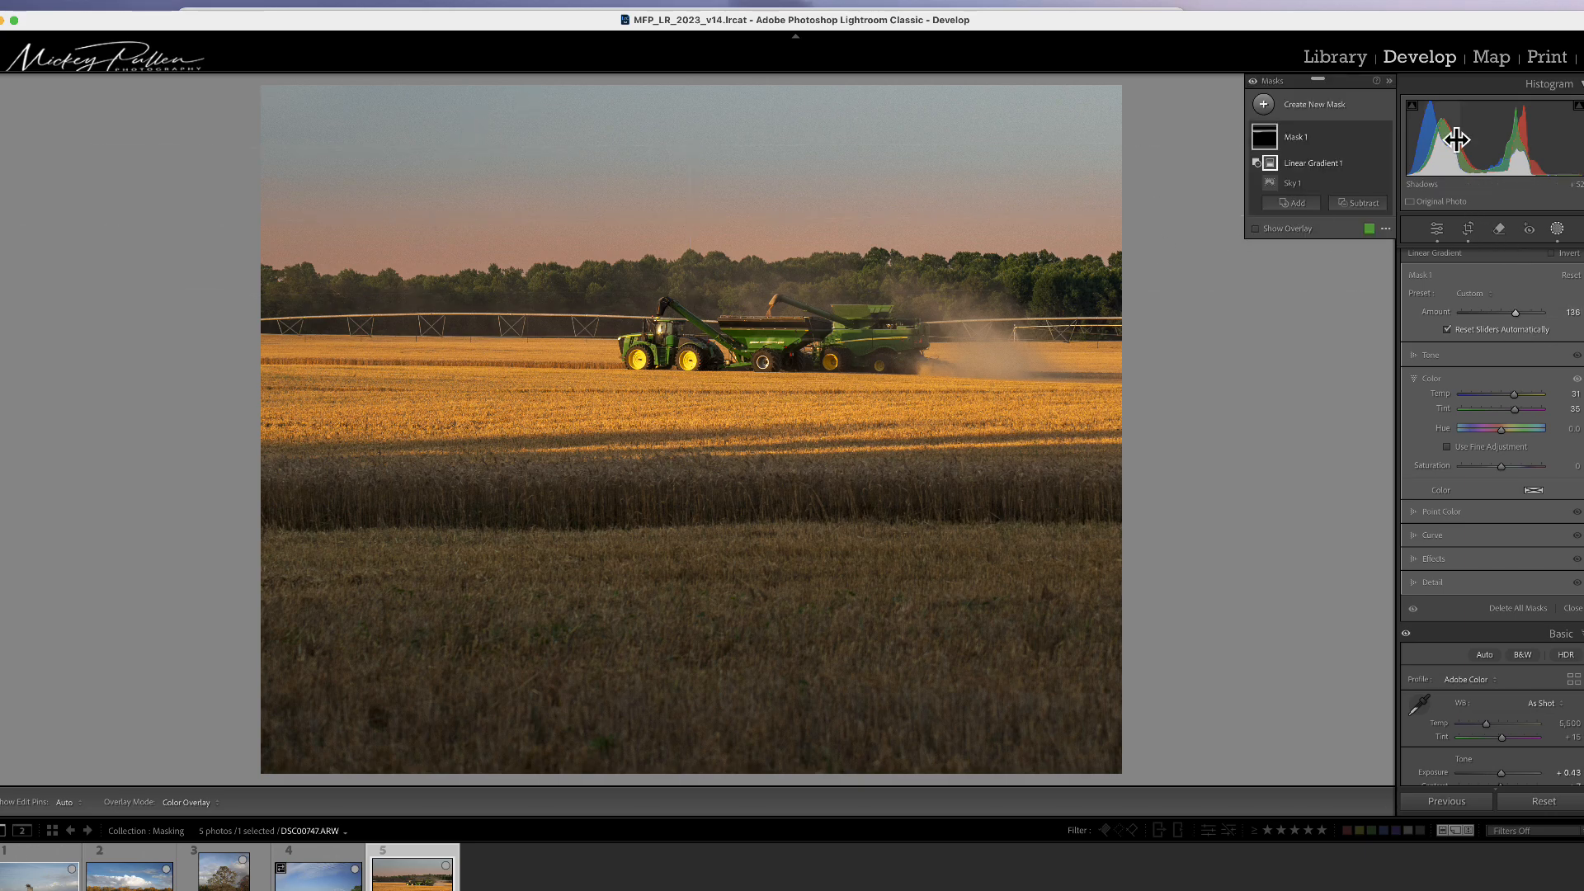
Step: Create a new linear gradient mask from the top of the sky down toward the treeline
left_click(1262, 105)
left_click(1347, 254)
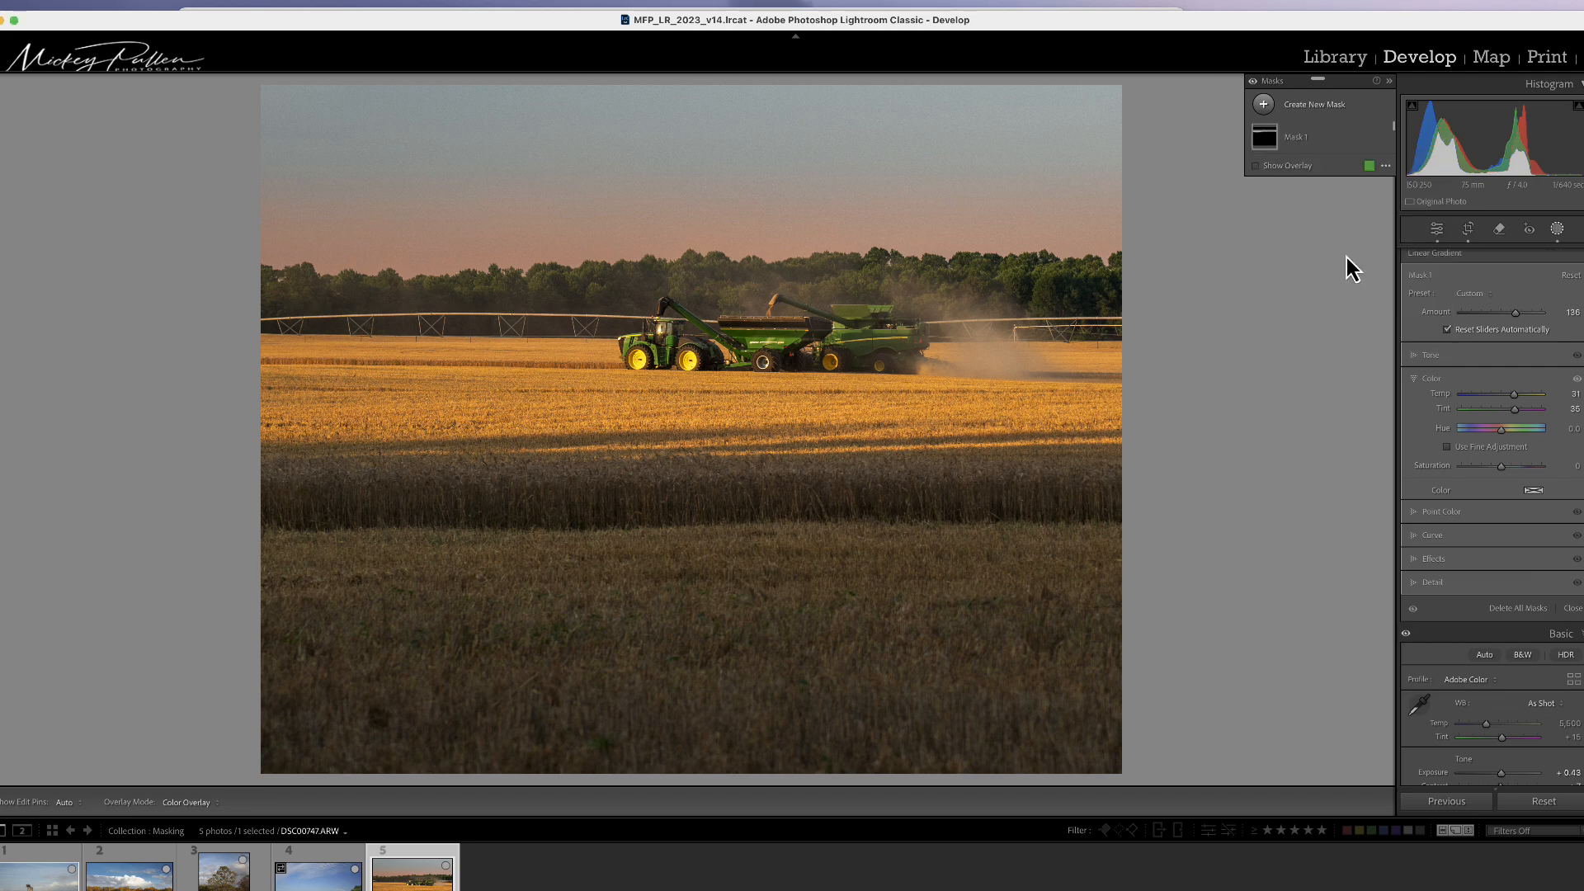
left_click_drag(715, 154, 716, 253)
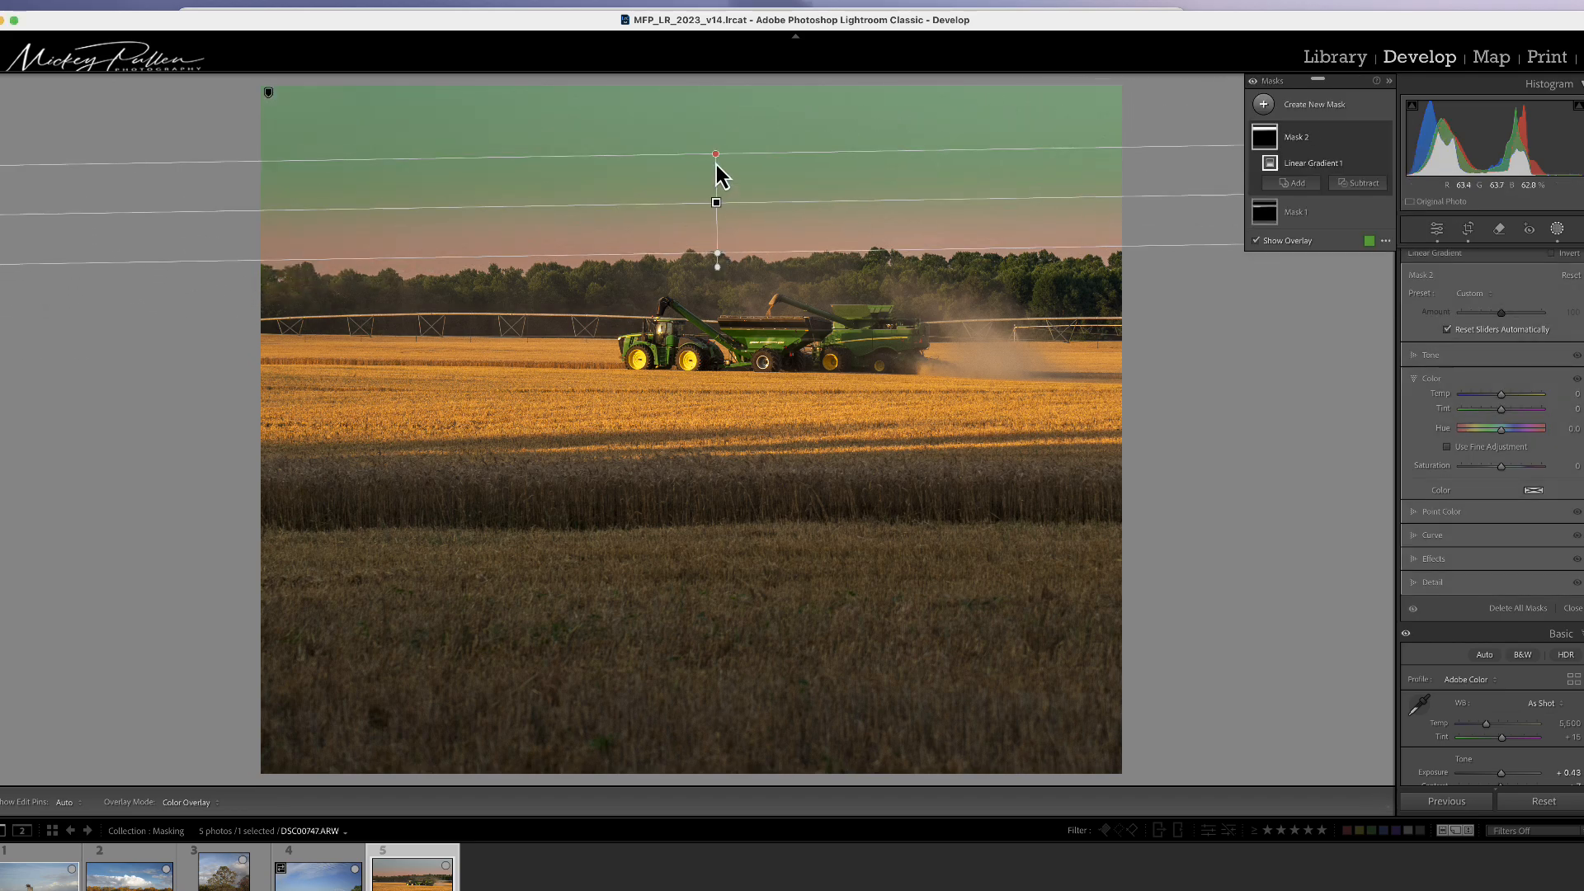
left_click_drag(721, 155, 727, 125)
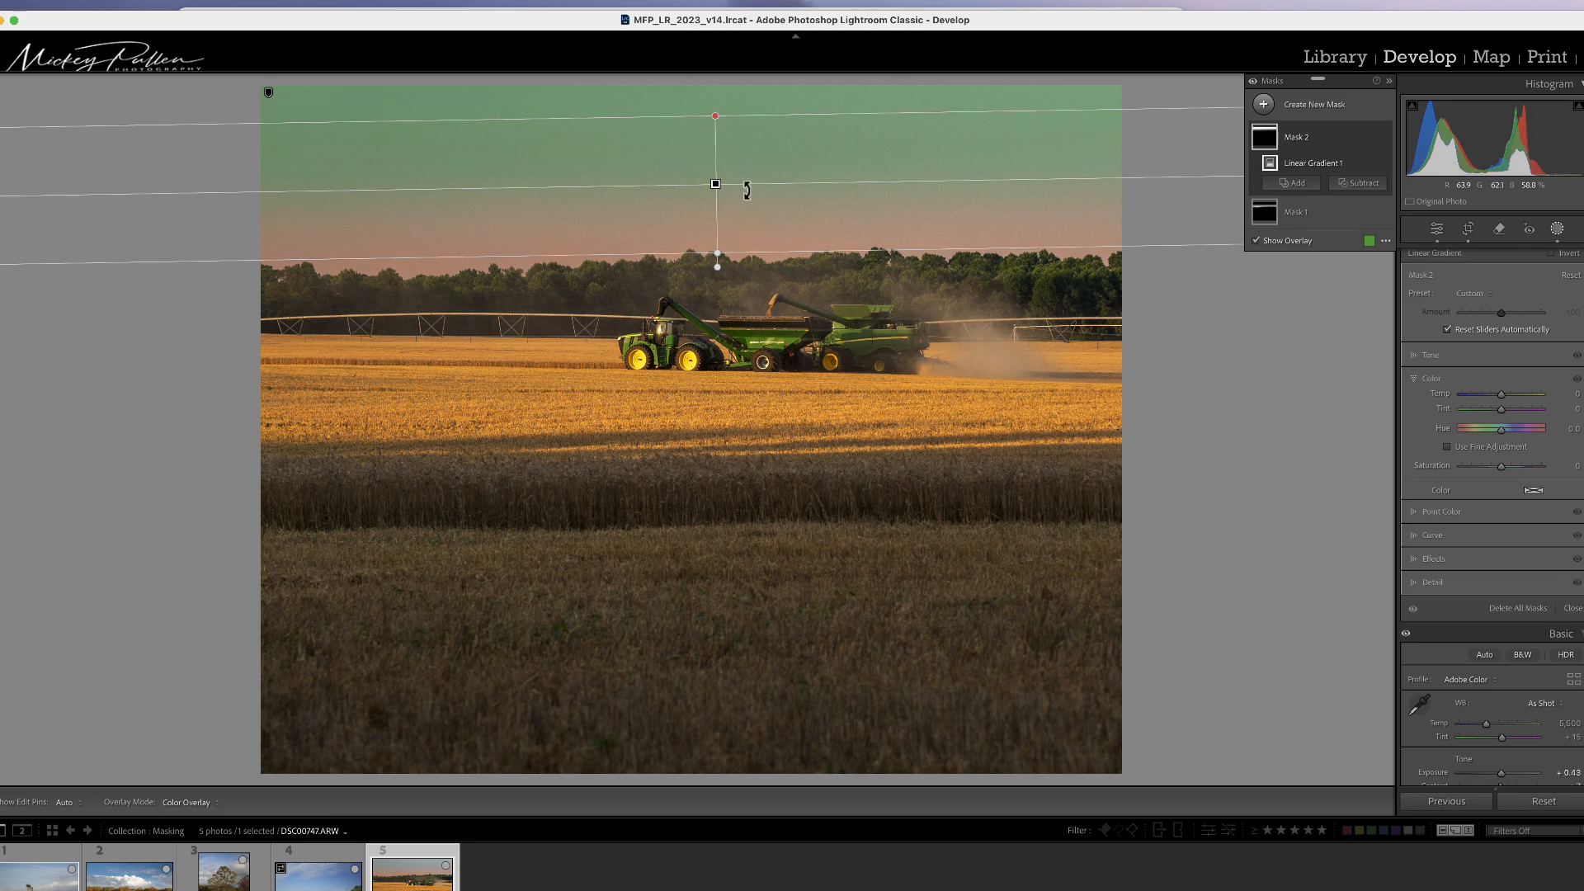
left_click_drag(781, 177, 783, 182)
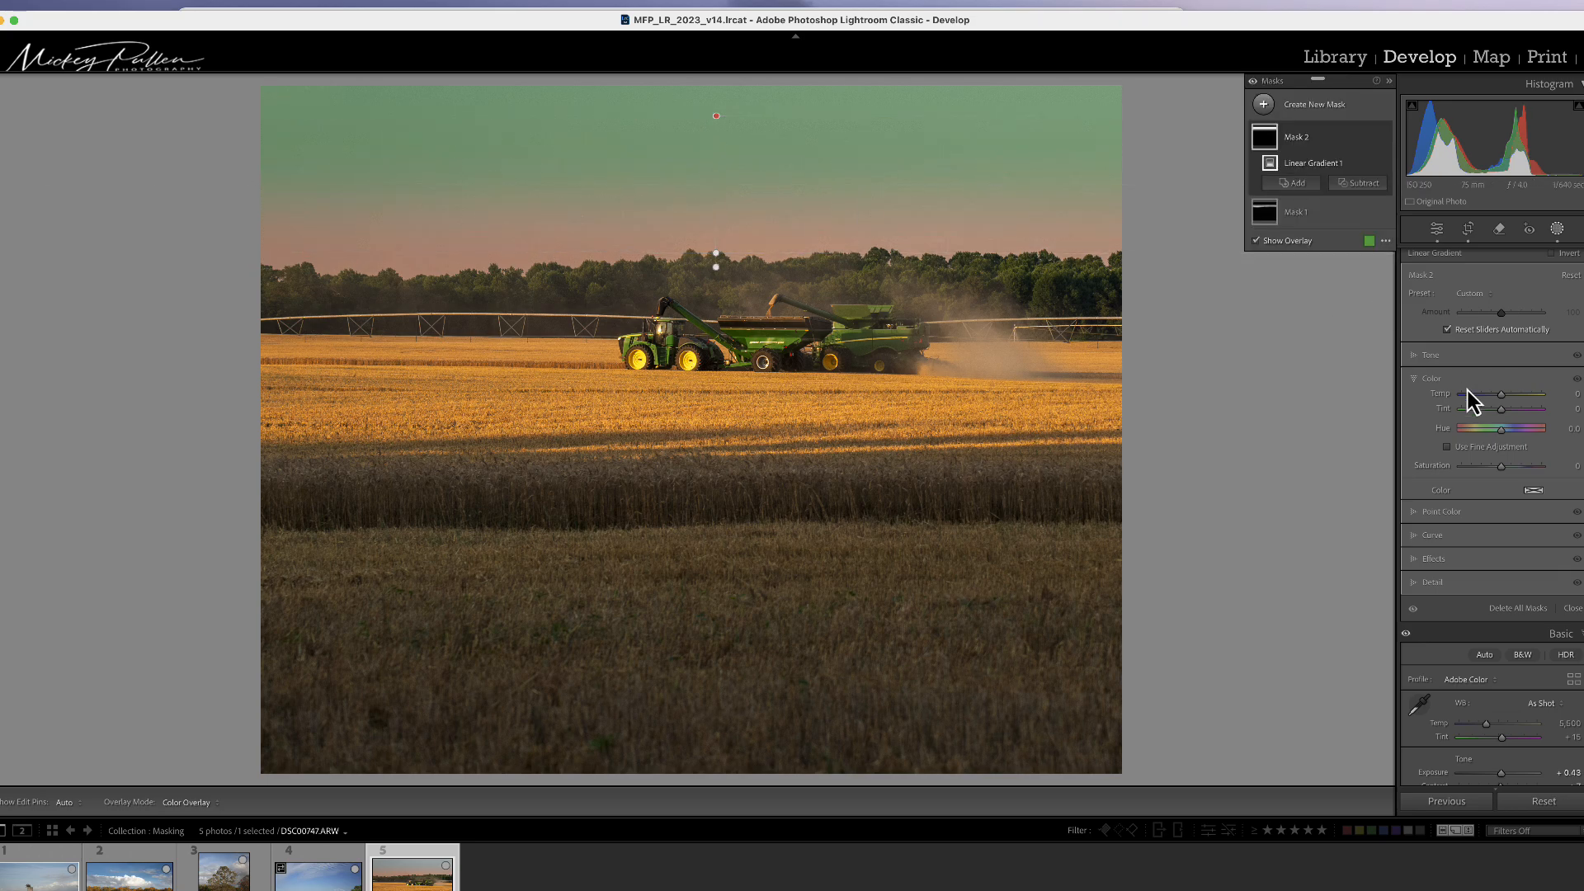
Step: Set the new sky gradient's Temp to −15 and Whites to 24
left_click_drag(1502, 397, 1494, 399)
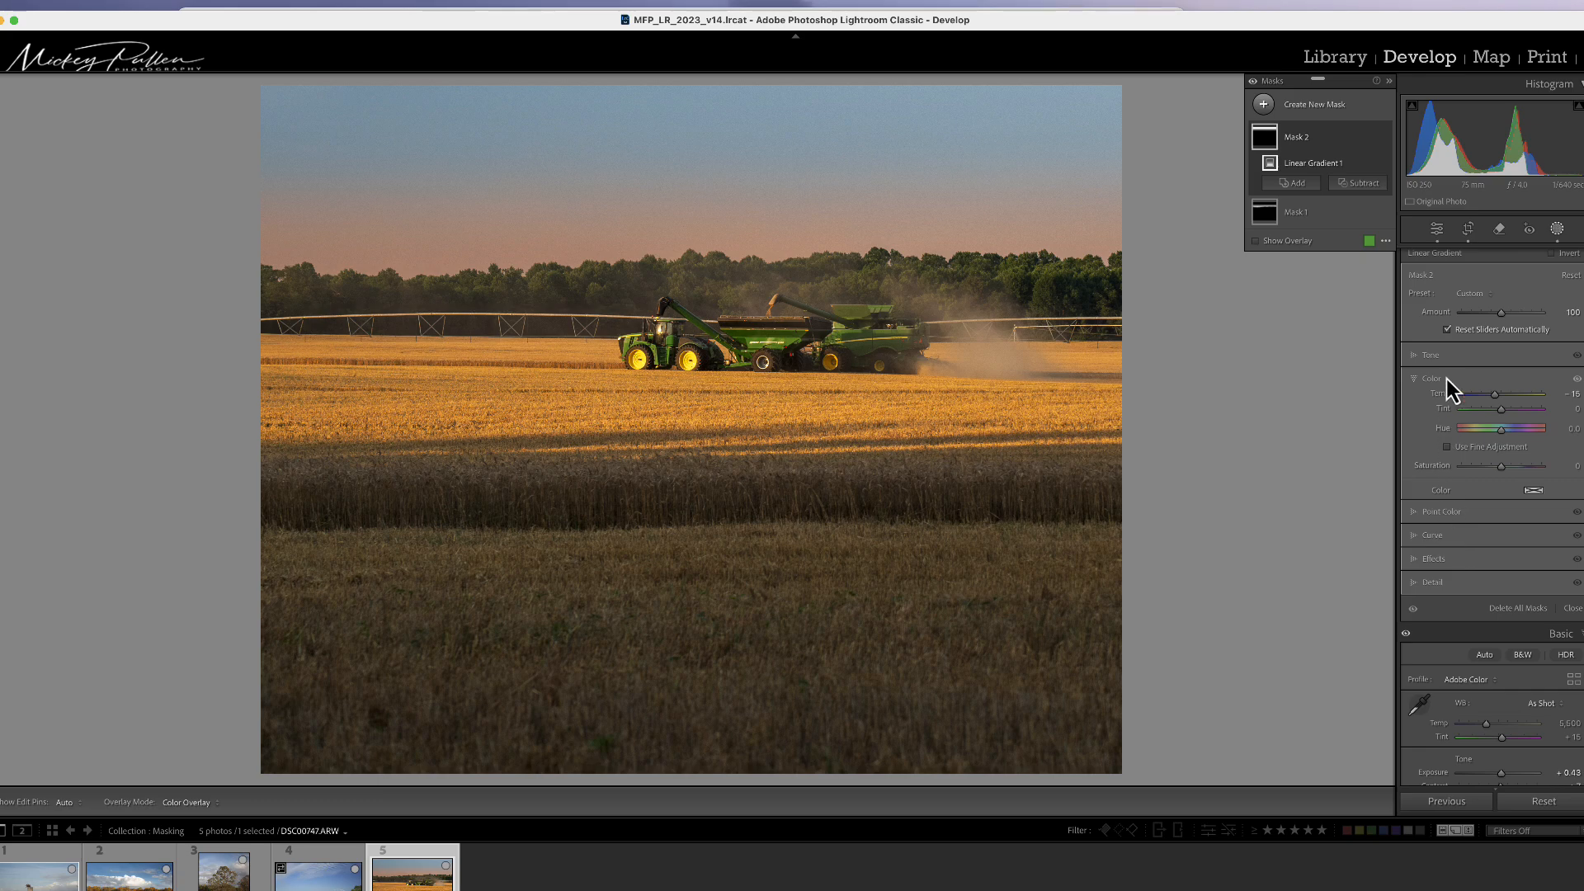
left_click(1432, 356)
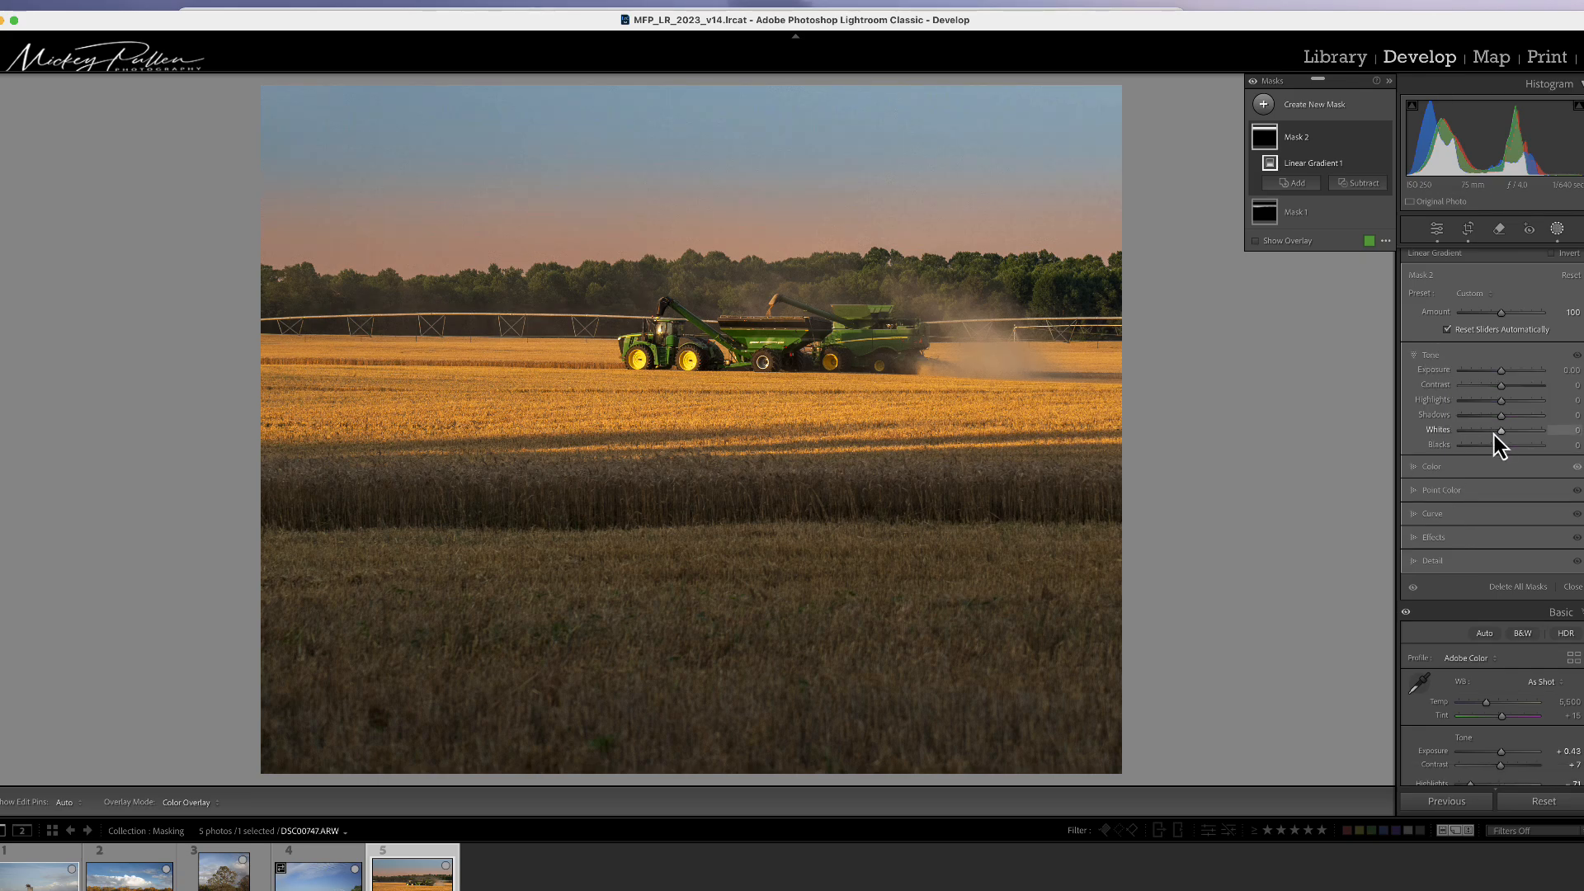
left_click_drag(1501, 430, 1512, 433)
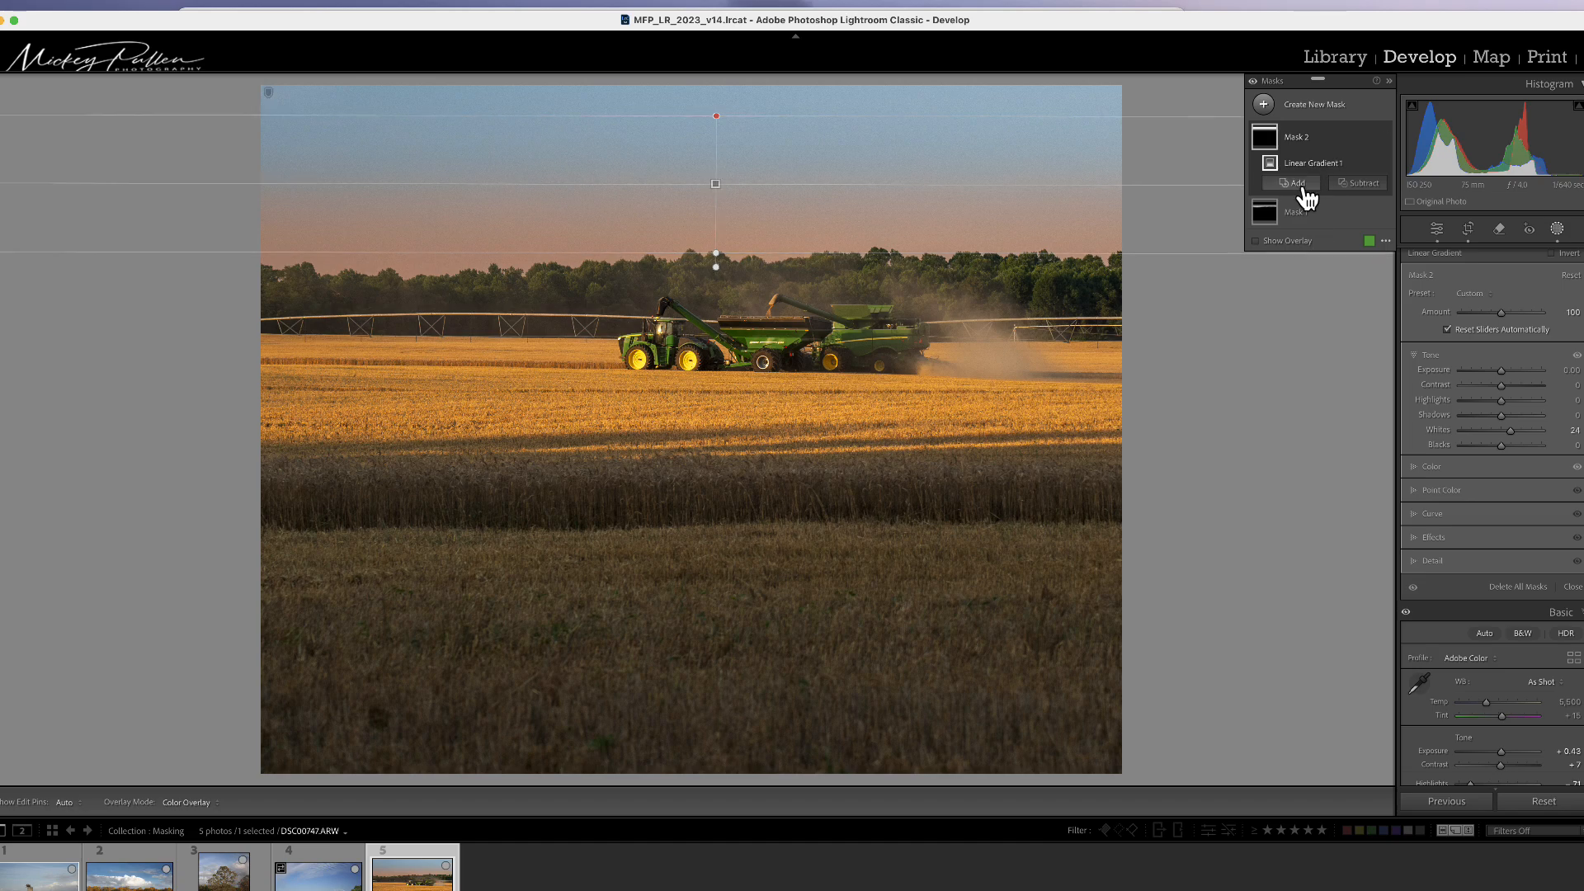
Step: Rename Mask 1 as sunset
double_click(1295, 216)
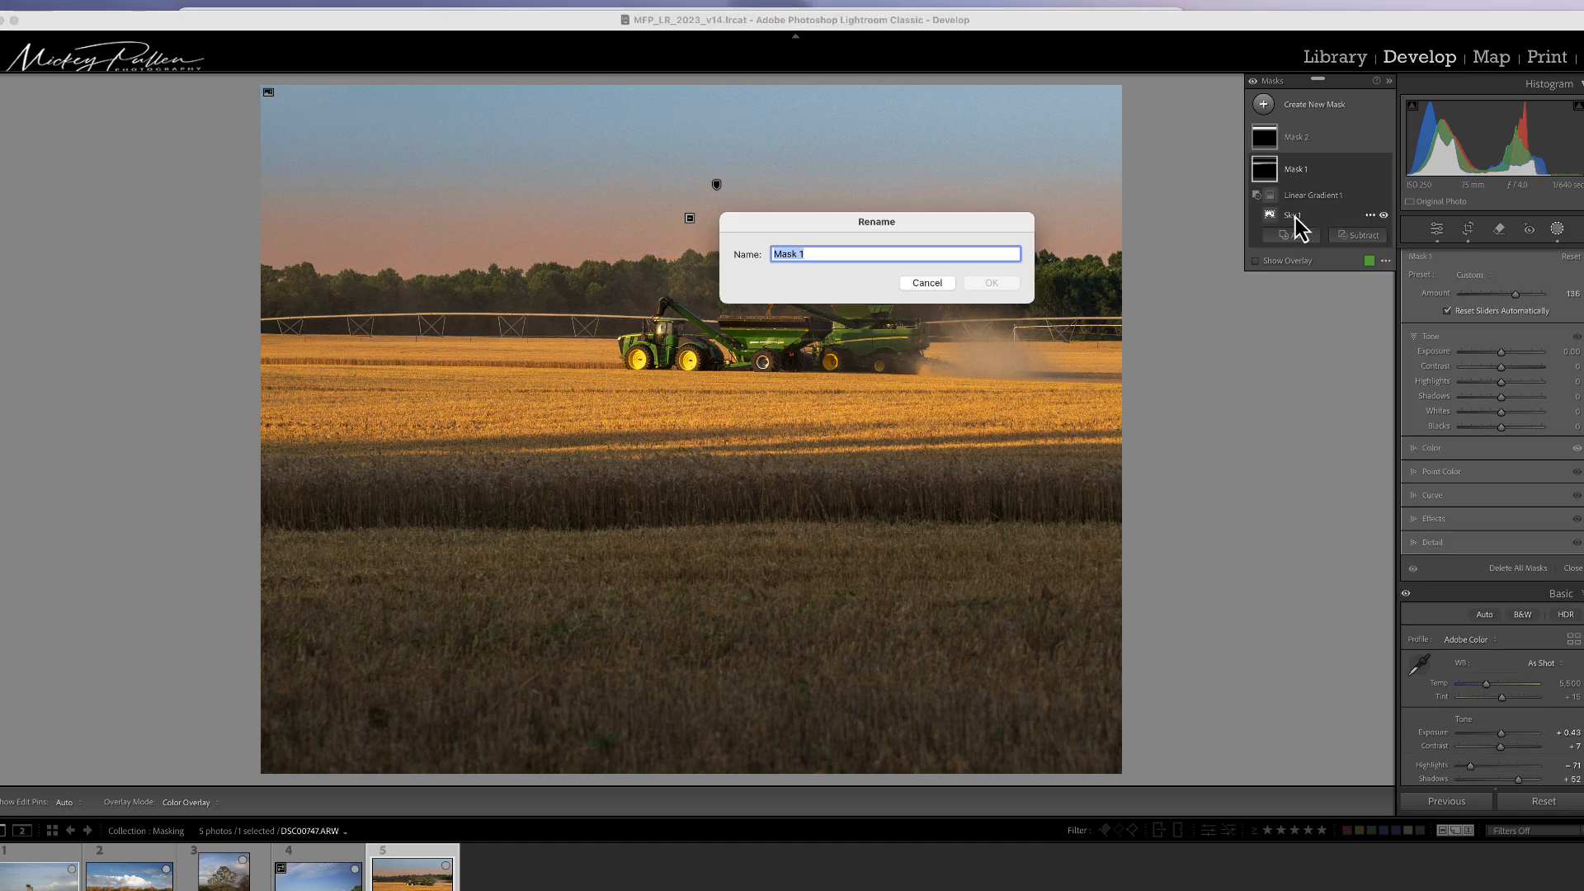
type("sunset")
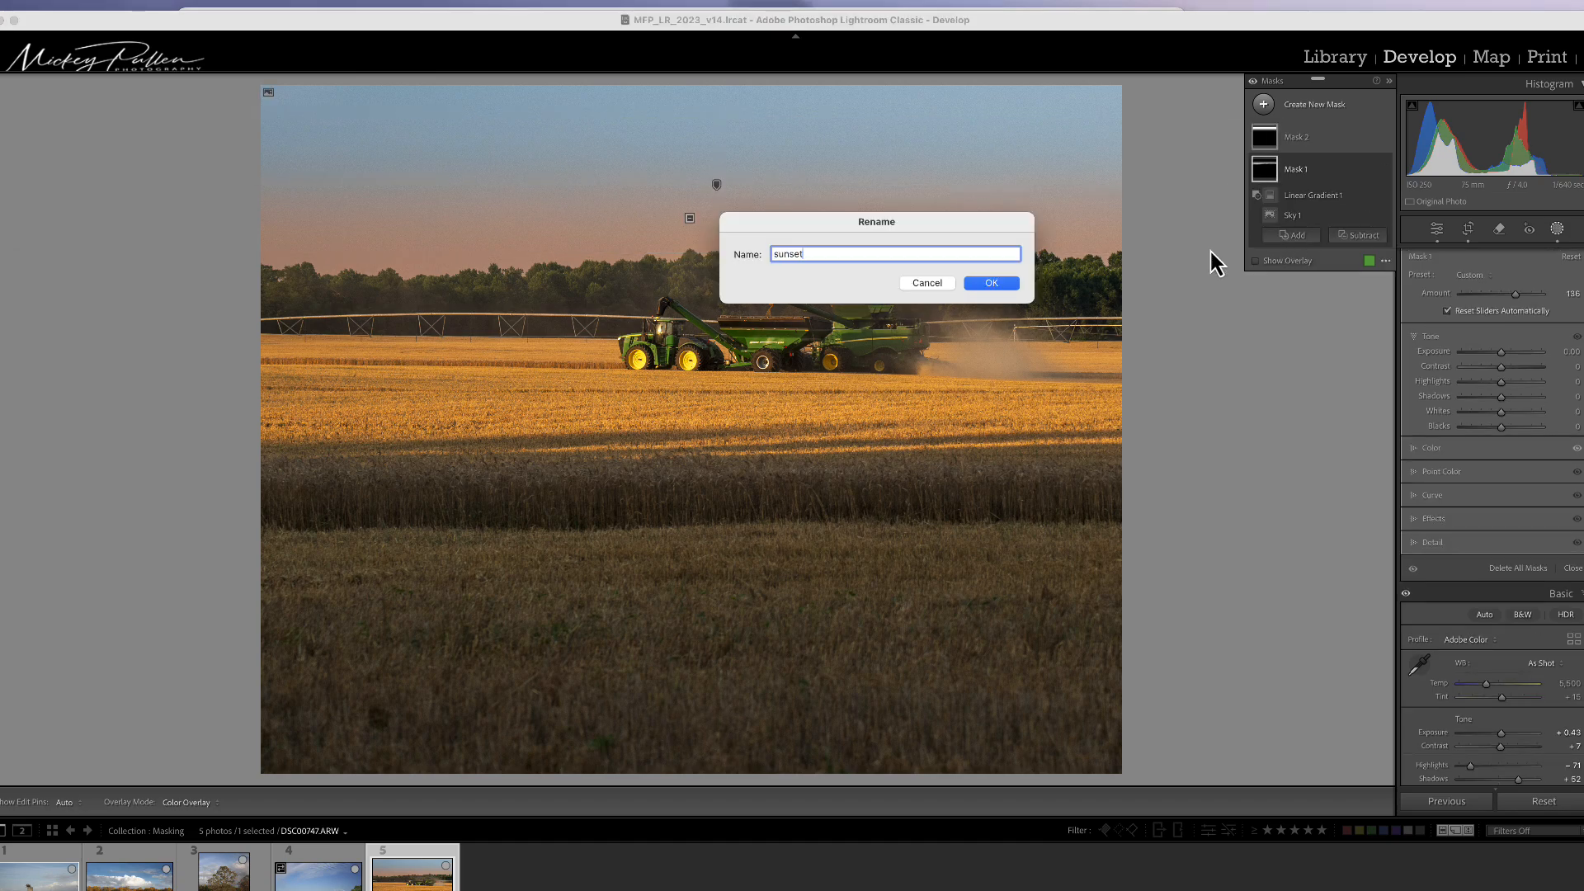
left_click(1007, 284)
Step: Rename Mask 2 as bluesky
double_click(1308, 155)
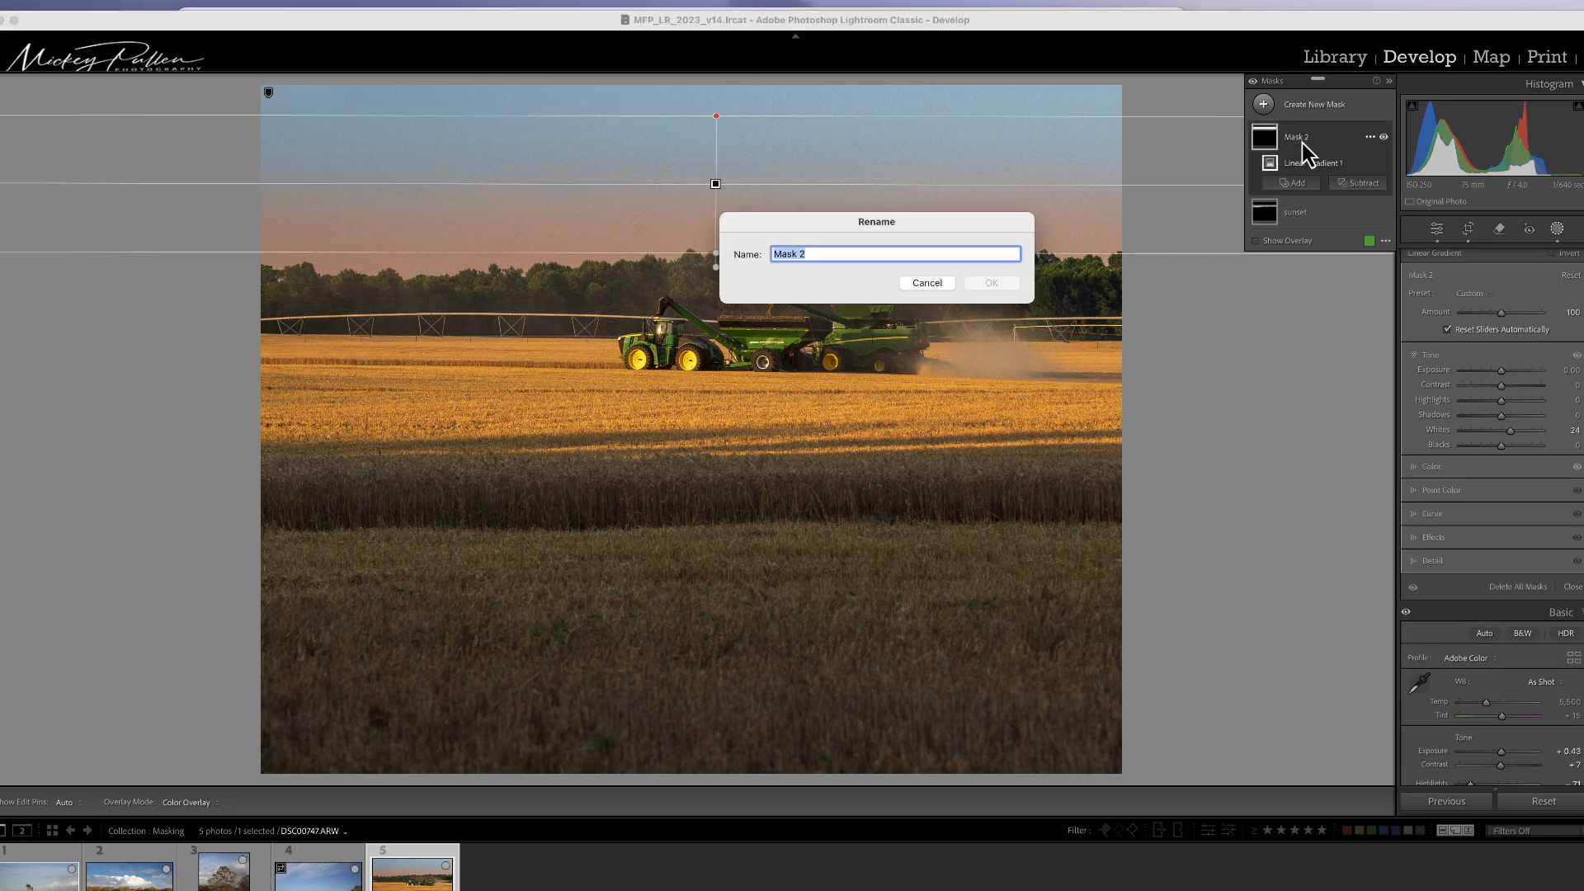
type("bluesky")
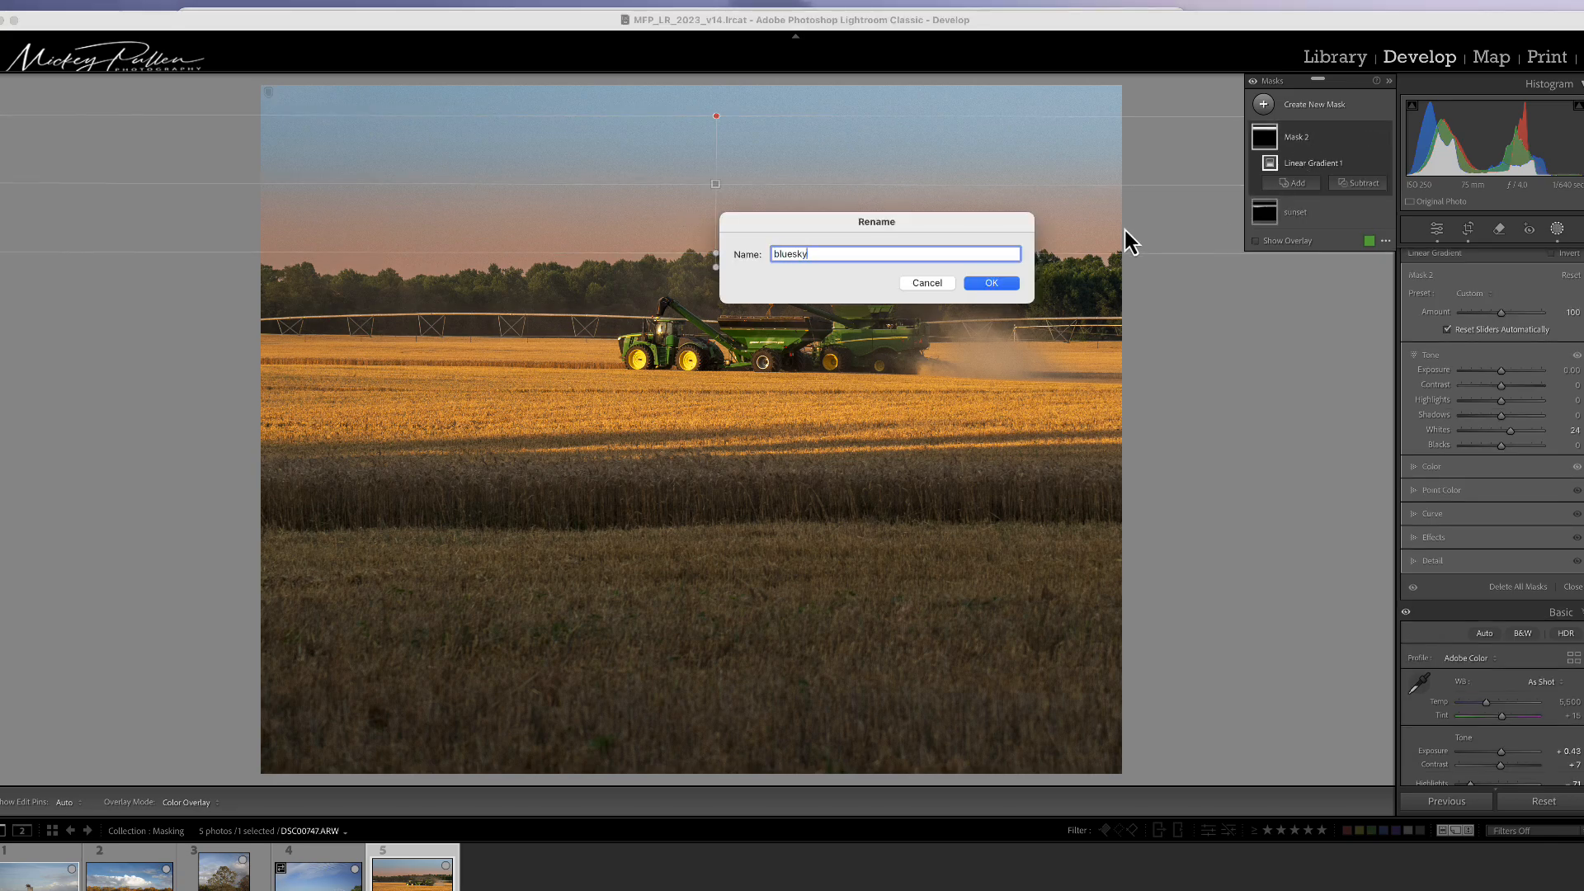
left_click(988, 284)
Step: Select the sunset mask, set its Saturation to −18 and reduce its Amount to 92
left_click(1270, 221)
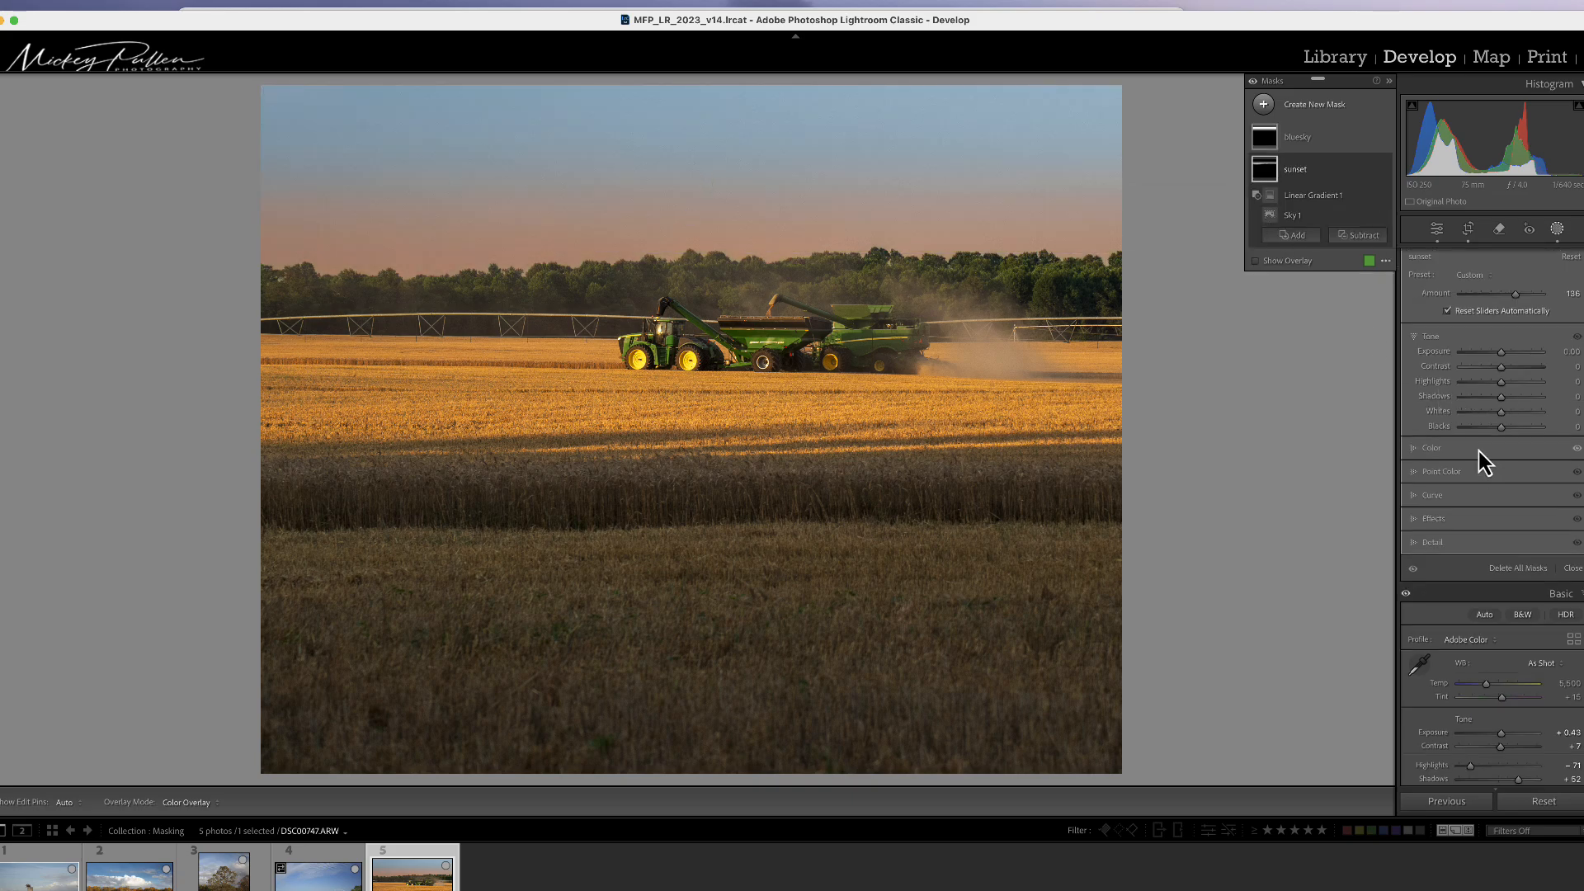
left_click(1438, 448)
left_click_drag(1501, 448, 1494, 453)
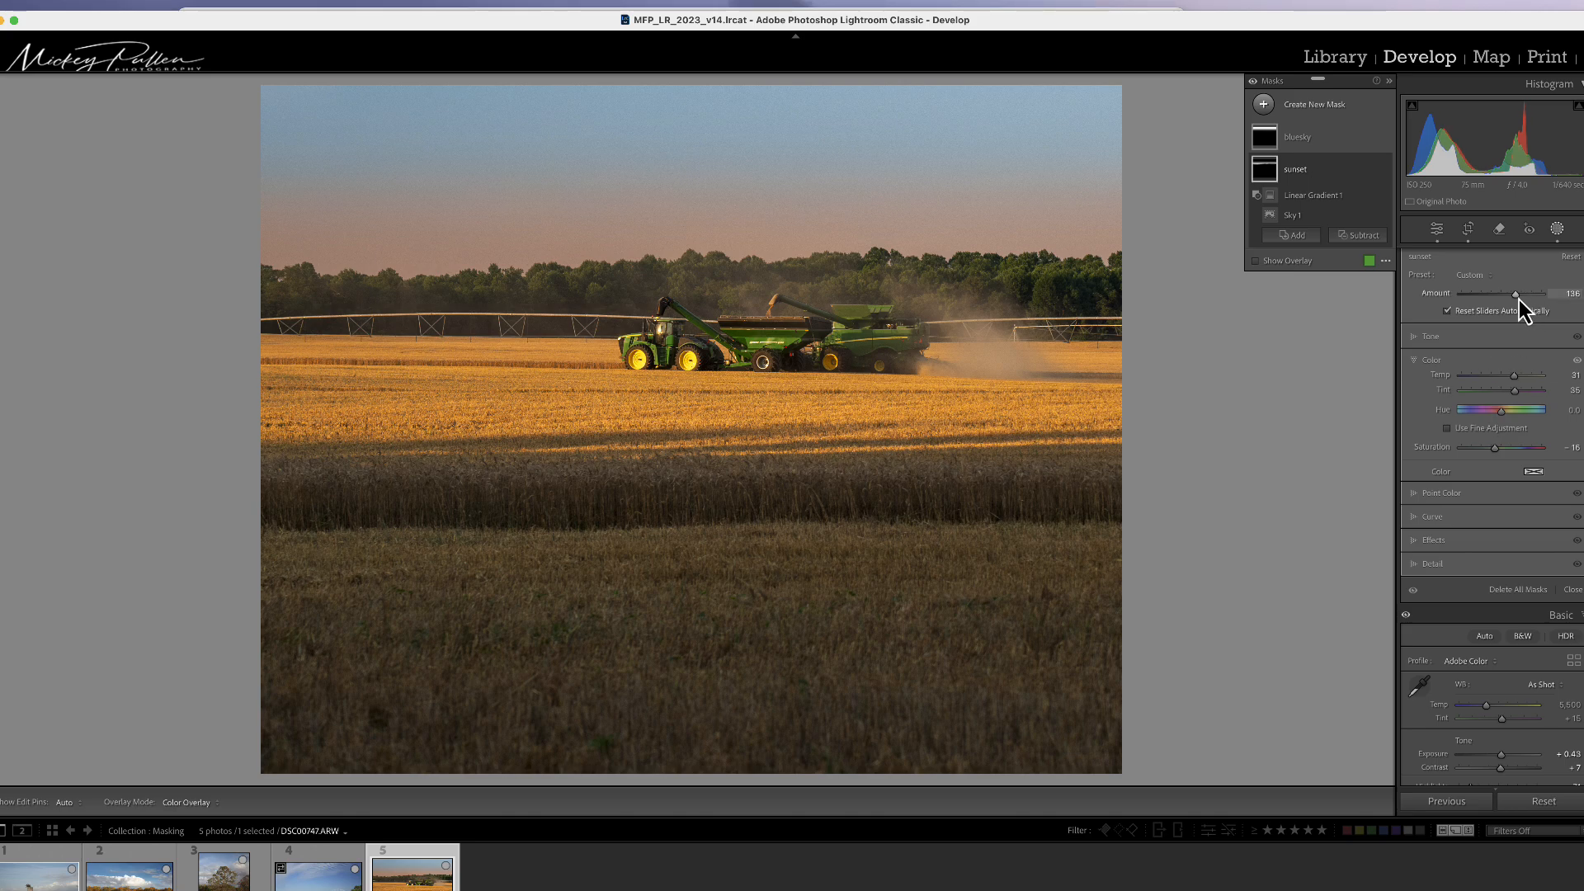
left_click_drag(1515, 294, 1498, 309)
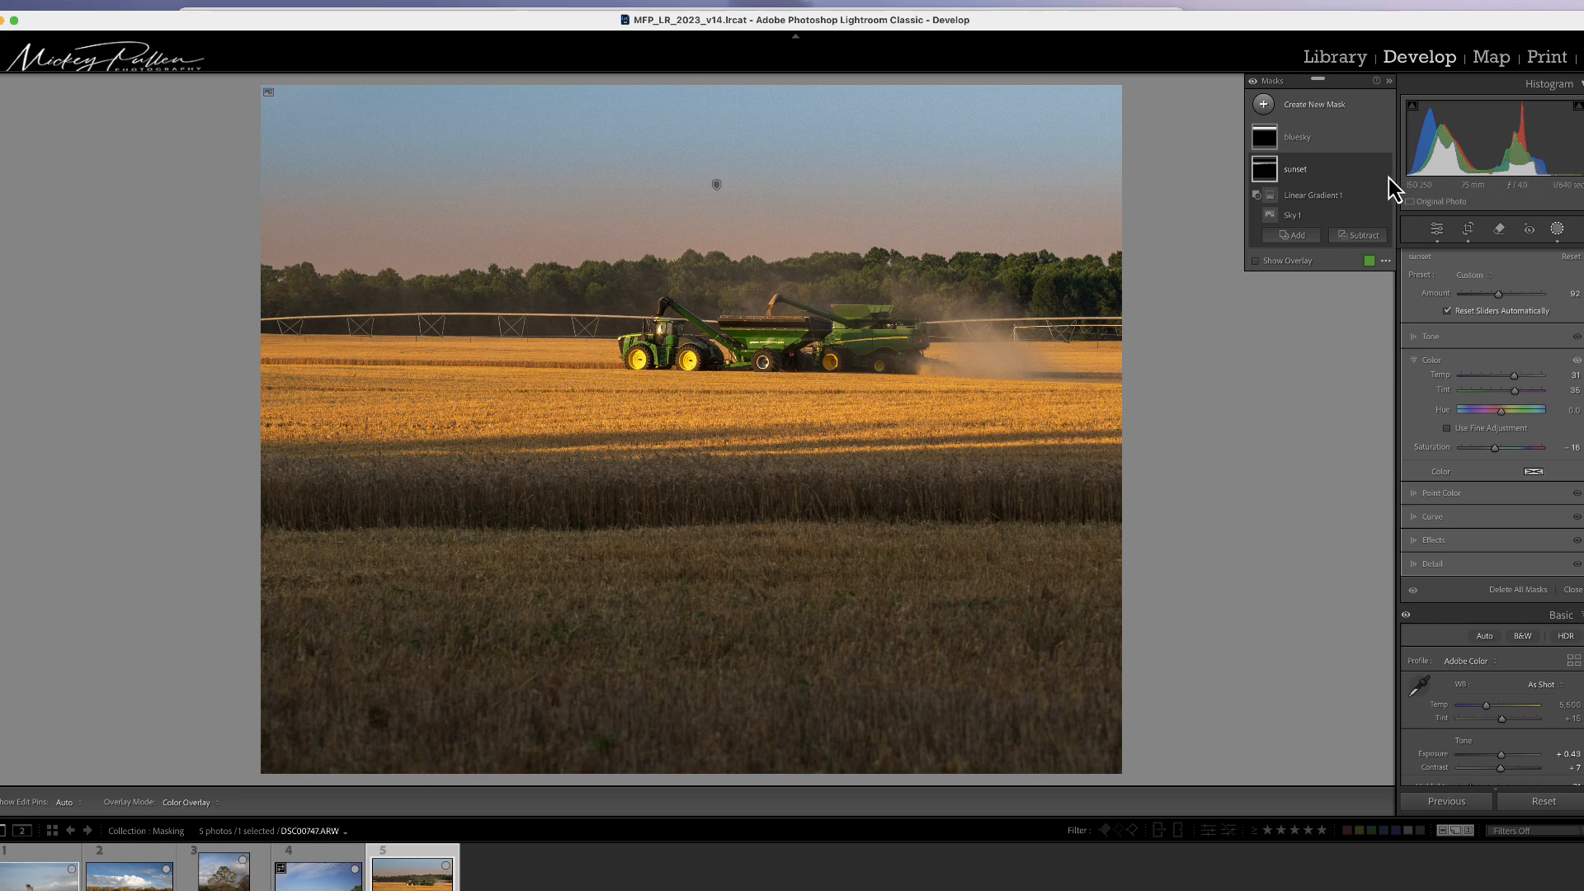
Step: Create a new linear gradient mask dragged from the lower field up to the sunlit wheat
left_click(1263, 107)
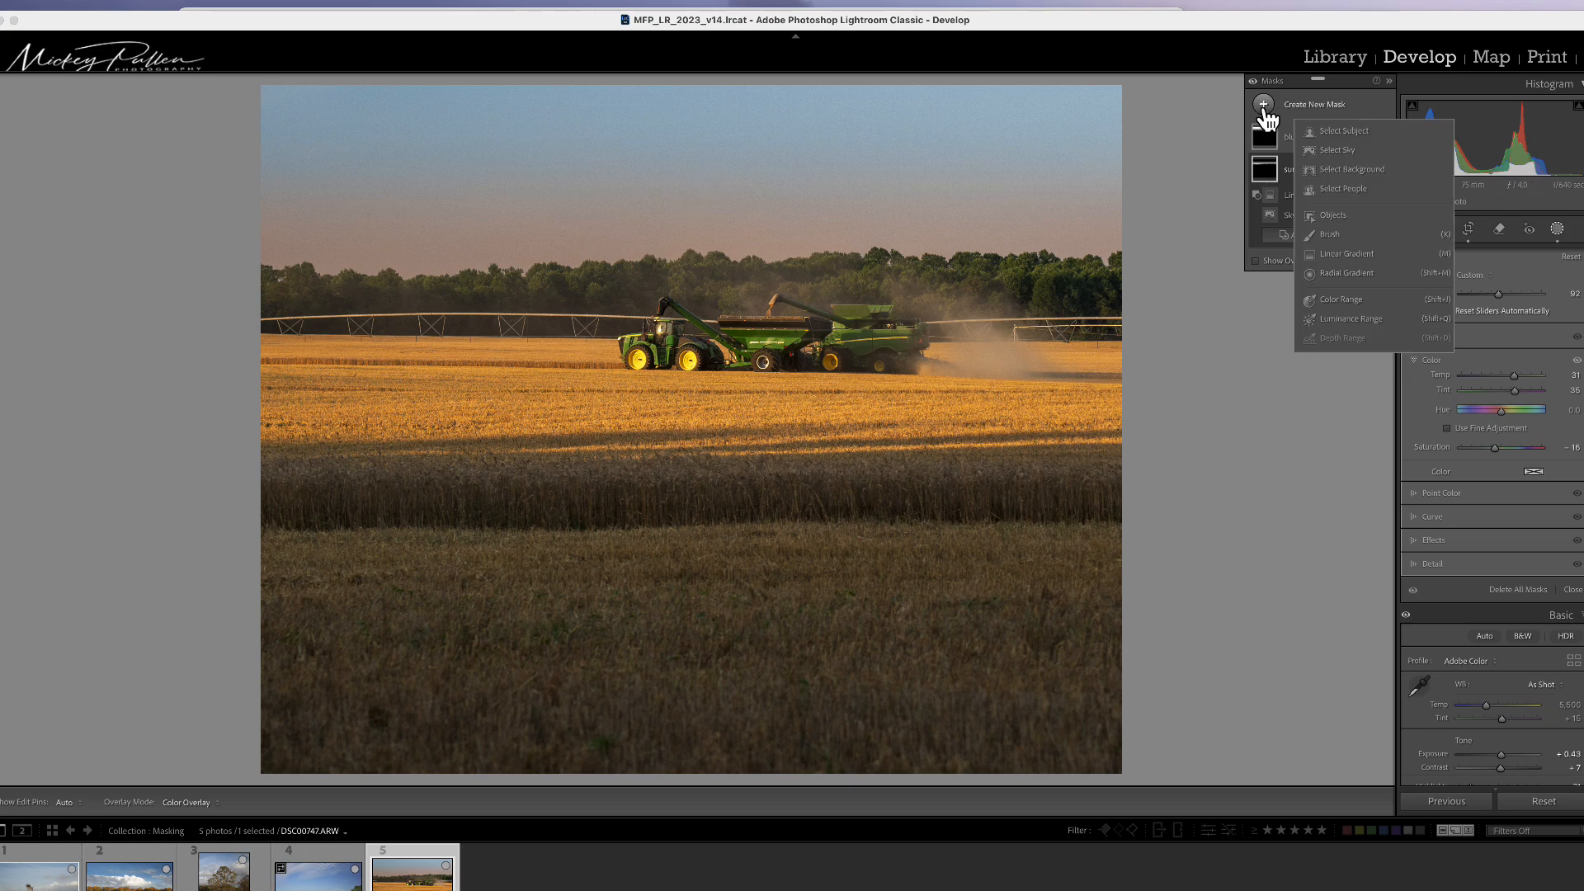
left_click(1333, 255)
left_click_drag(688, 553, 688, 406)
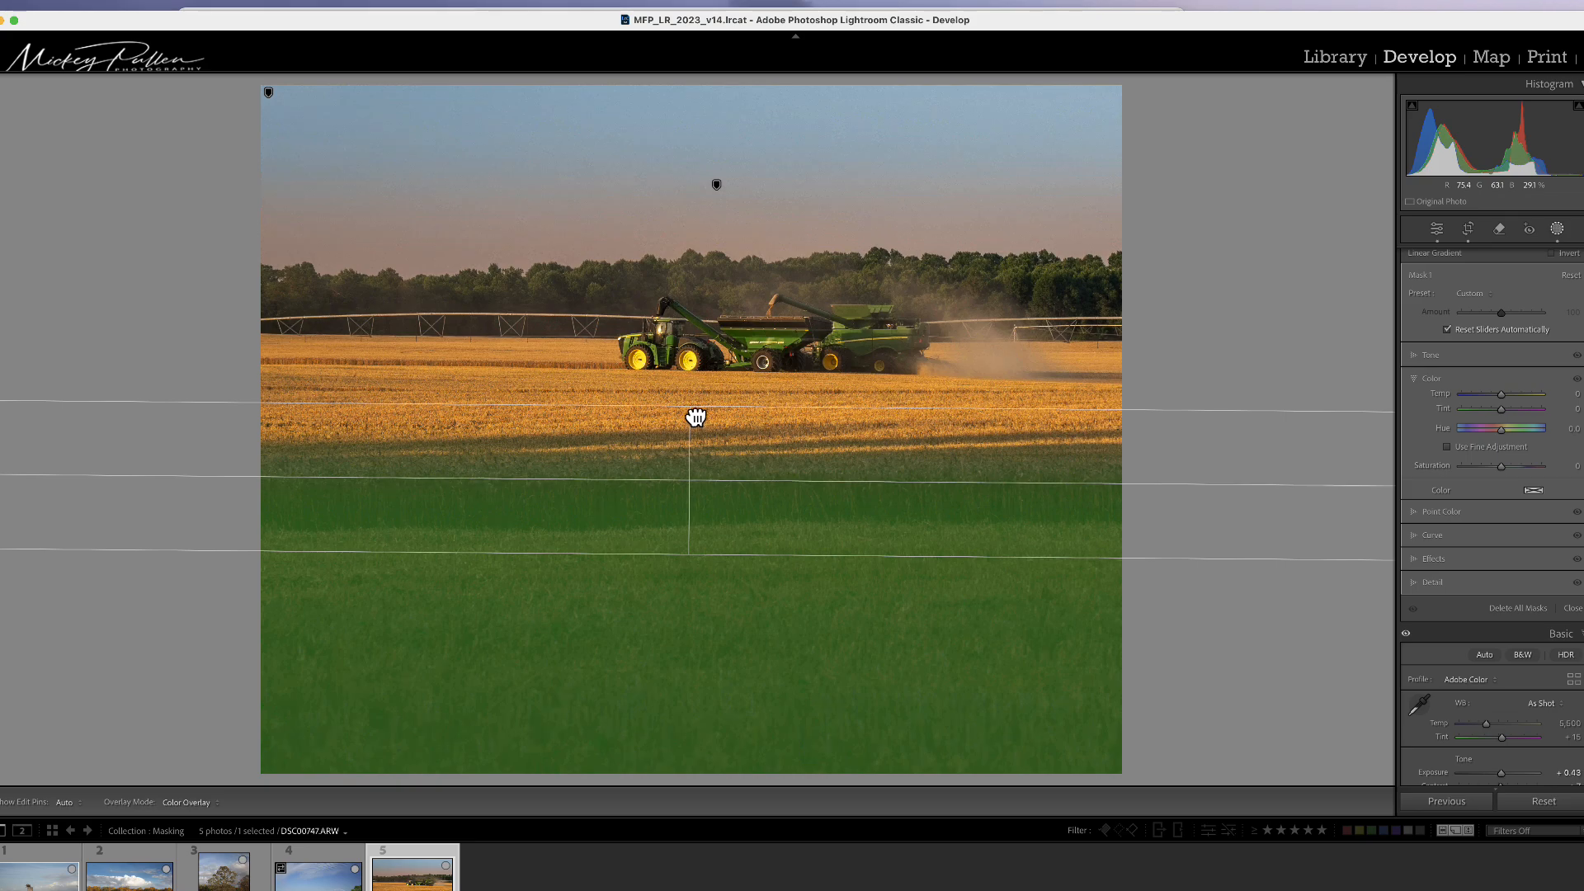
Step: Set the field gradient's Exposure to 1.71 and Shadows to 19
left_click(1433, 356)
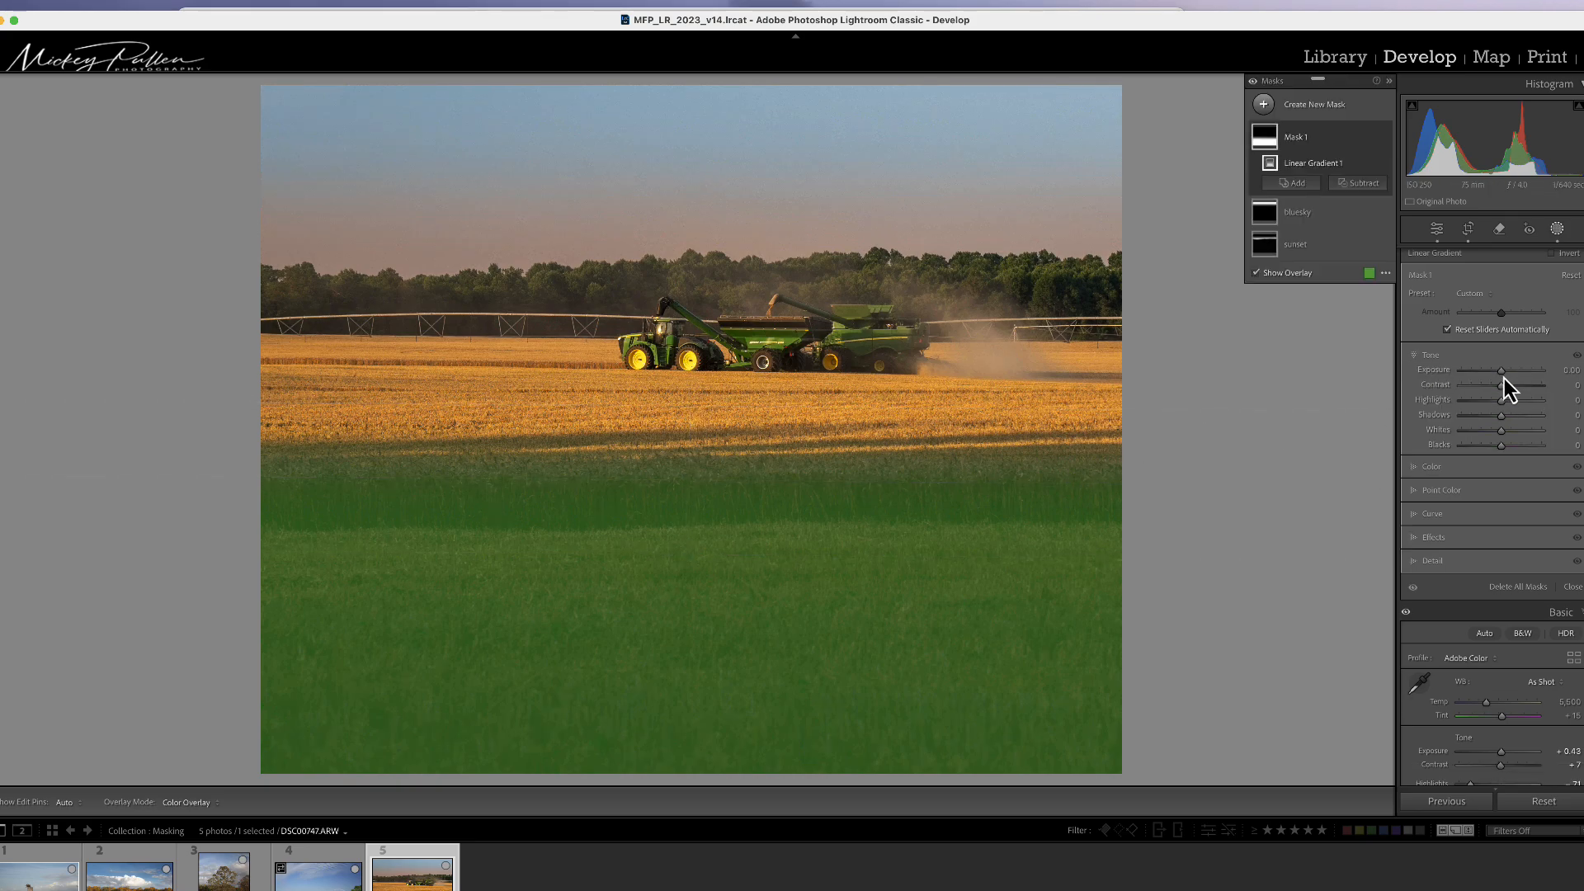
left_click_drag(1501, 370, 1521, 369)
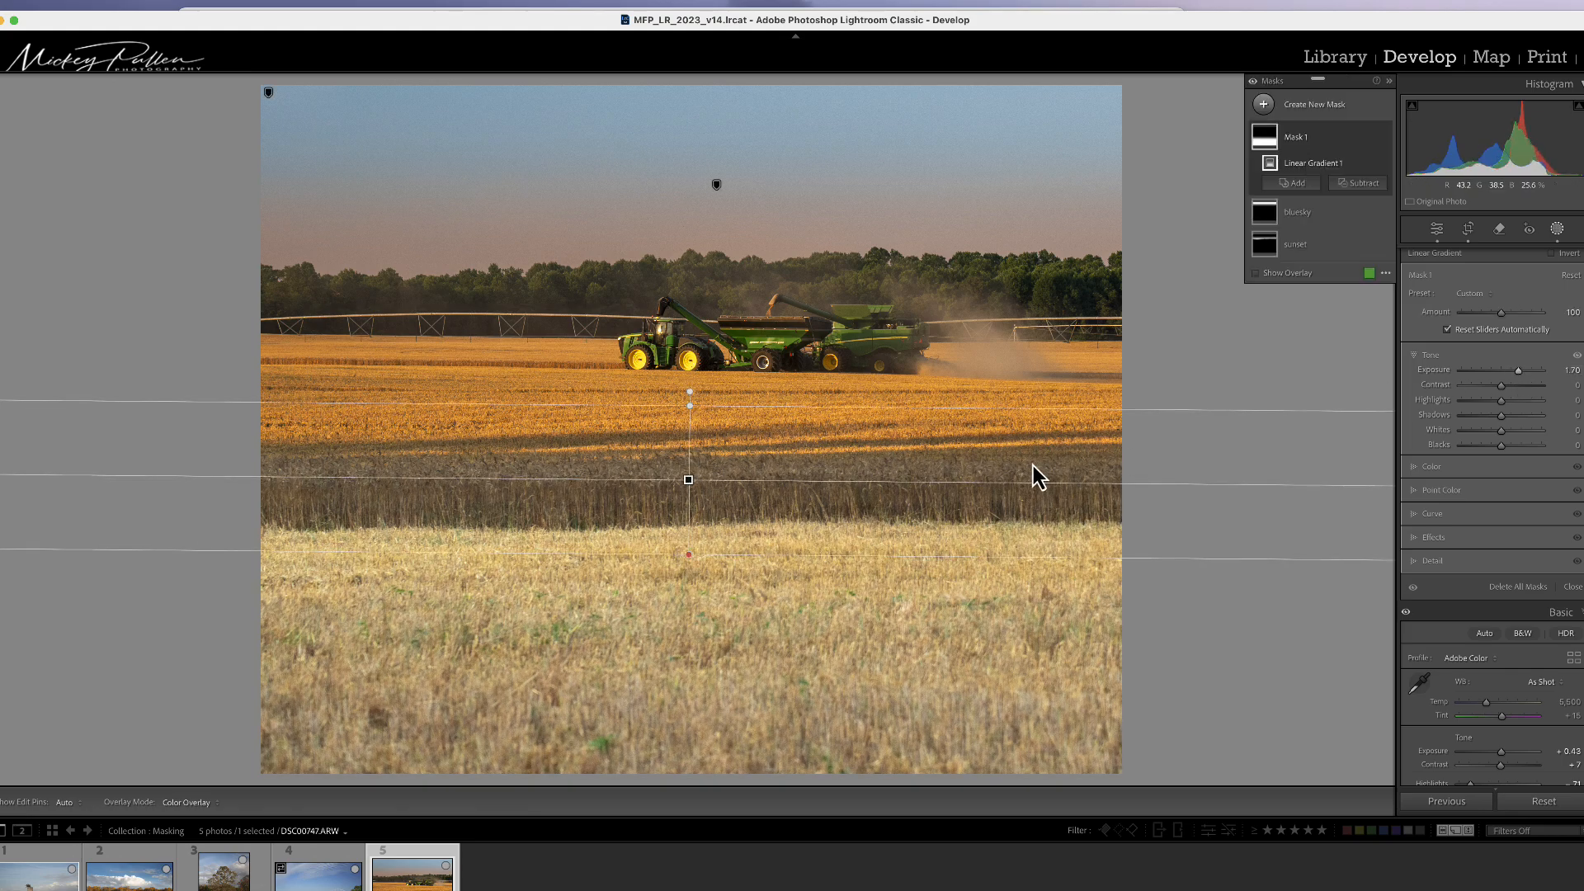
left_click_drag(1517, 371, 1510, 419)
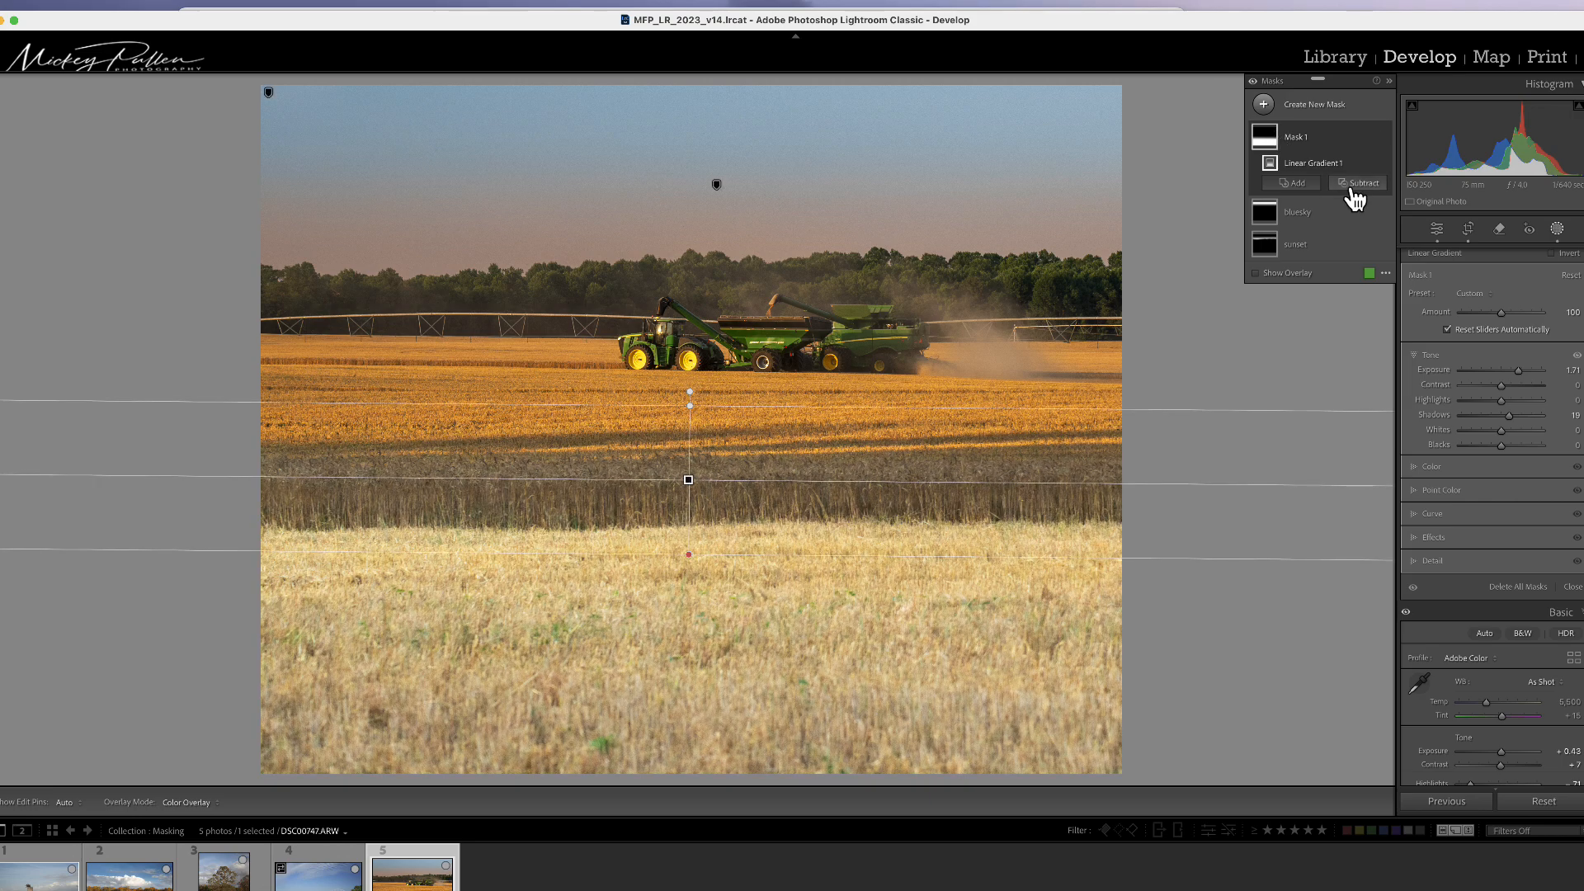
Step: Subtract a linear gradient from the field mask, dragged from the foreground up to the shadowed wheat band
left_click(1357, 184)
left_click(1367, 340)
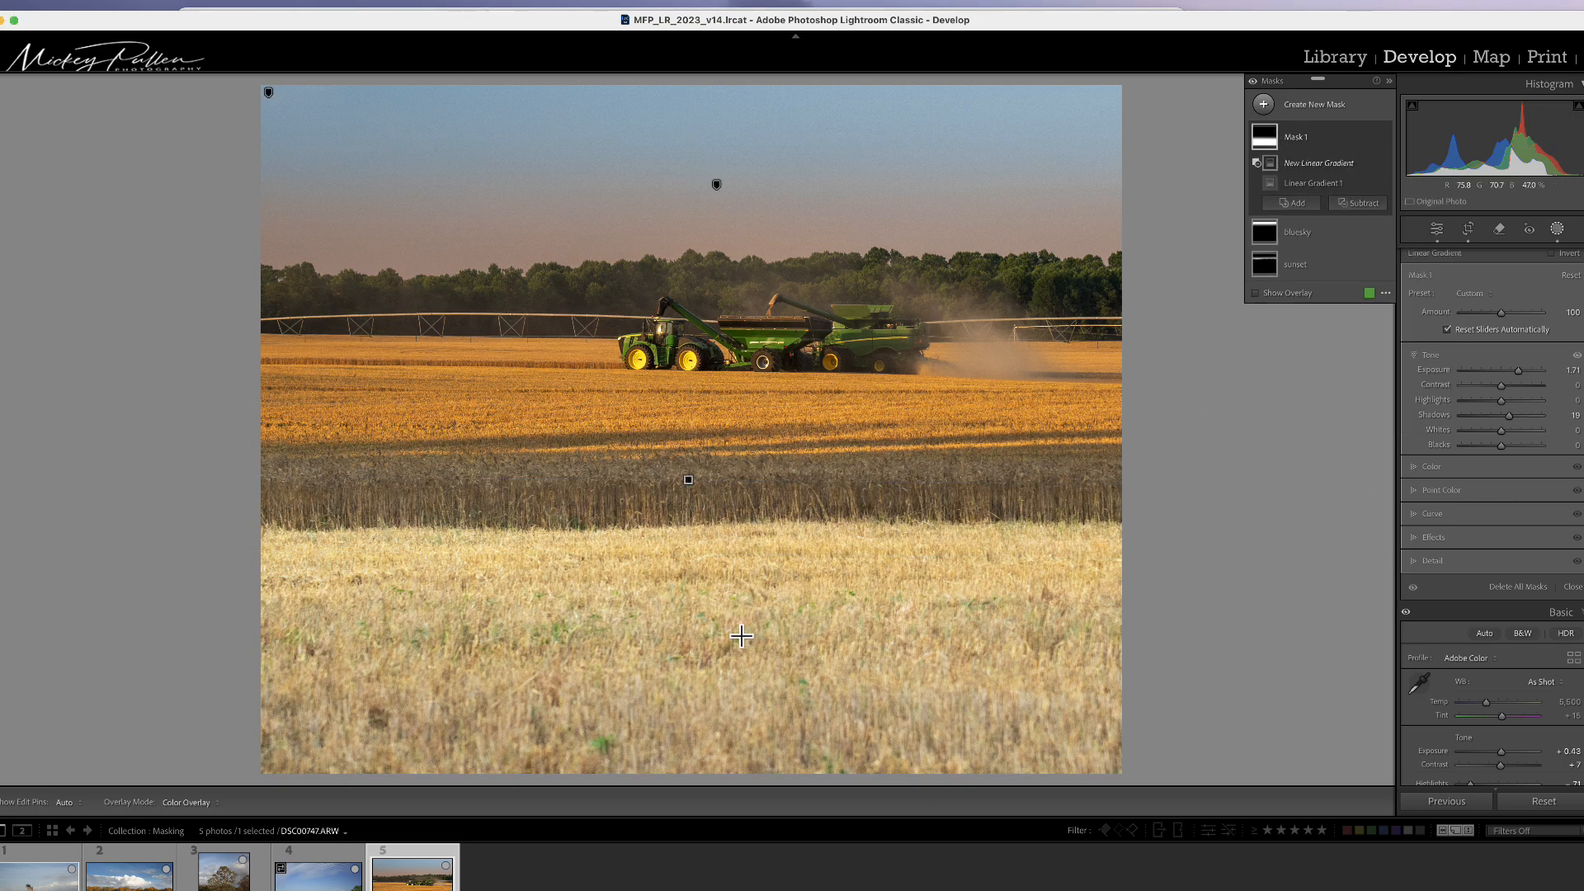
left_click_drag(693, 652, 690, 485)
left_click_drag(699, 659, 704, 759)
mouse_move(699, 630)
left_mouse_down()
mouse_move(696, 573)
mouse_move(693, 654)
mouse_move(690, 613)
mouse_move(689, 626)
left_mouse_up()
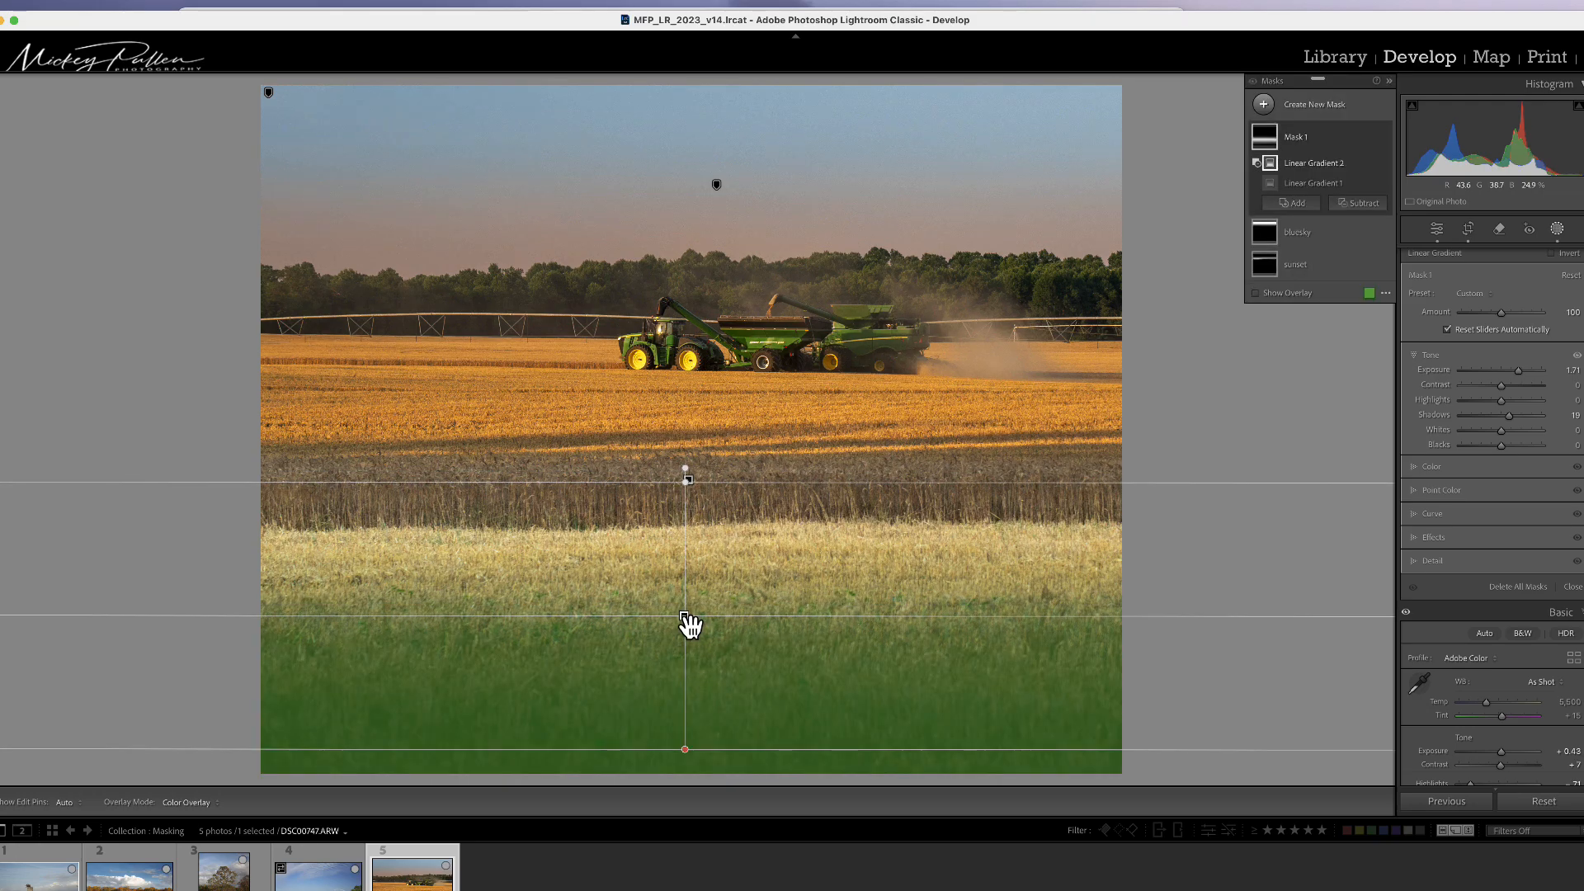
Step: Compare the photo with the mask pins, before/after view and field mask visibility toggled on and off
key("h")
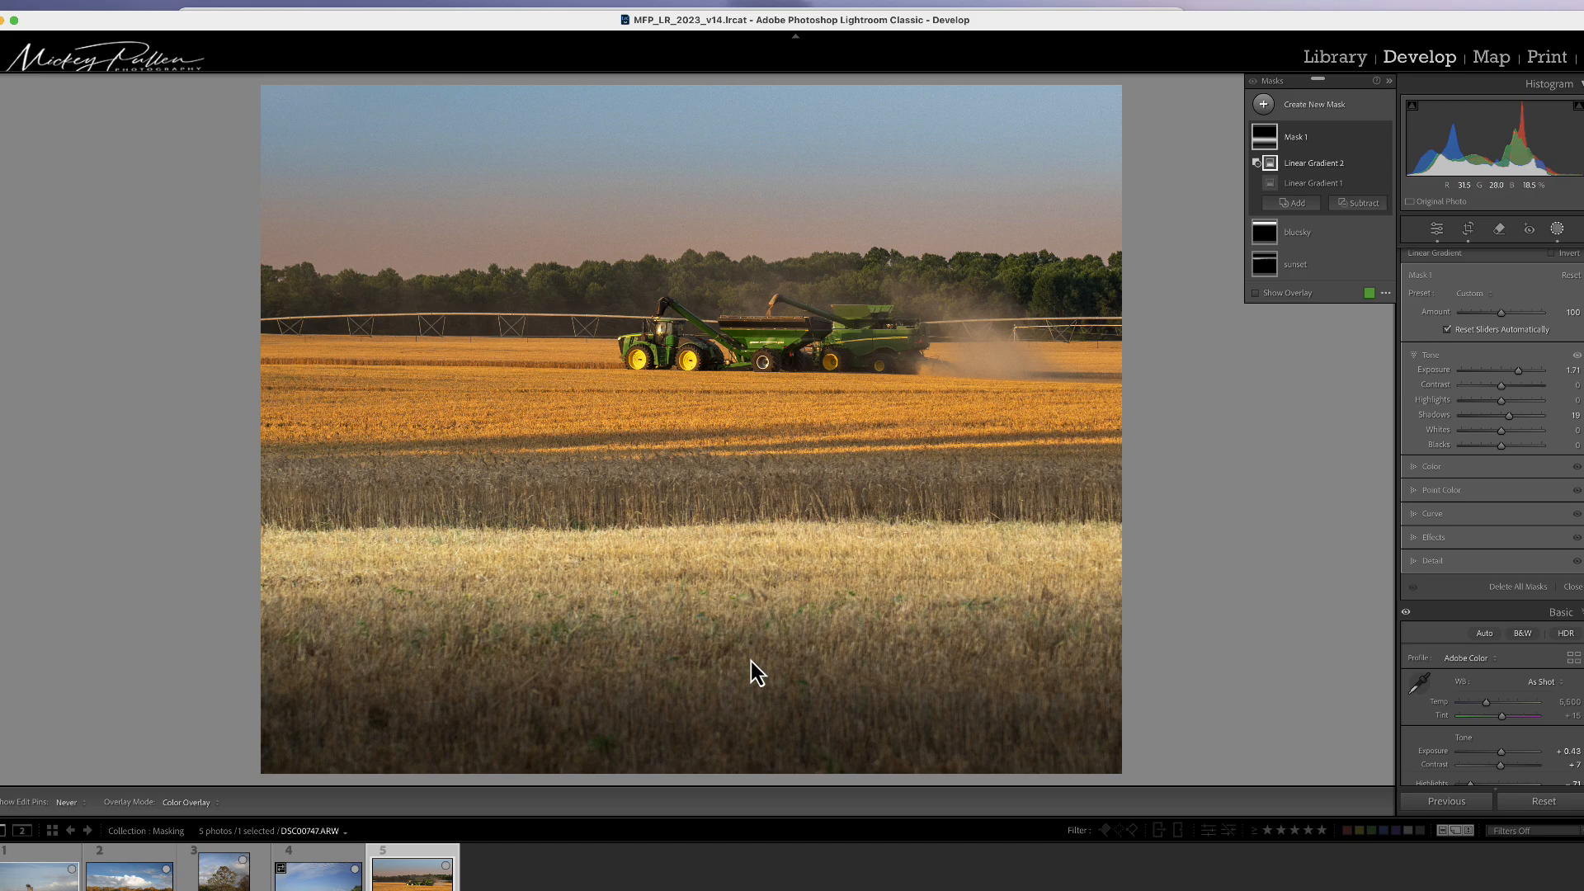
key("h")
key("h")
key("backslash")
key("backslash")
left_click(1383, 137)
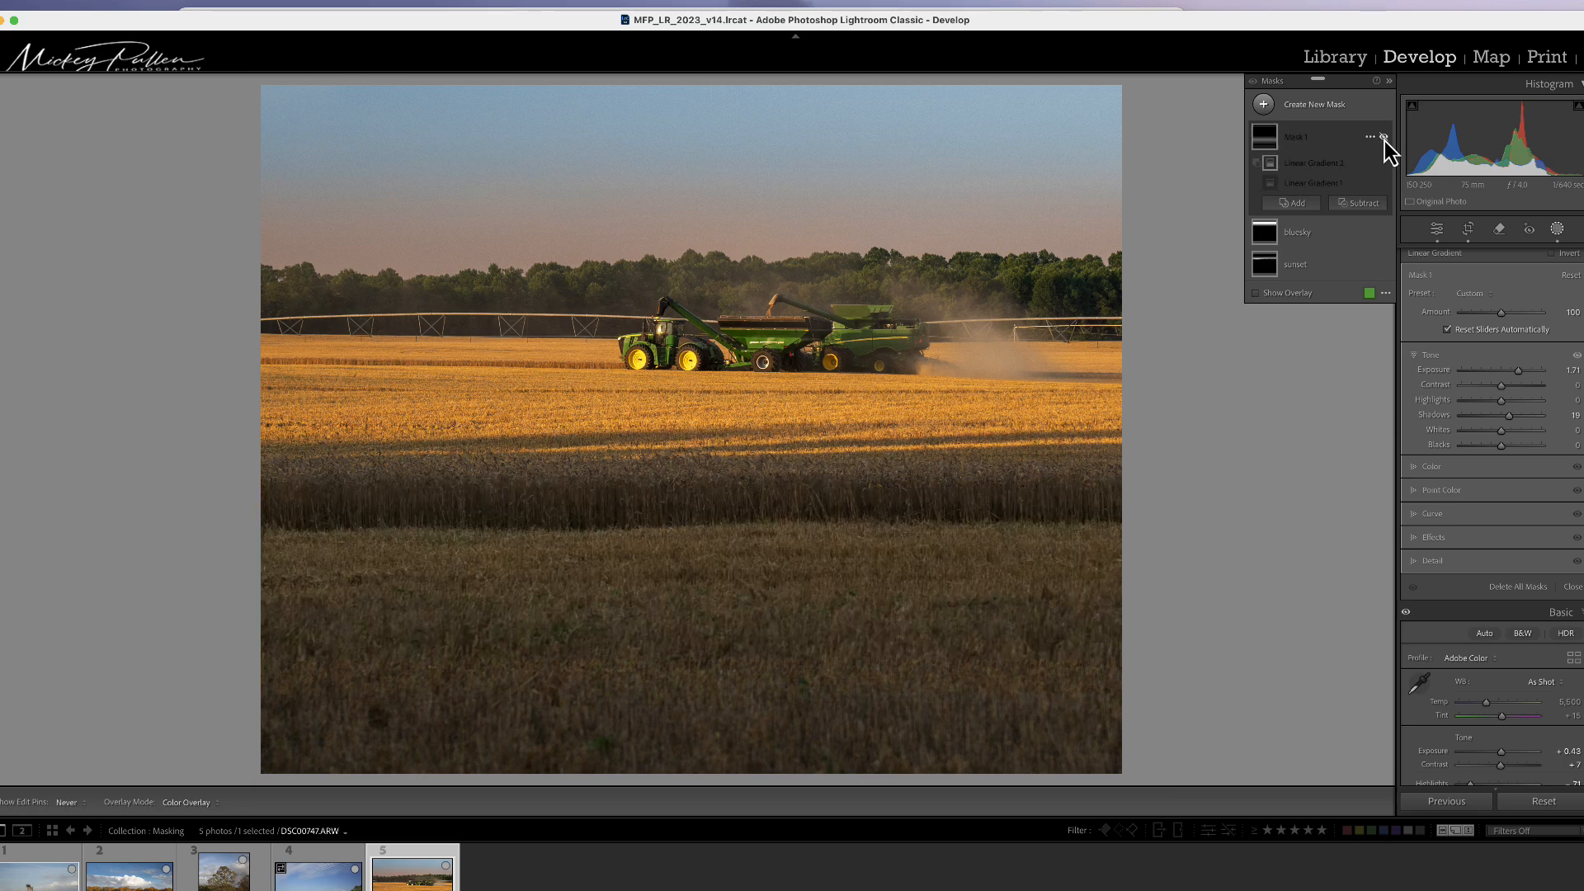
left_click(1383, 137)
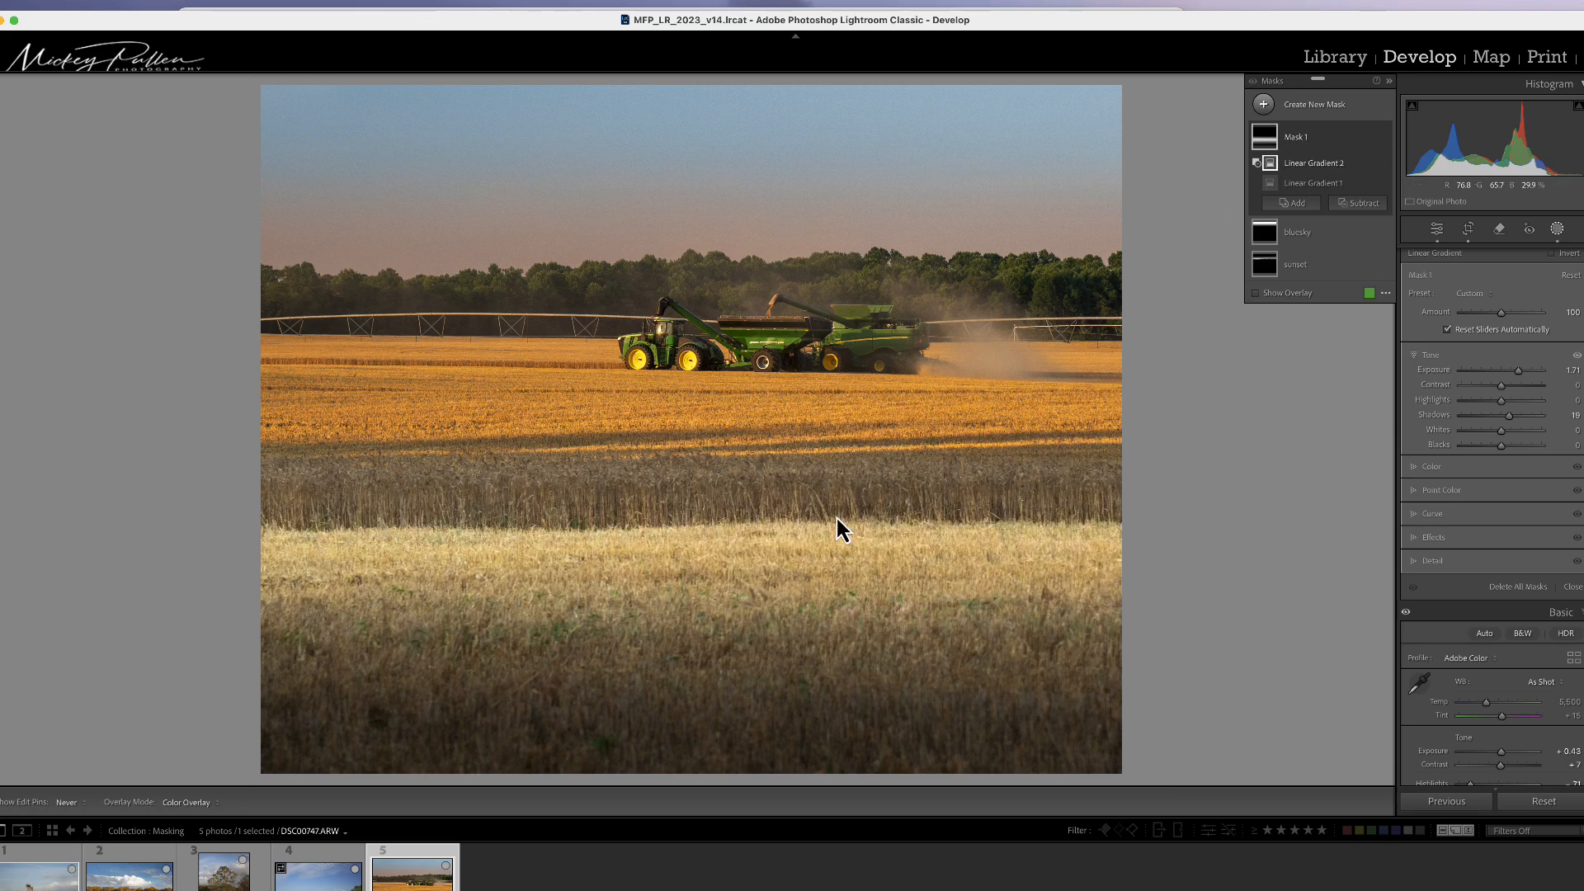
key("h")
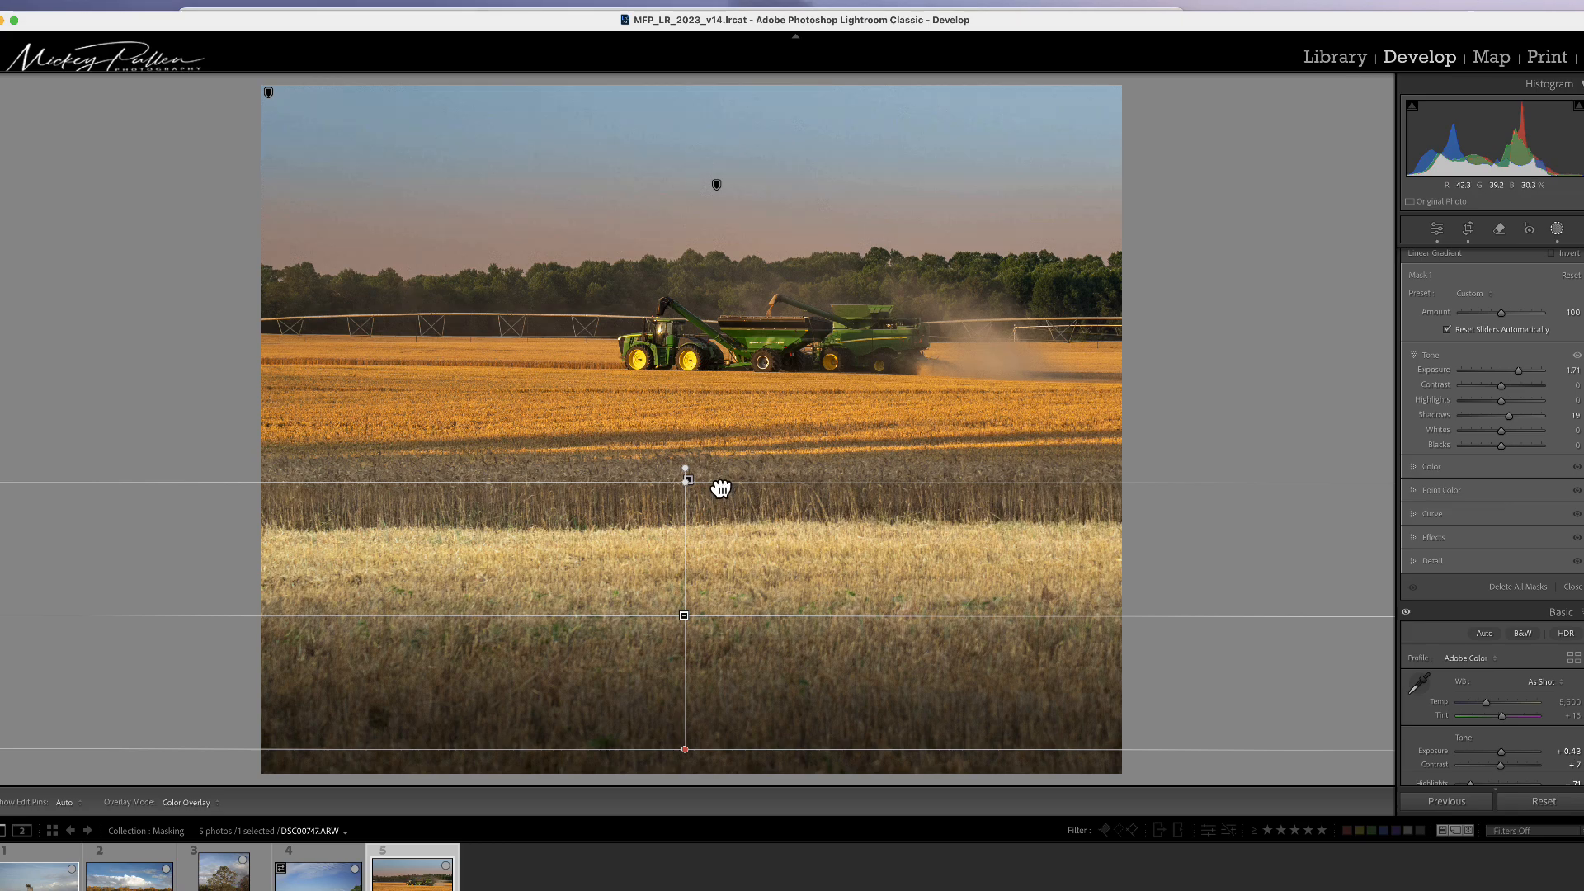
Step: Move the subtracted gradient's upper edge higher and set the field mask's Temp to 36
left_click_drag(717, 488, 706, 451)
mouse_move(692, 604)
left_mouse_down()
mouse_move(690, 587)
mouse_move(689, 619)
left_mouse_up()
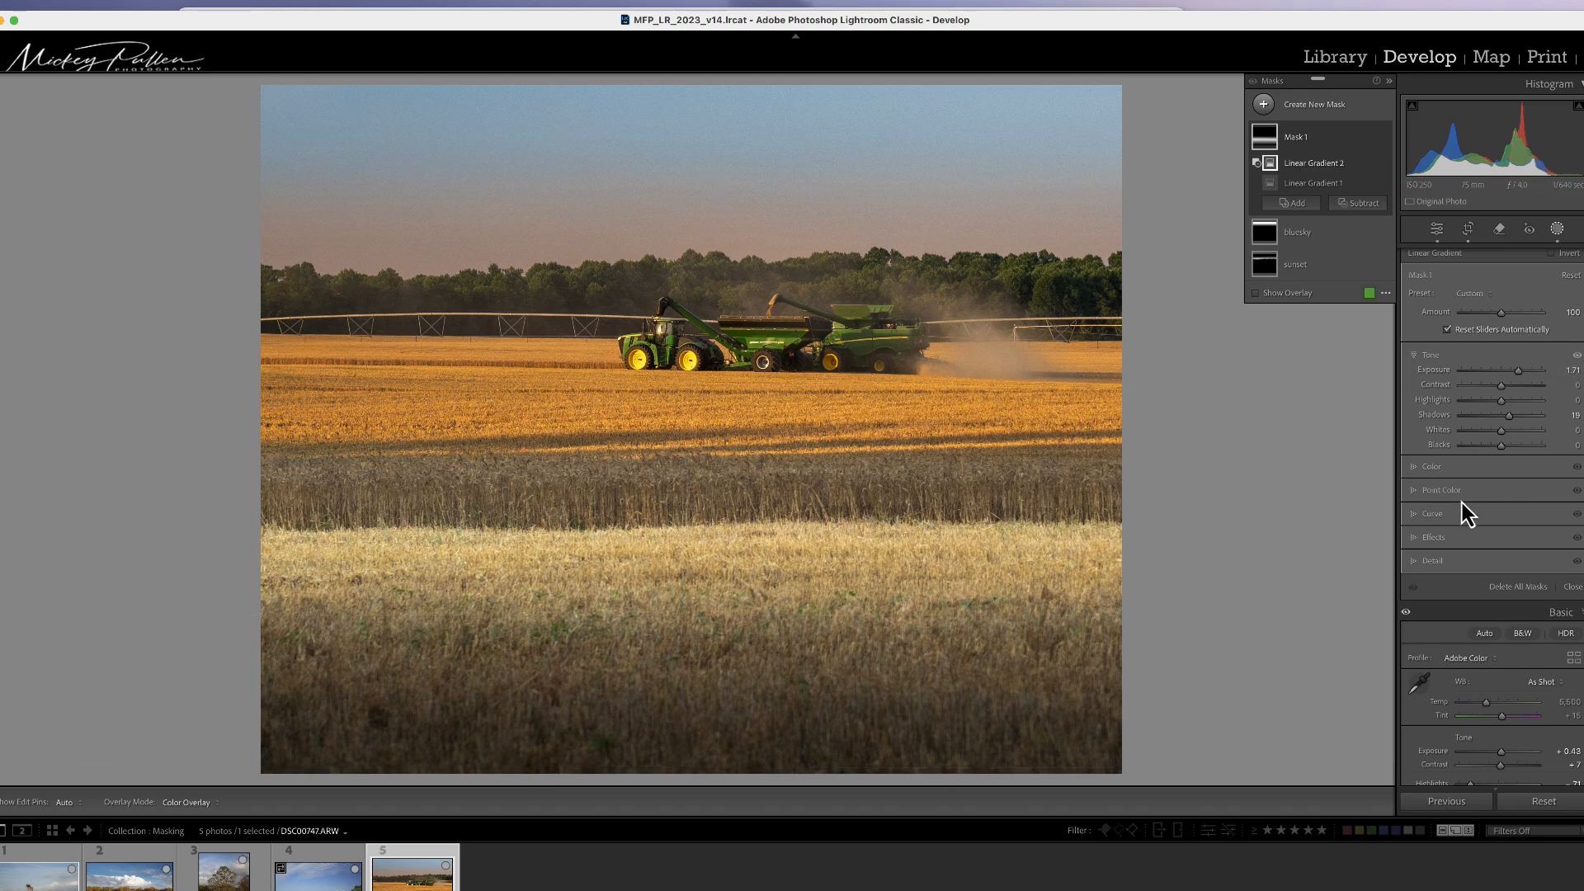
left_click(1432, 467)
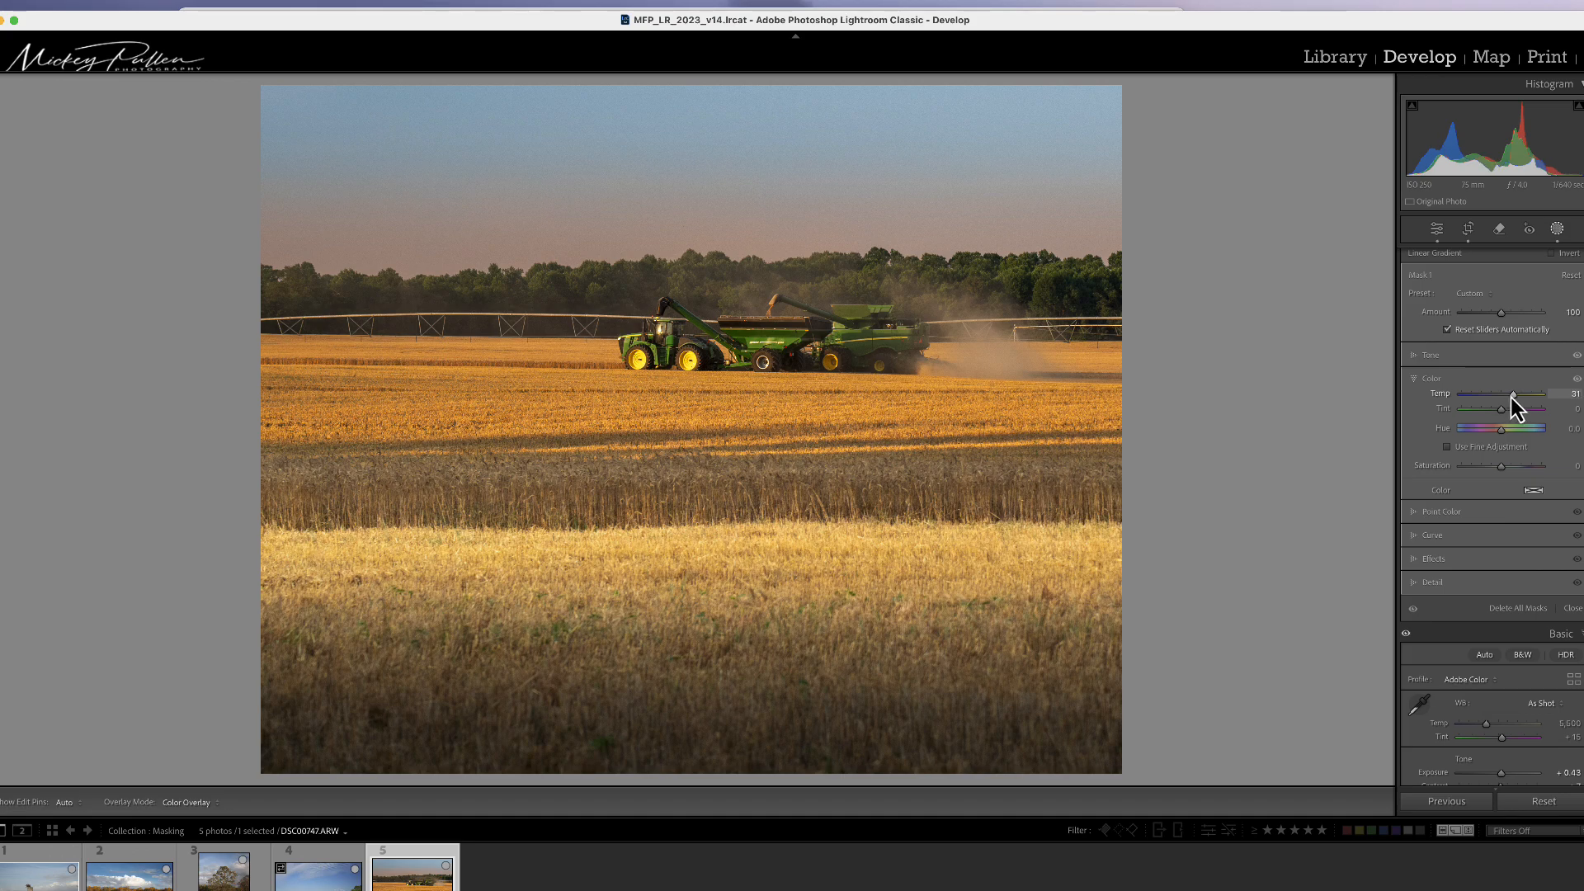
left_click_drag(1512, 398, 1513, 400)
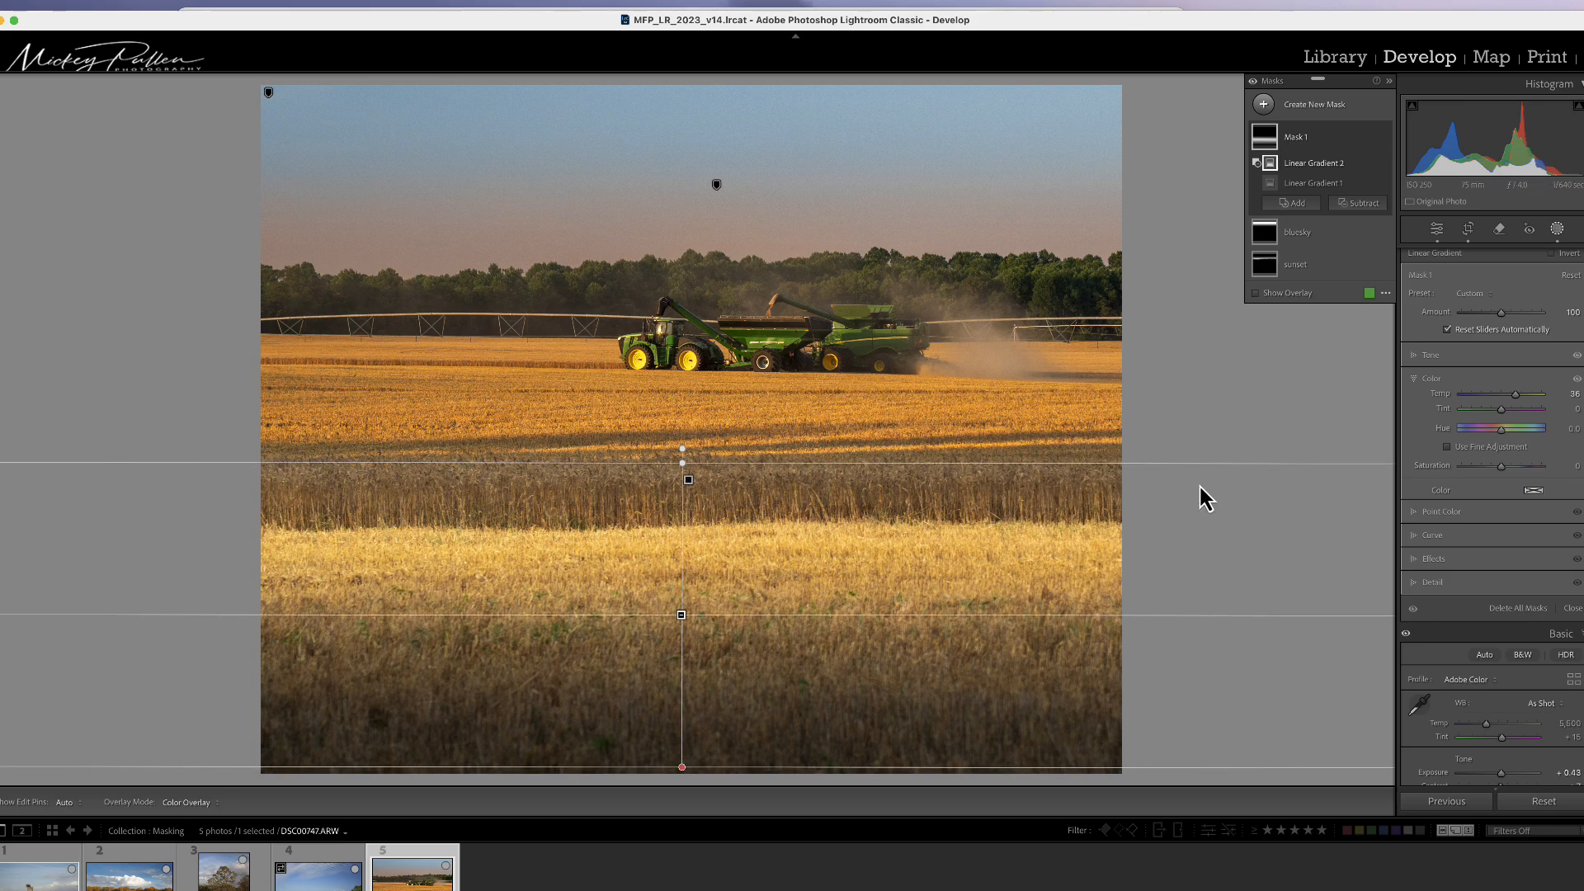
Step: Create a new brush mask, enlarge the brush, and paint a straight stroke across the dark wheat band edge to edge
left_click(1265, 108)
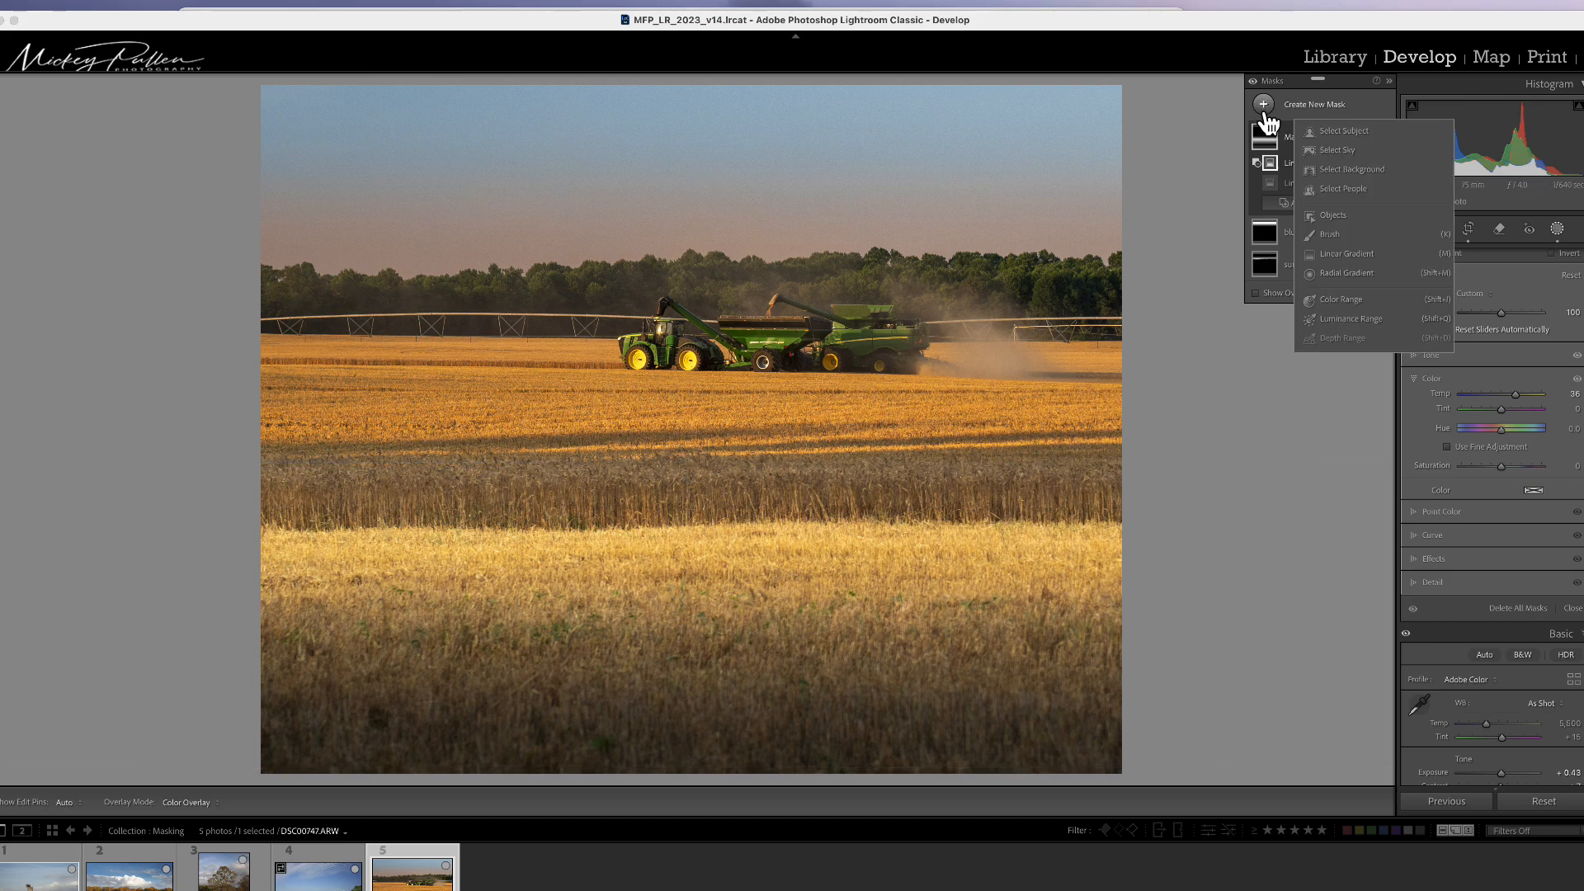
left_click(1328, 234)
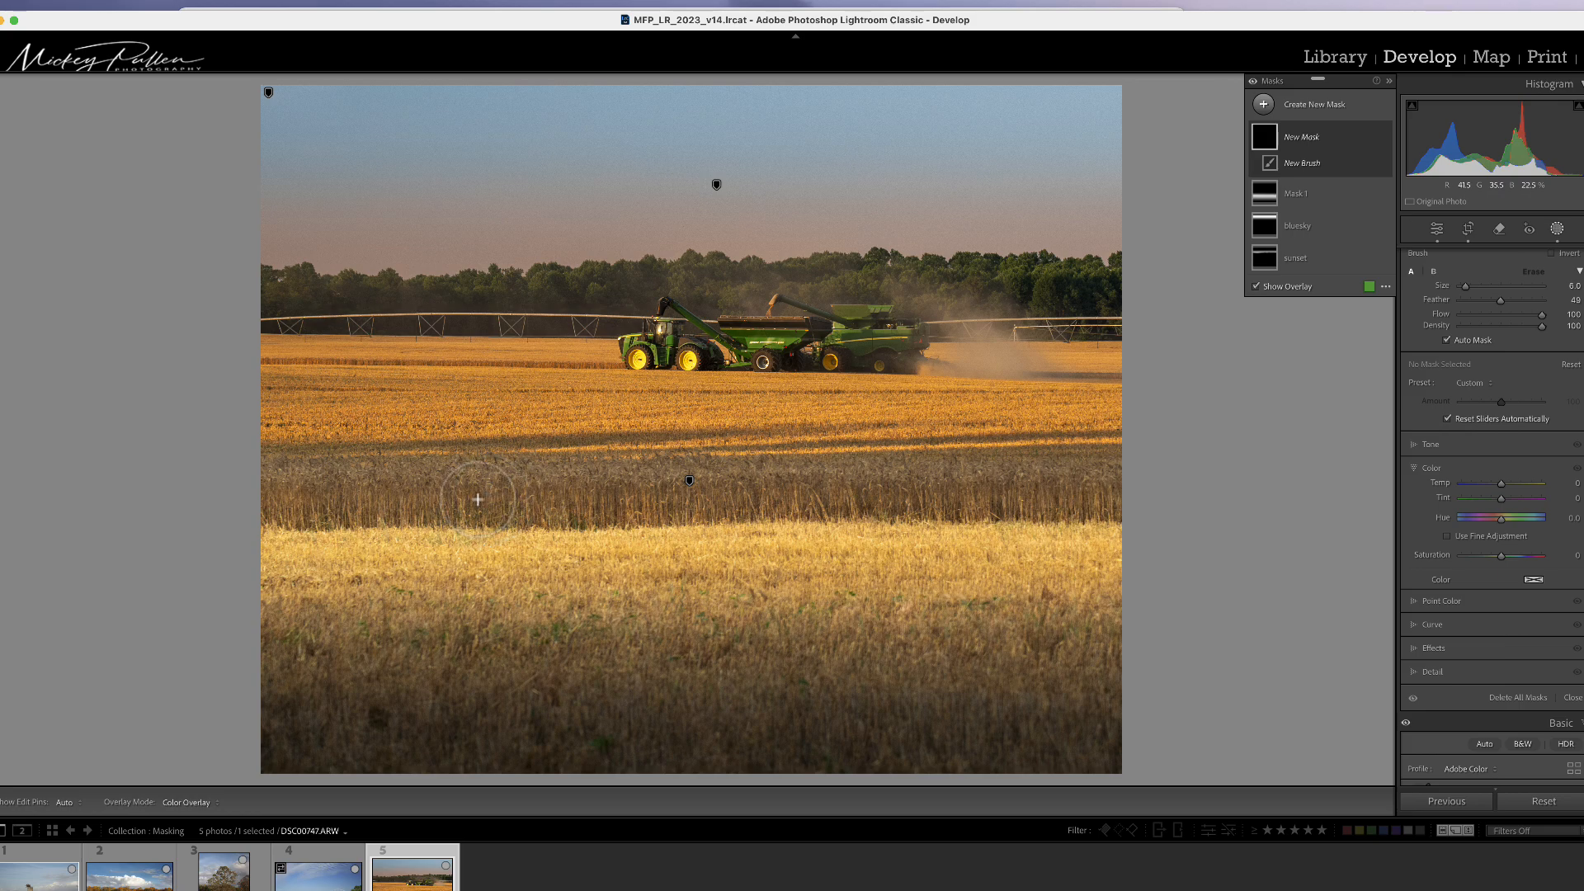
key("bracketright")
key("bracketright")
key("bracketright")
left_click(279, 502)
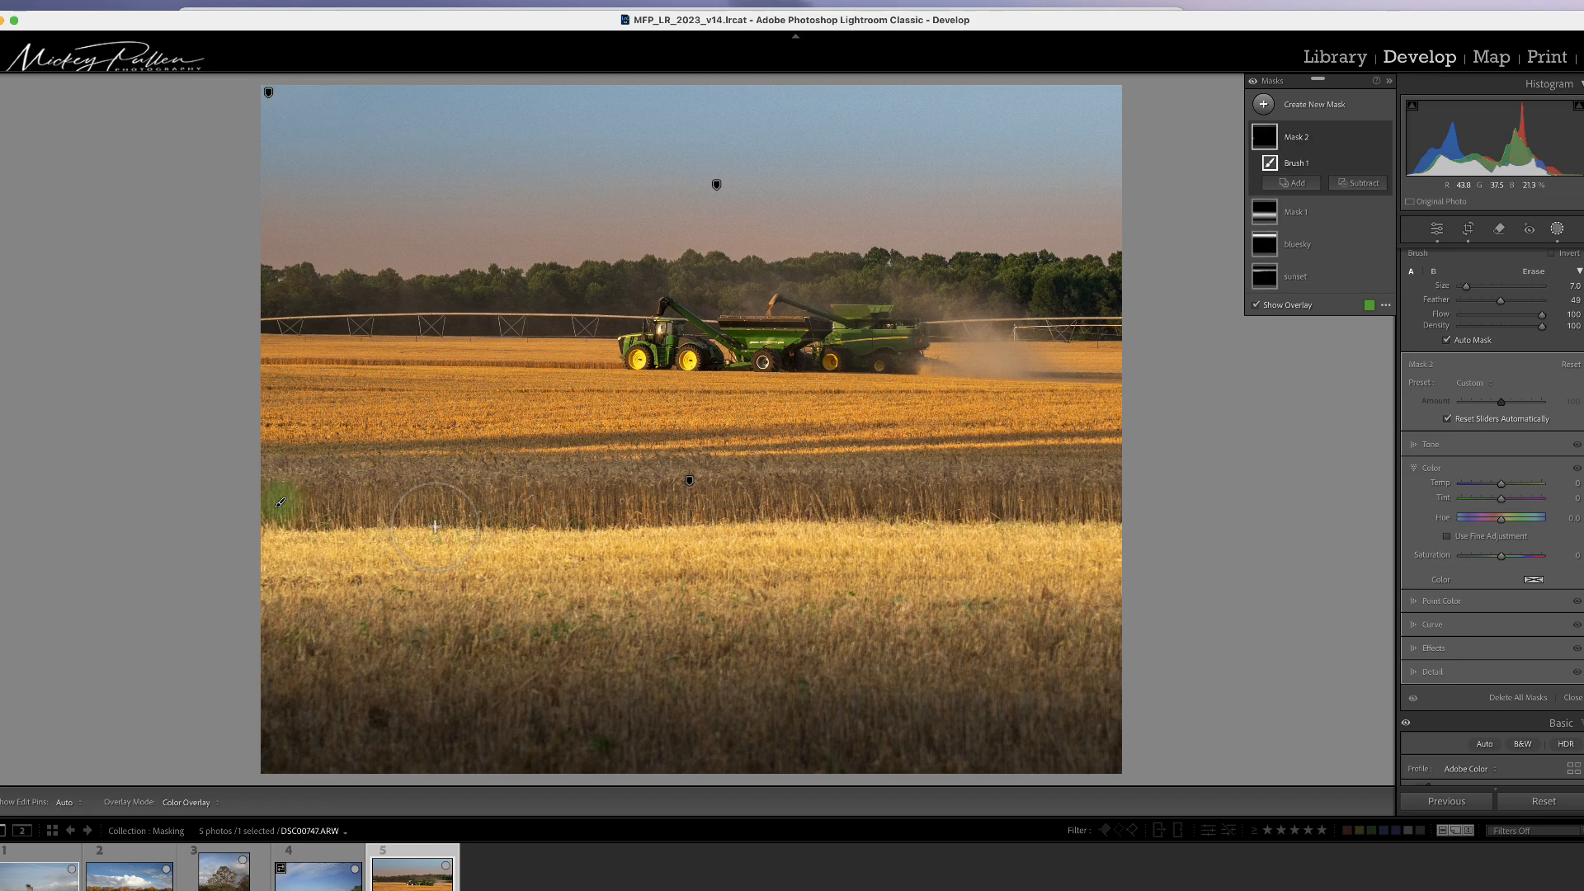
left_click(1114, 501, "shift")
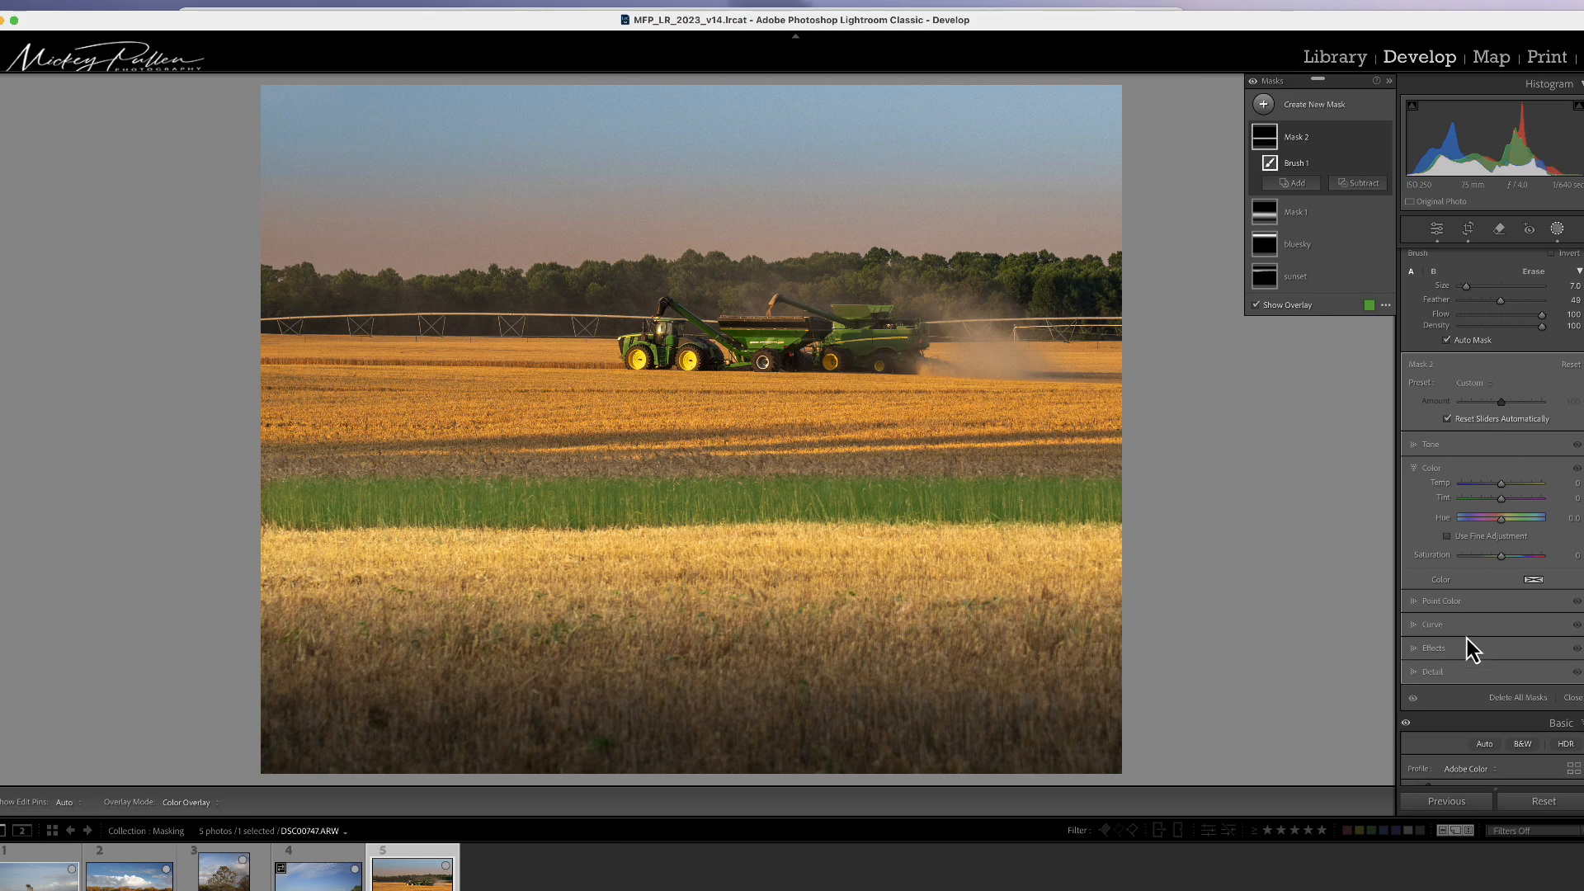
Step: Set the brush mask's Exposure to 0.10 and Shadows to 18
left_click(1438, 652)
left_click_drag(1500, 569, 1521, 570)
left_click(1438, 445)
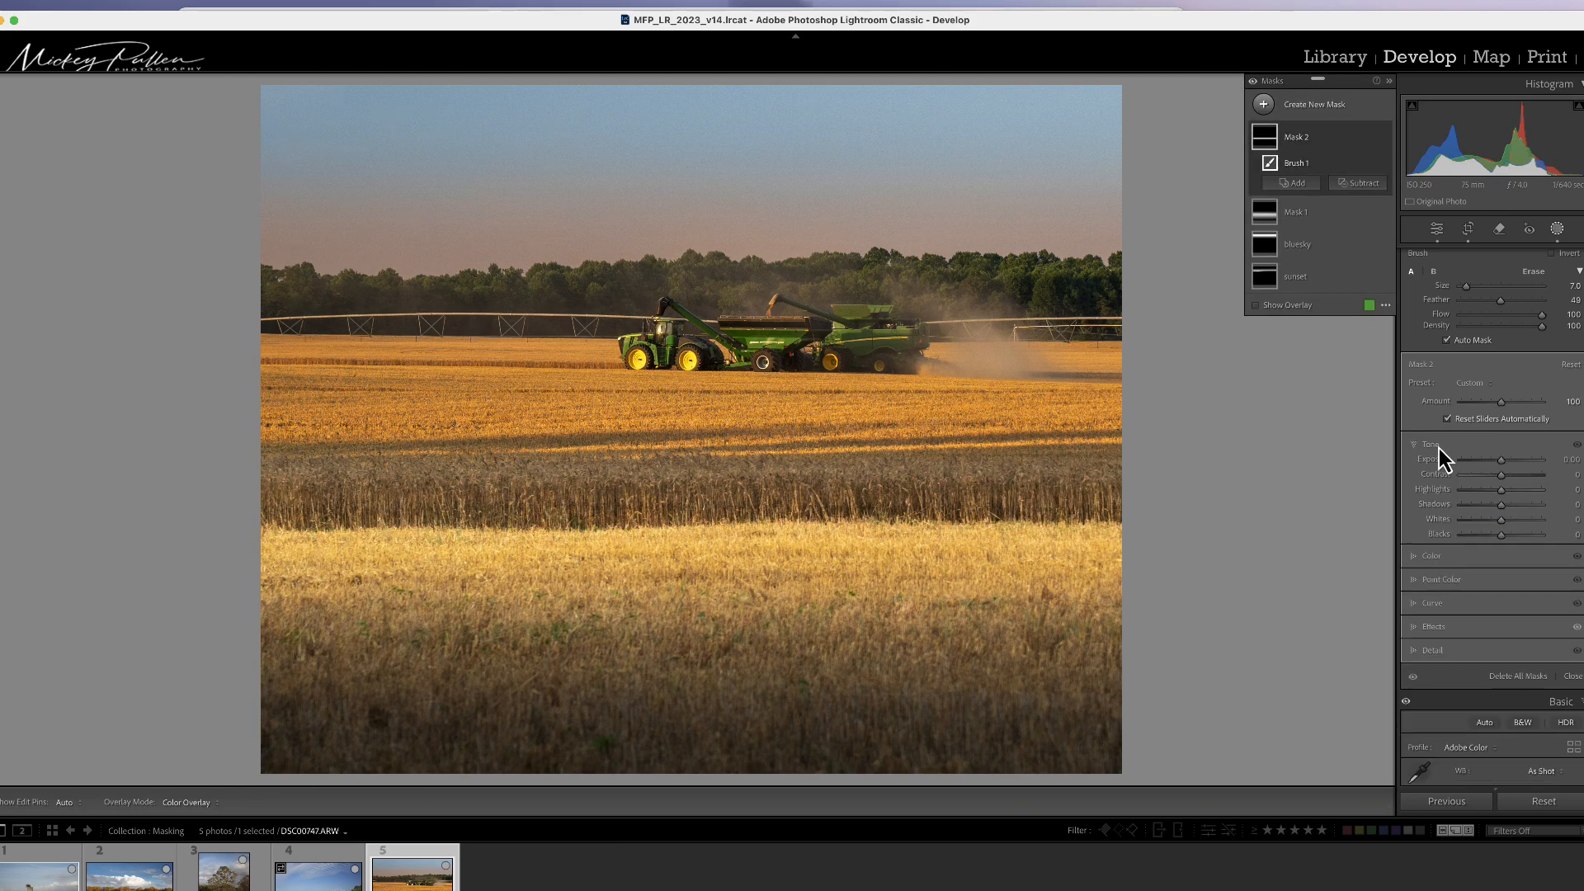
left_click_drag(1496, 459, 1509, 504)
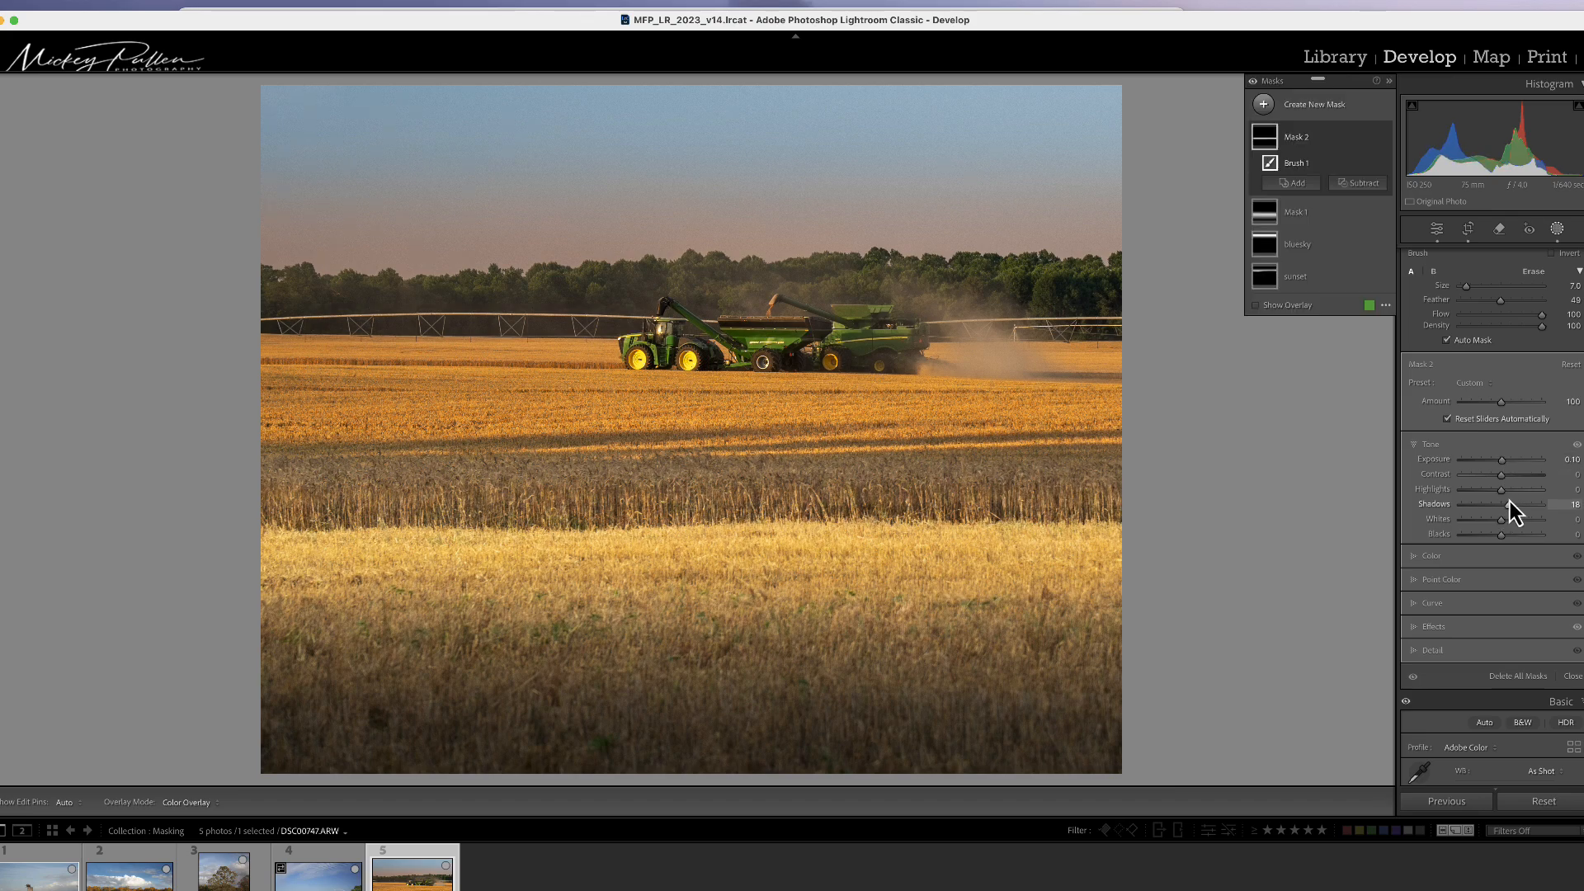
Step: Create another brush mask and paint a straight stroke across the wheat just above the first stroke
left_click(1265, 105)
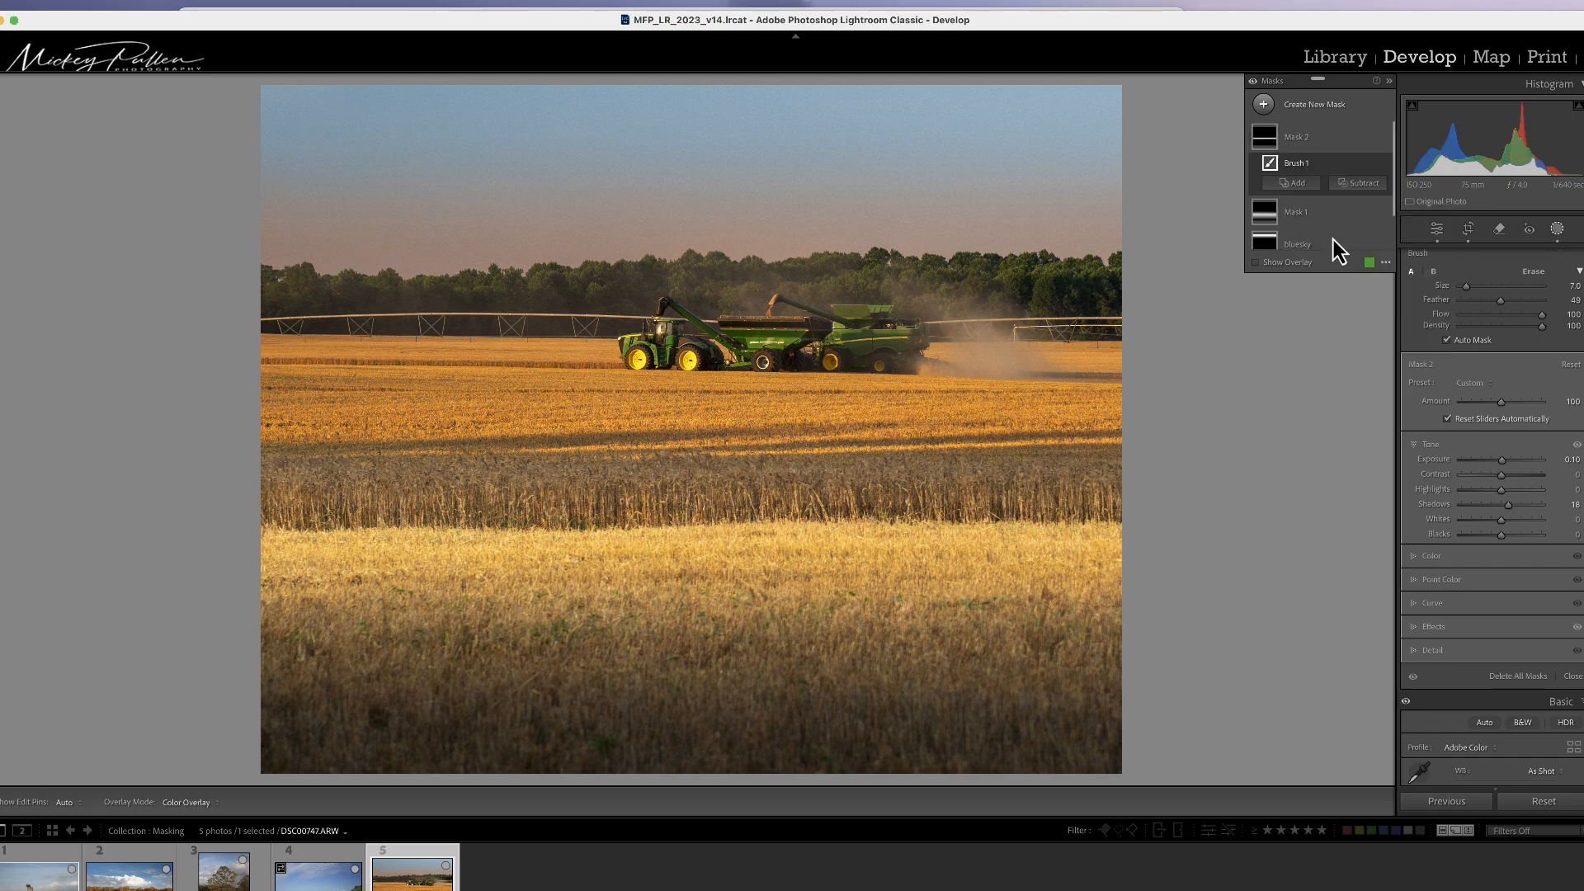
left_click(1333, 239)
scroll(306, 478, "down", 5)
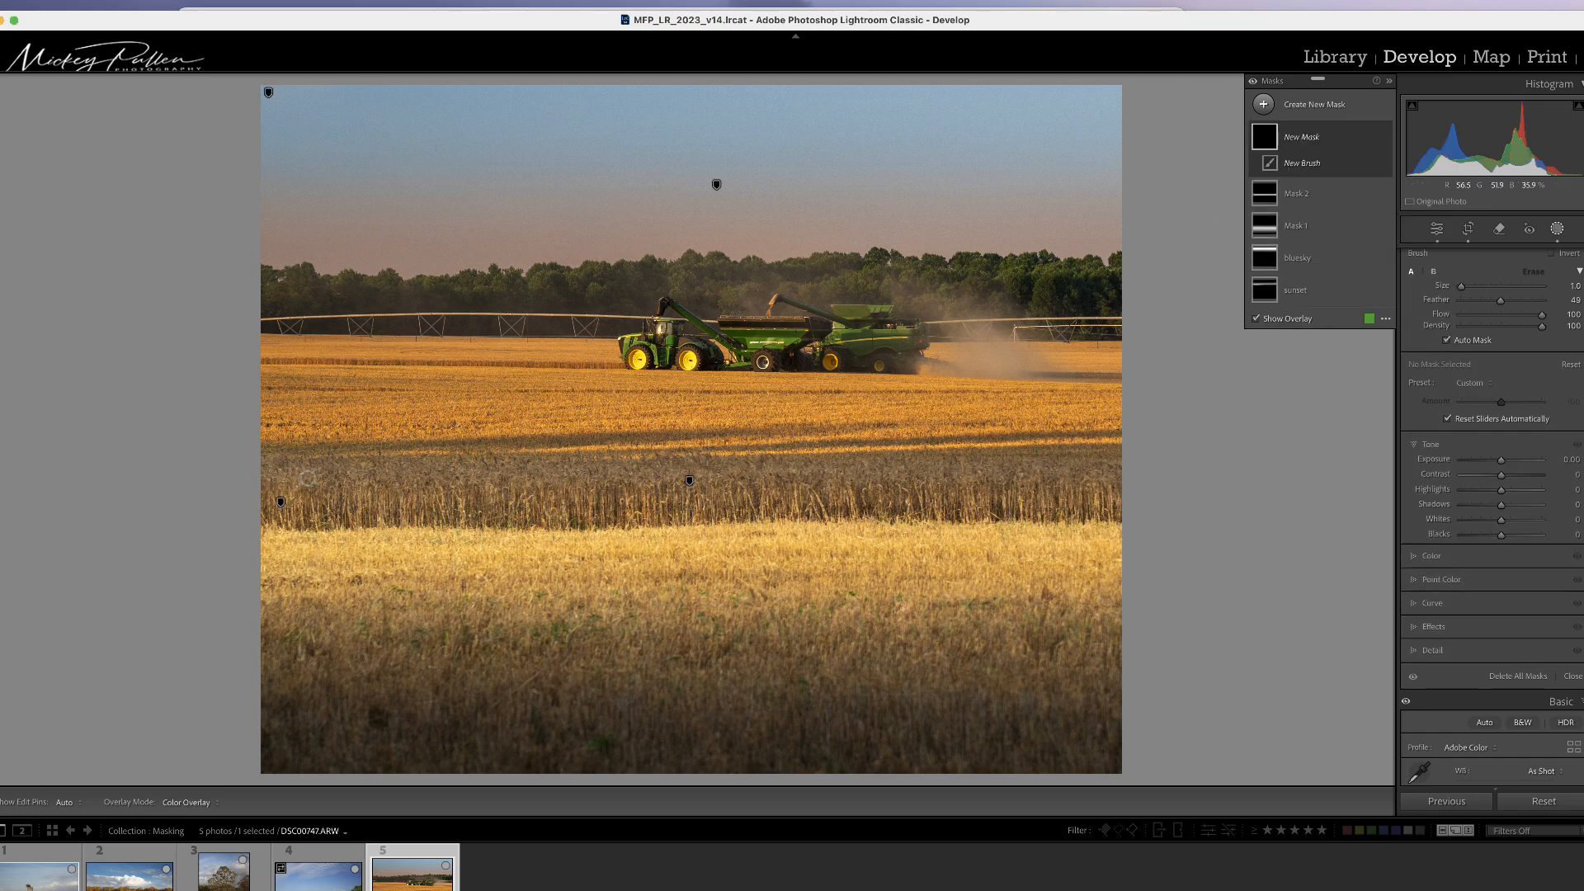
scroll(307, 478, "up", 3)
left_click(271, 469)
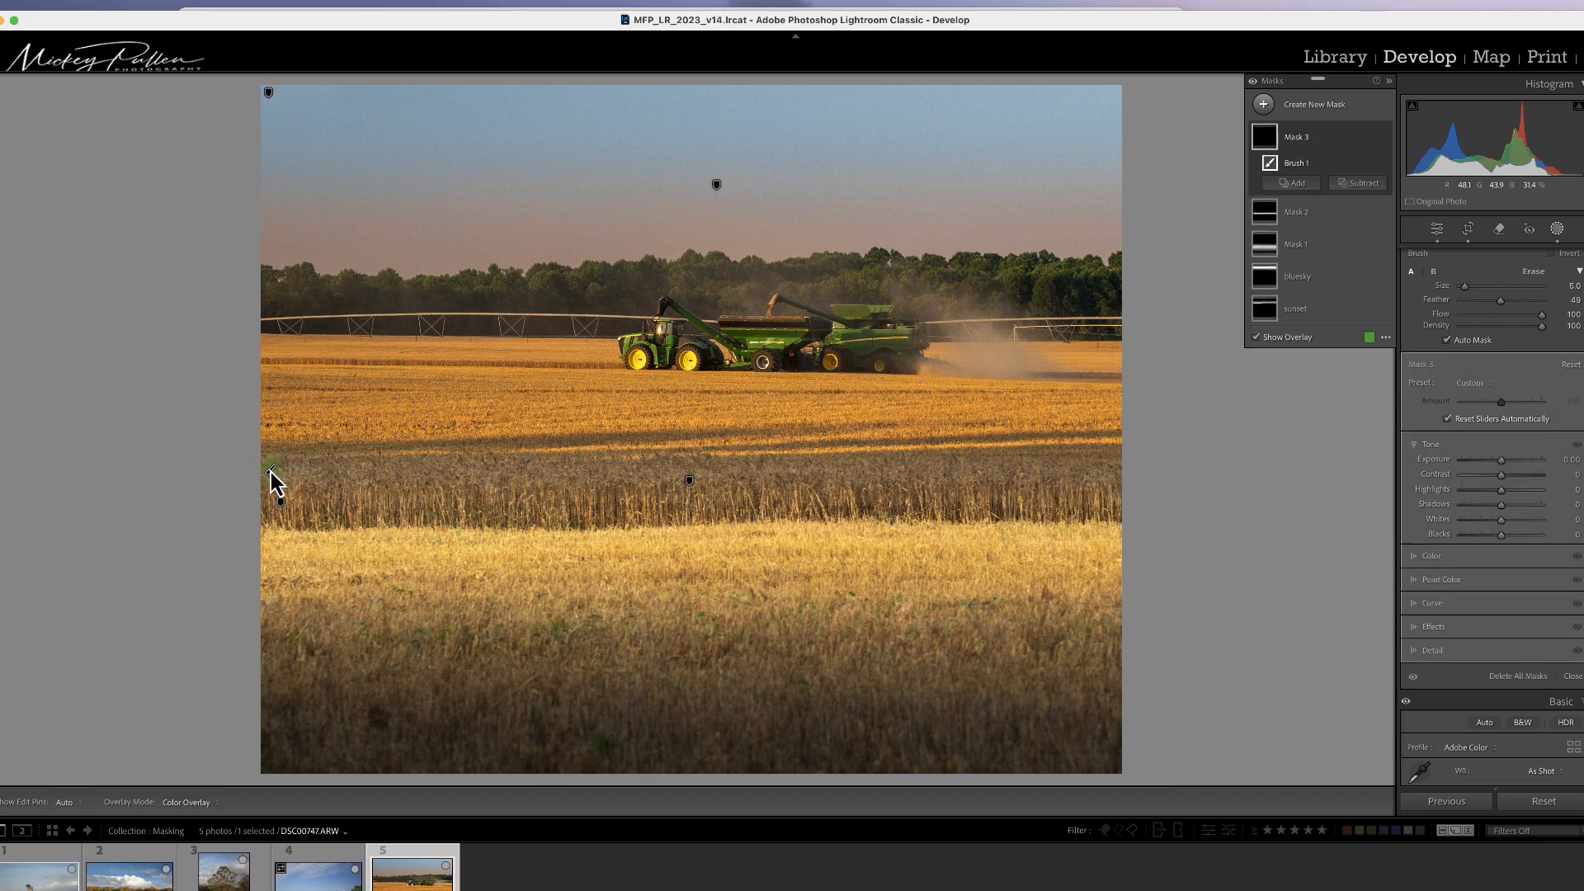
scroll(1112, 474, "up", 1)
left_click(1114, 472, "shift")
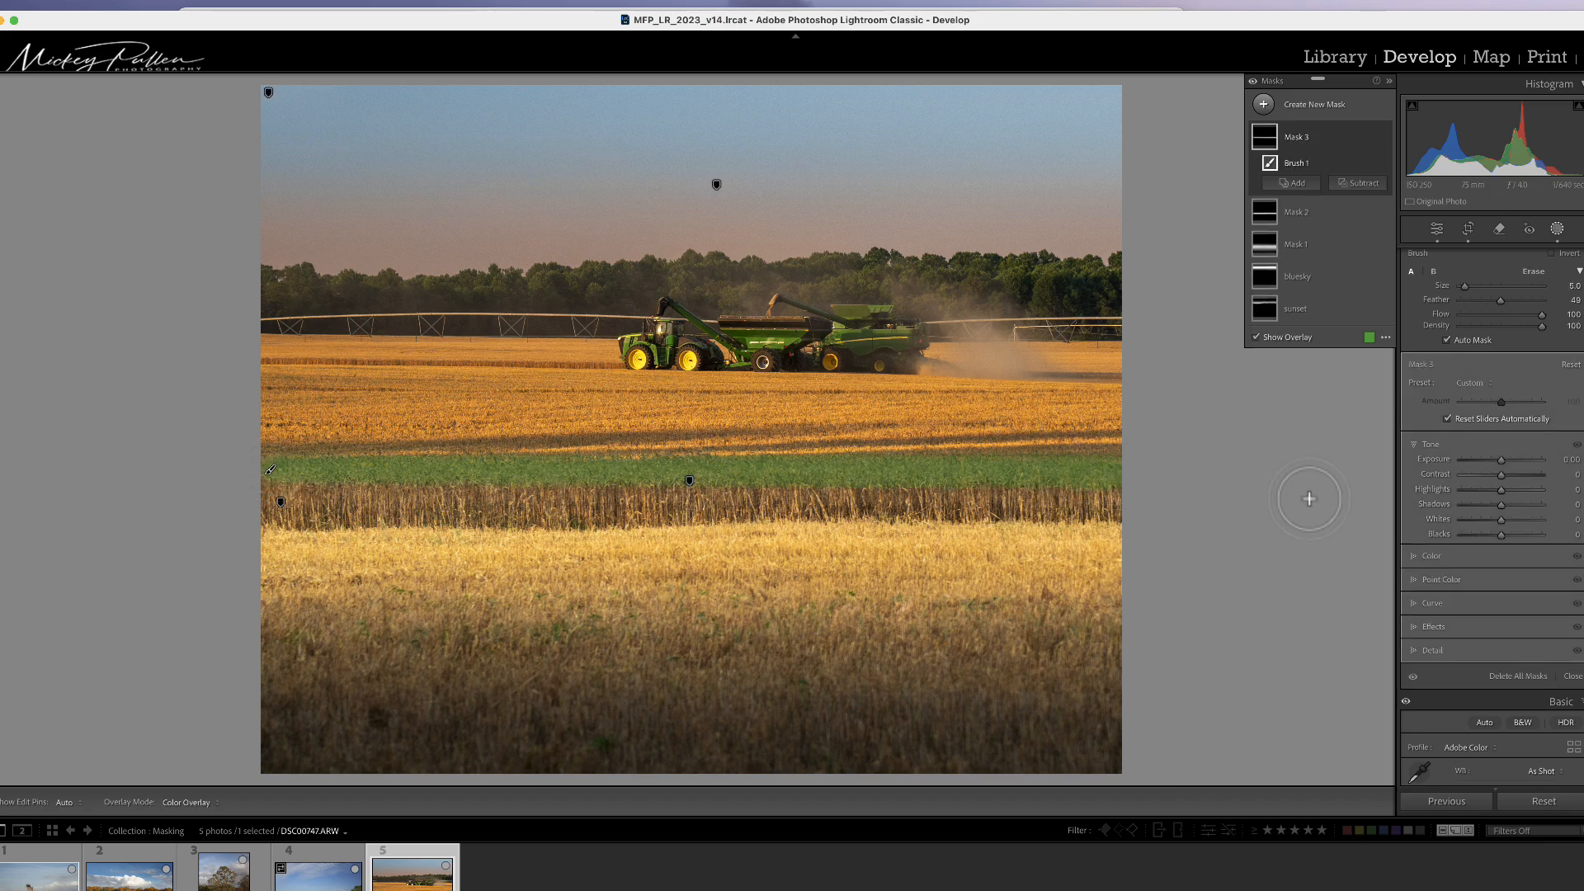
Step: Set the second brush mask's Exposure to 0.23, Shadows to 14 and Whites to 28
left_click_drag(1502, 463, 1507, 523)
left_click(1431, 557)
left_click(1435, 445)
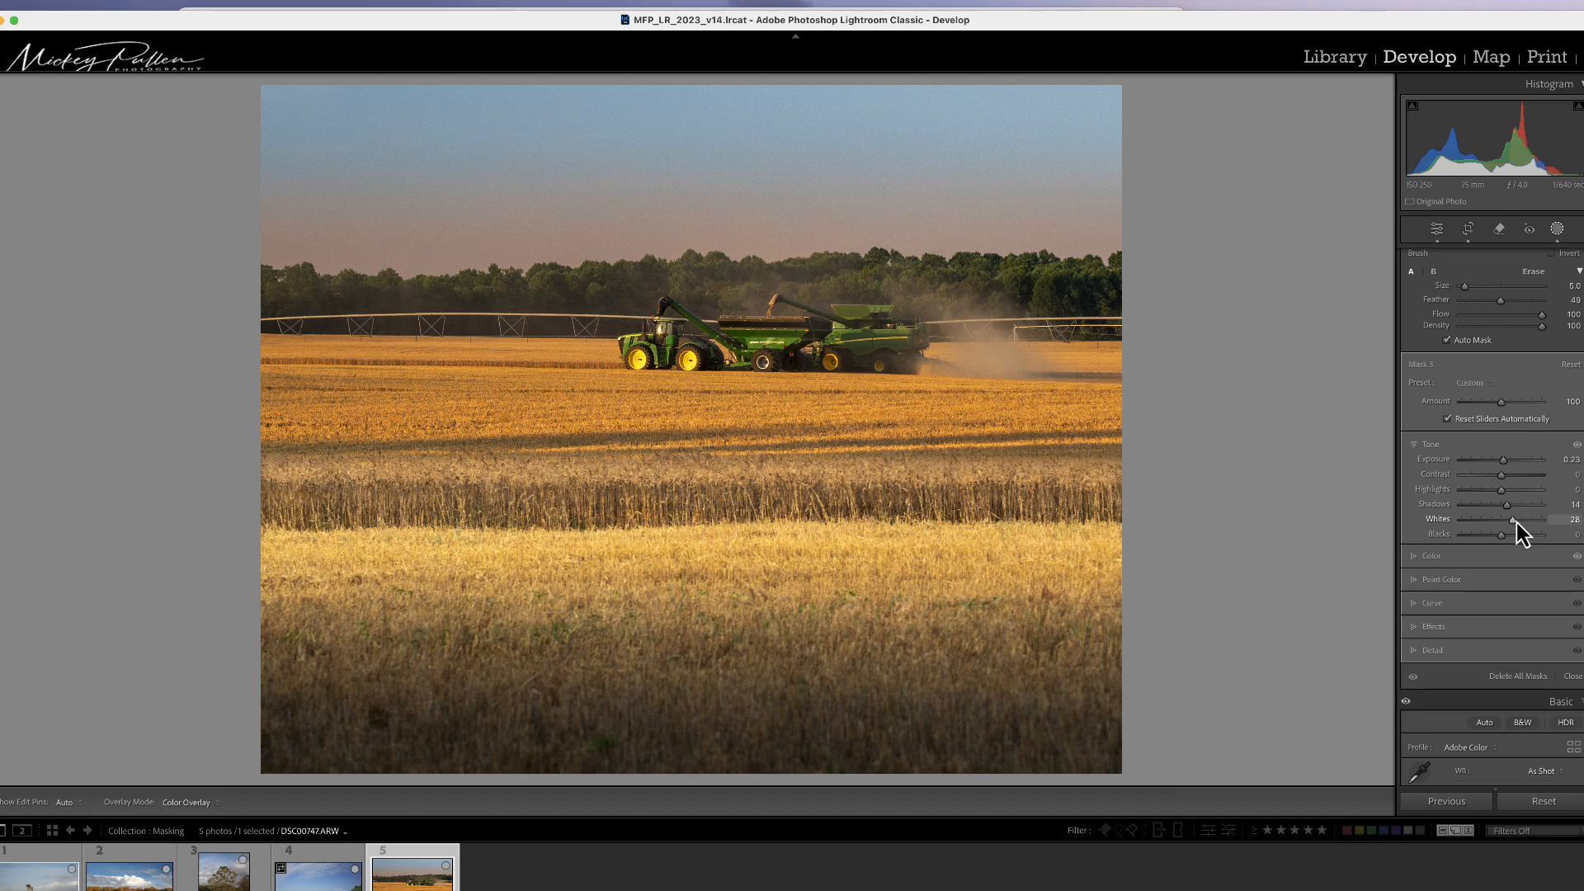
left_click_drag(1516, 523, 1516, 523)
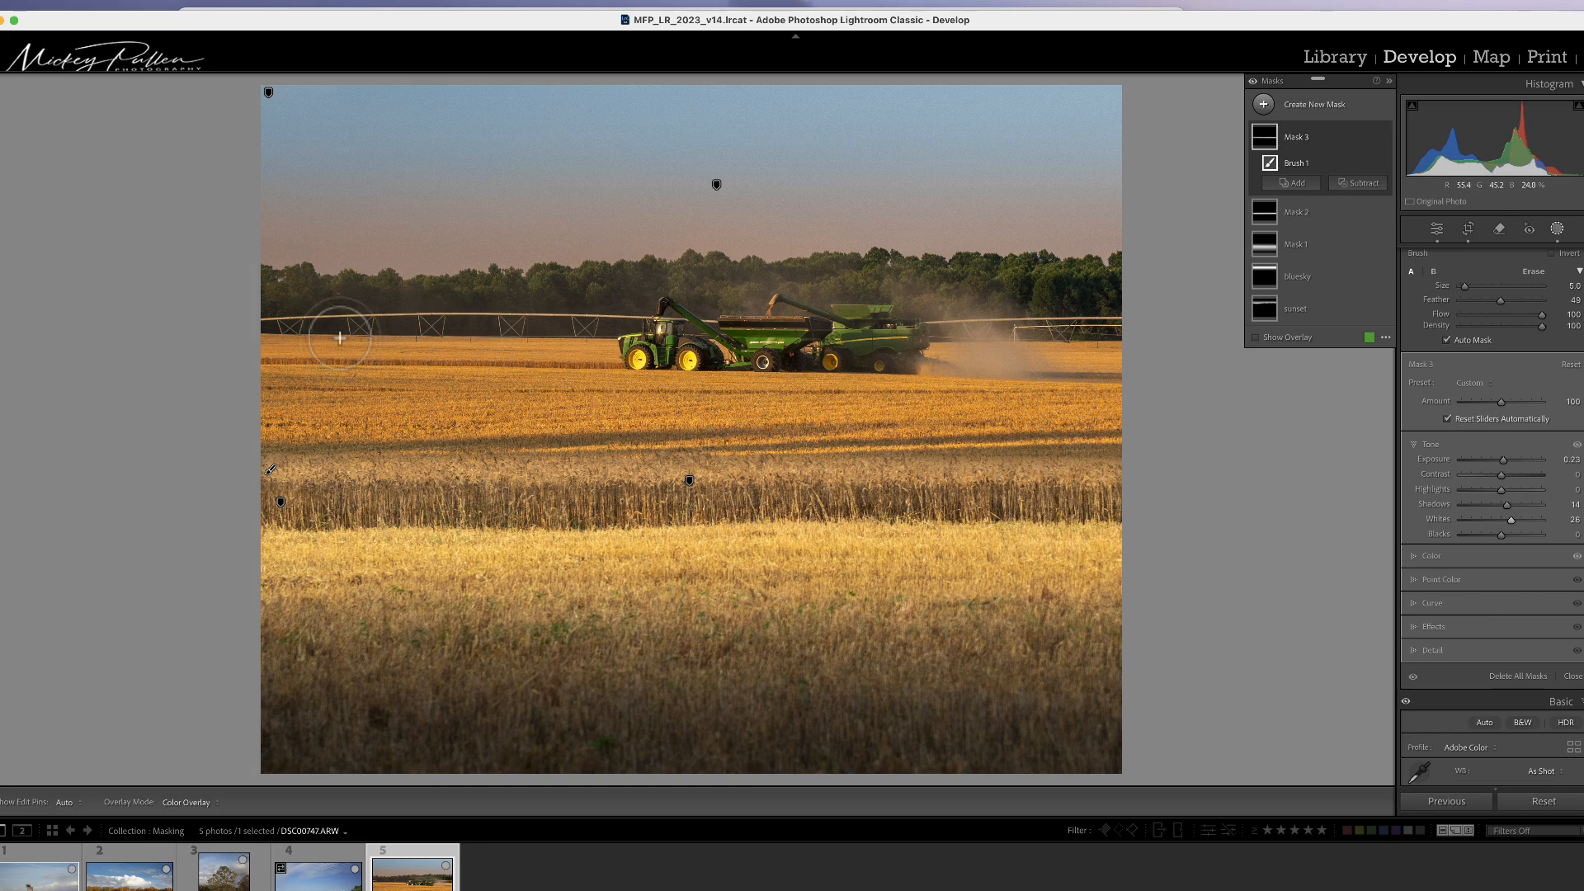
Step: Create a new linear gradient mask dragged from the middle field up towards the combines
left_click(1263, 104)
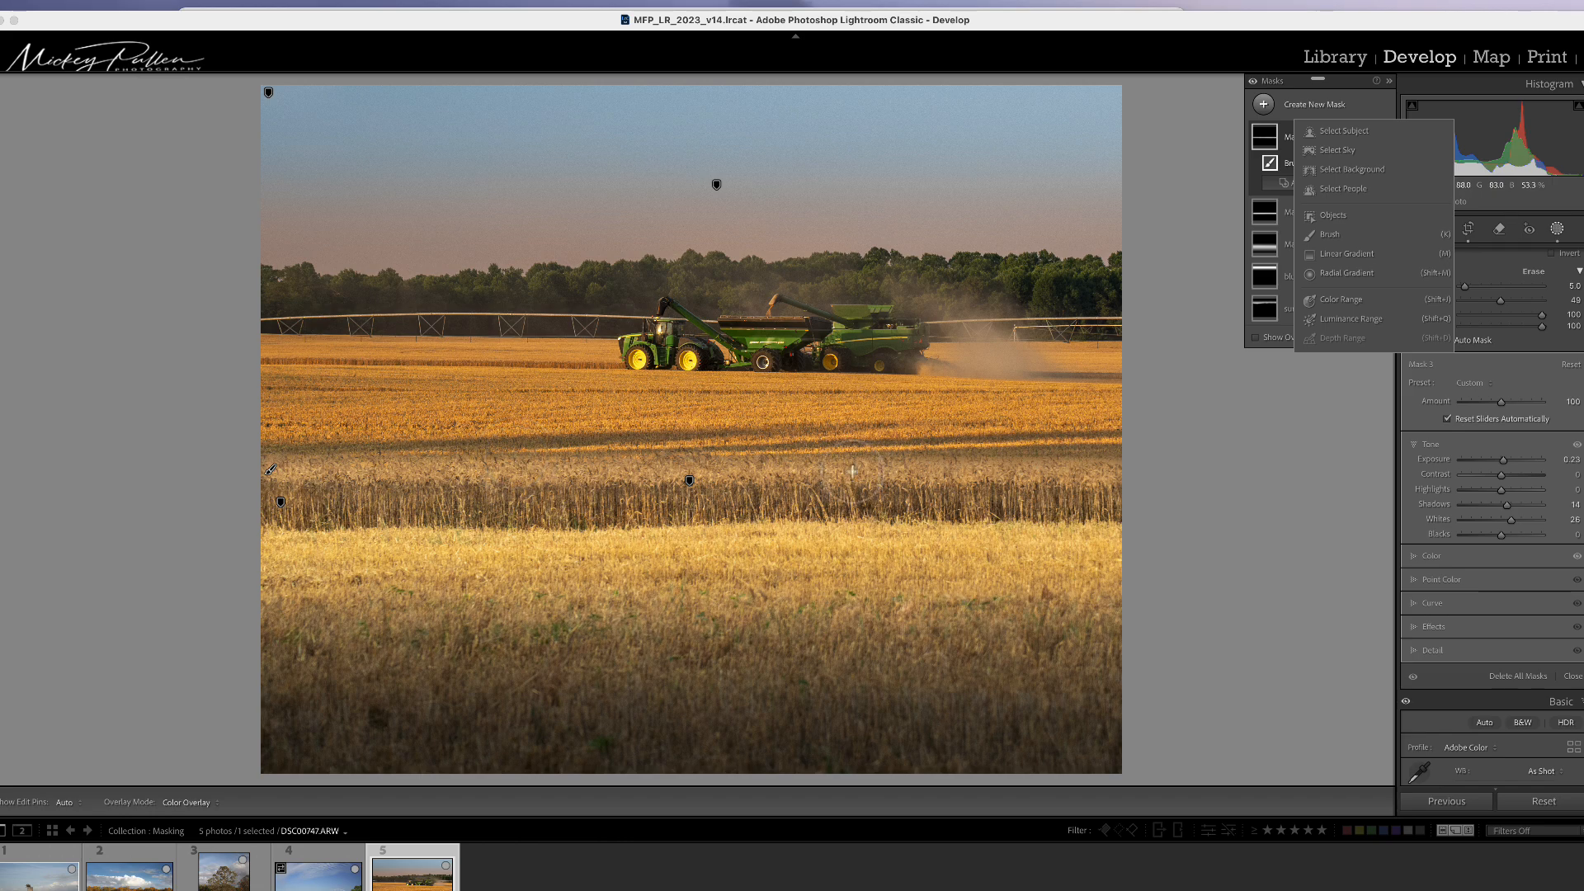
left_click(1341, 258)
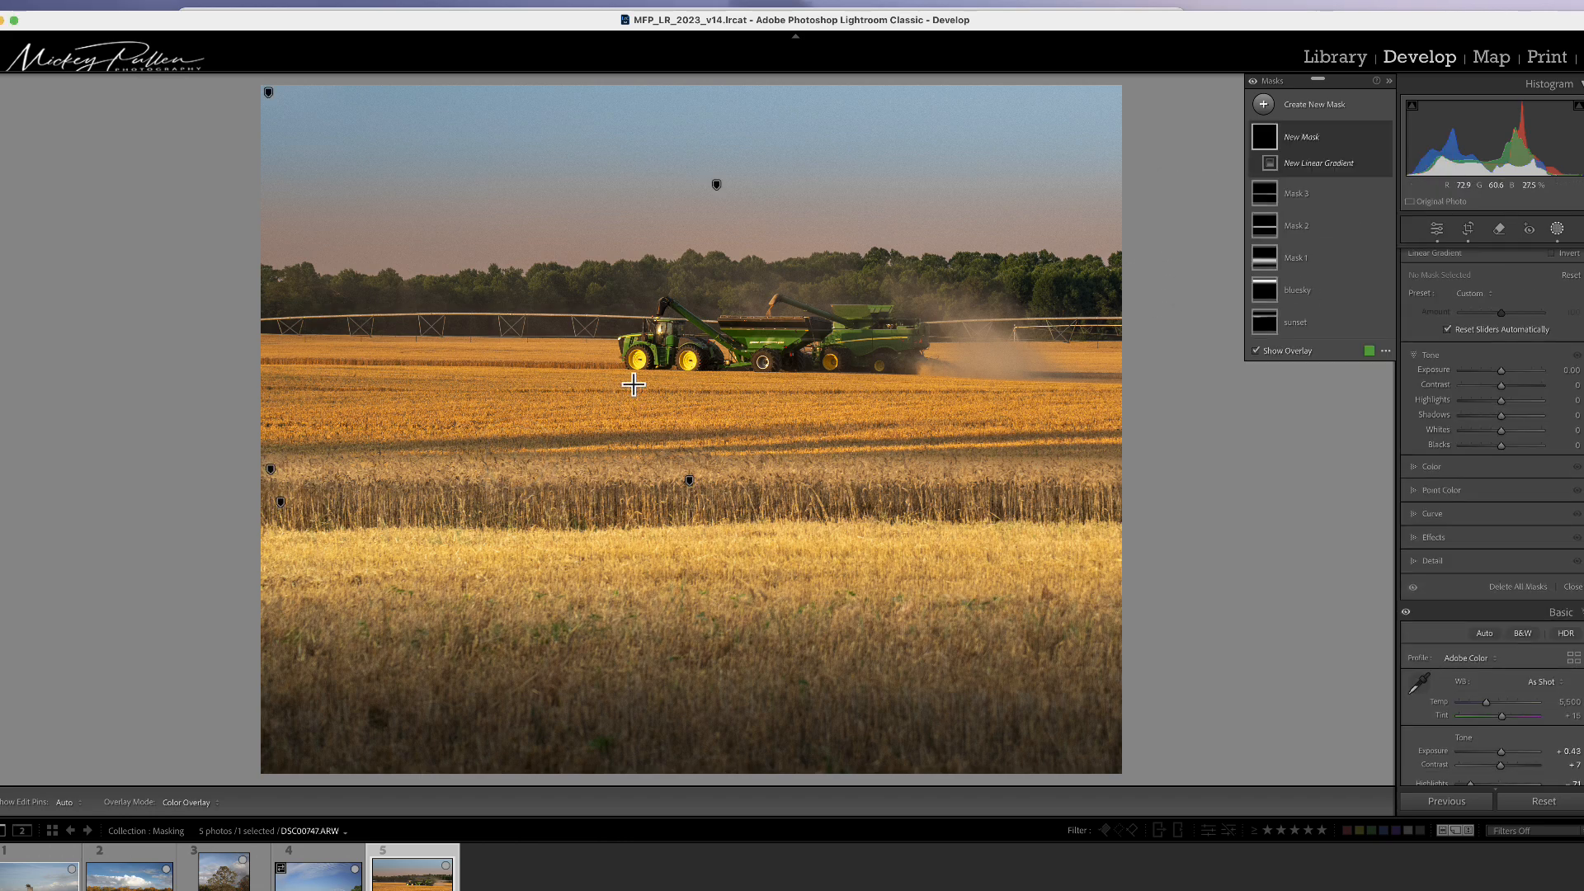
left_click_drag(633, 385, 643, 321)
Step: Subtract a linear gradient from Mask 4 and position it over the middle wheat band
left_click(1358, 182)
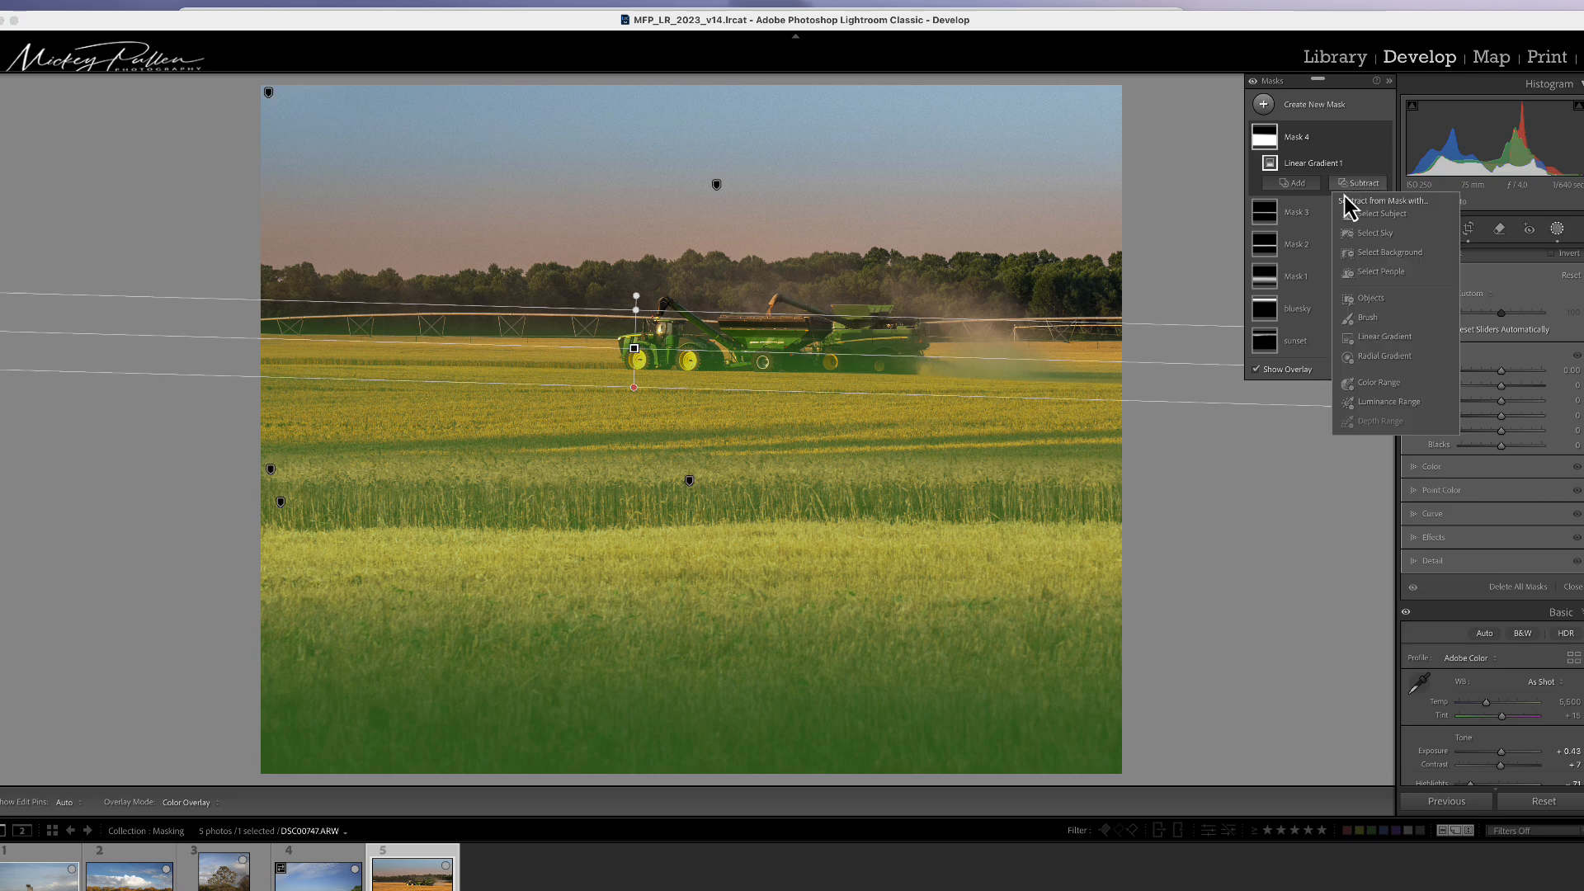
left_click(1365, 340)
left_click_drag(725, 664, 721, 572)
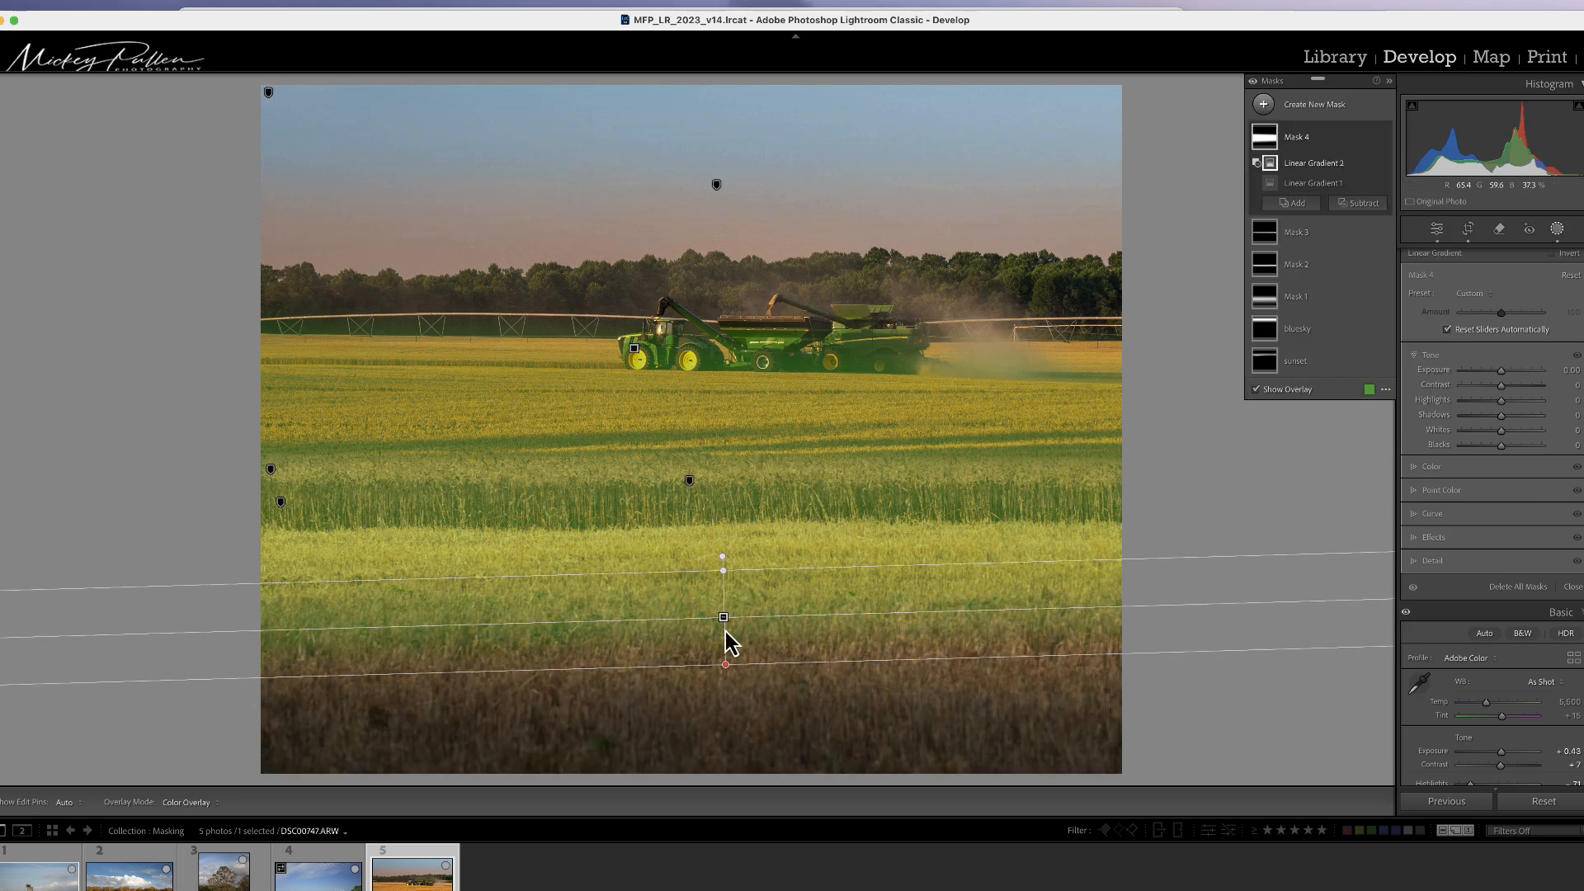
left_click_drag(734, 626, 743, 481)
left_click_drag(866, 459, 864, 464)
left_click_drag(739, 438, 734, 474)
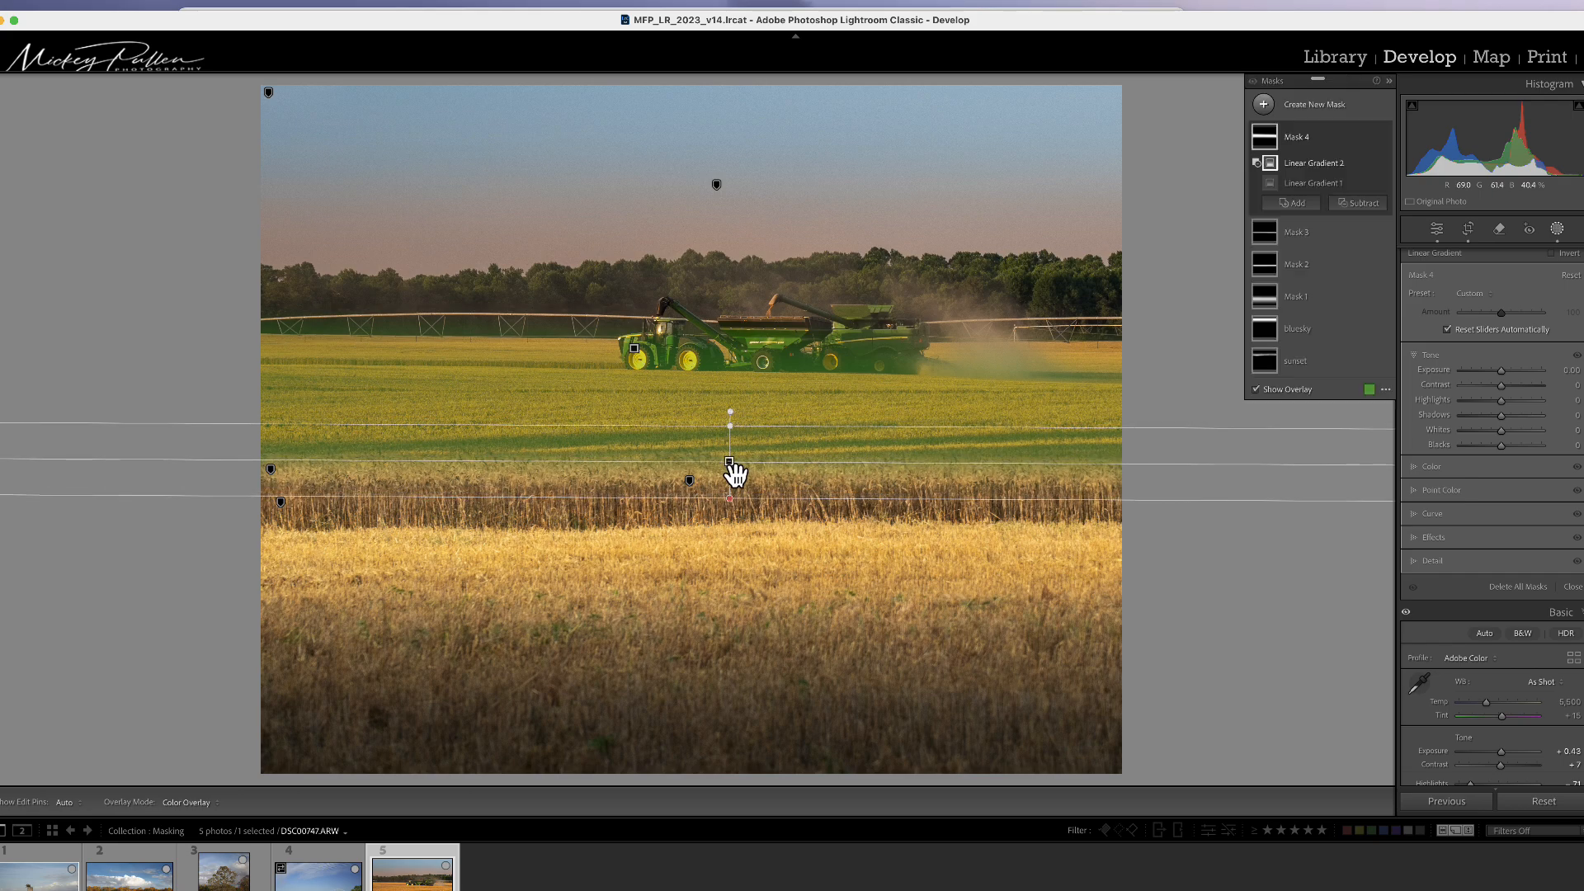
Step: Sample the golden wheat with Point Color and set Hue Shift to 4, Sat Shift to −3 and Lum Shift to 13
left_click(1503, 374)
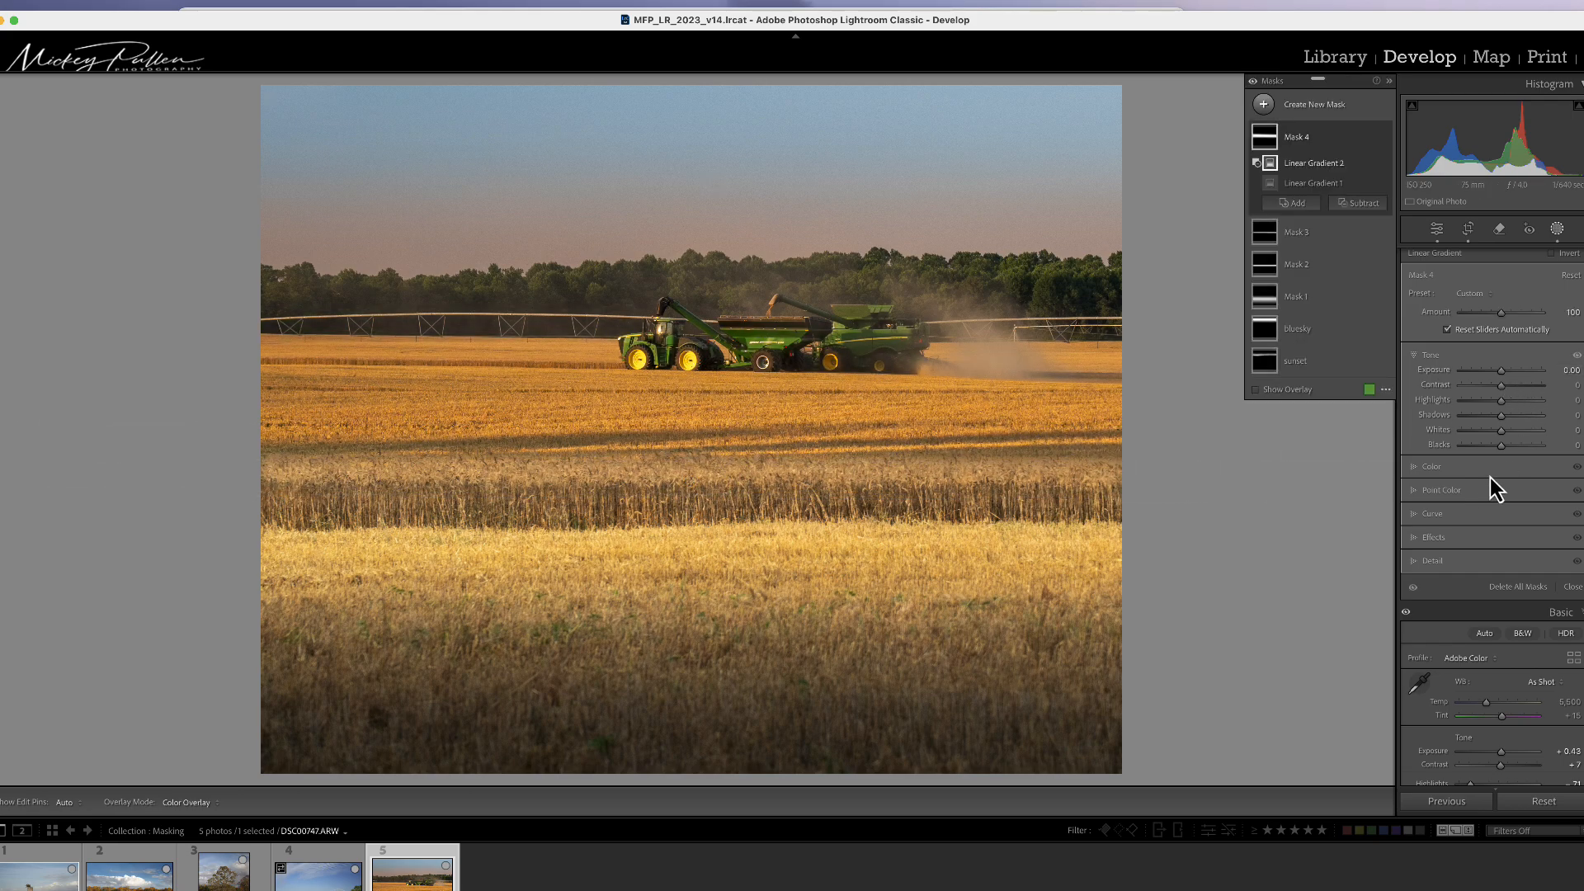
left_click(1454, 495)
left_click(1420, 432)
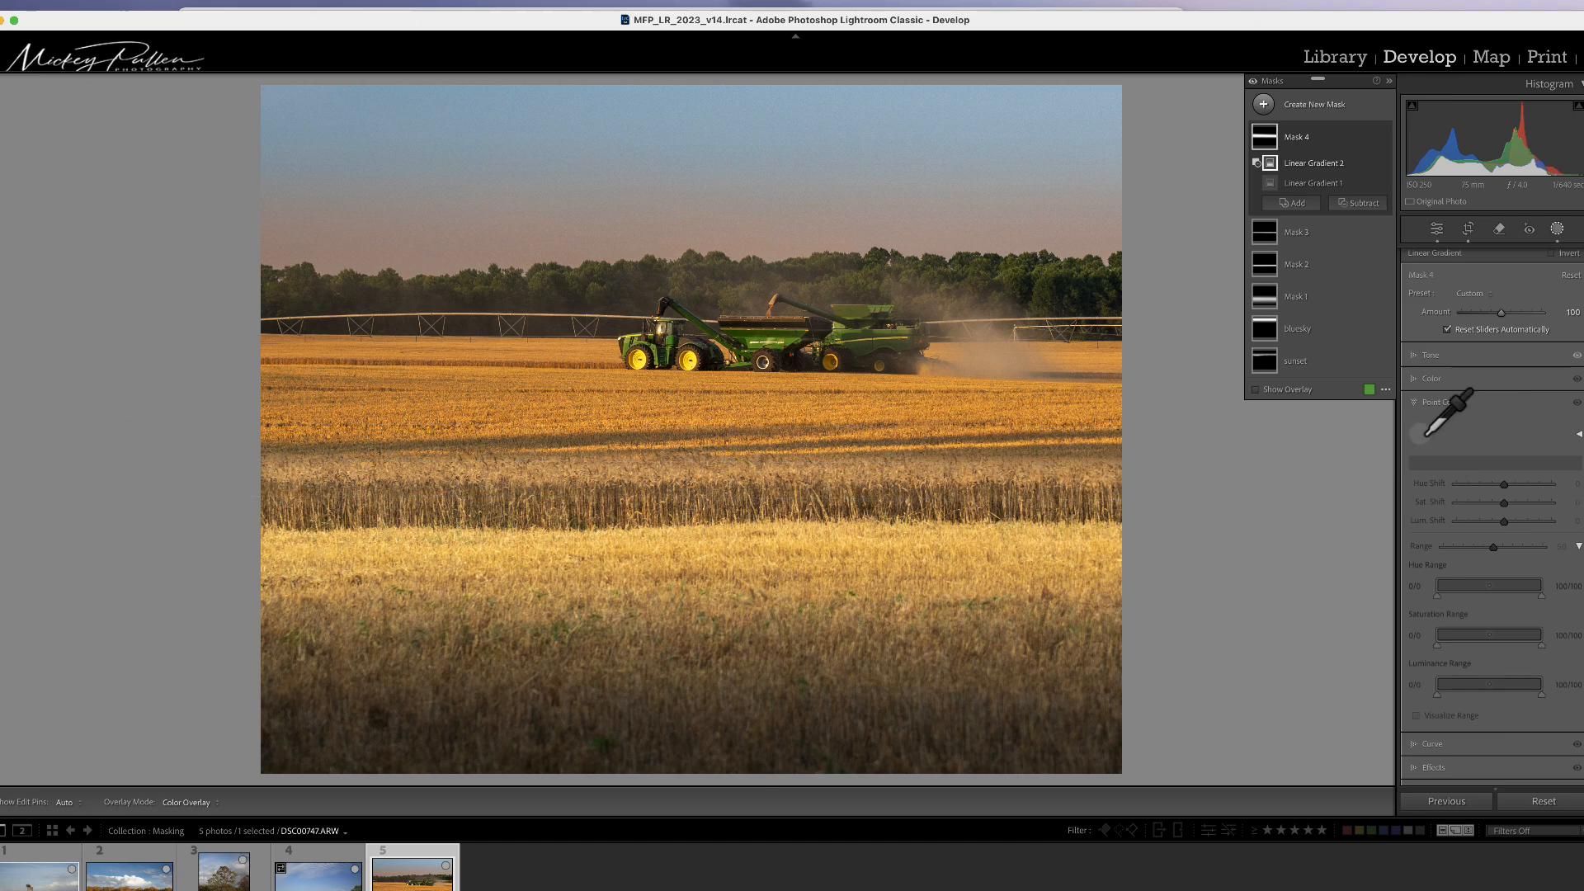
left_click(793, 470)
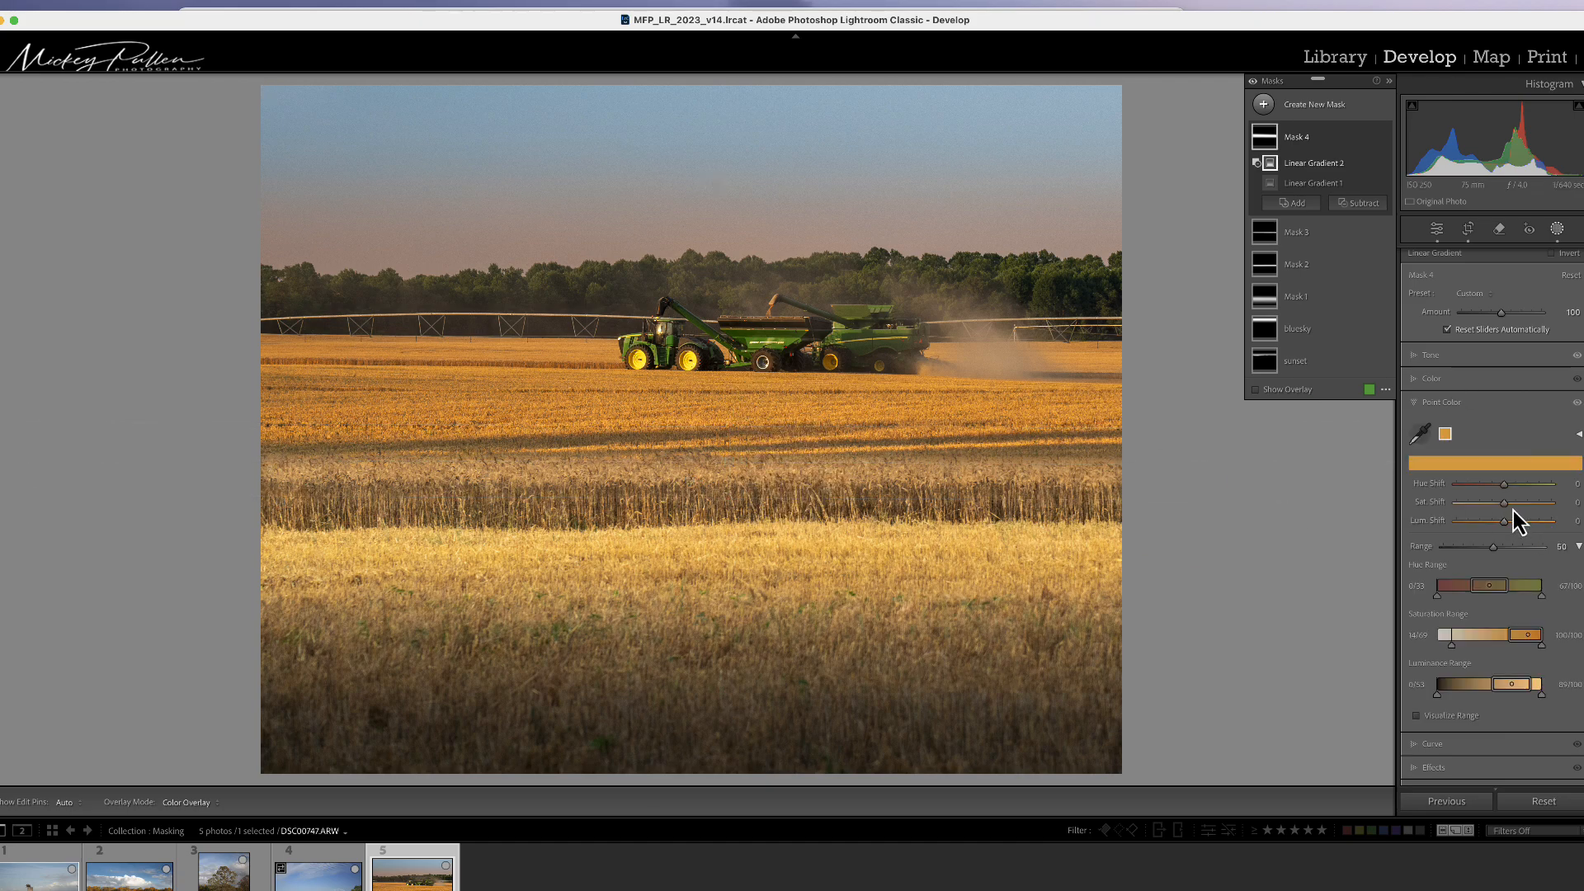
left_click_drag(1505, 506, 1511, 525)
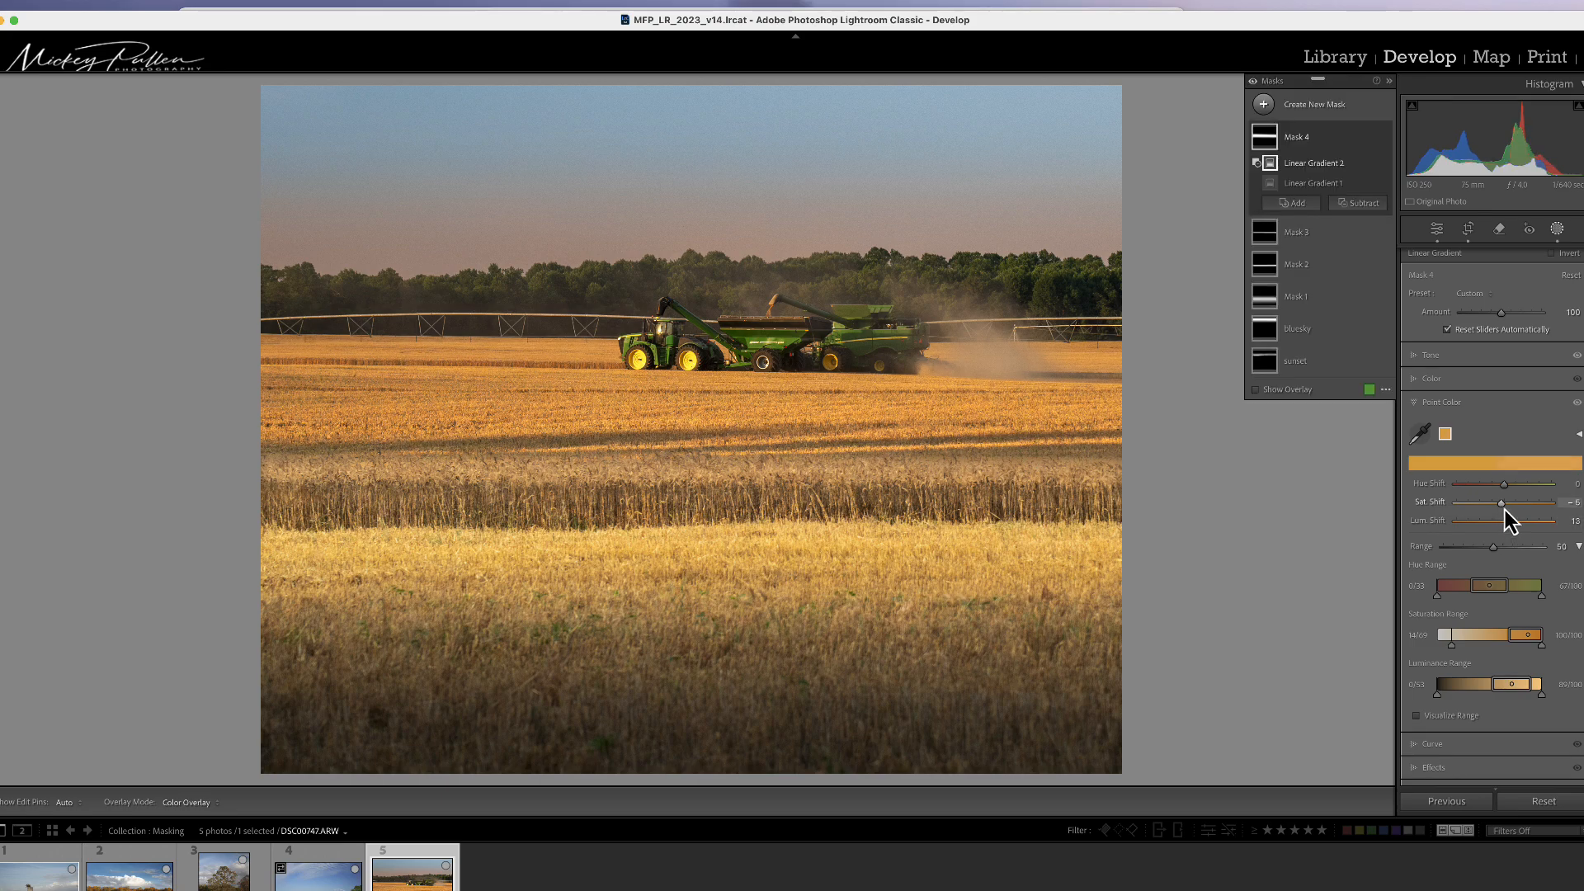
left_click_drag(1504, 510, 1501, 490)
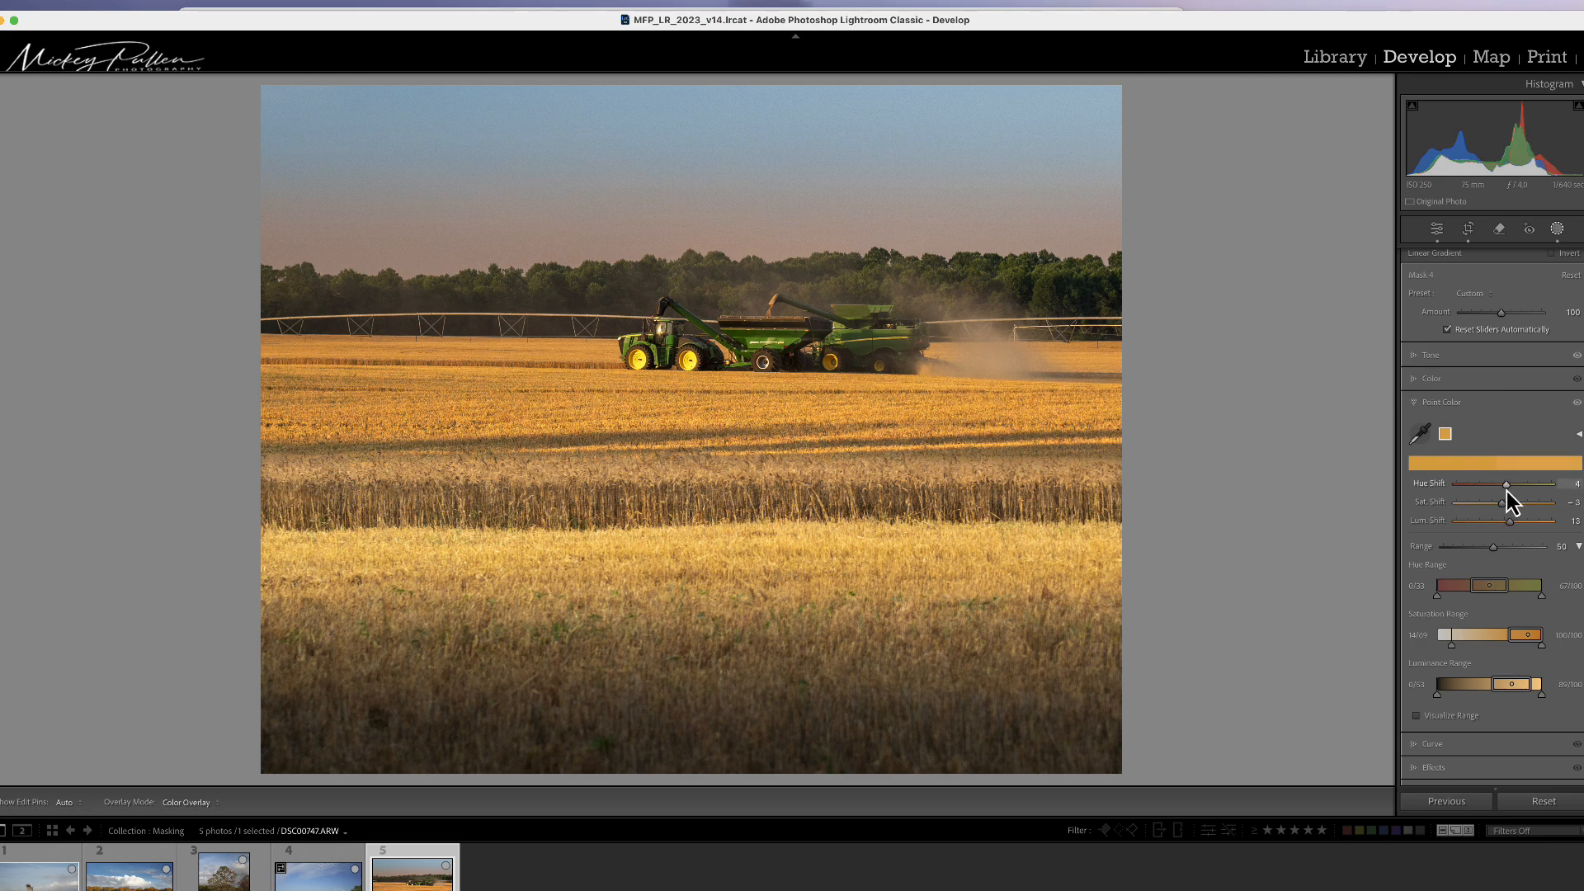
left_click_drag(1506, 491, 1506, 492)
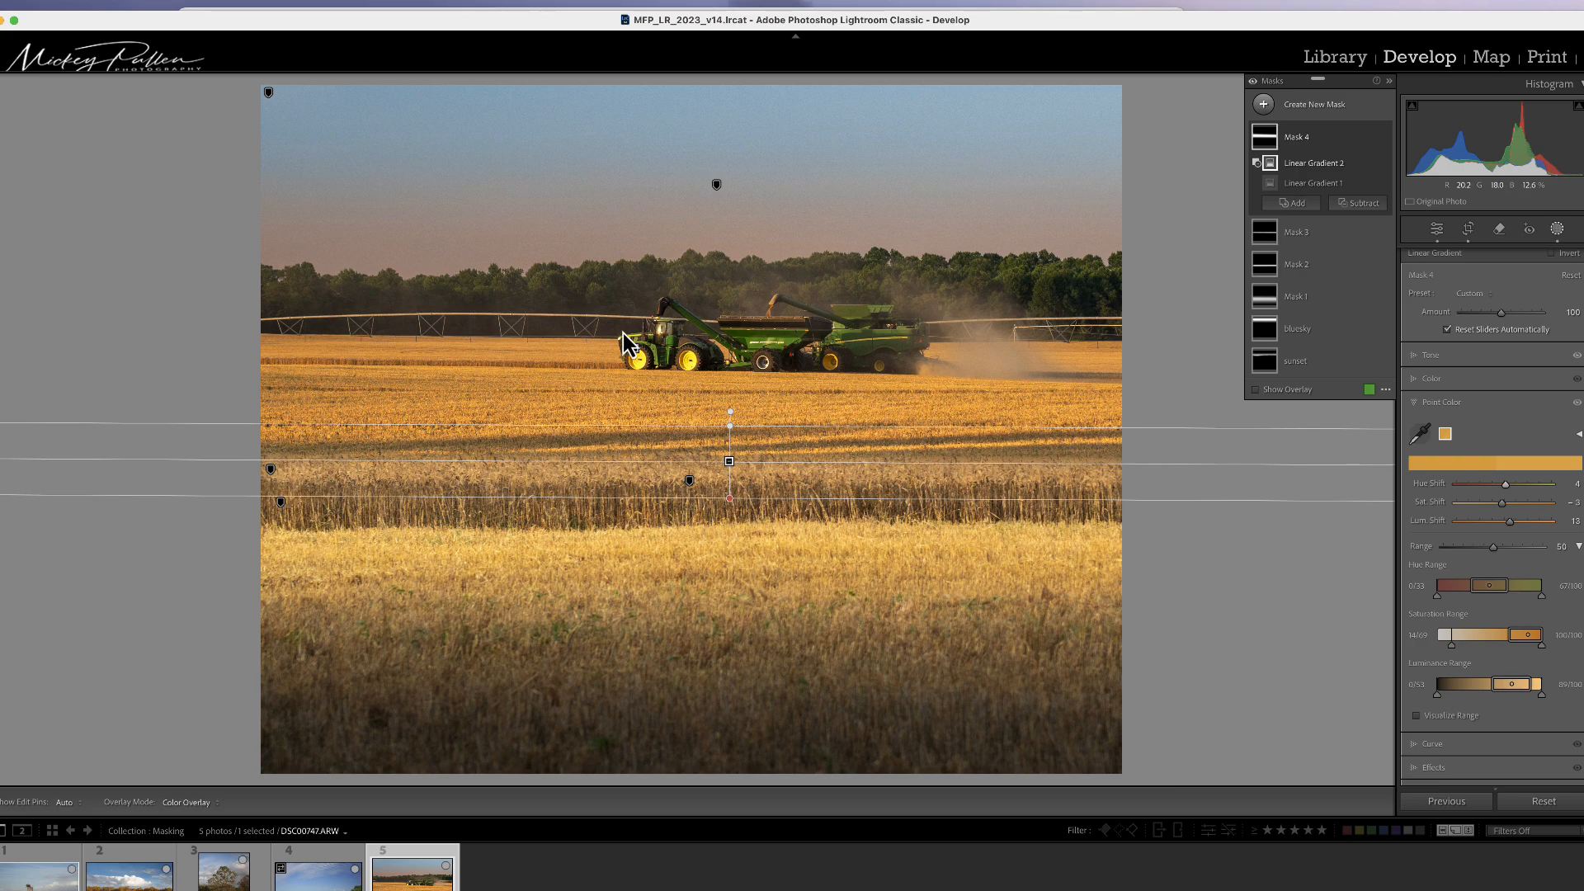
Step: Subtract the combines from Mask 4 using an Objects selection brushed across them
left_click(1358, 213)
left_click(1372, 336)
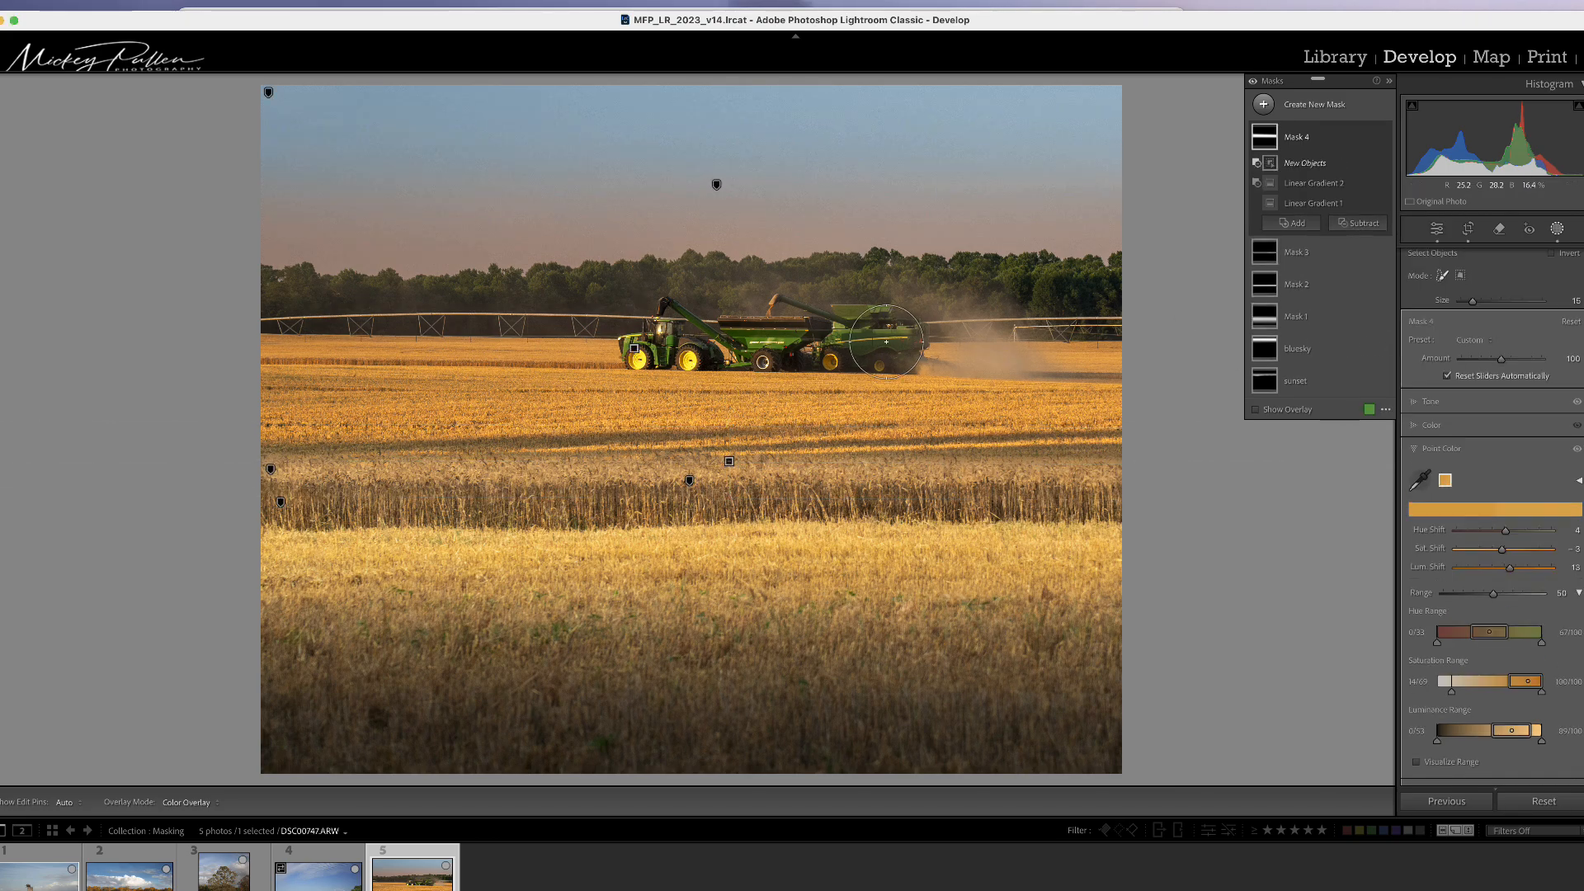
left_click_drag(886, 341, 635, 341)
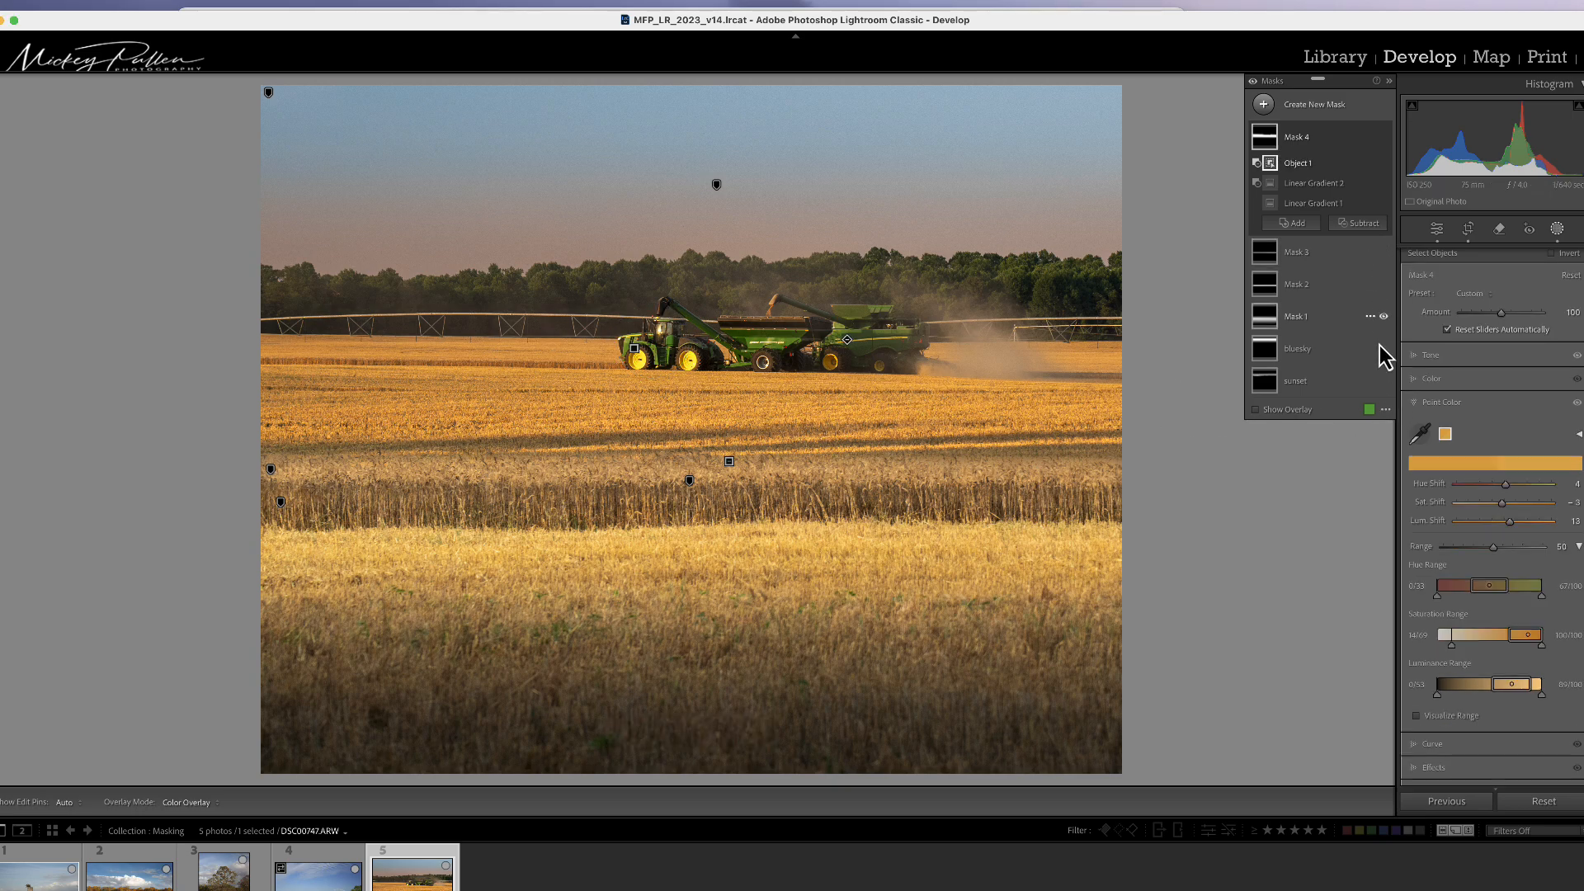
Step: Switch the mask overlay mode to White on Black
left_click(1385, 409)
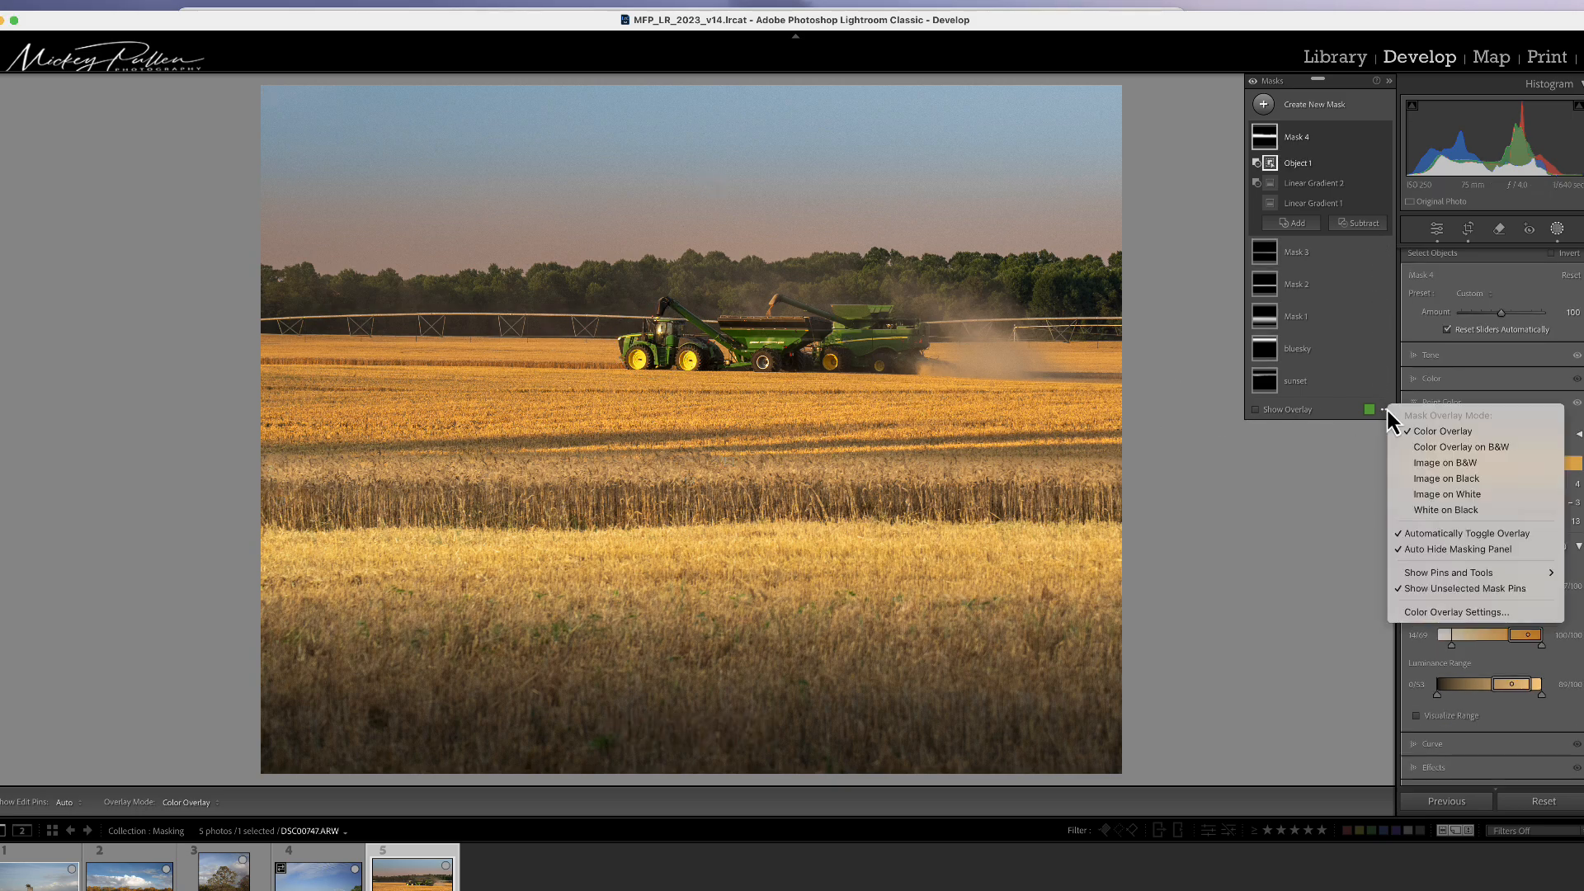
left_click(1424, 509)
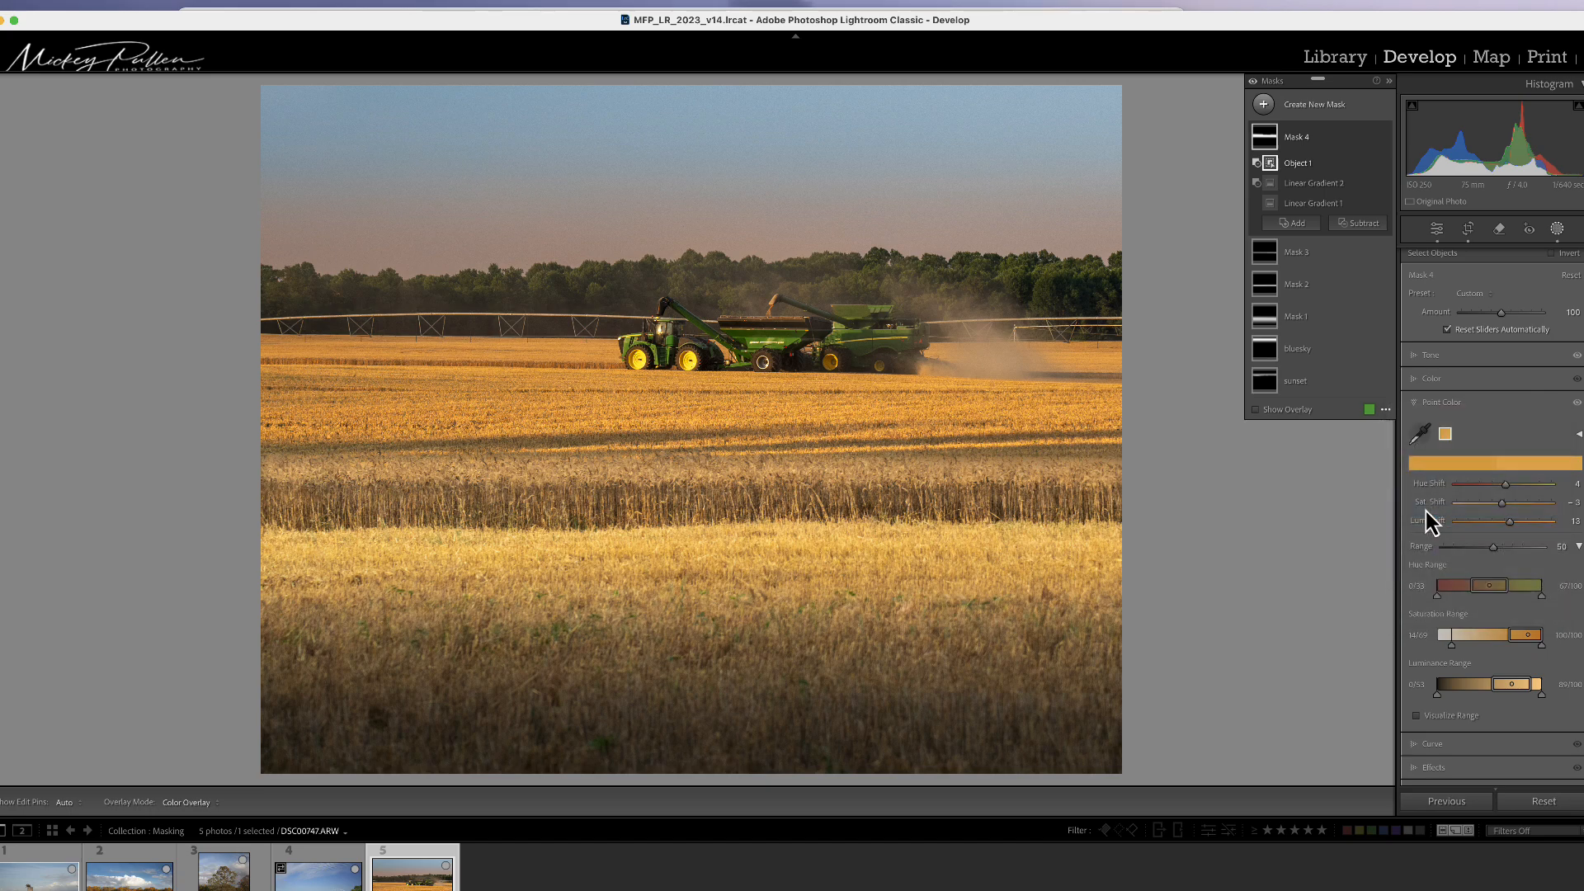
Step: Switch the mask overlay mode back to Color Overlay and hide the overlay
left_click(1255, 409)
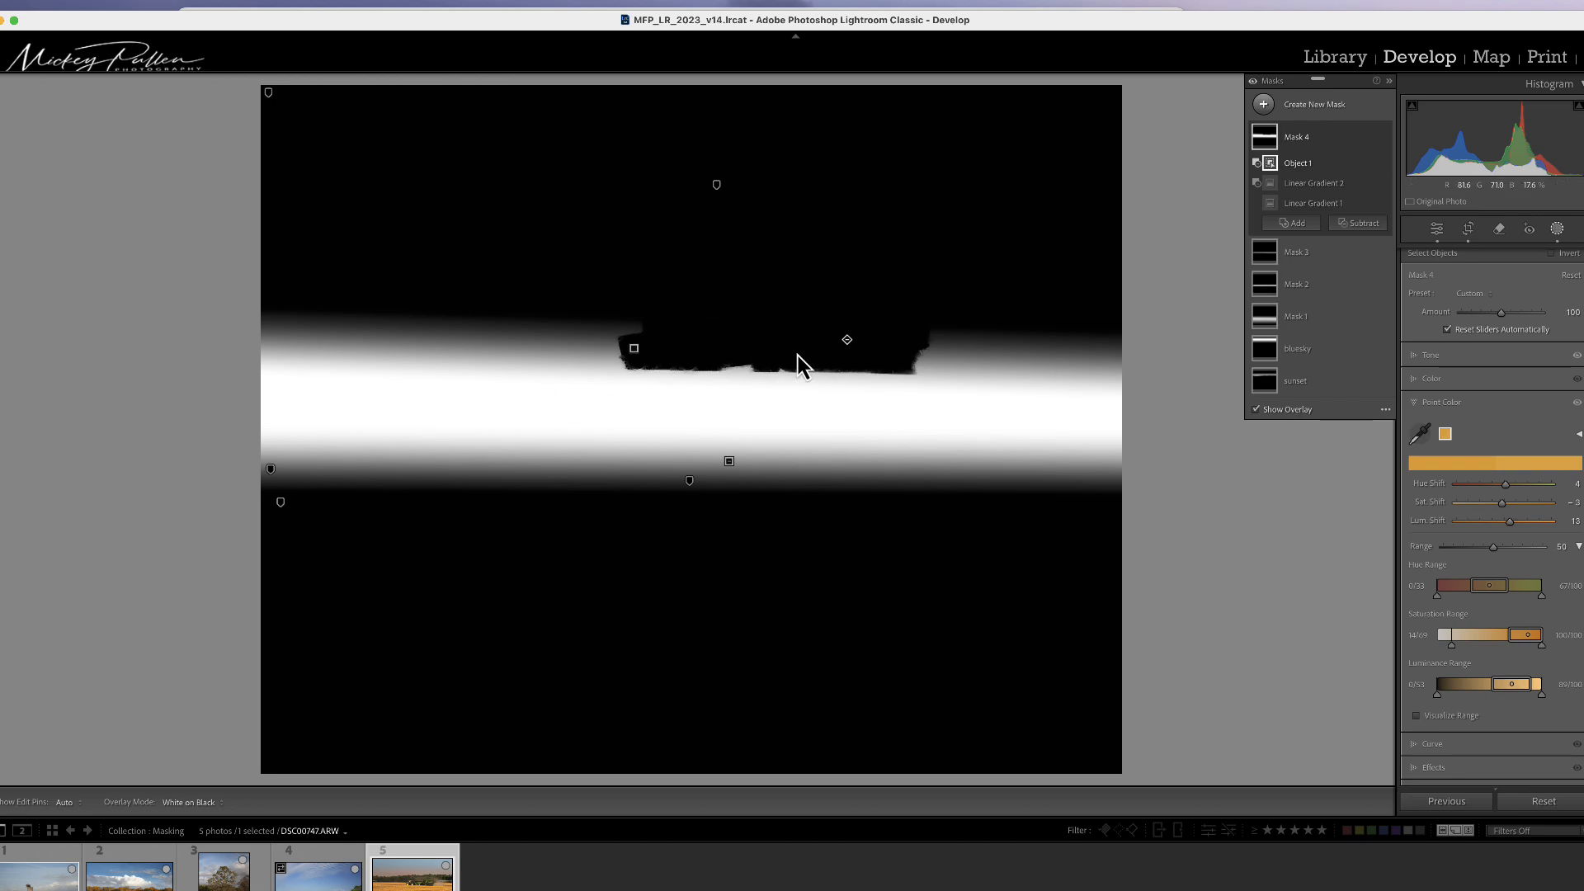
left_click(1255, 410)
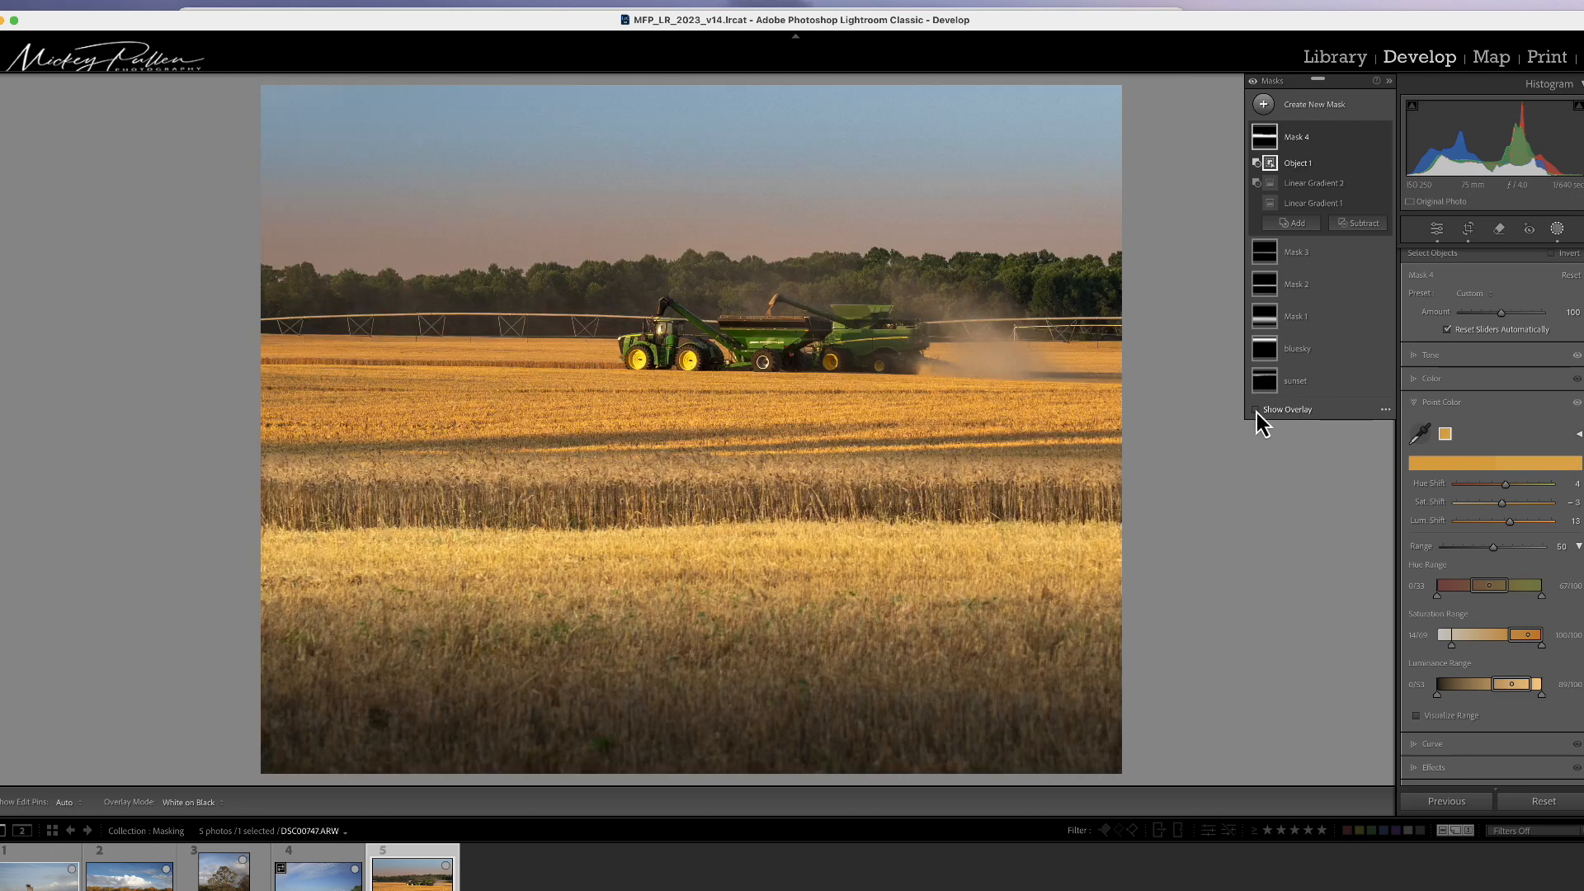
left_click(1255, 410)
left_click(1385, 410)
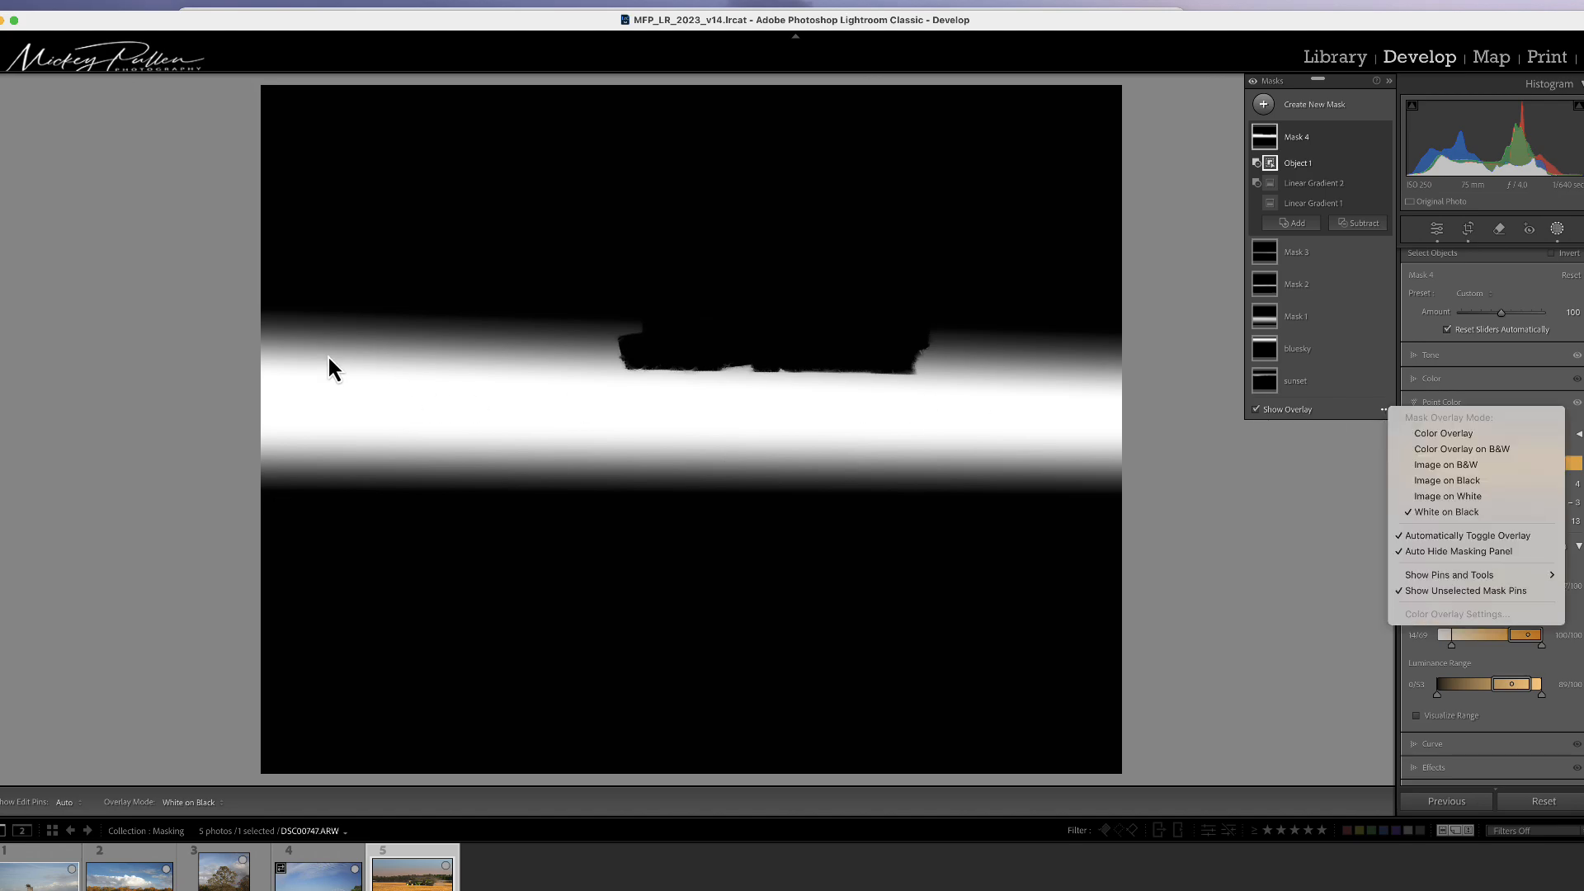
left_click(1384, 413)
left_click(1386, 411)
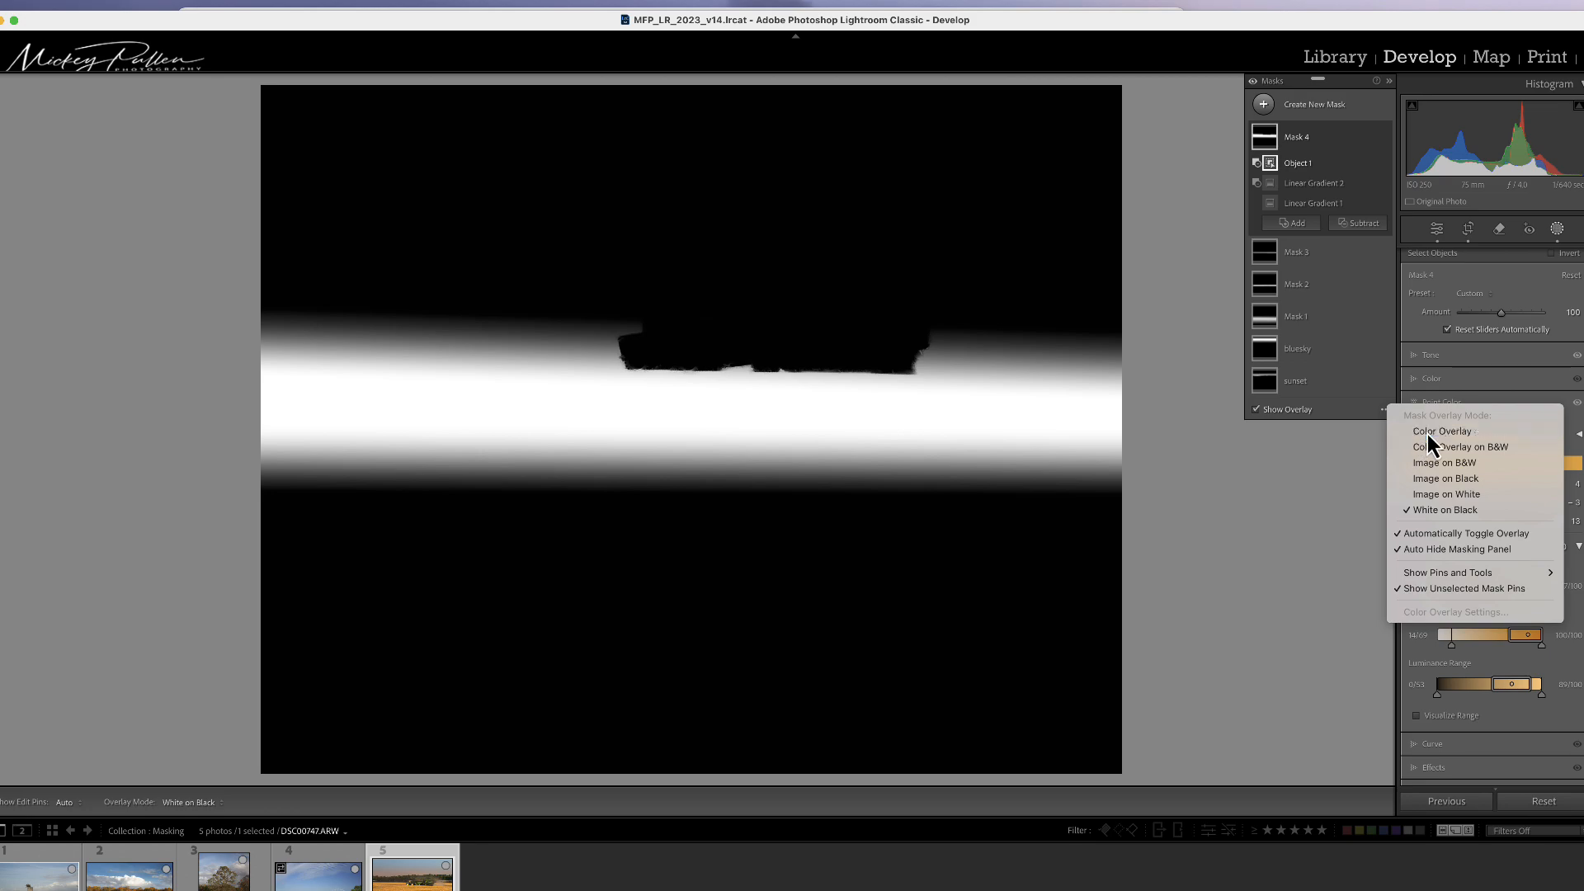
left_click(1427, 431)
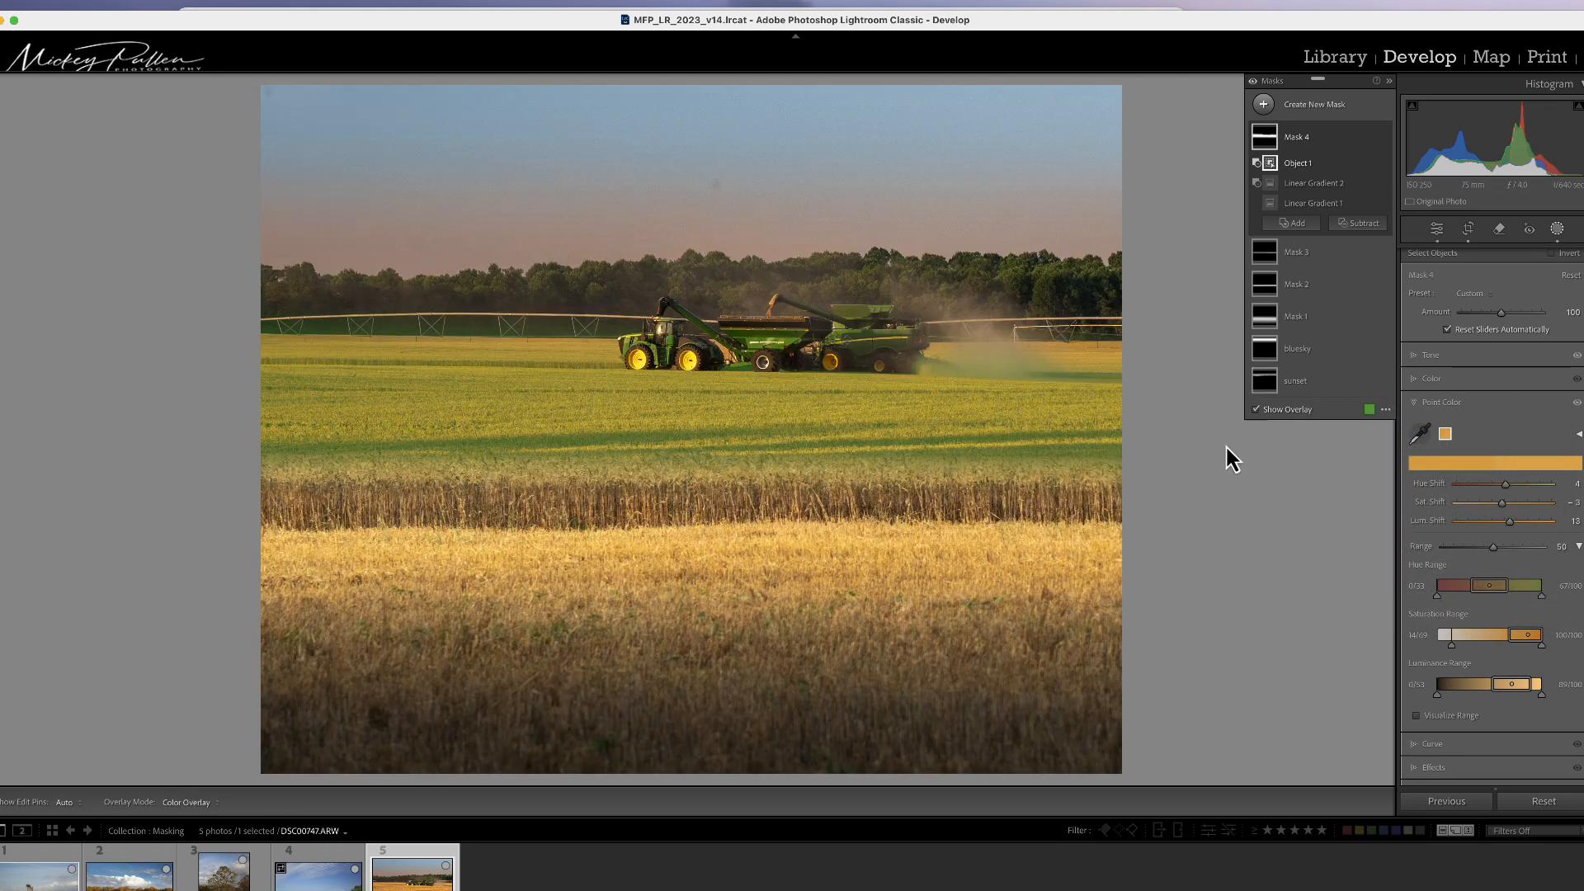
left_click(1256, 410)
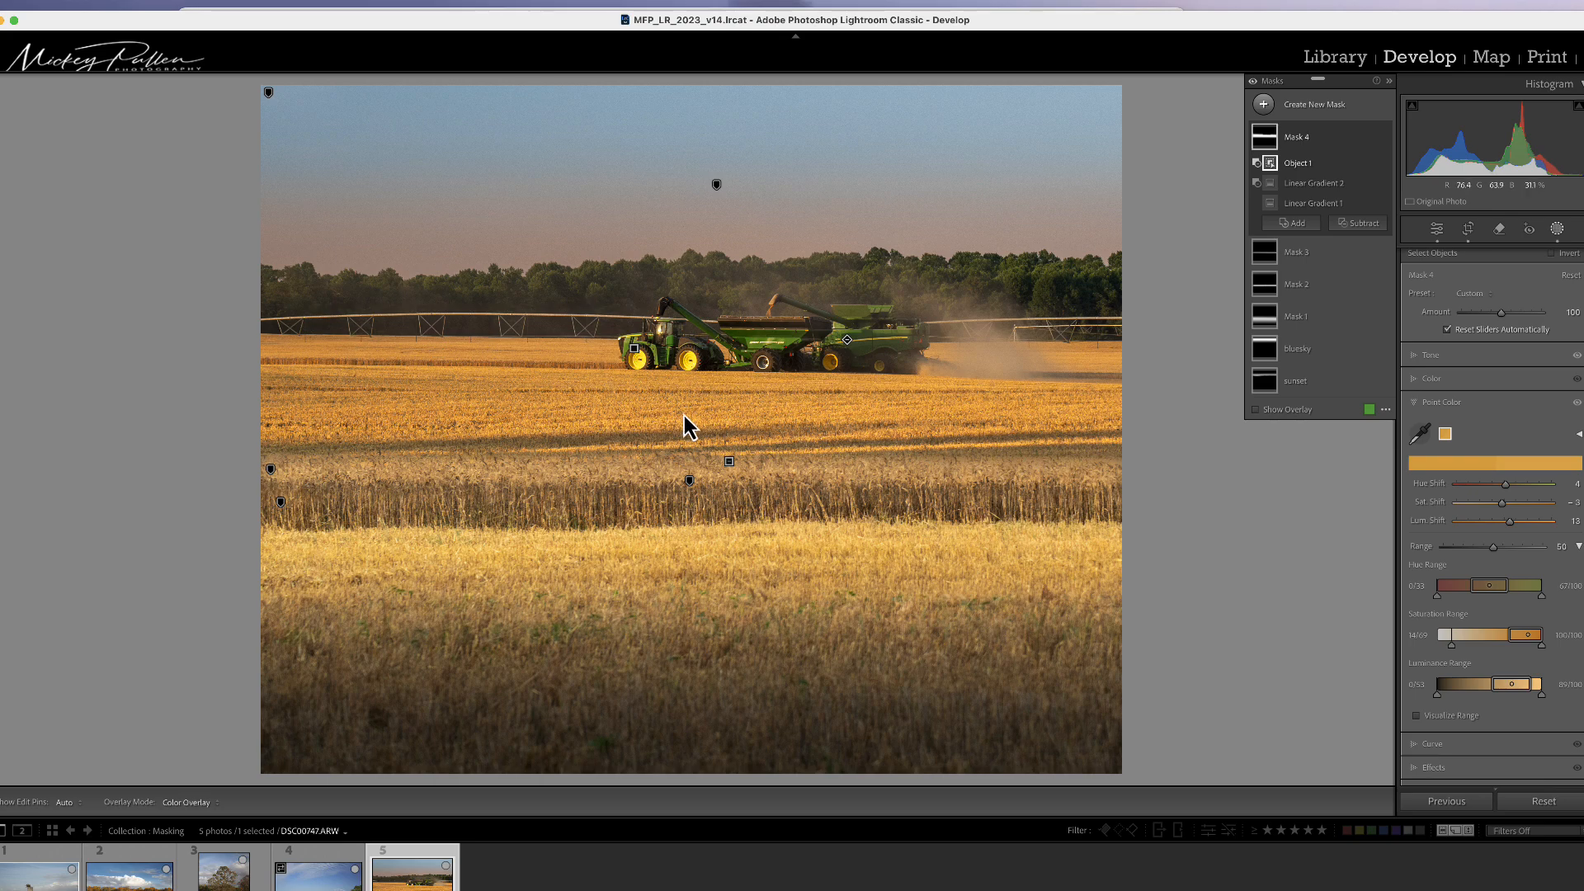
Step: Create a new radial gradient mask covering the combines and the upper wheat field
left_click(1264, 106)
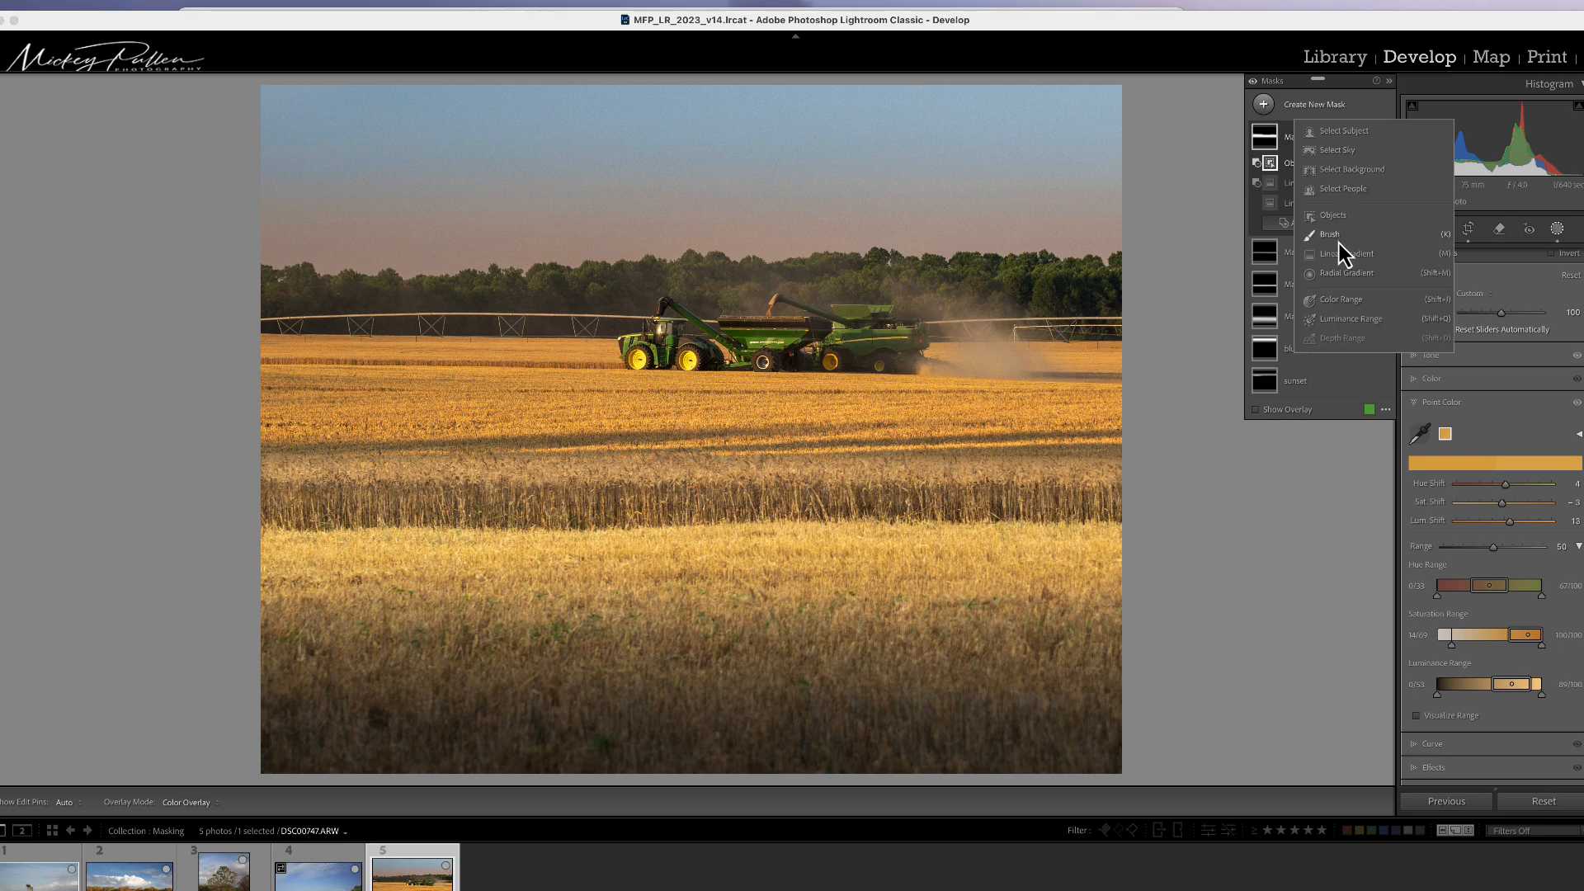
left_click(1343, 274)
left_click_drag(262, 336, 1021, 498)
left_click_drag(272, 347, 336, 369)
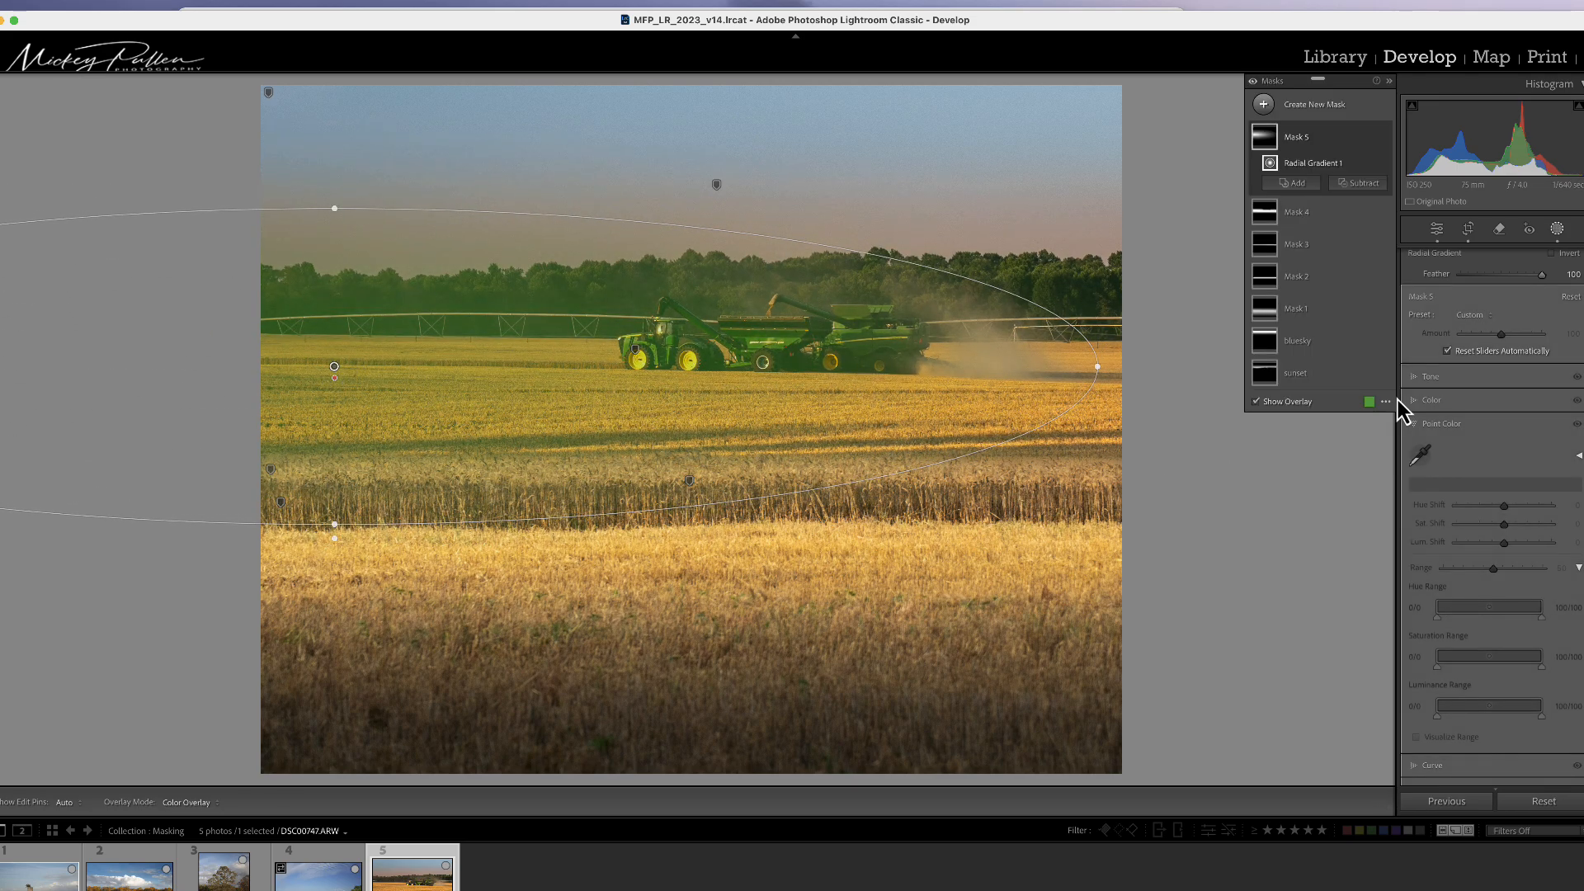
Step: Set the radial mask's Exposure to 0.46 and Dehaze to −20
left_click(1429, 377)
left_click_drag(1501, 393, 1511, 397)
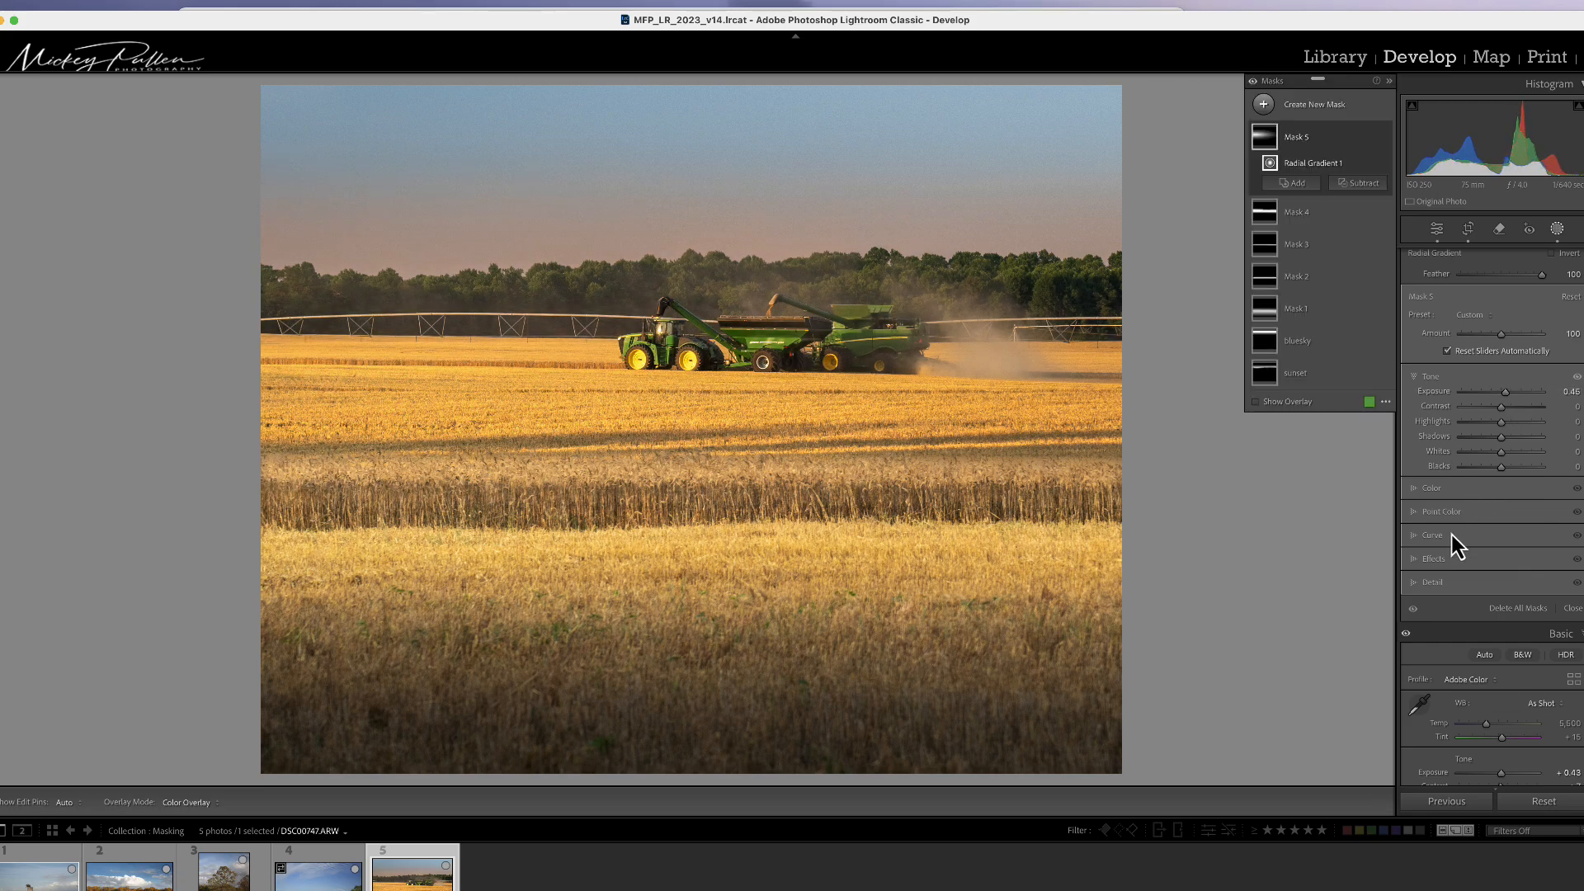
left_click(1440, 559)
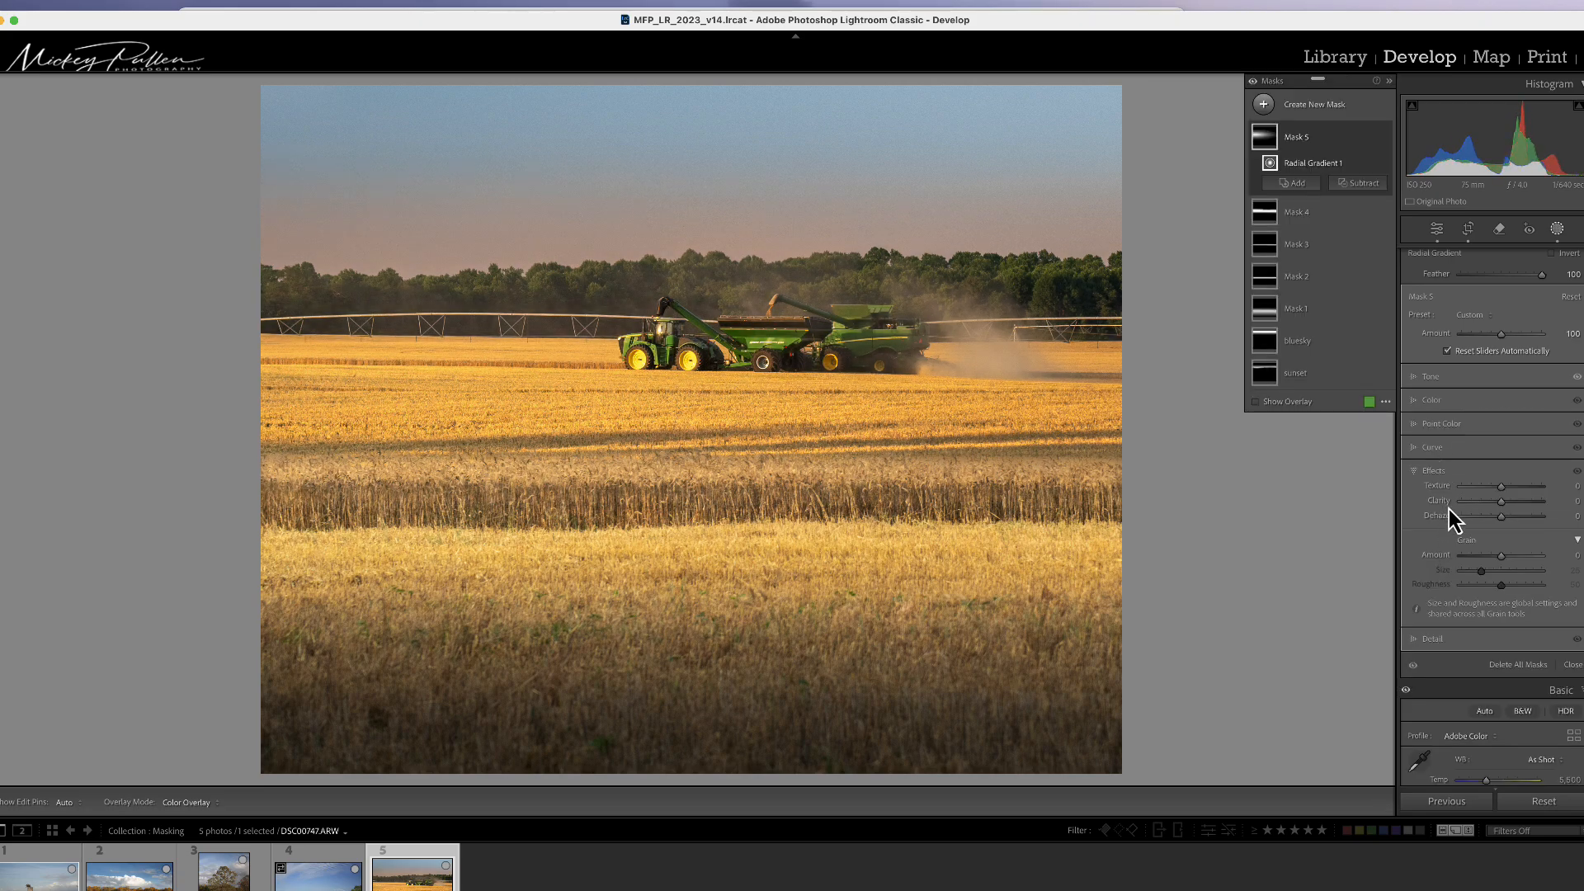
left_click_drag(1503, 519, 1495, 519)
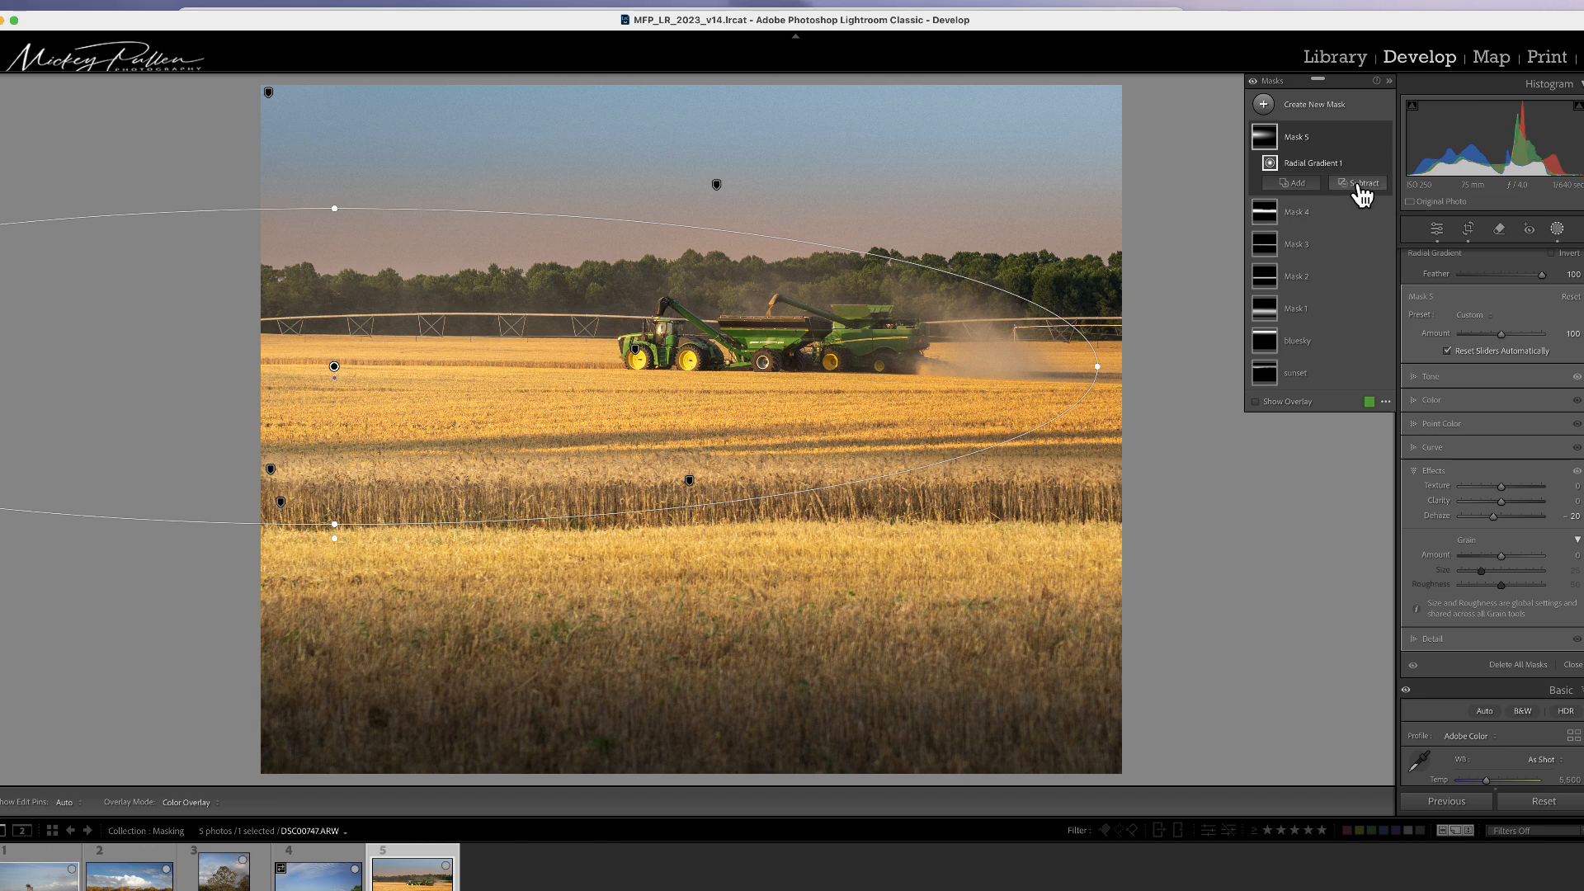
Step: Intersect Mask 5 with a linear gradient running left to right across the combines
left_click(1370, 137)
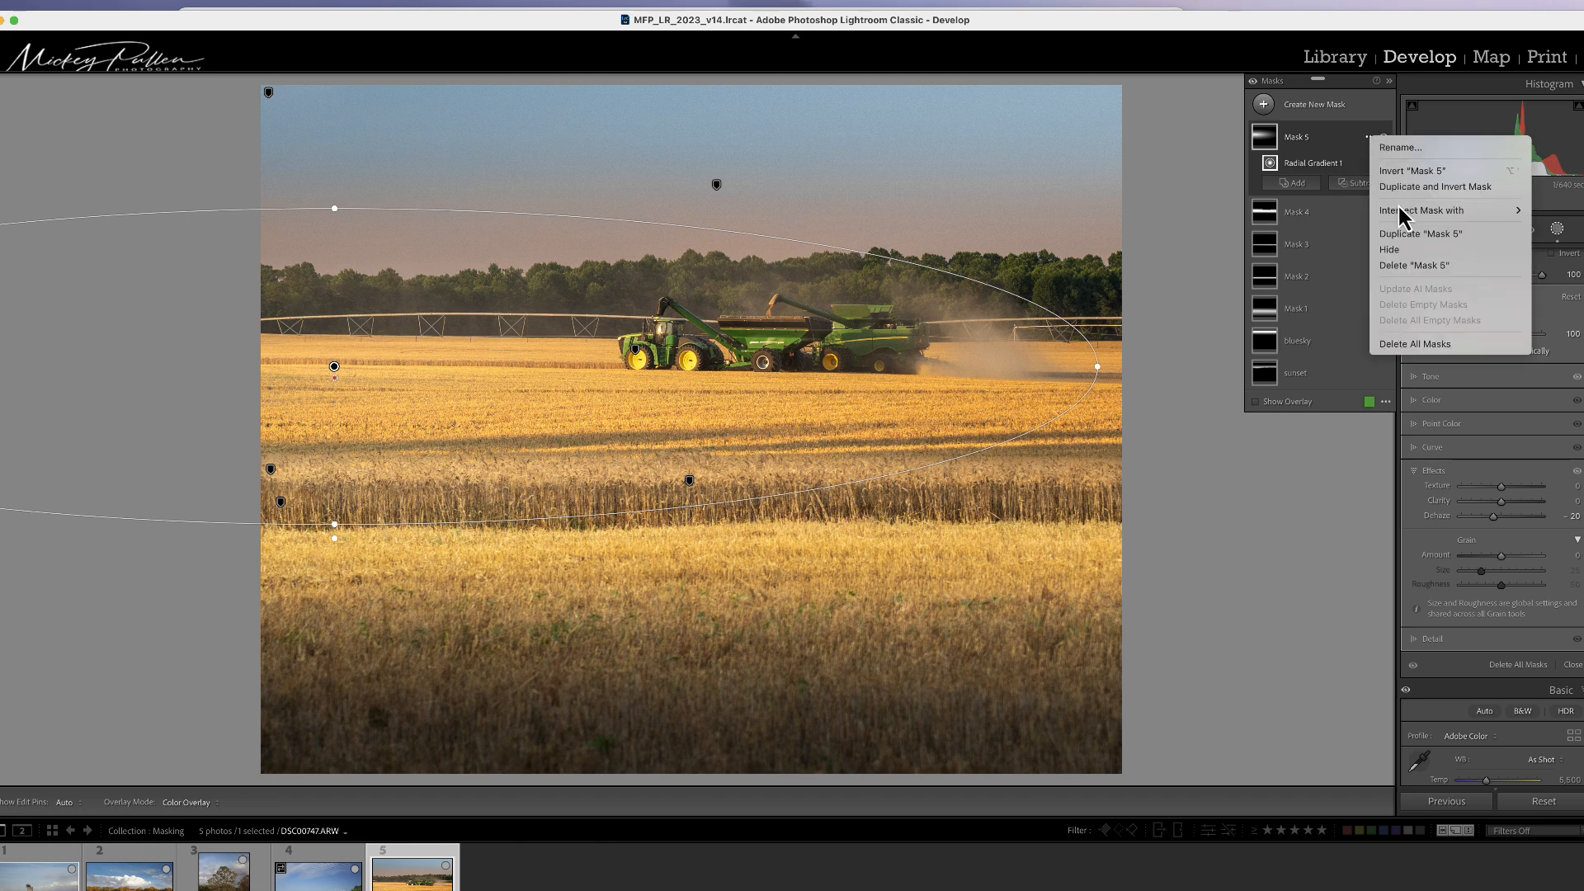
mouse_move(1411, 211)
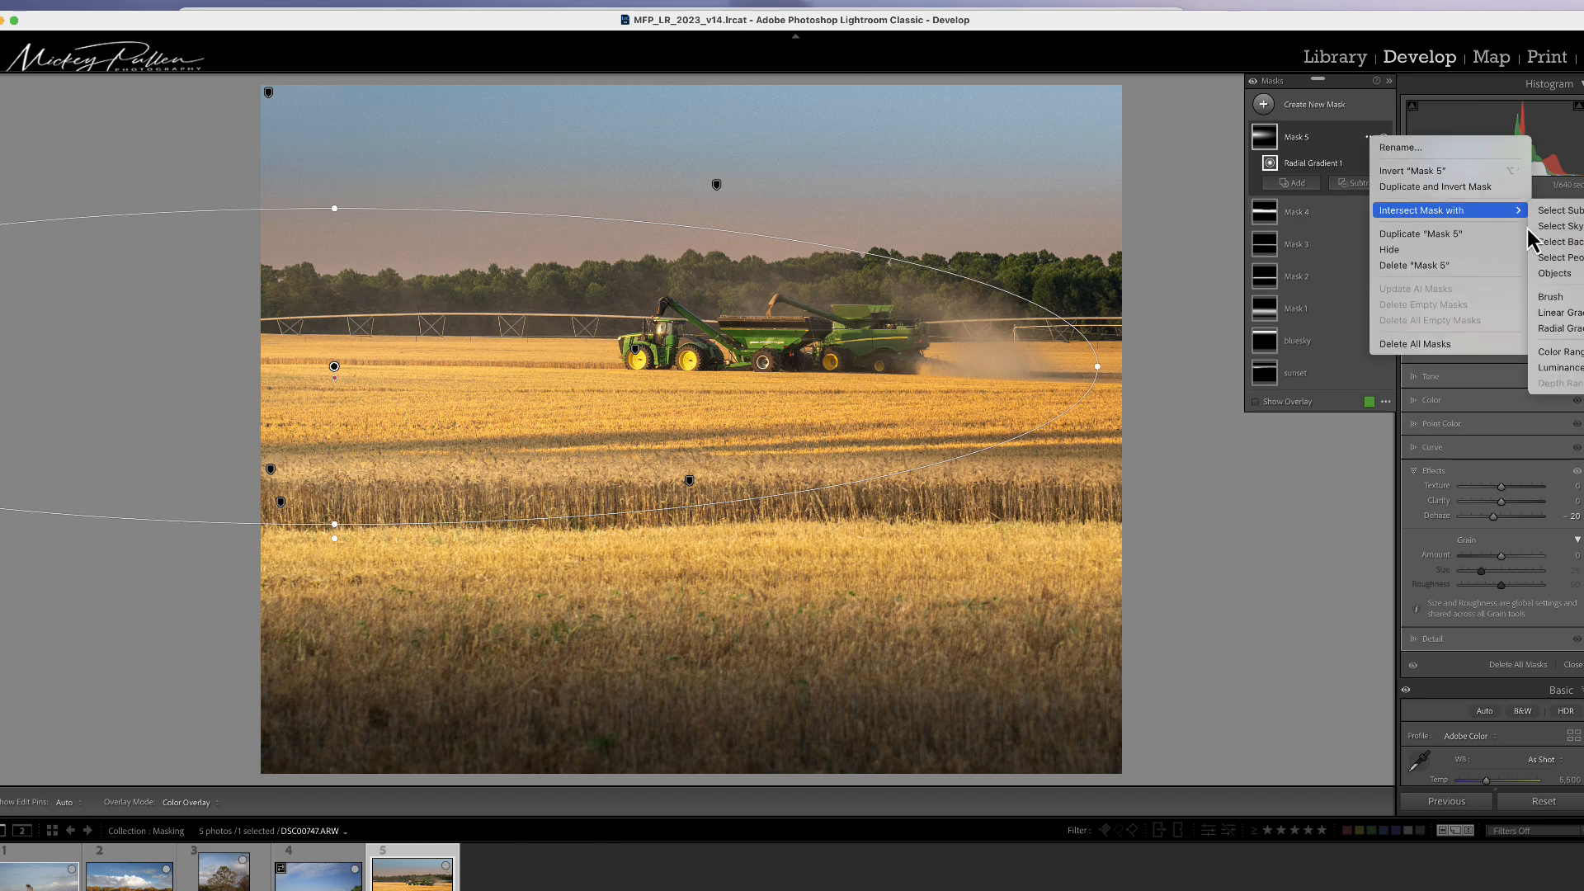
left_click(1574, 313)
left_click_drag(308, 322, 929, 358)
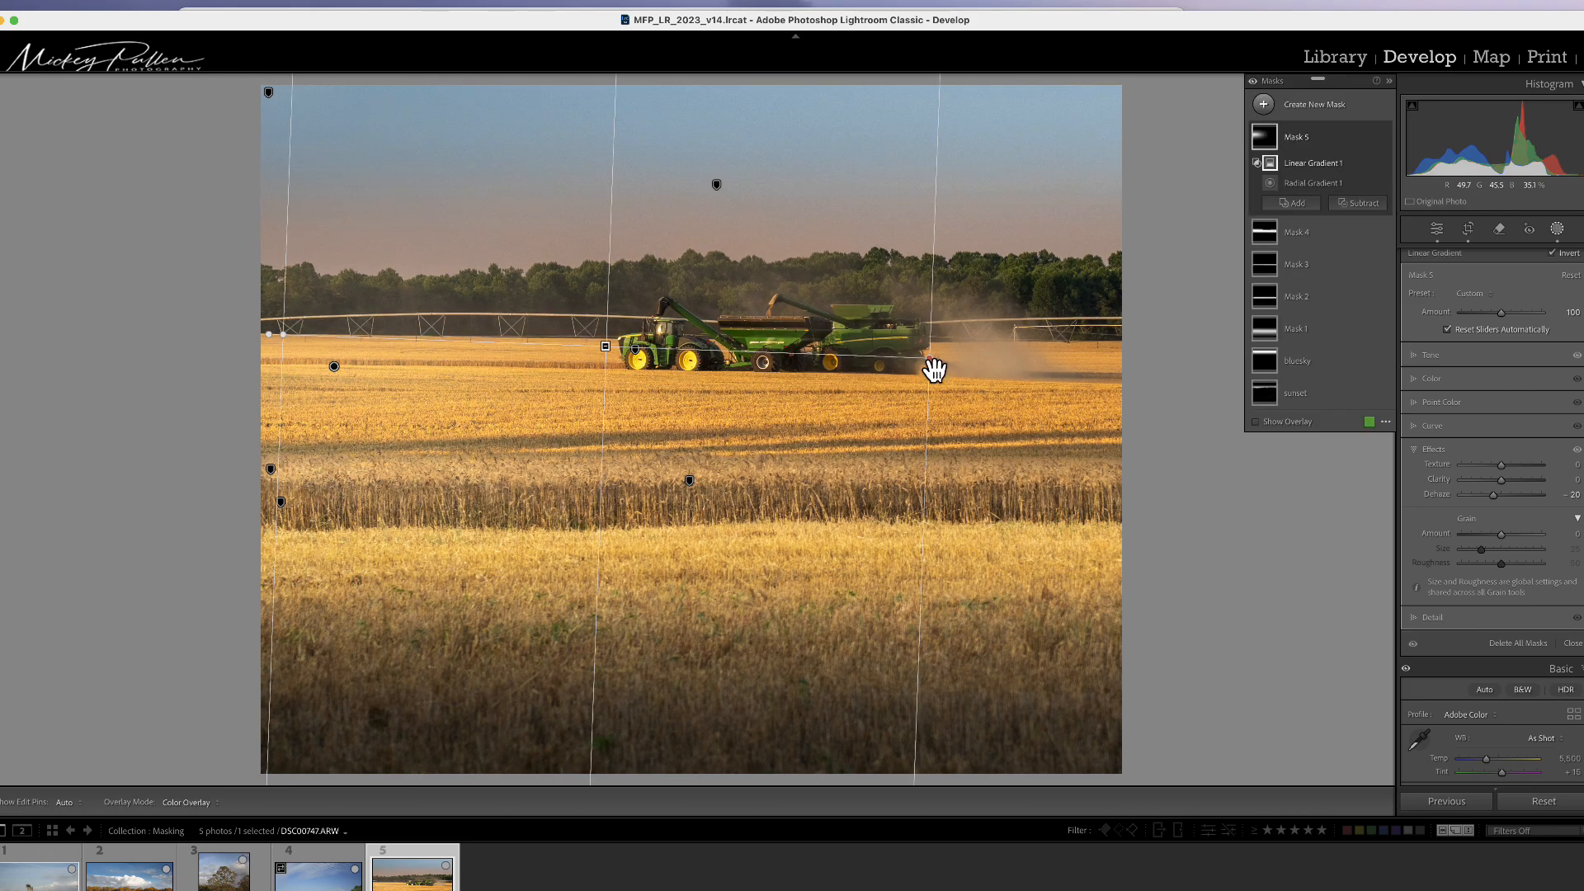
Step: Switch the overlay mode to White on Black and reposition the linear gradient so it fades toward the right
left_click(1385, 422)
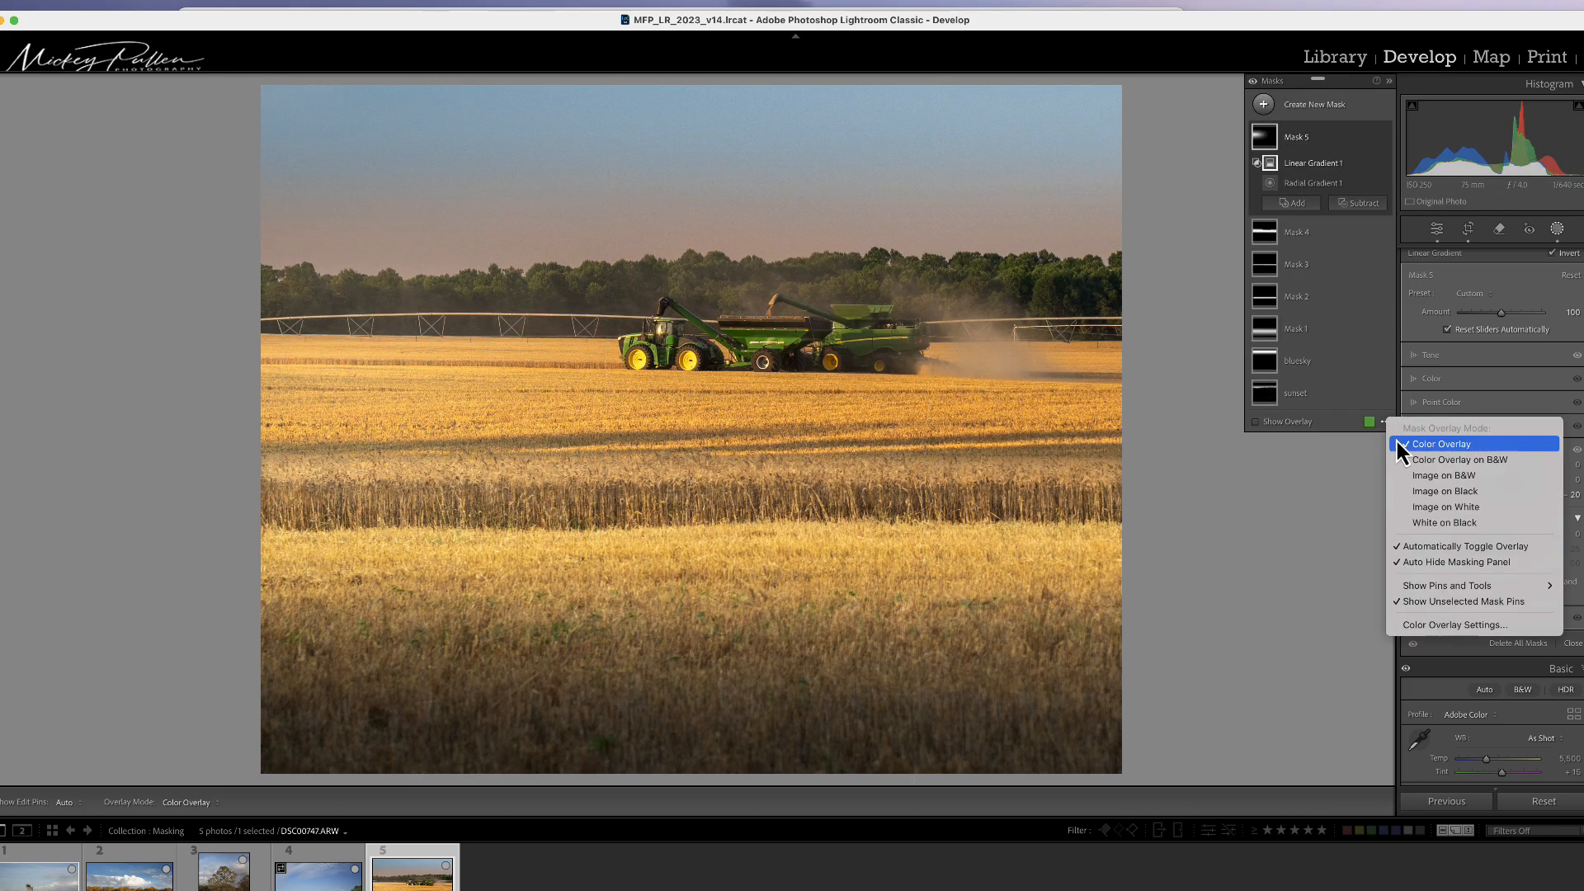
left_click(1436, 522)
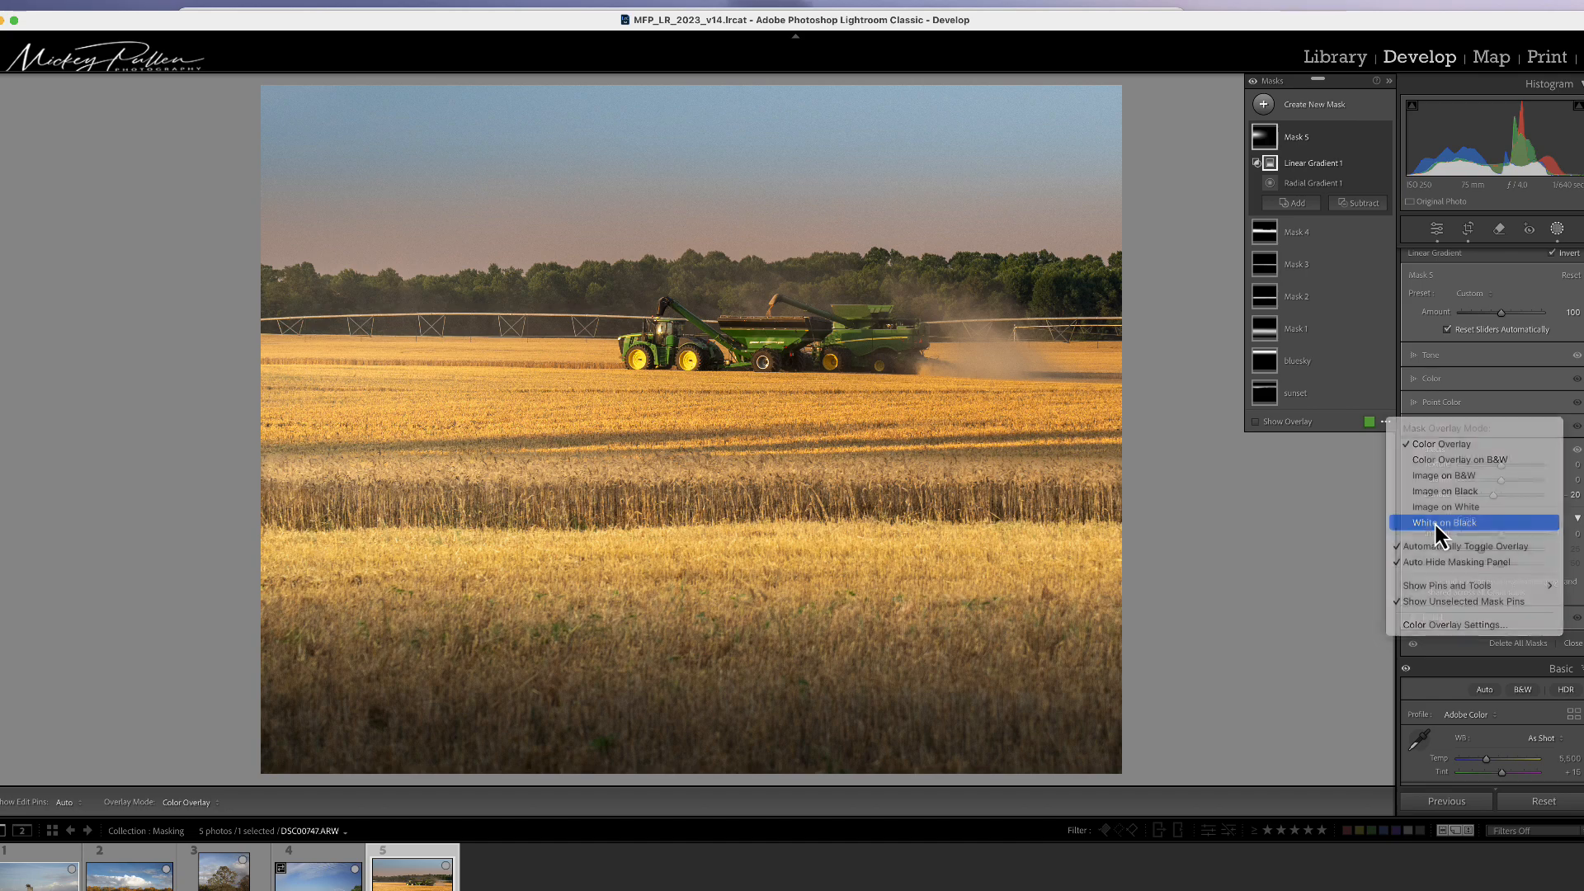
left_click(1255, 422)
left_click_drag(607, 350, 870, 421)
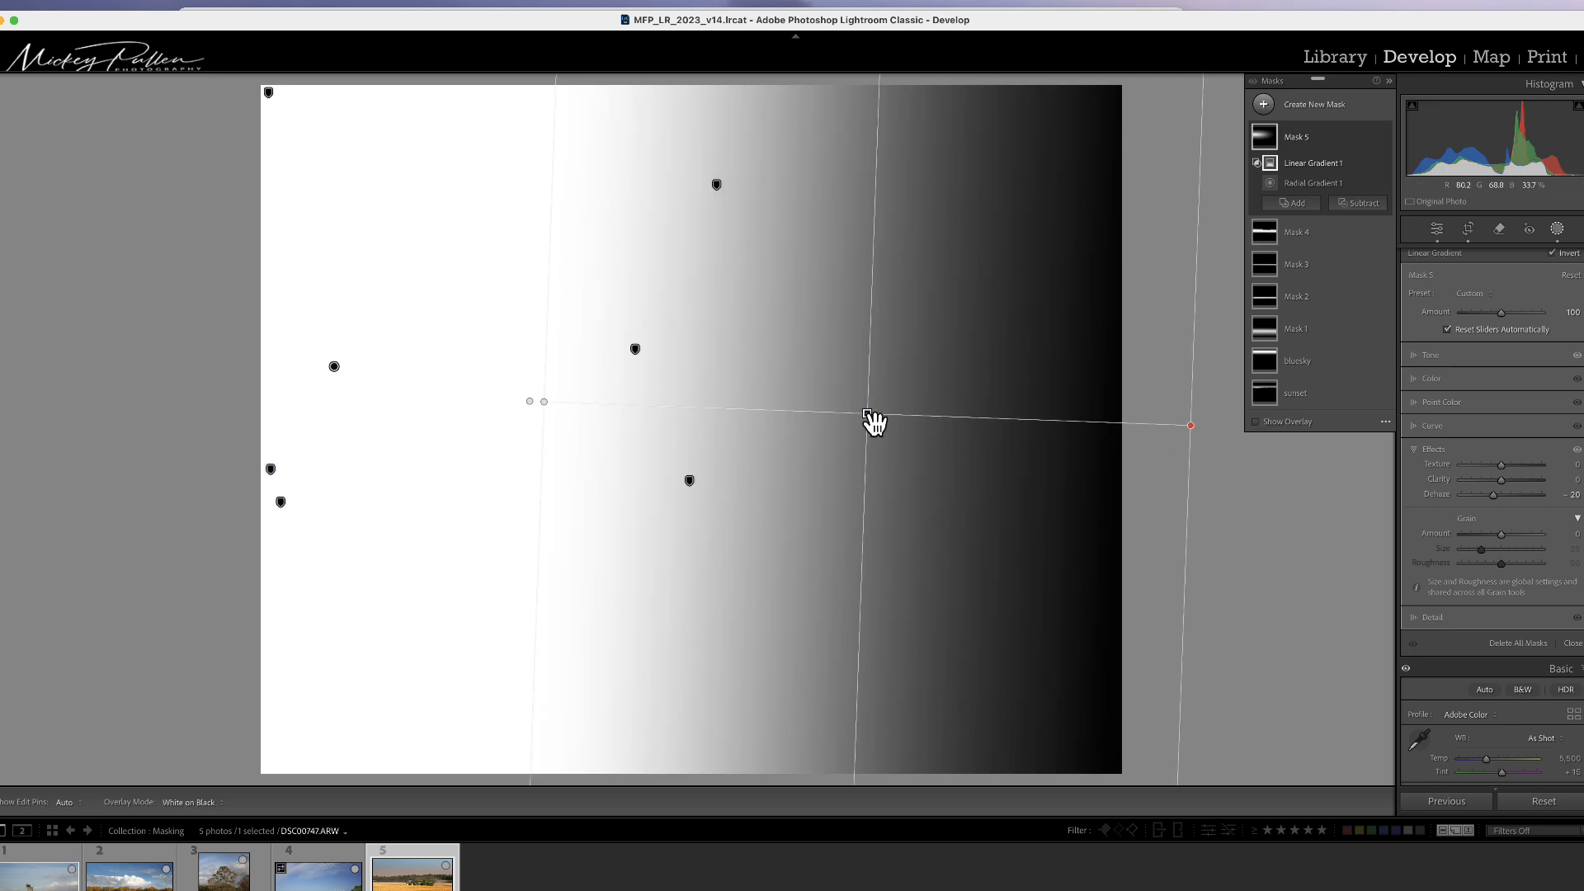
mouse_move(870, 418)
left_mouse_down()
mouse_move(628, 419)
mouse_move(941, 418)
mouse_move(714, 424)
mouse_move(869, 428)
mouse_move(831, 438)
mouse_move(863, 456)
mouse_move(845, 424)
mouse_move(877, 427)
left_mouse_up()
Step: Toggle Mask 5's visibility on and off to compare its effect
left_click(1384, 138)
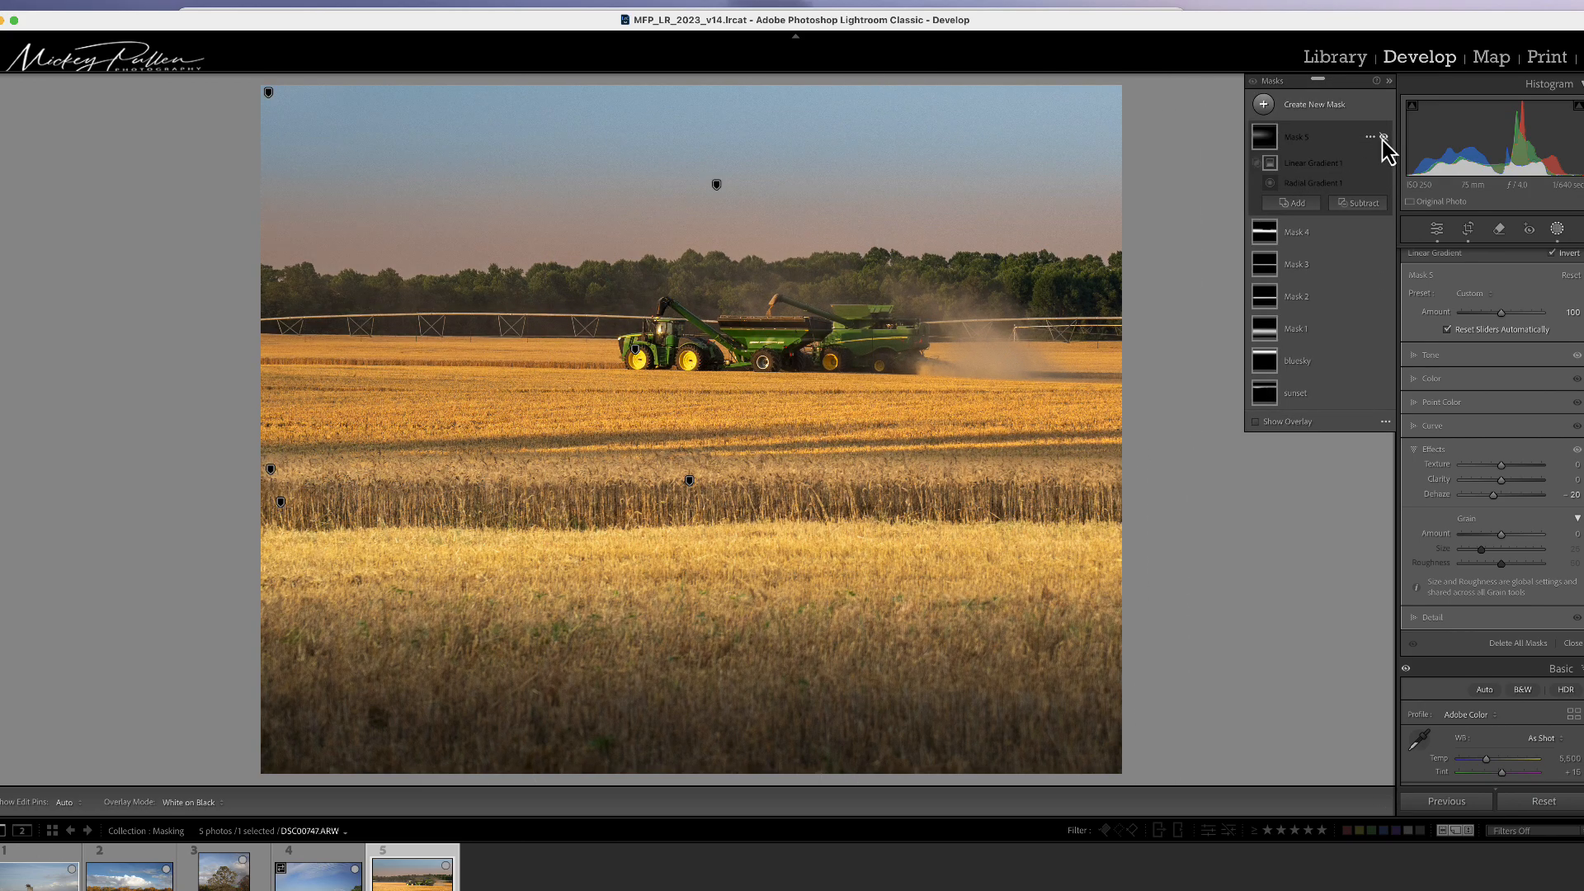
left_click(1383, 138)
left_click(1384, 137)
left_click(1384, 137)
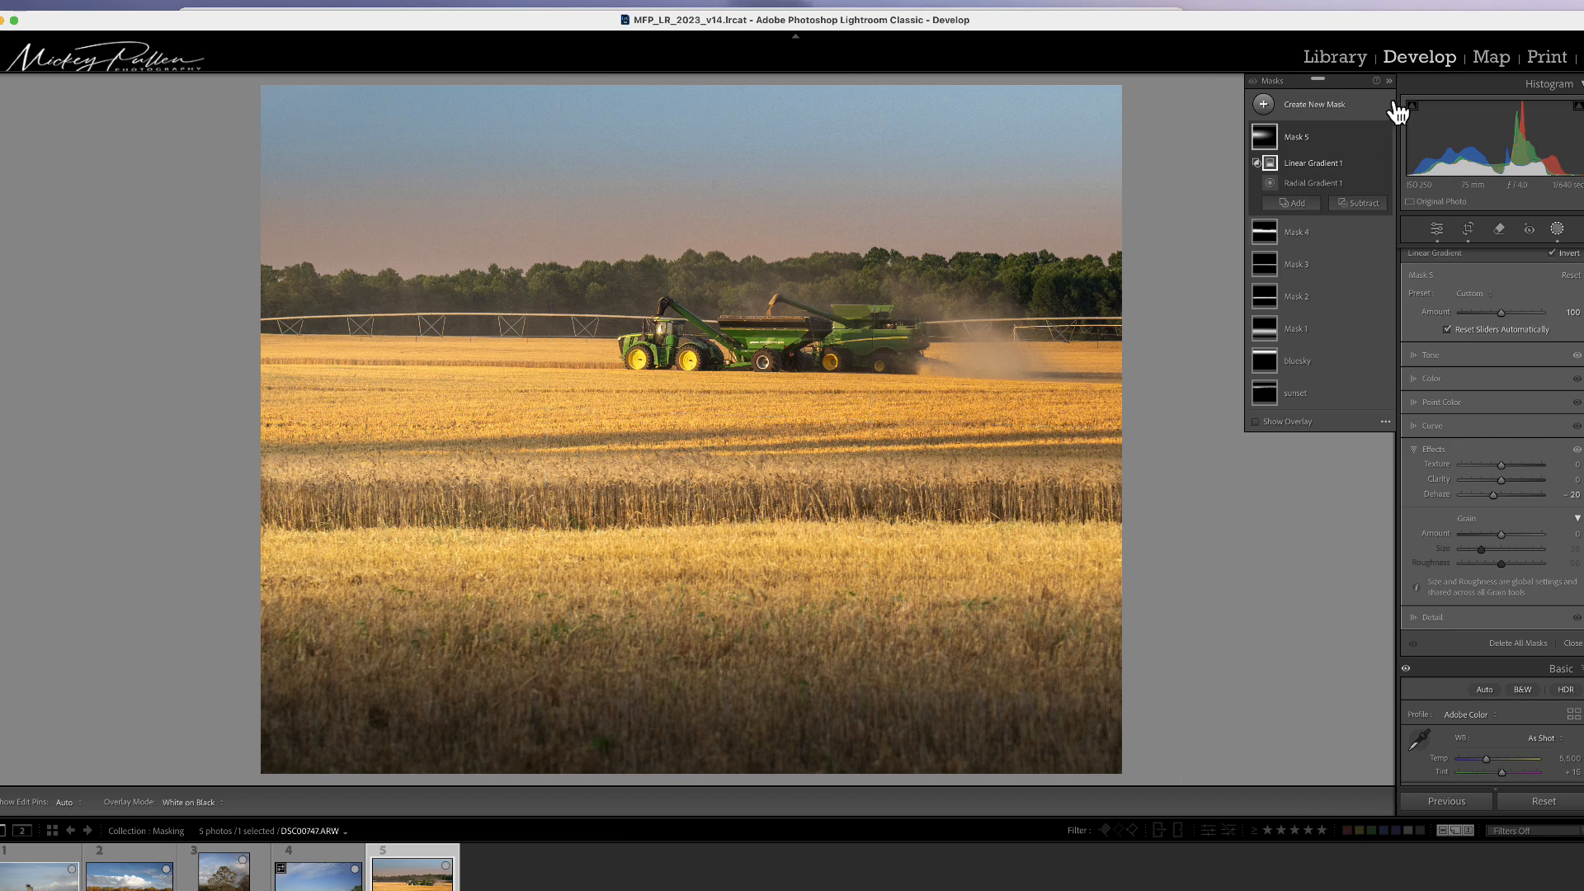
Step: Close masking and compare the before and after views of the photo
left_click(1557, 231)
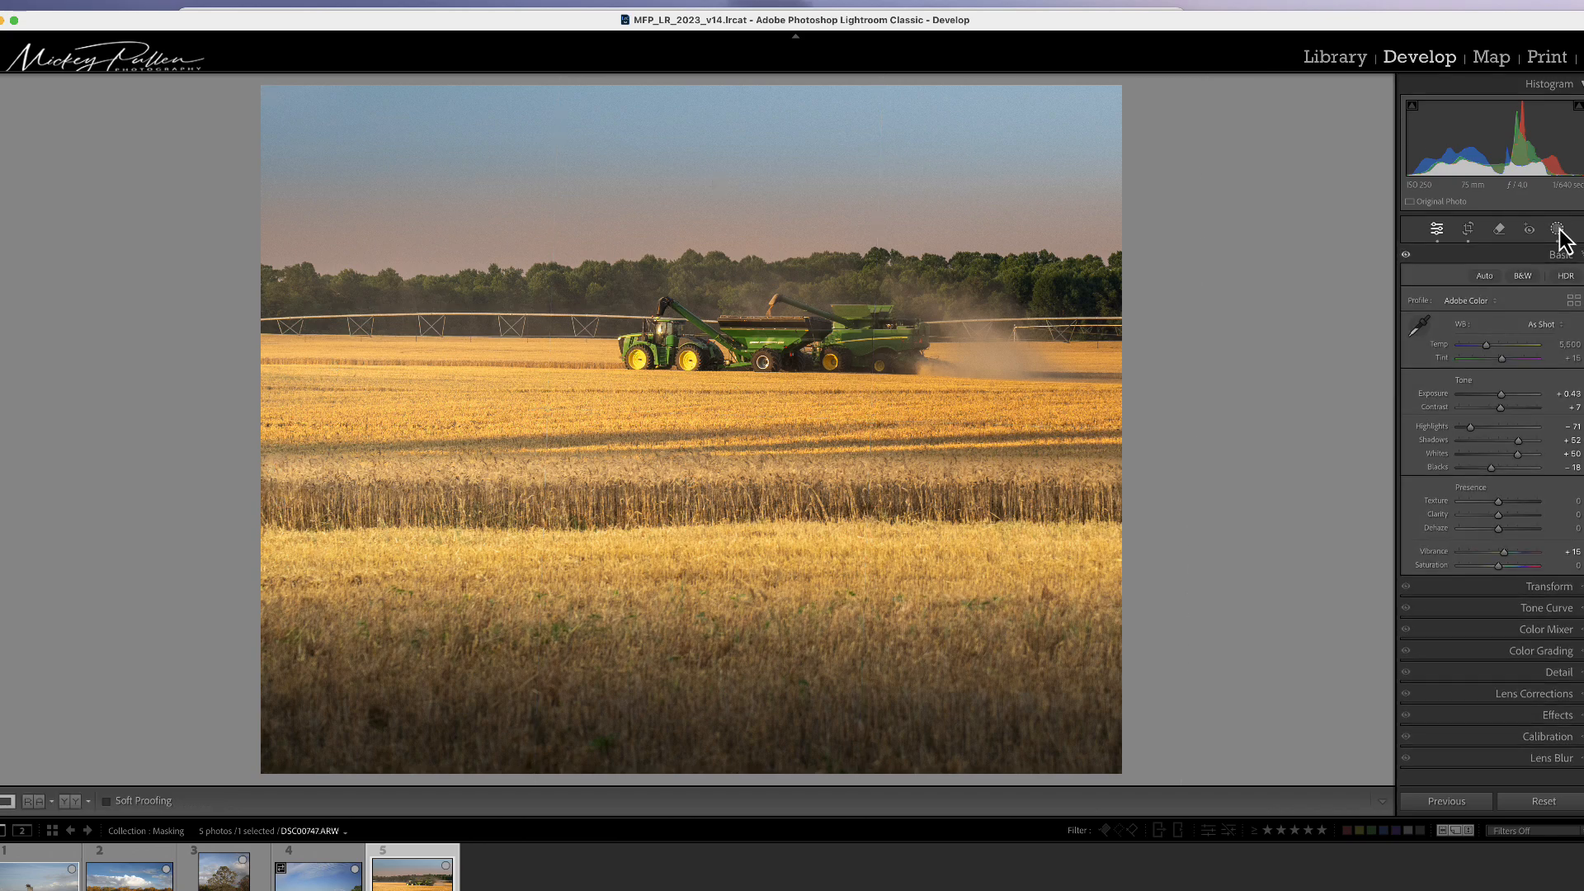
key("backslash")
key("backslash")
key("backslash")
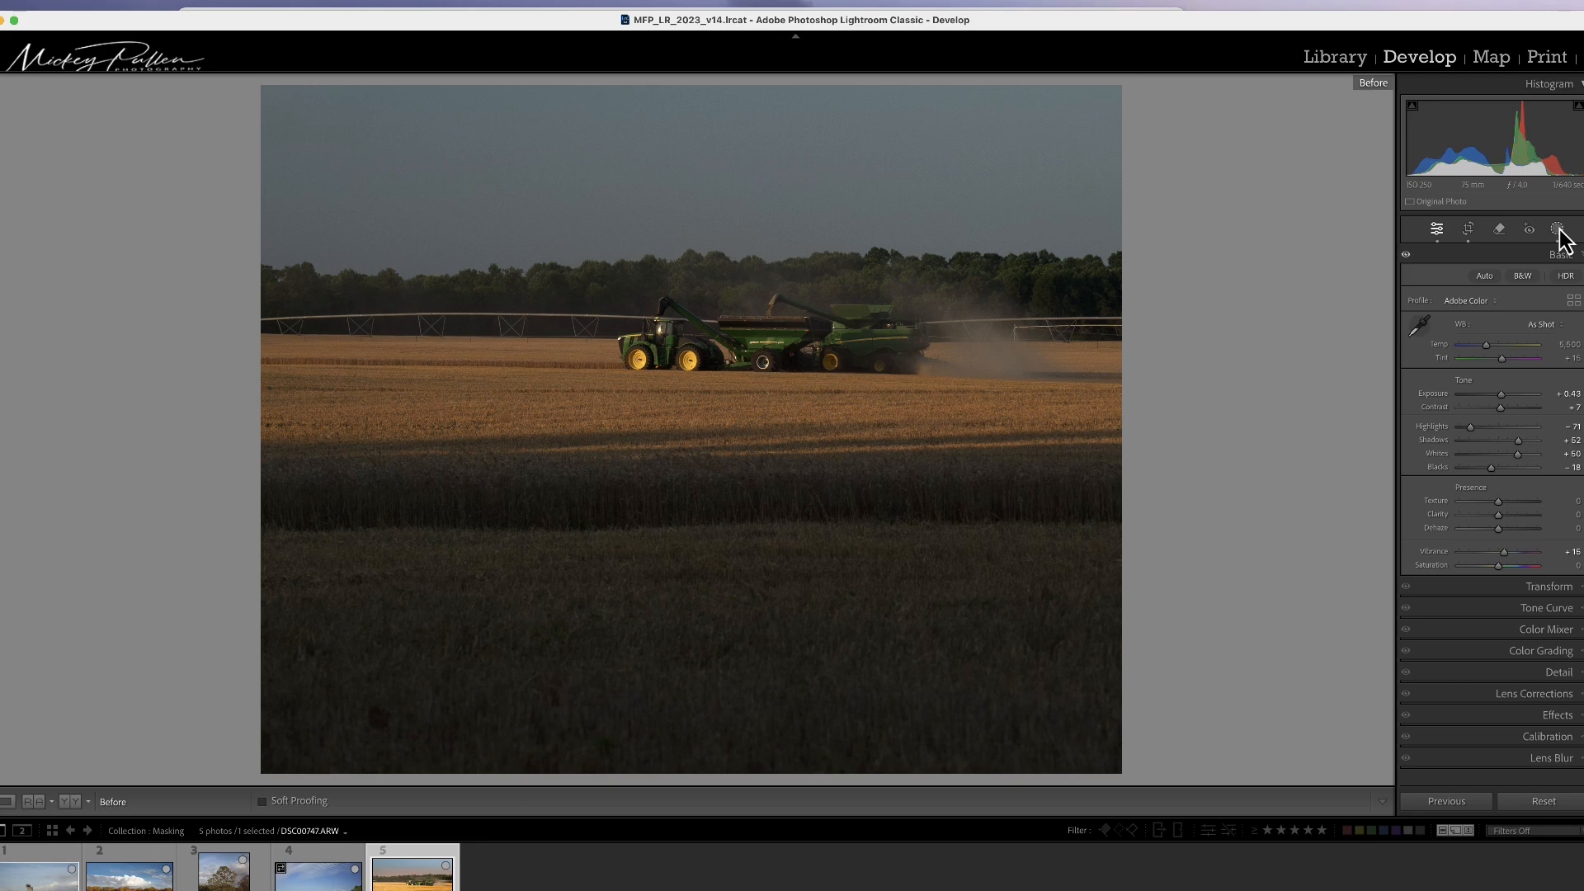
key("backslash")
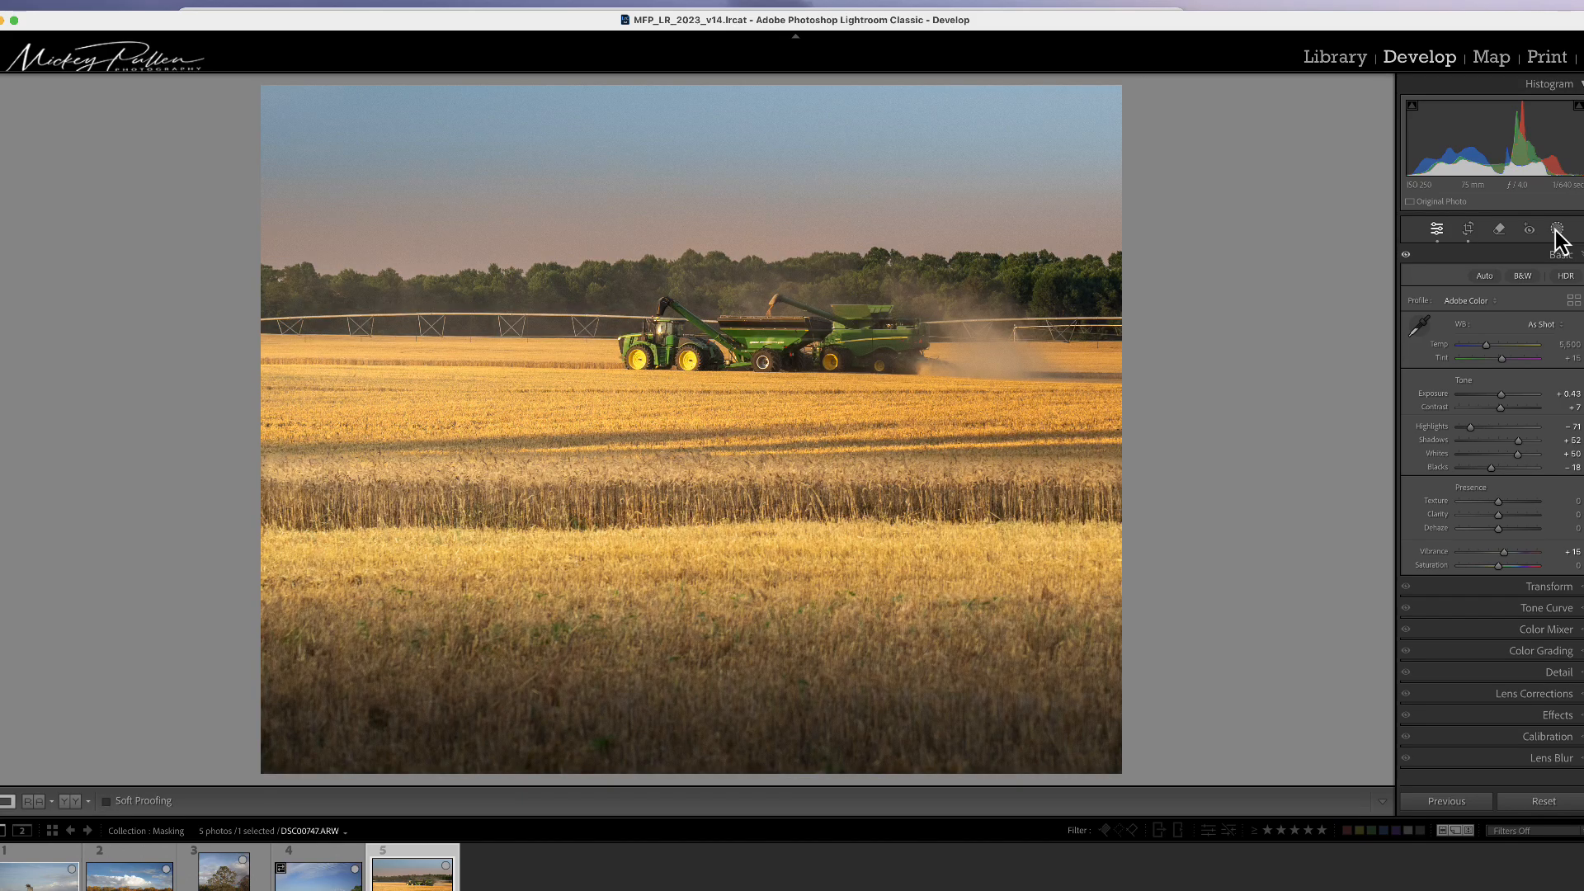
Step: Add an inverted radial gradient mask centered on the field, extending beyond the frame edges
key("super+minus")
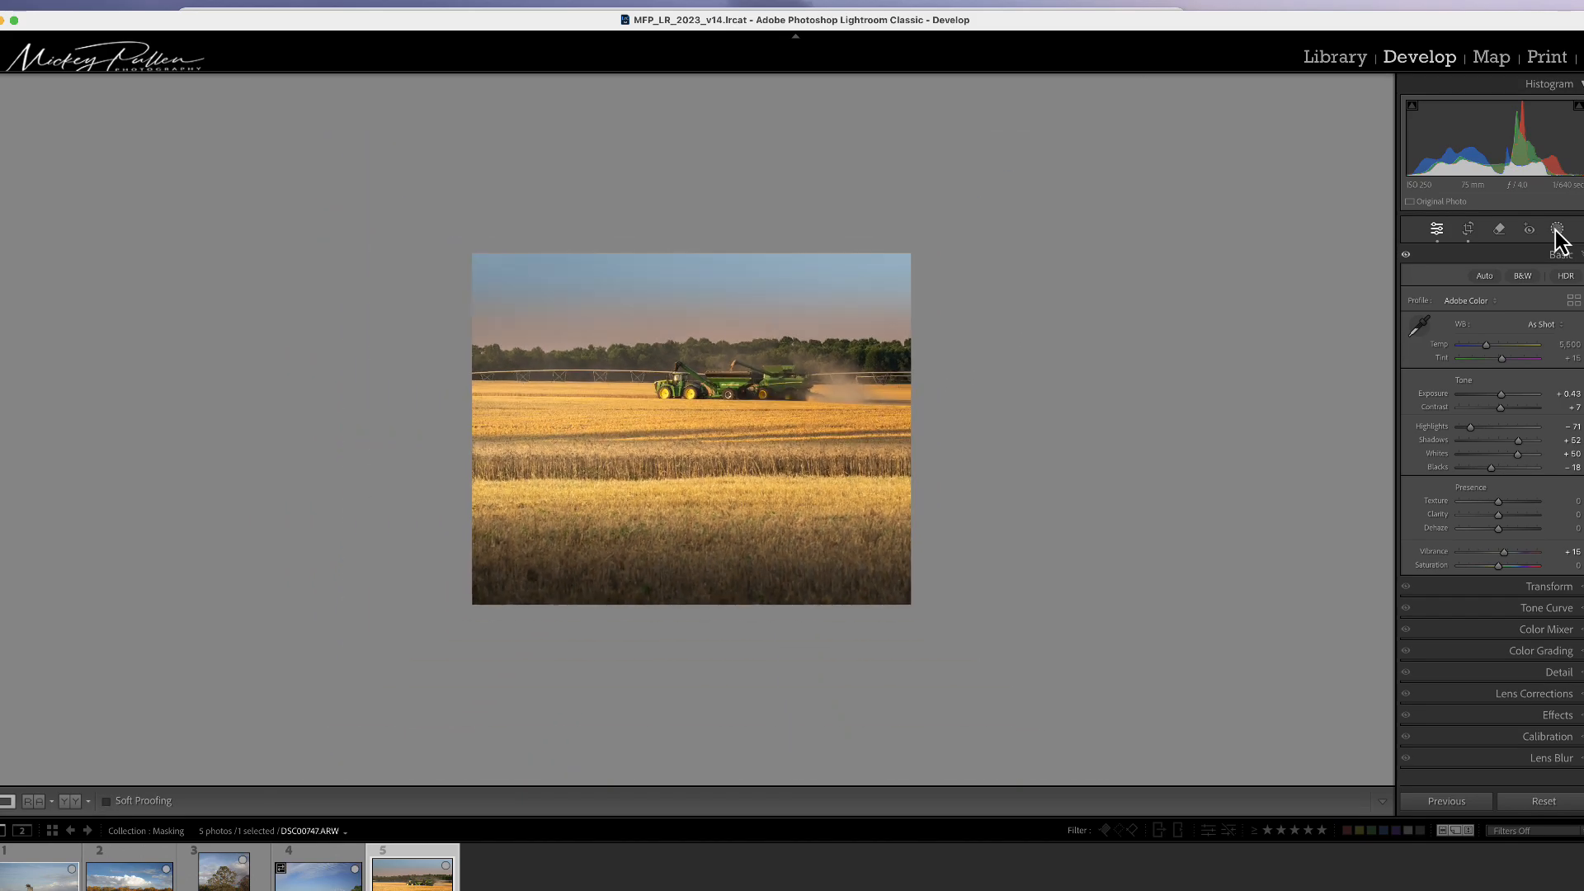
left_click(1557, 230)
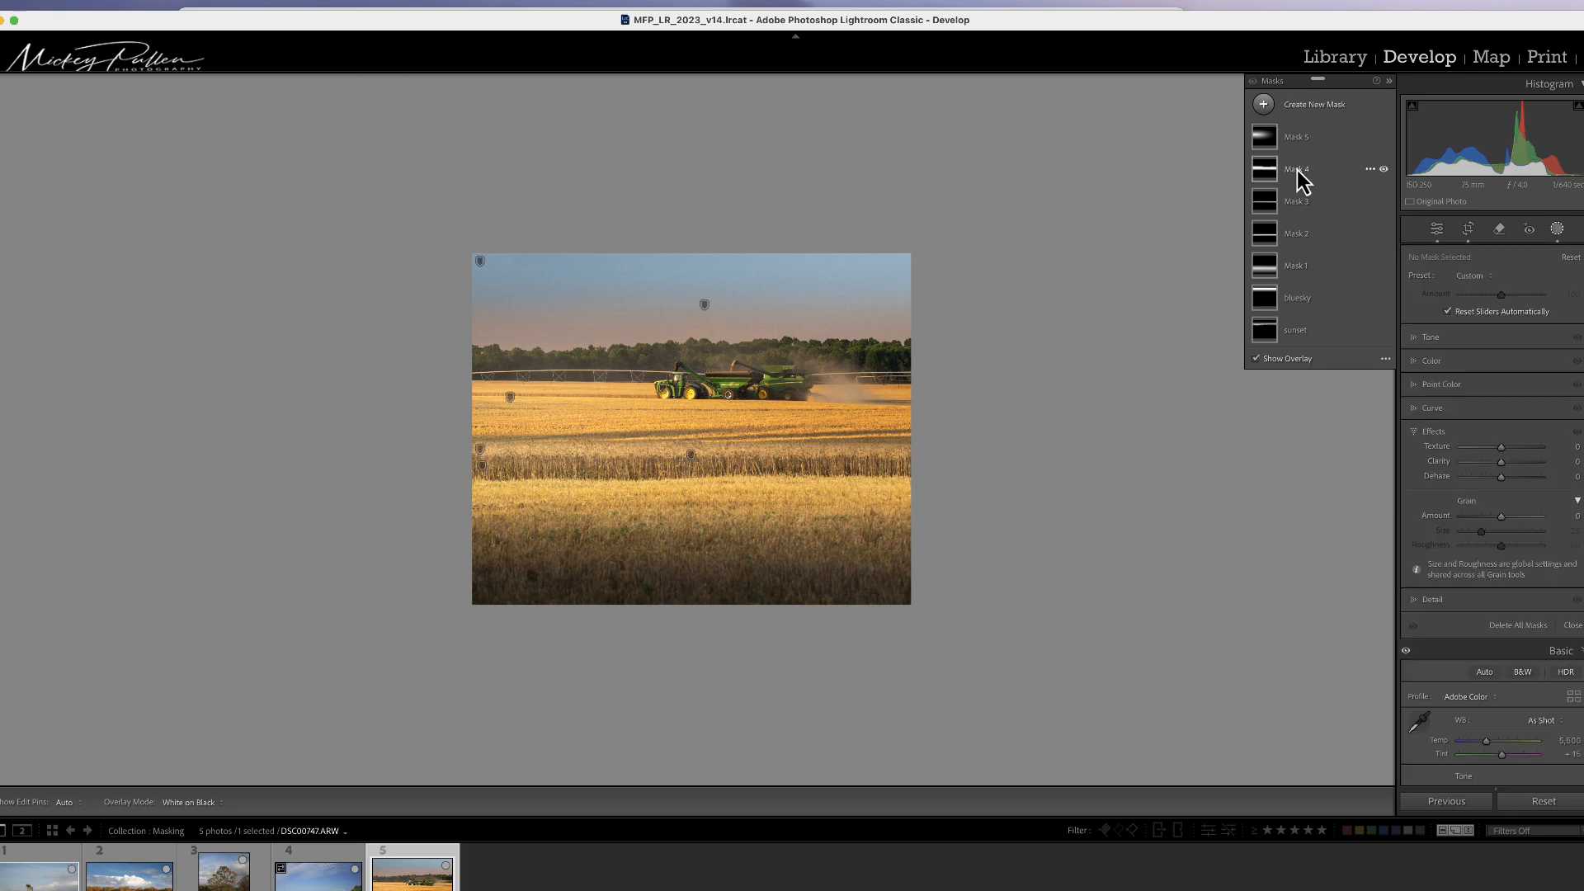
left_click(1264, 105)
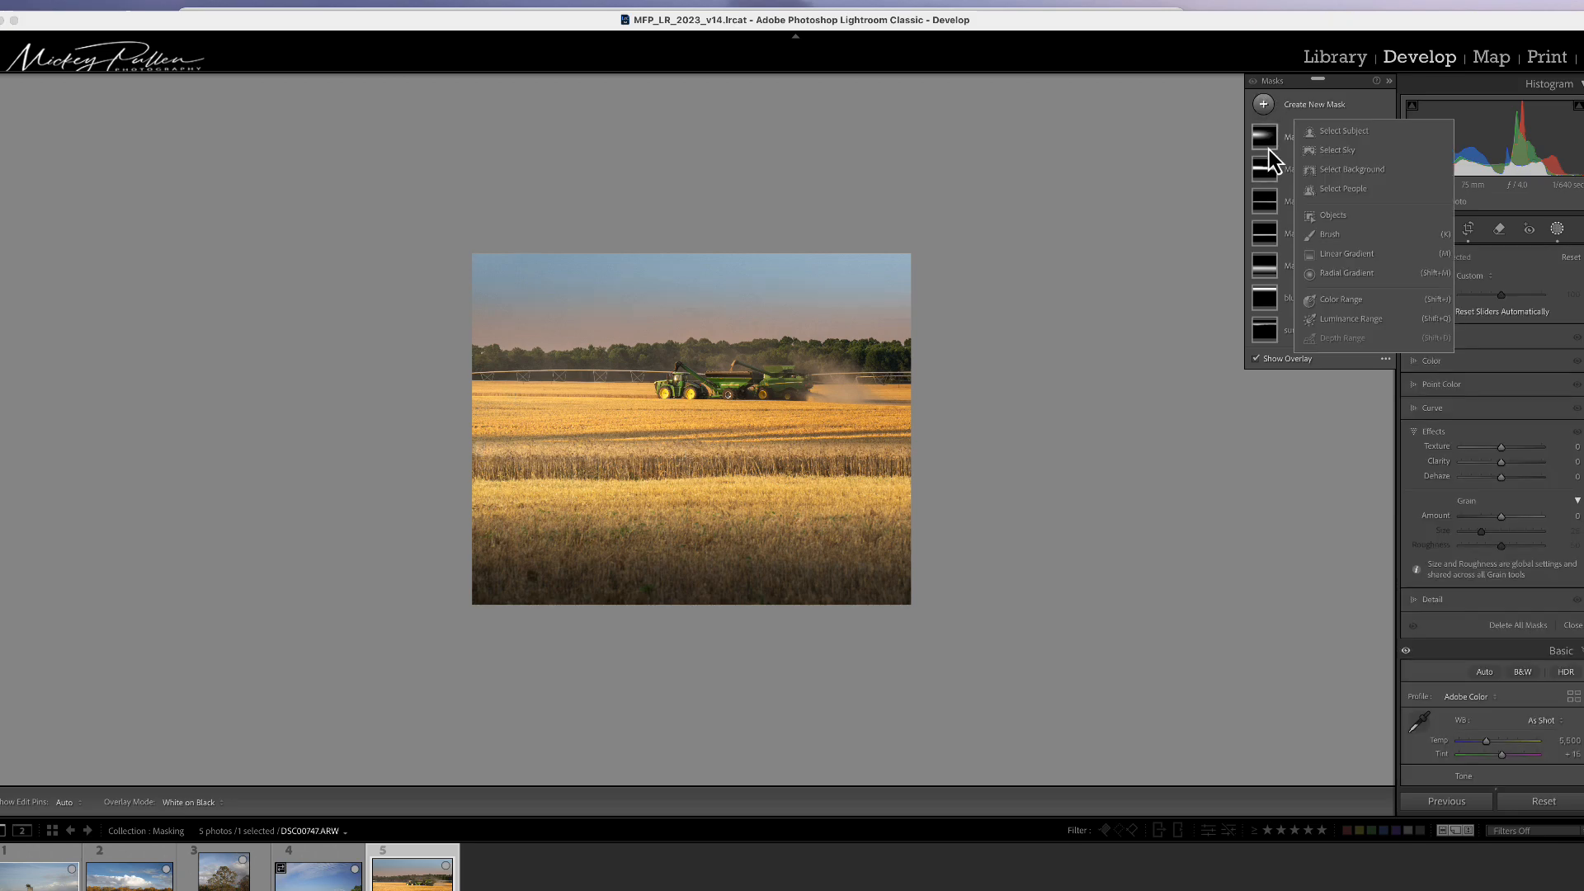
left_click(1337, 274)
left_click_drag(681, 376, 1080, 714)
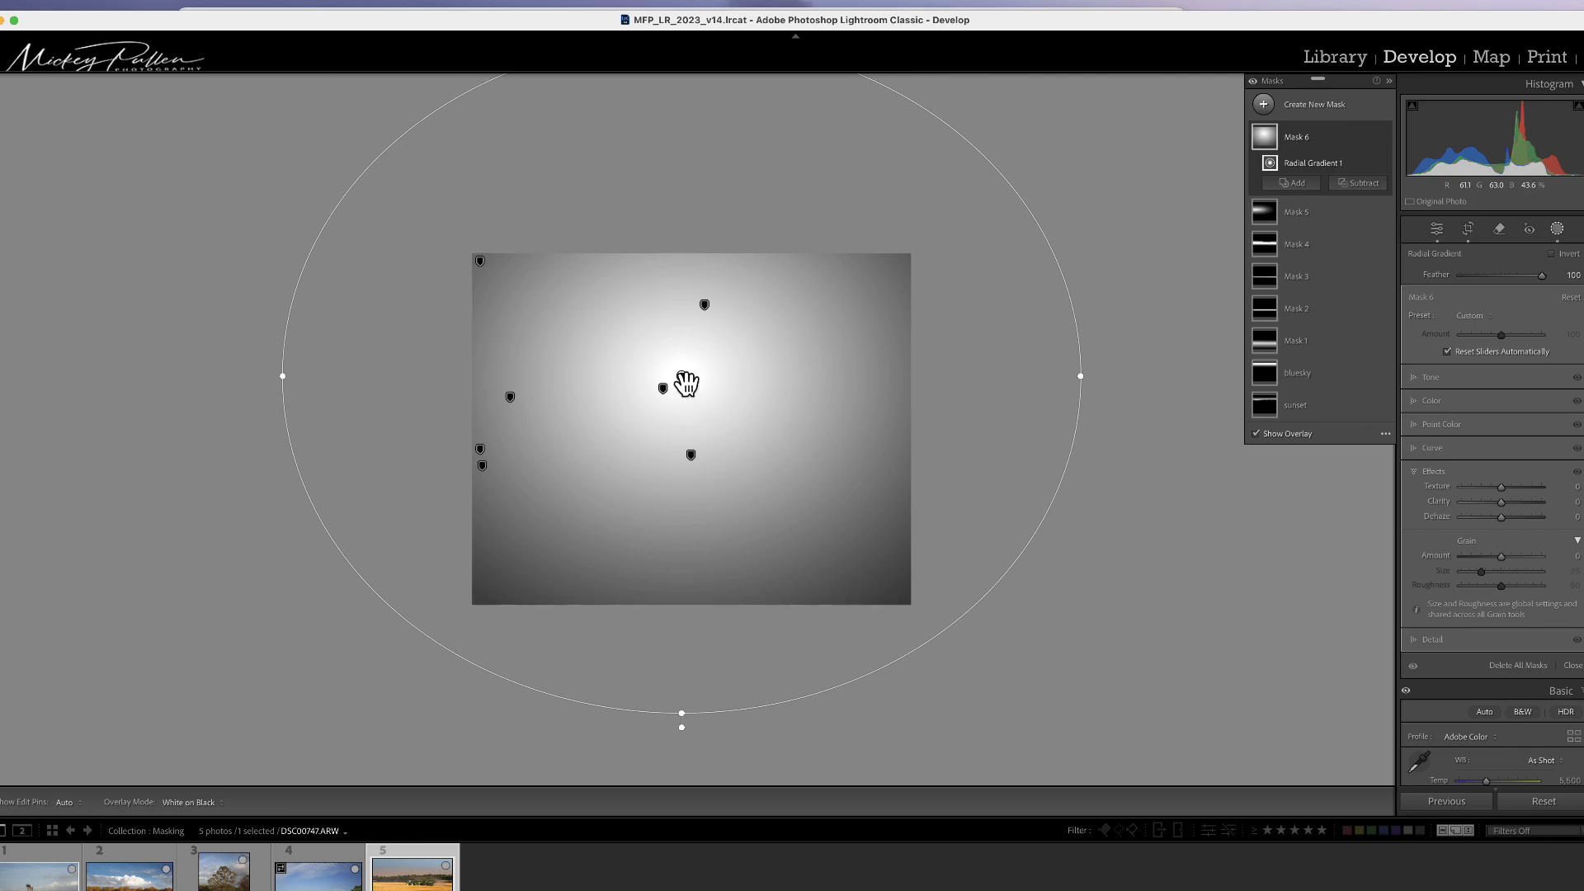
left_click_drag(686, 381, 698, 429)
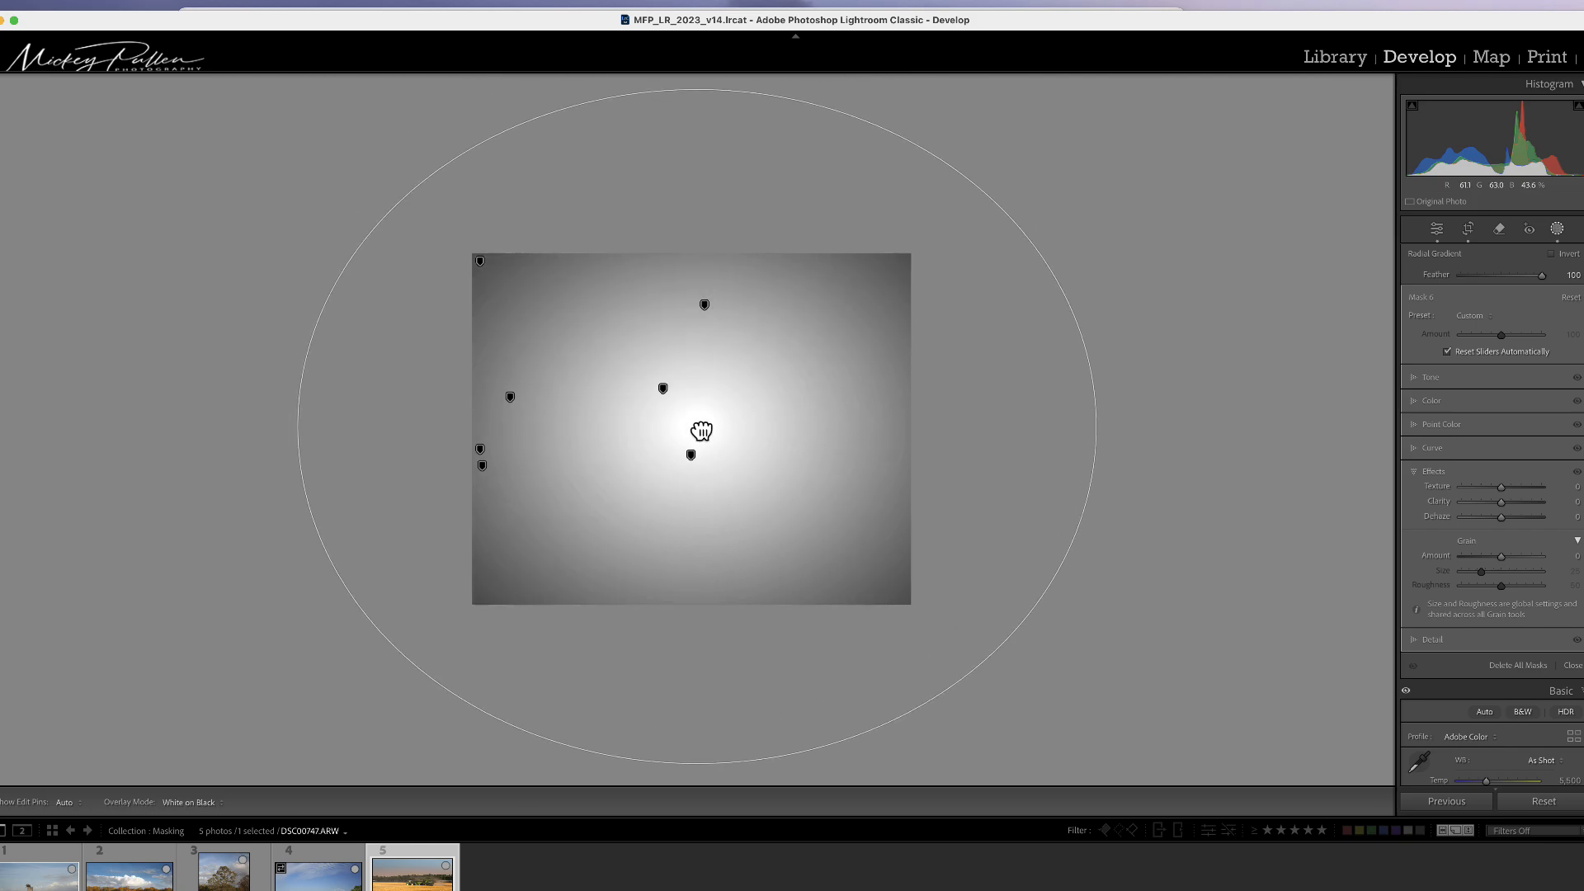
left_click(1552, 254)
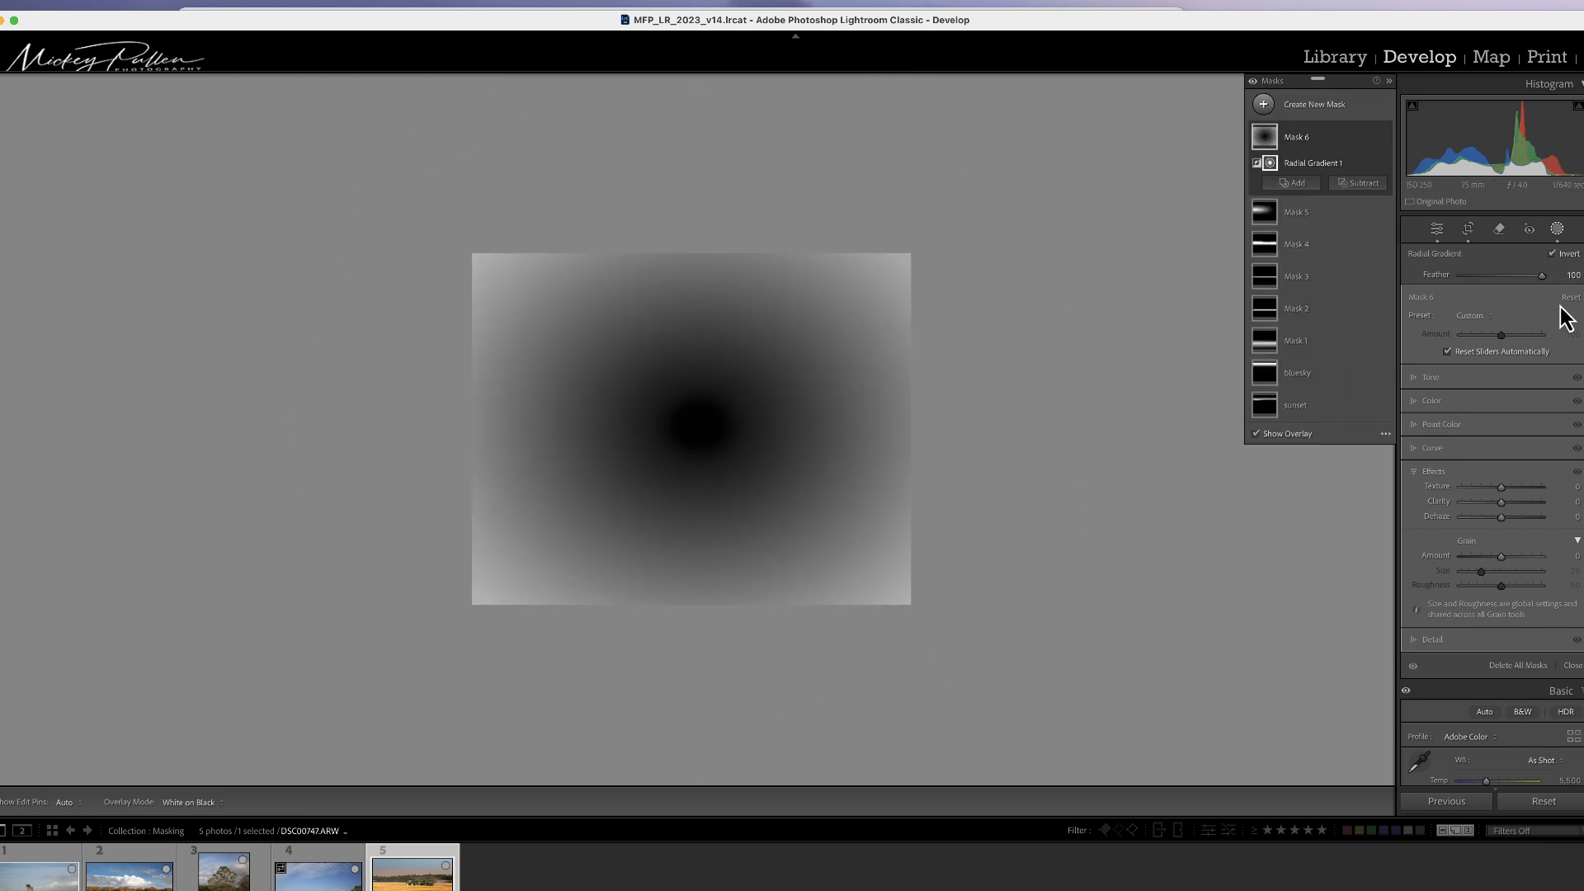
Step: Switch the overlay mode to Color Overlay, nudge the radial gradient's center, and hide the overlay
left_click(1385, 433)
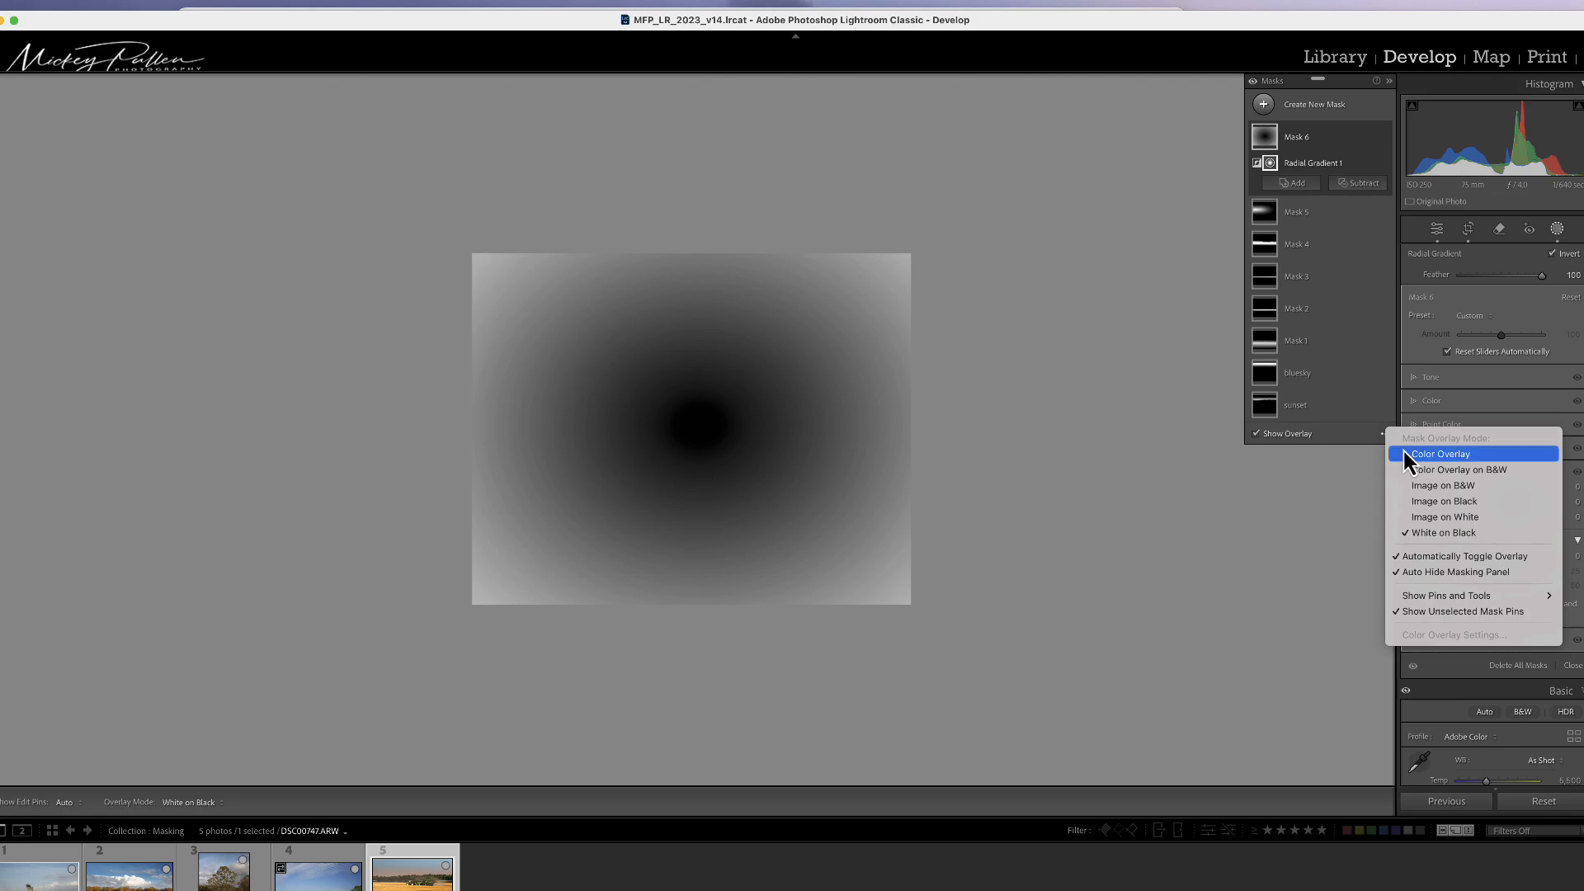
left_click(1402, 456)
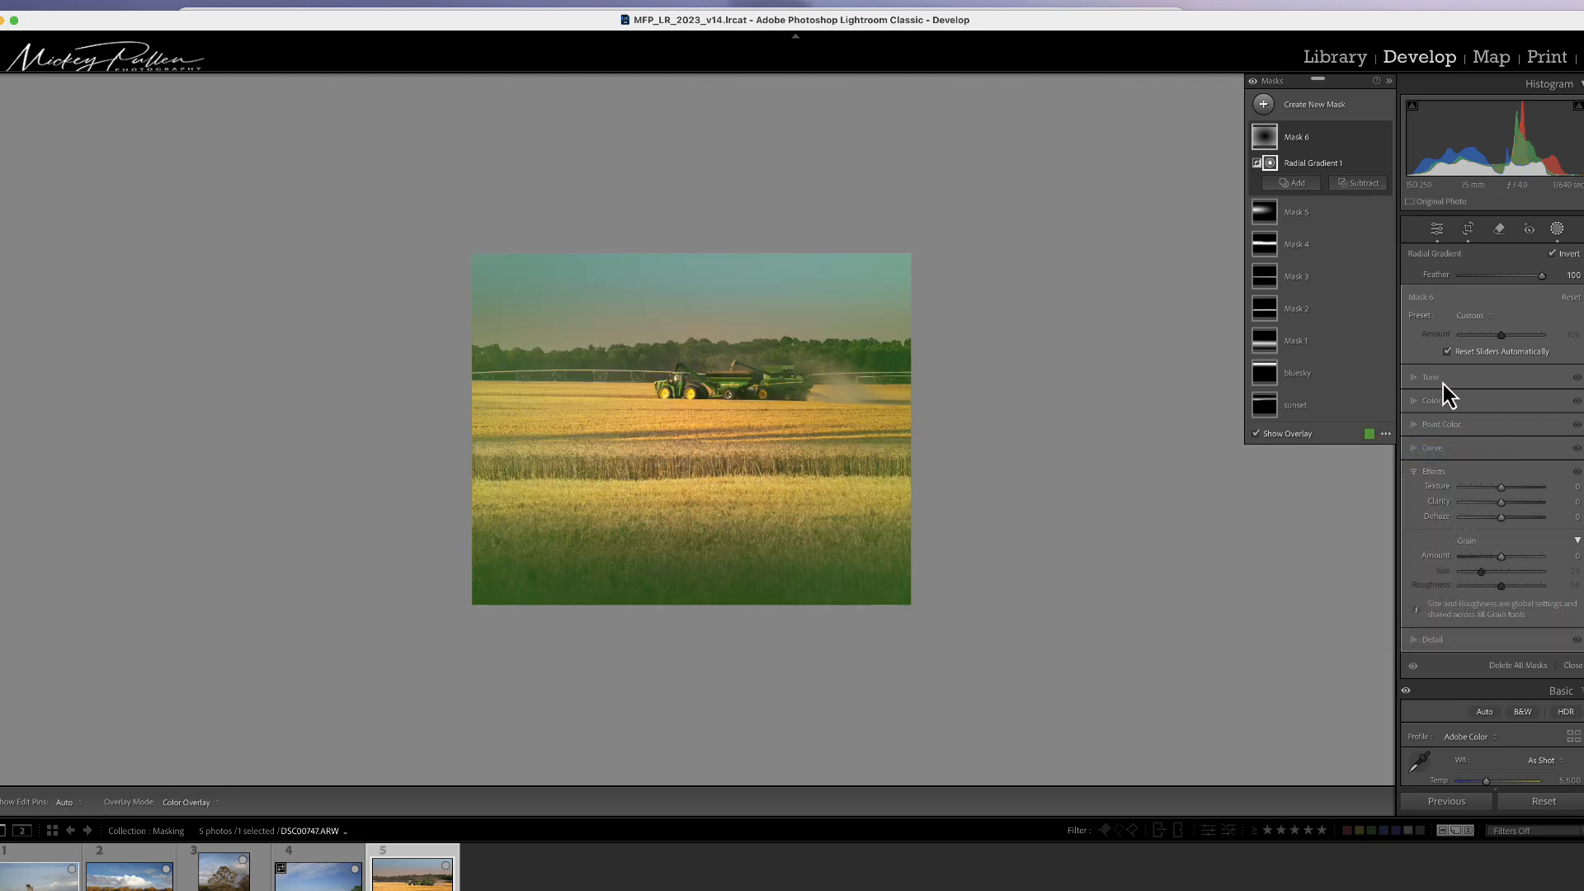
left_click_drag(707, 435, 711, 433)
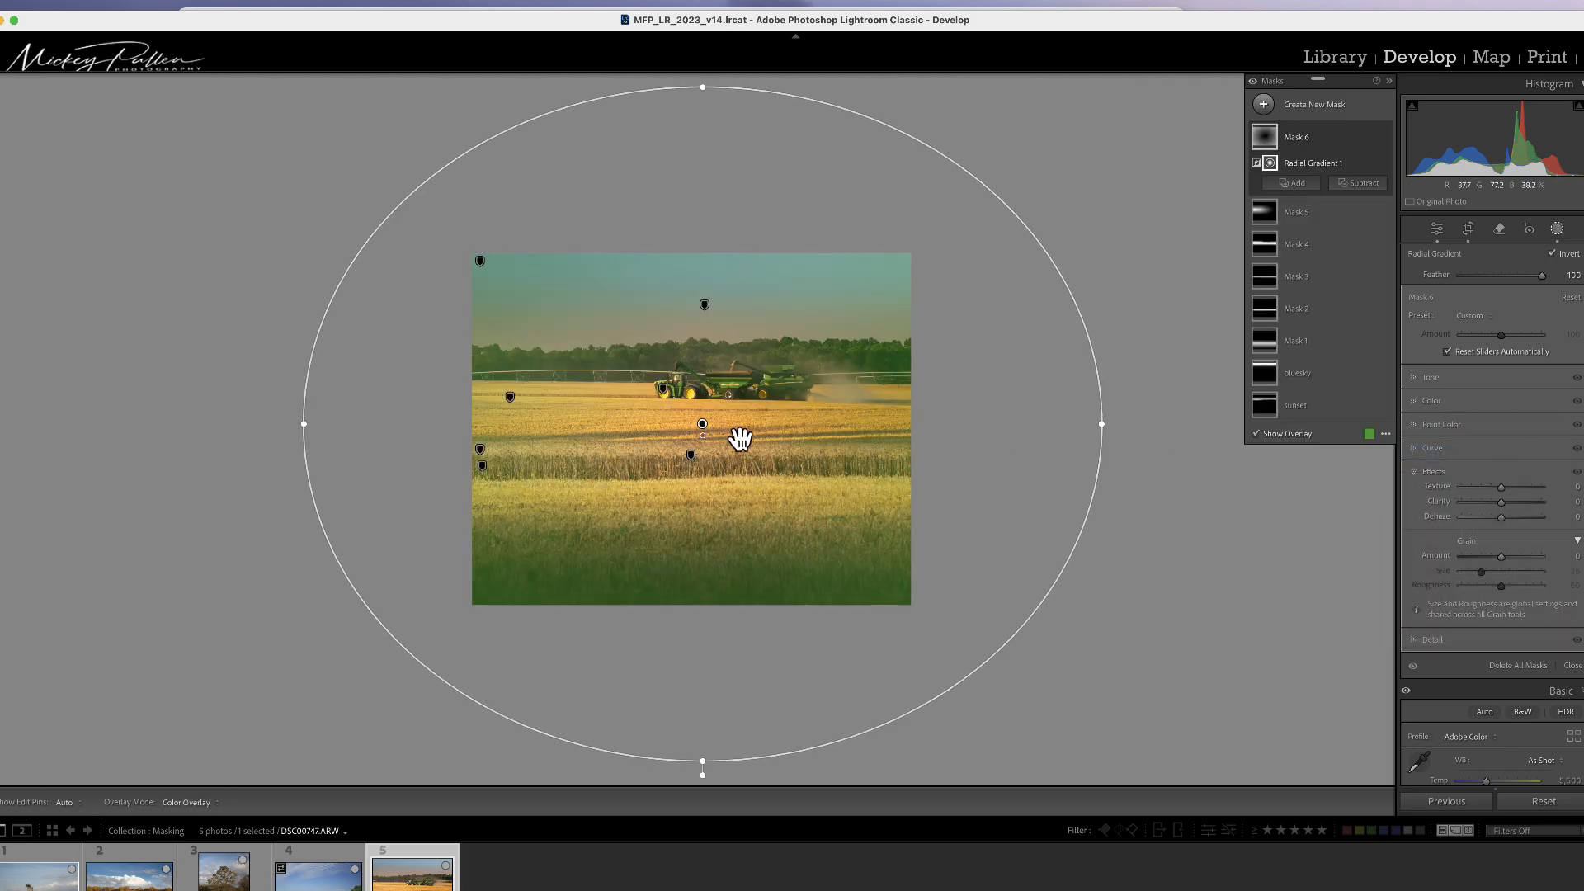
left_click(1255, 434)
Step: Set Mask 6's Exposure to −0.89, Highlights to 88 and Shadows to 100
left_click(1456, 385)
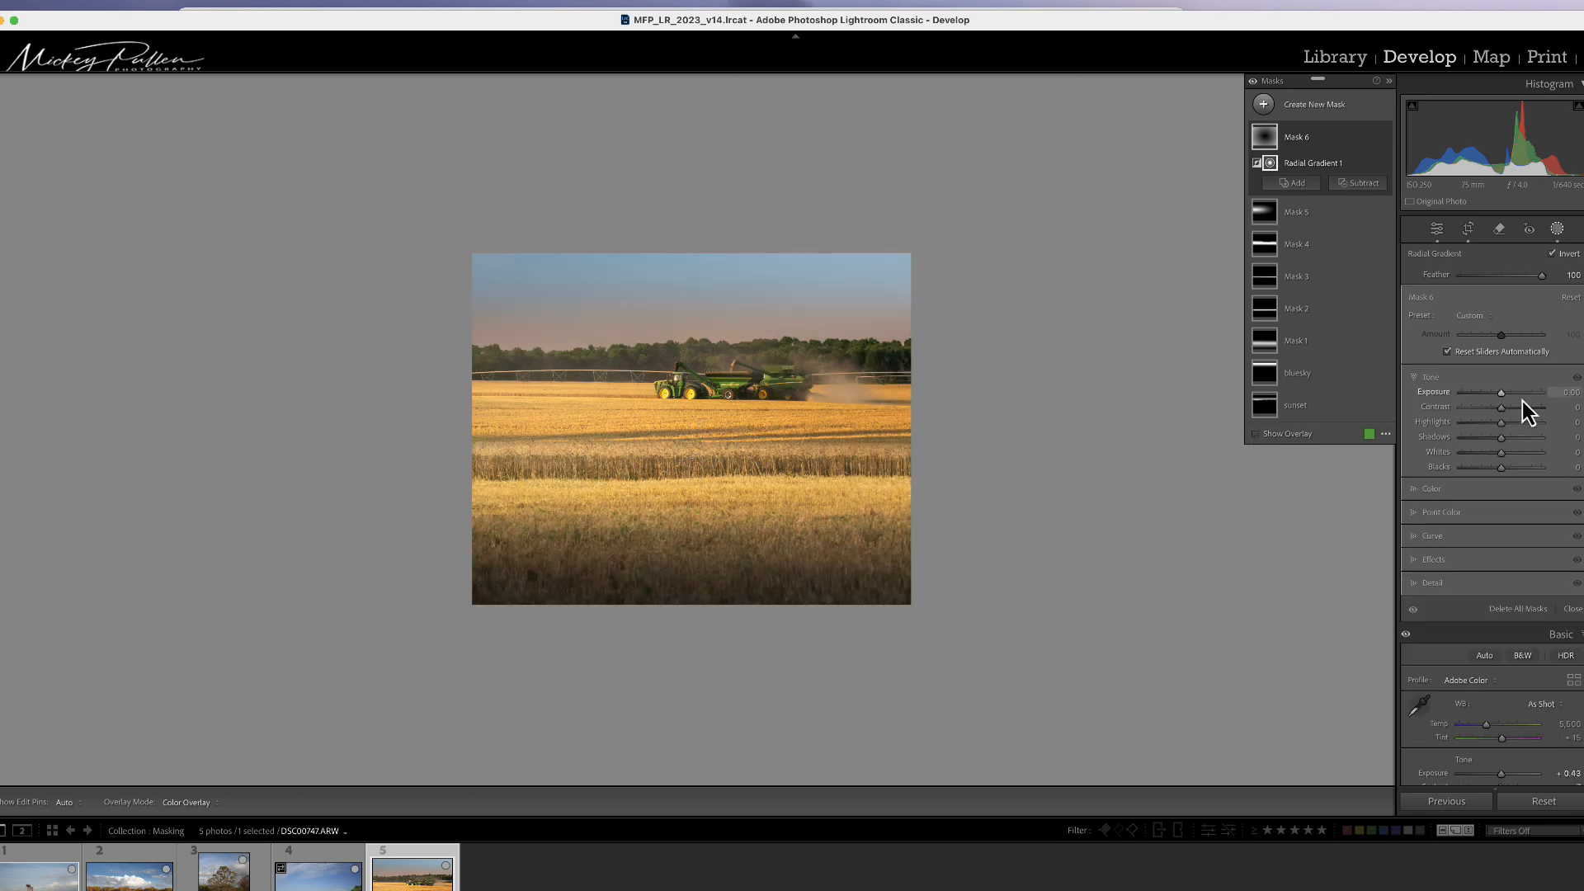
left_click_drag(1498, 395, 1552, 444)
left_click(1501, 454)
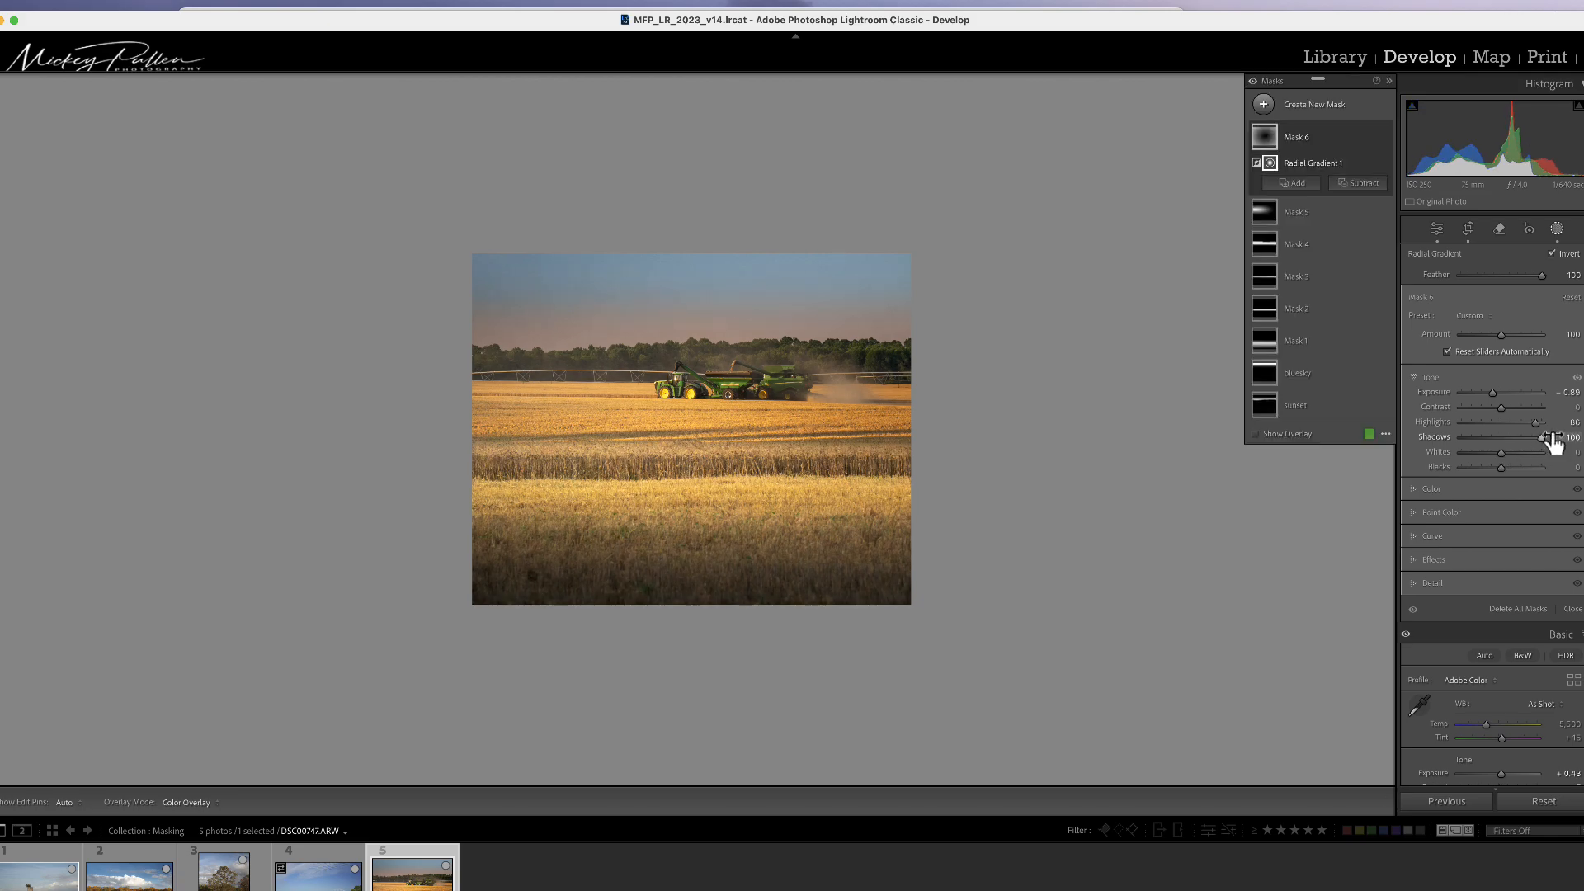
Step: Zoom back in and compare the before and after views
key("super+=")
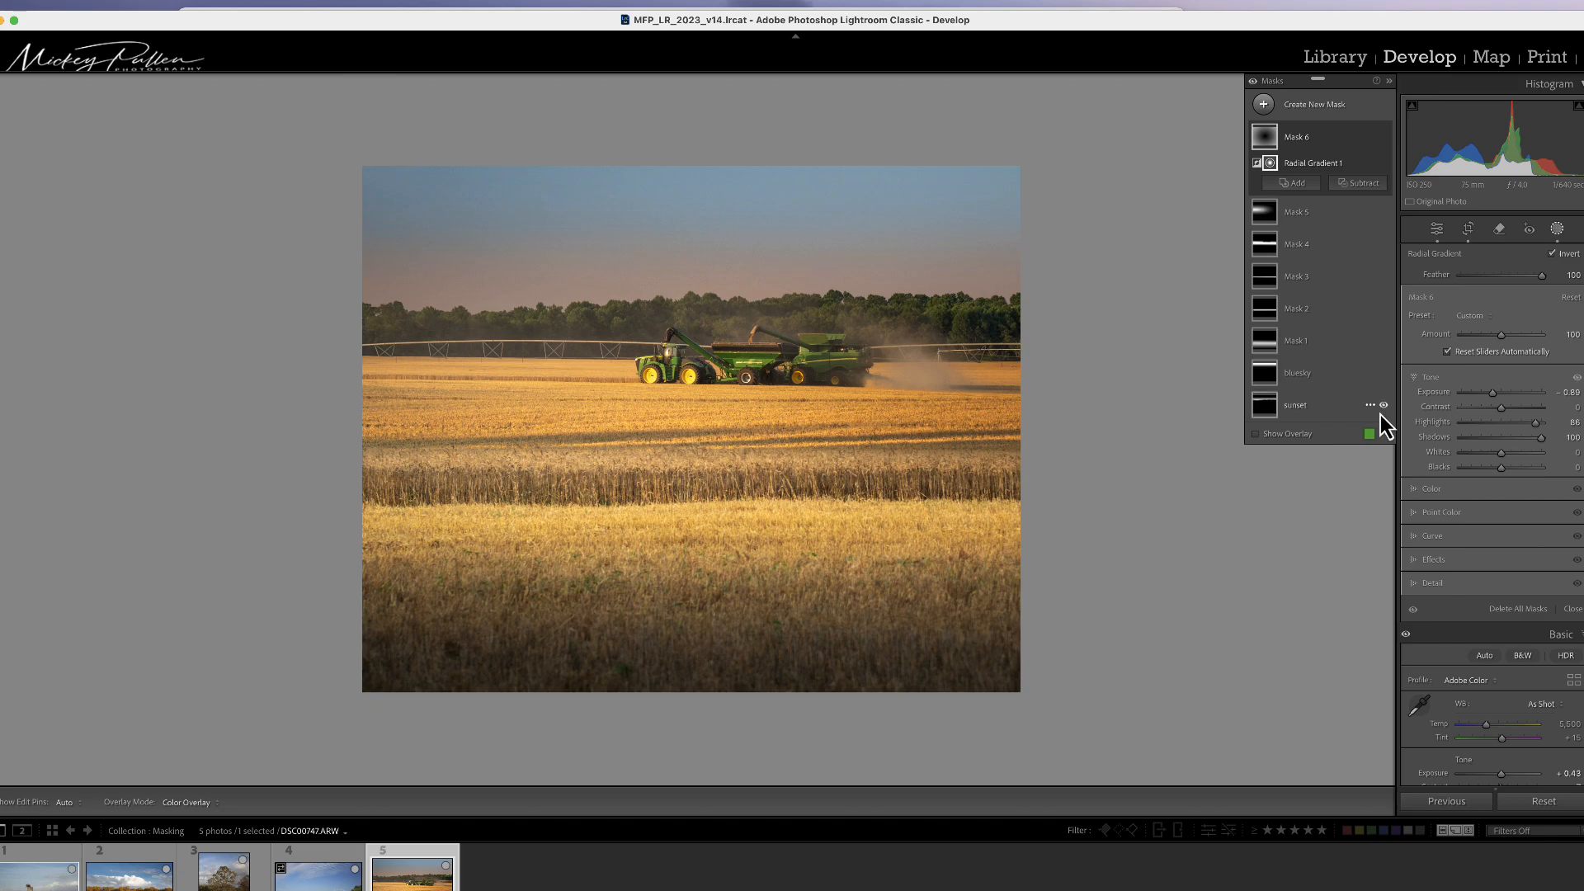
key("backslash")
Step: Toggle between the before and after views of the edited wheat field photo
key("backslash")
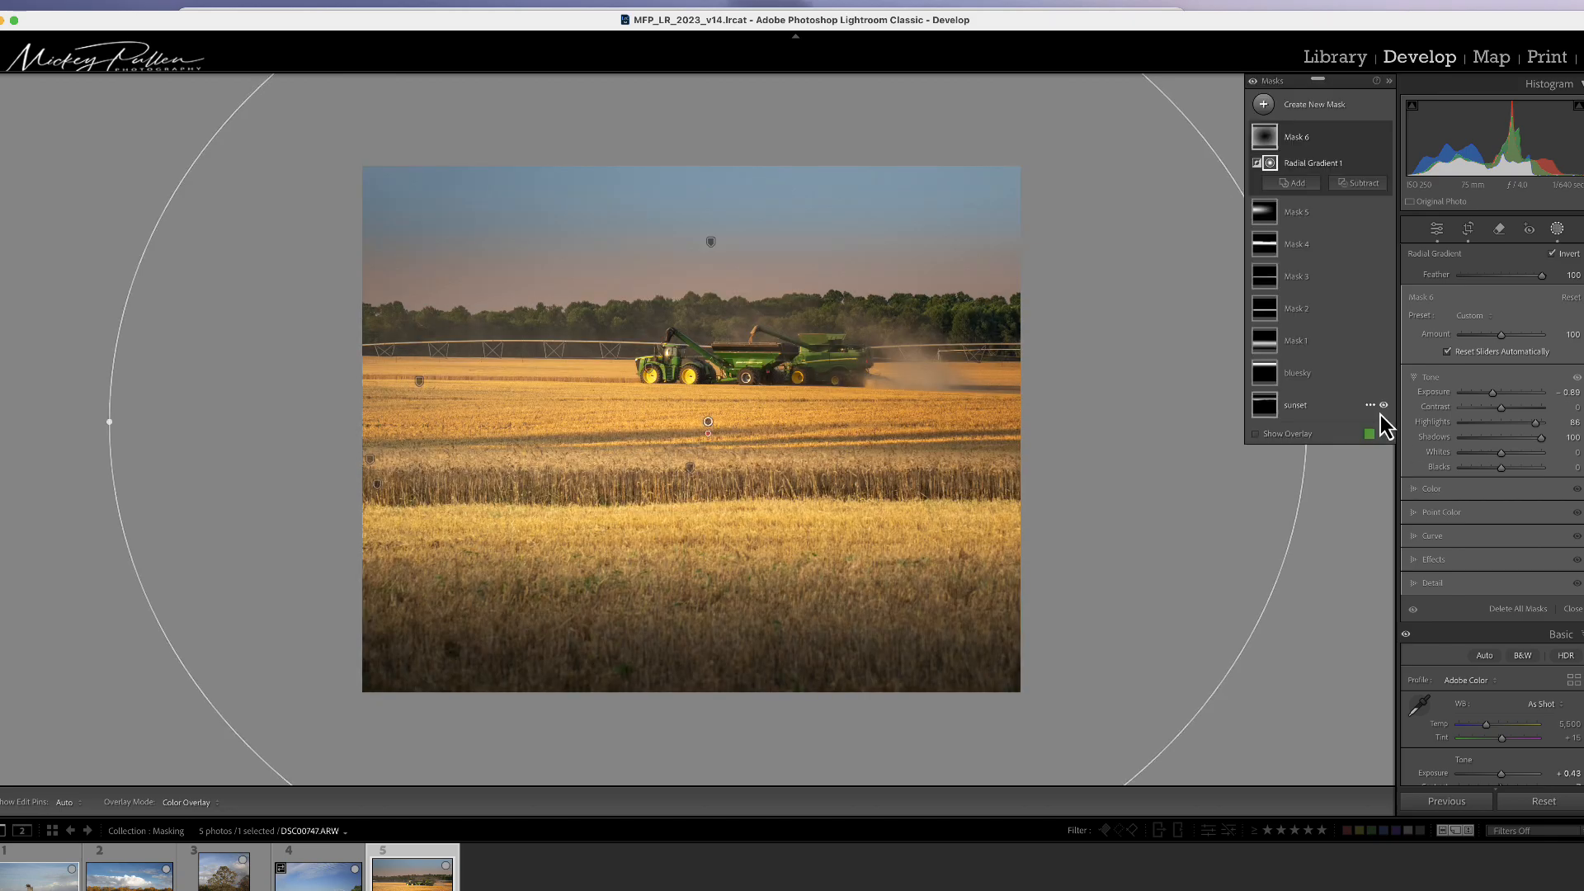
key("backslash")
key("backslash")
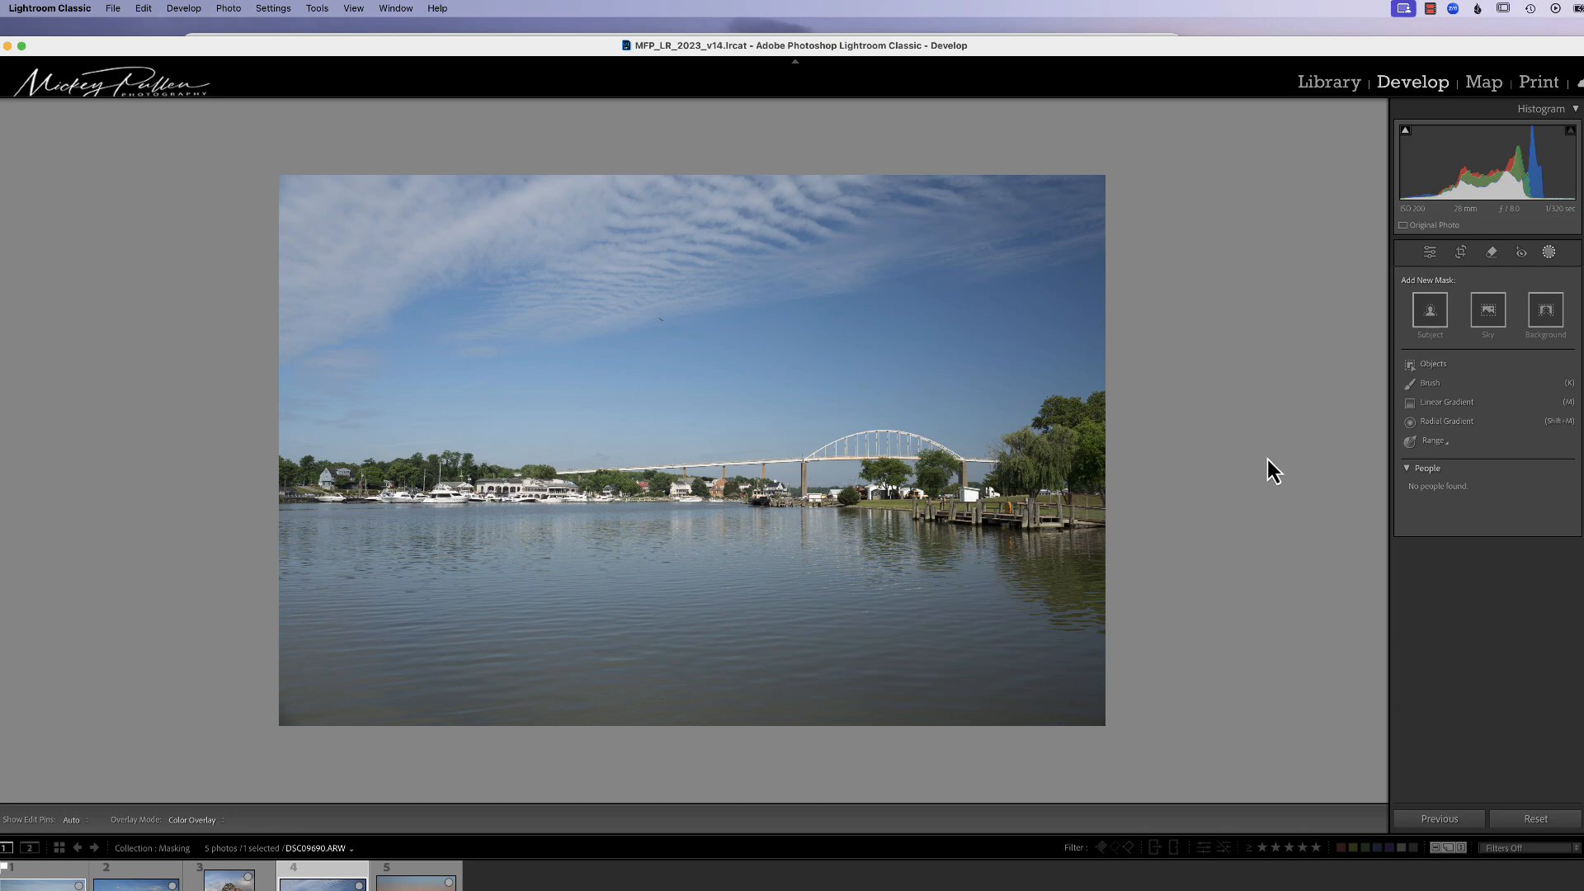
Step: Apply Auto tone settings to the bridge and harbor photo
left_click(1426, 255)
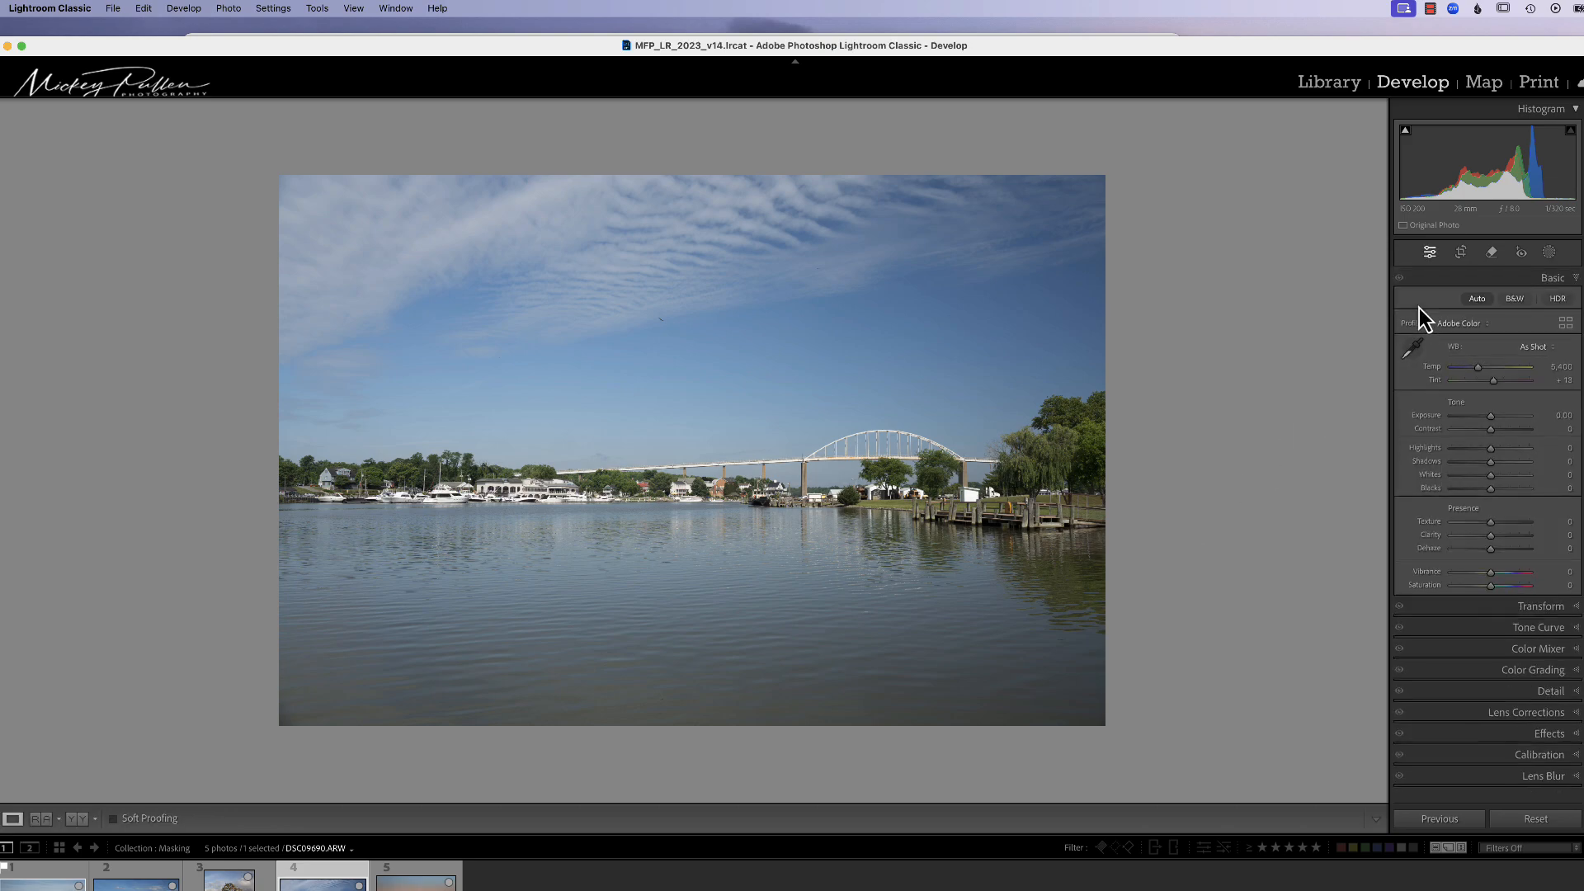
left_click(1484, 299)
Step: Crop the photo to a 4 x 5 aspect ratio, framing the bridge, trees and water more tightly
left_click(1460, 252)
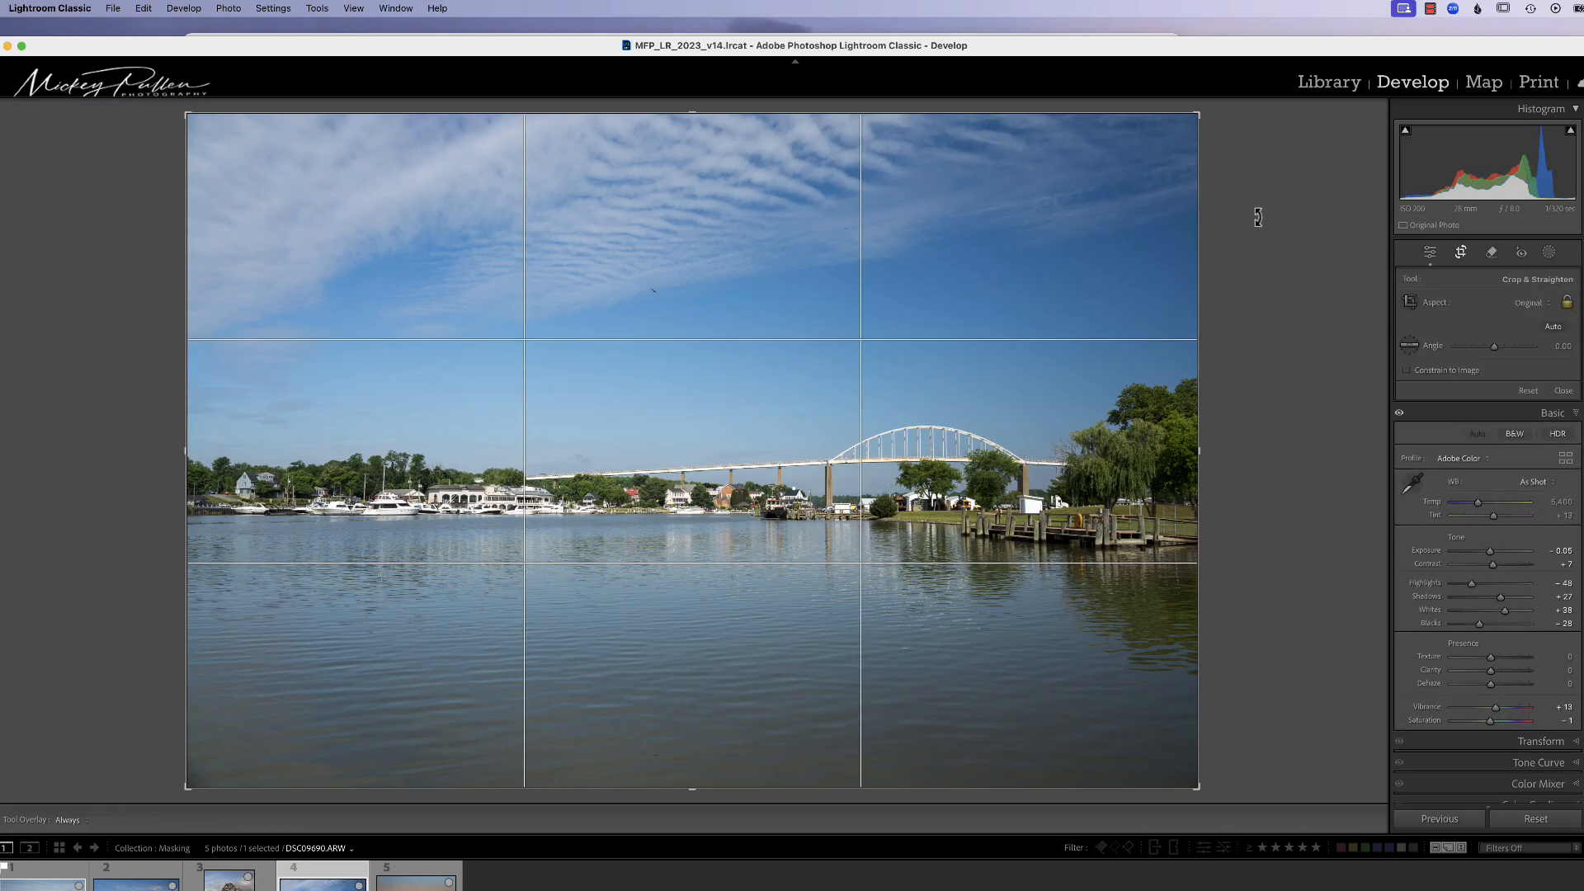
left_click(1534, 303)
left_click(1531, 356)
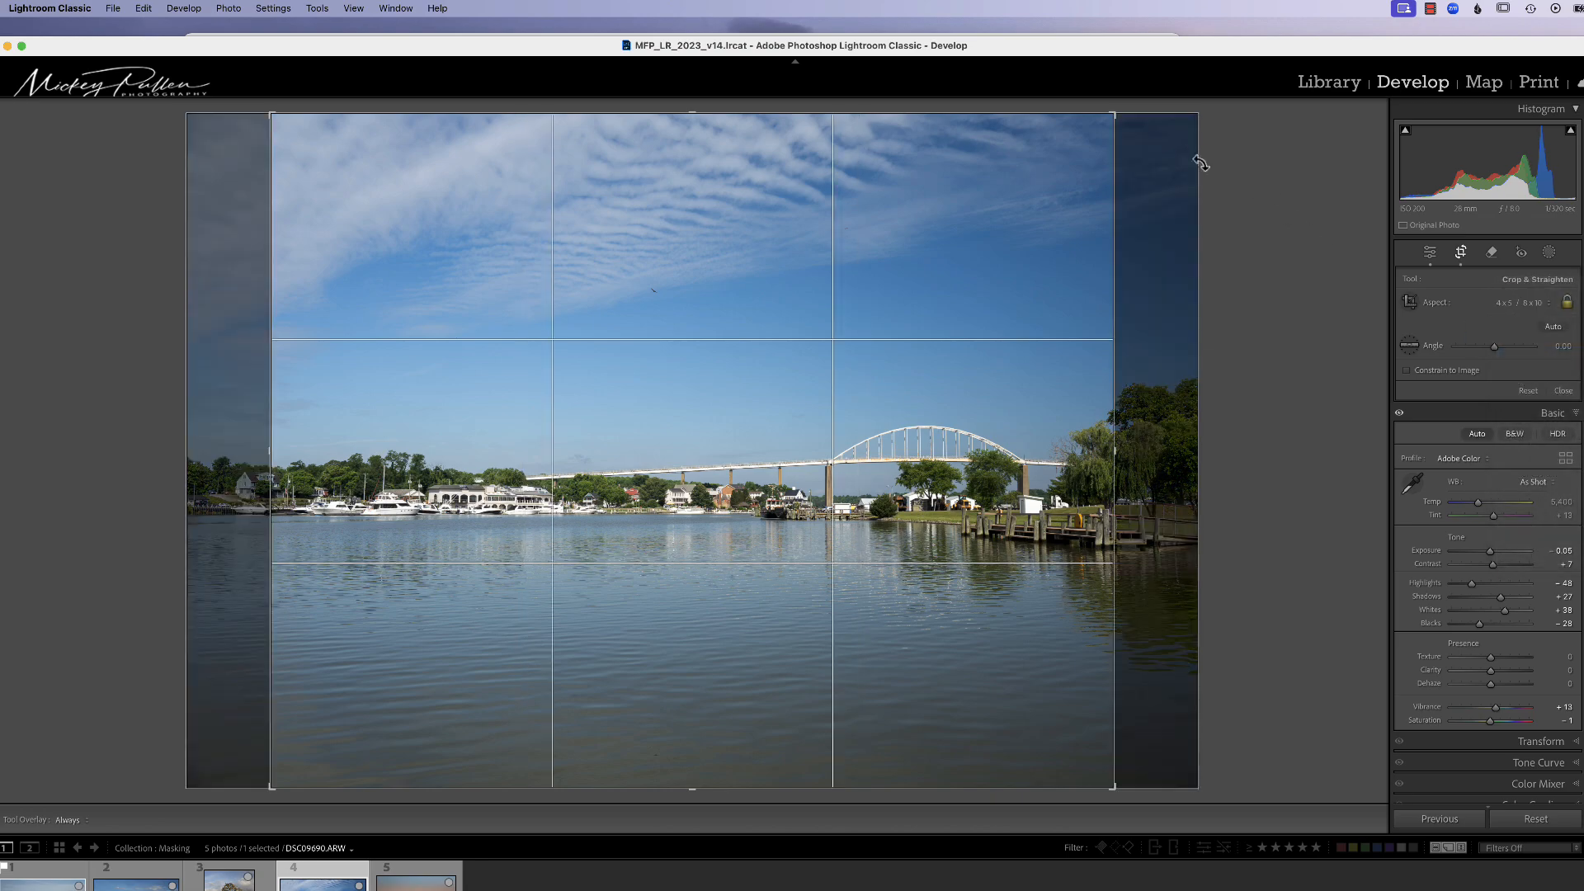
left_click_drag(1116, 120, 1032, 240)
left_click_drag(895, 390, 560, 451)
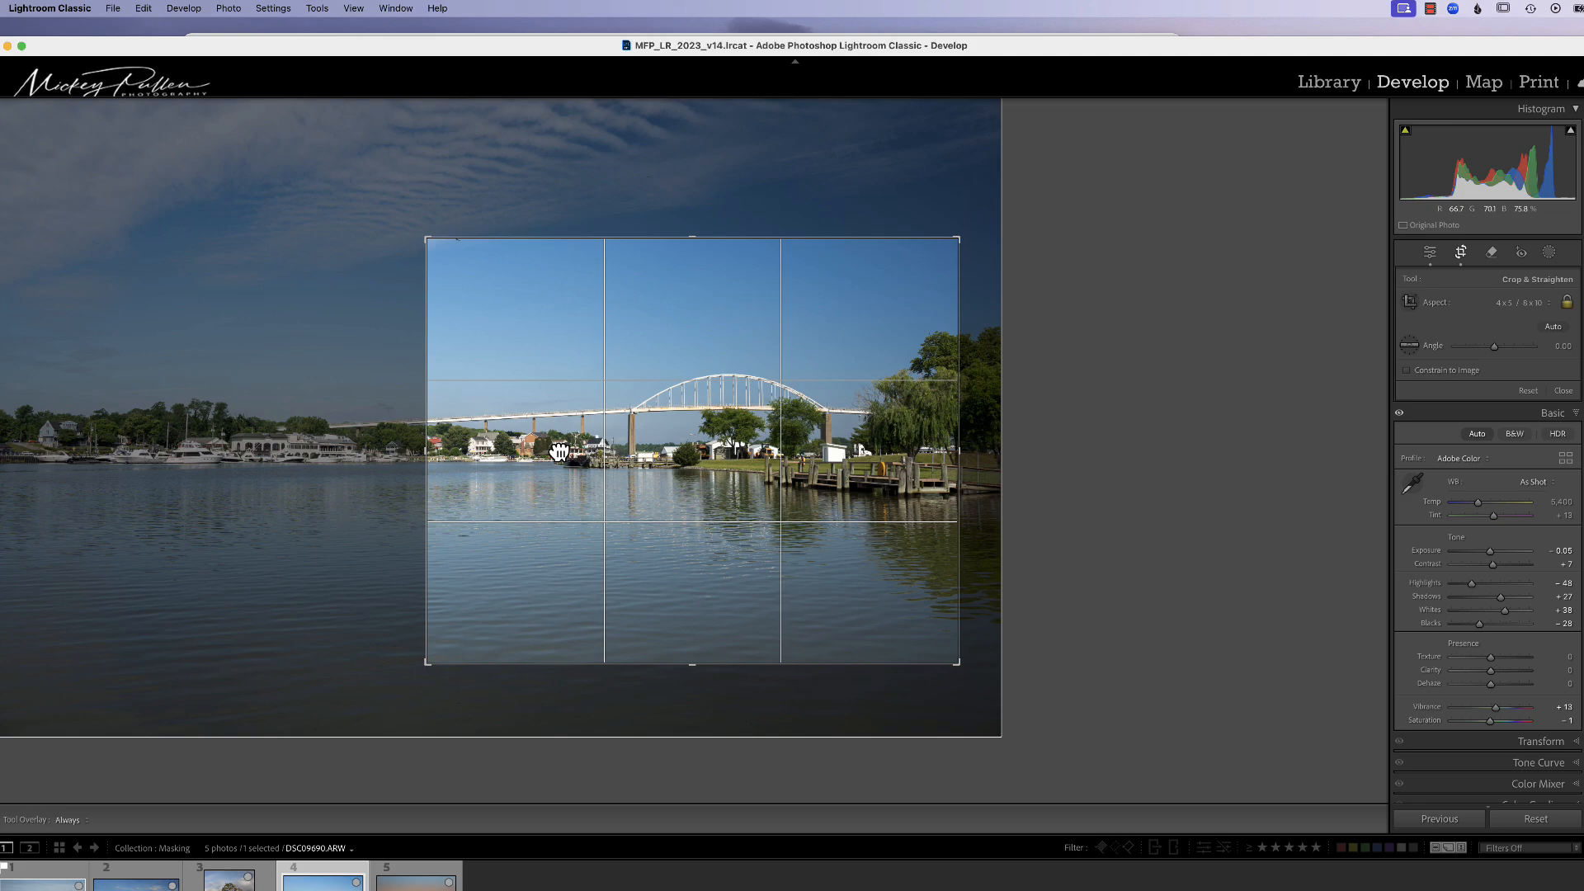
key("Return")
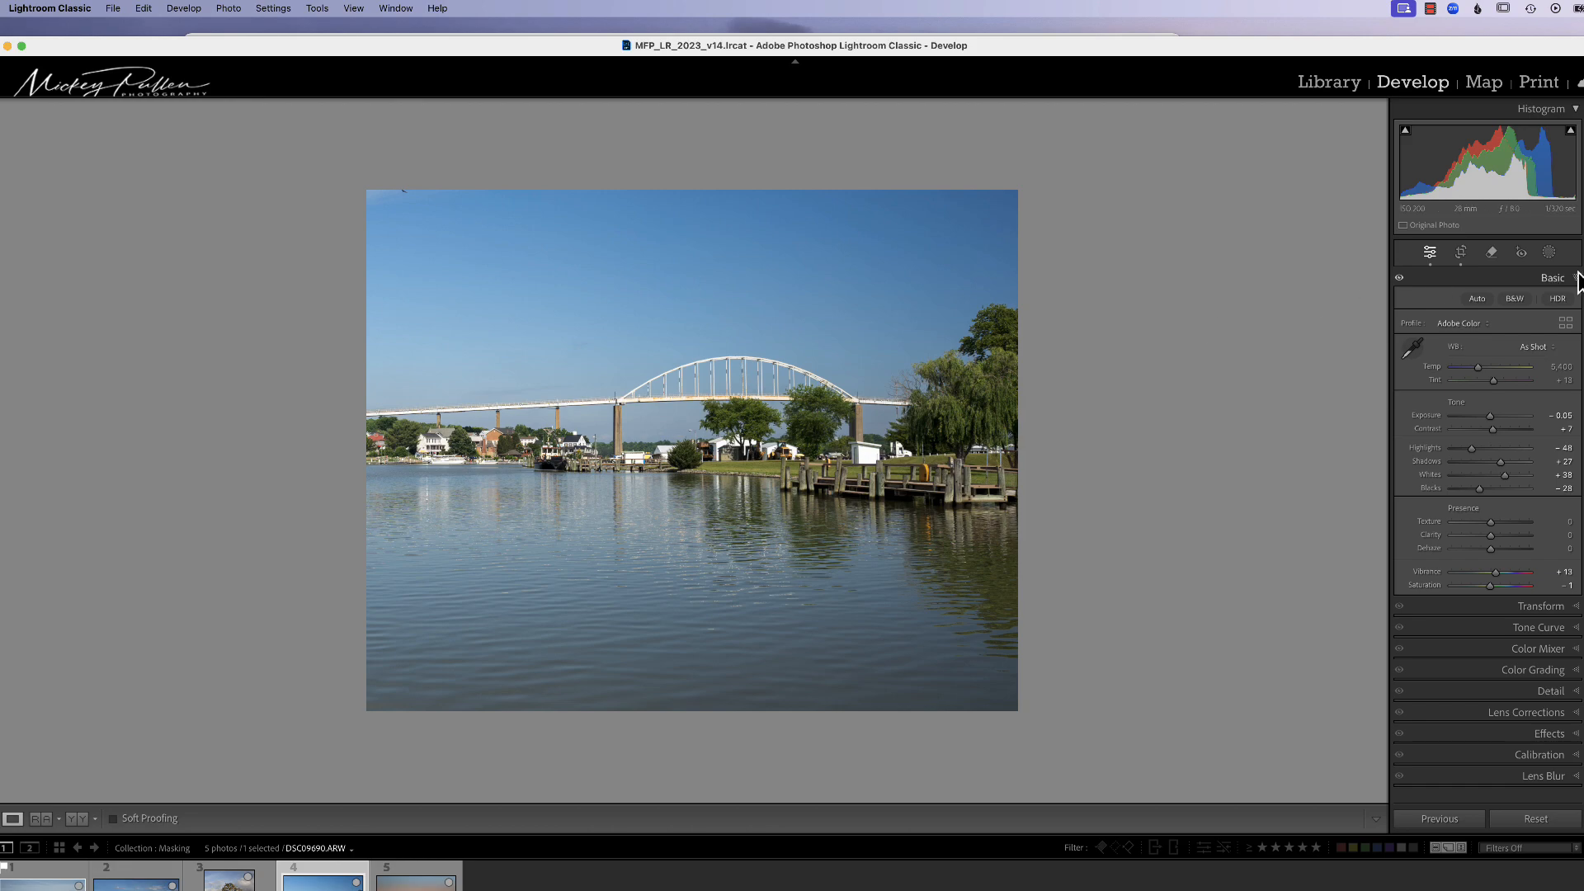
Step: Add a linear gradient mask rising from the lower water and set its Temp to −12
left_click(1548, 251)
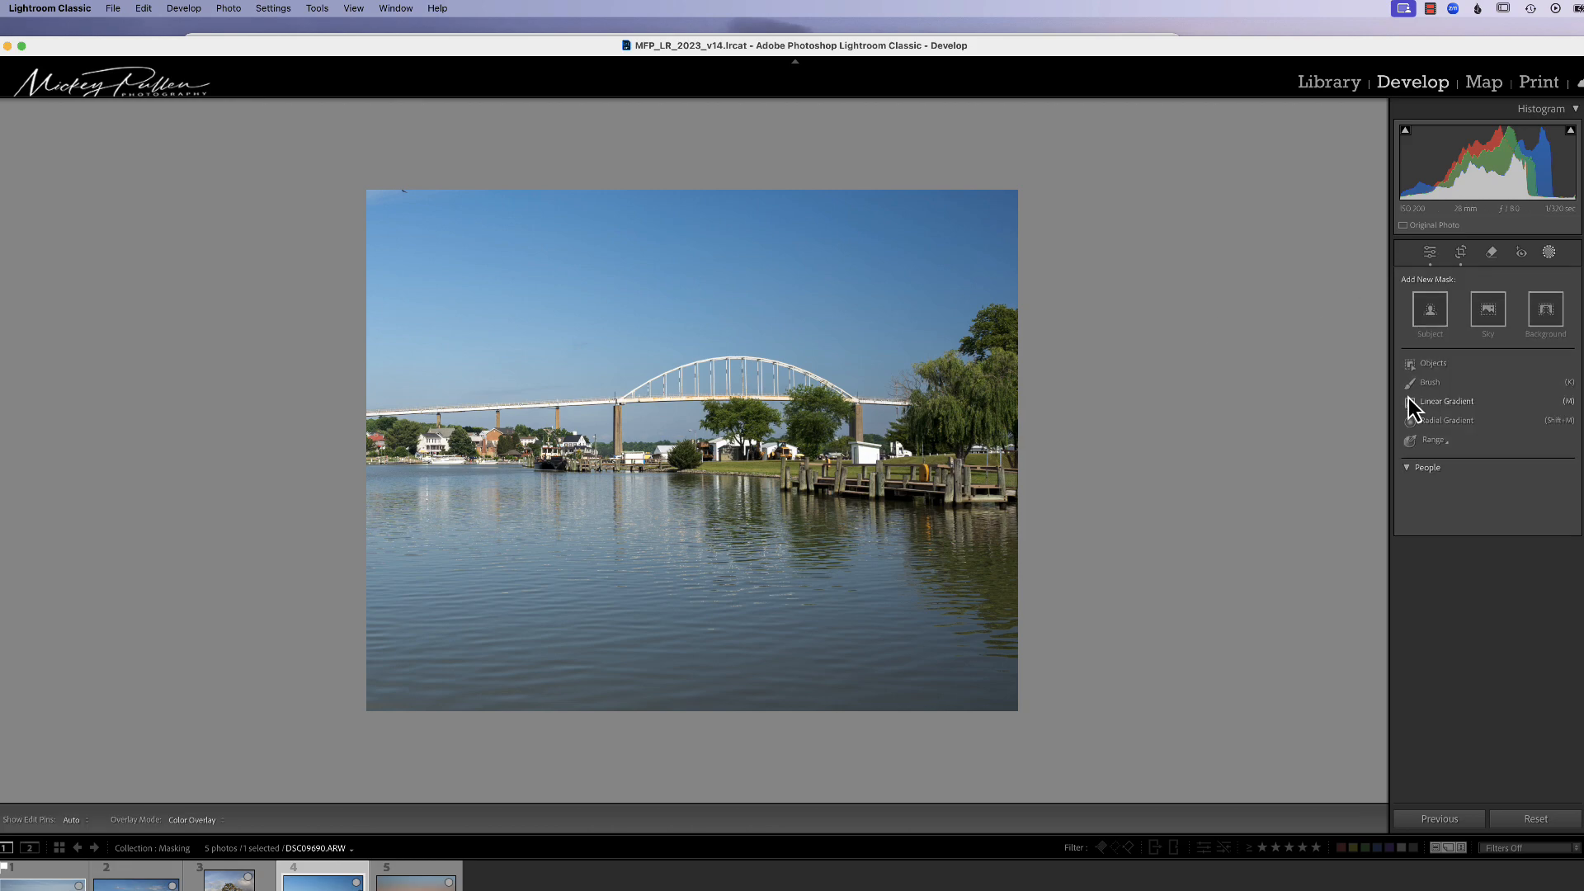
left_click(1435, 403)
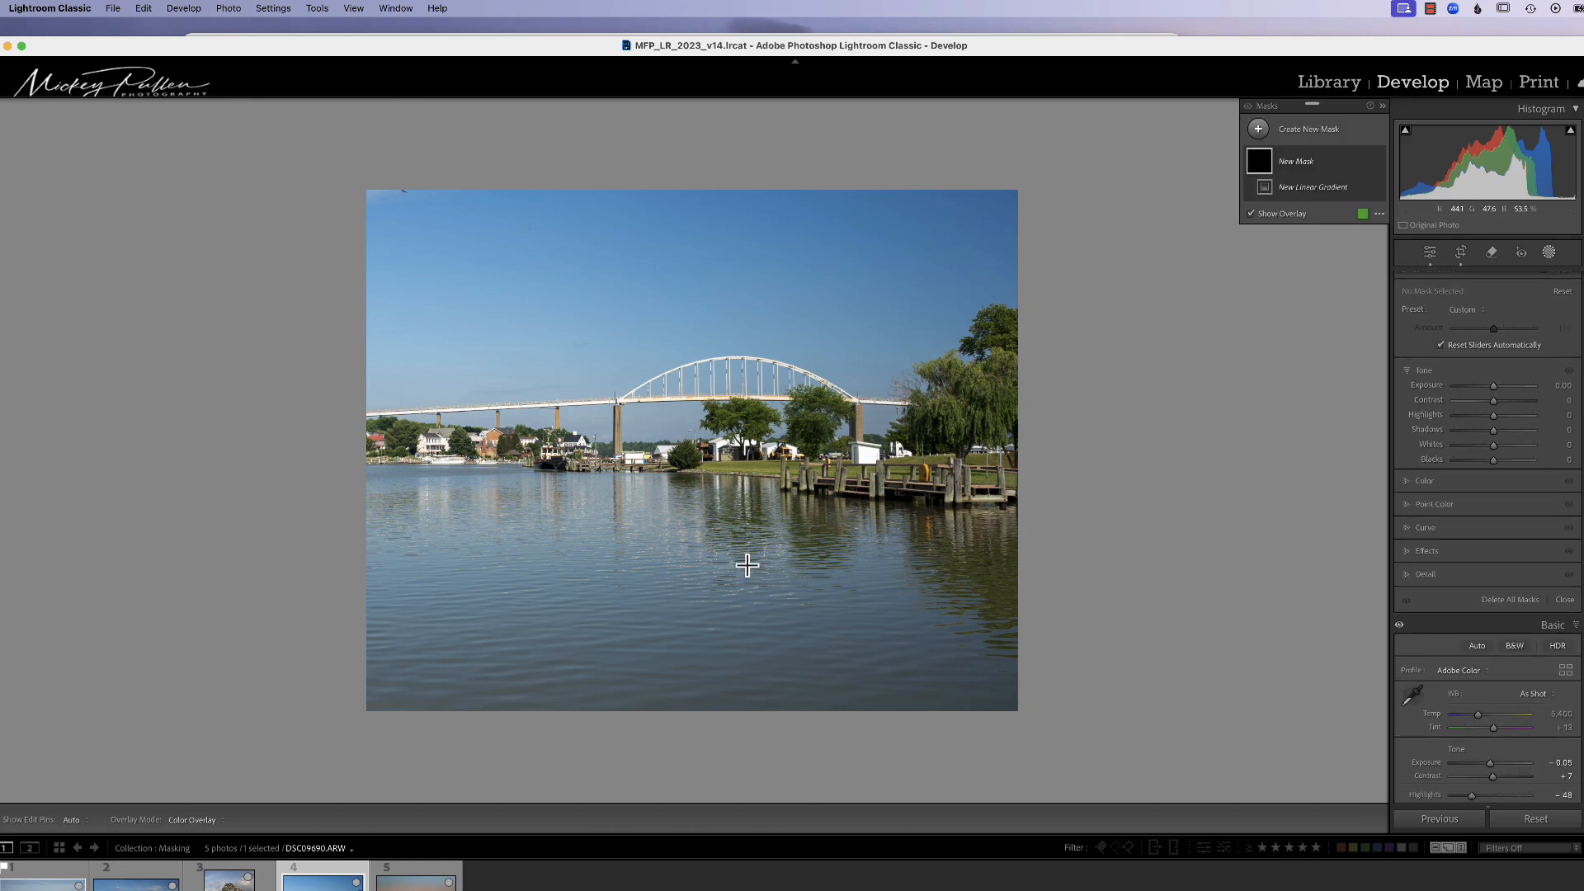
left_click_drag(746, 582, 744, 422)
left_click_drag(1493, 386, 1488, 416)
left_click(1432, 481)
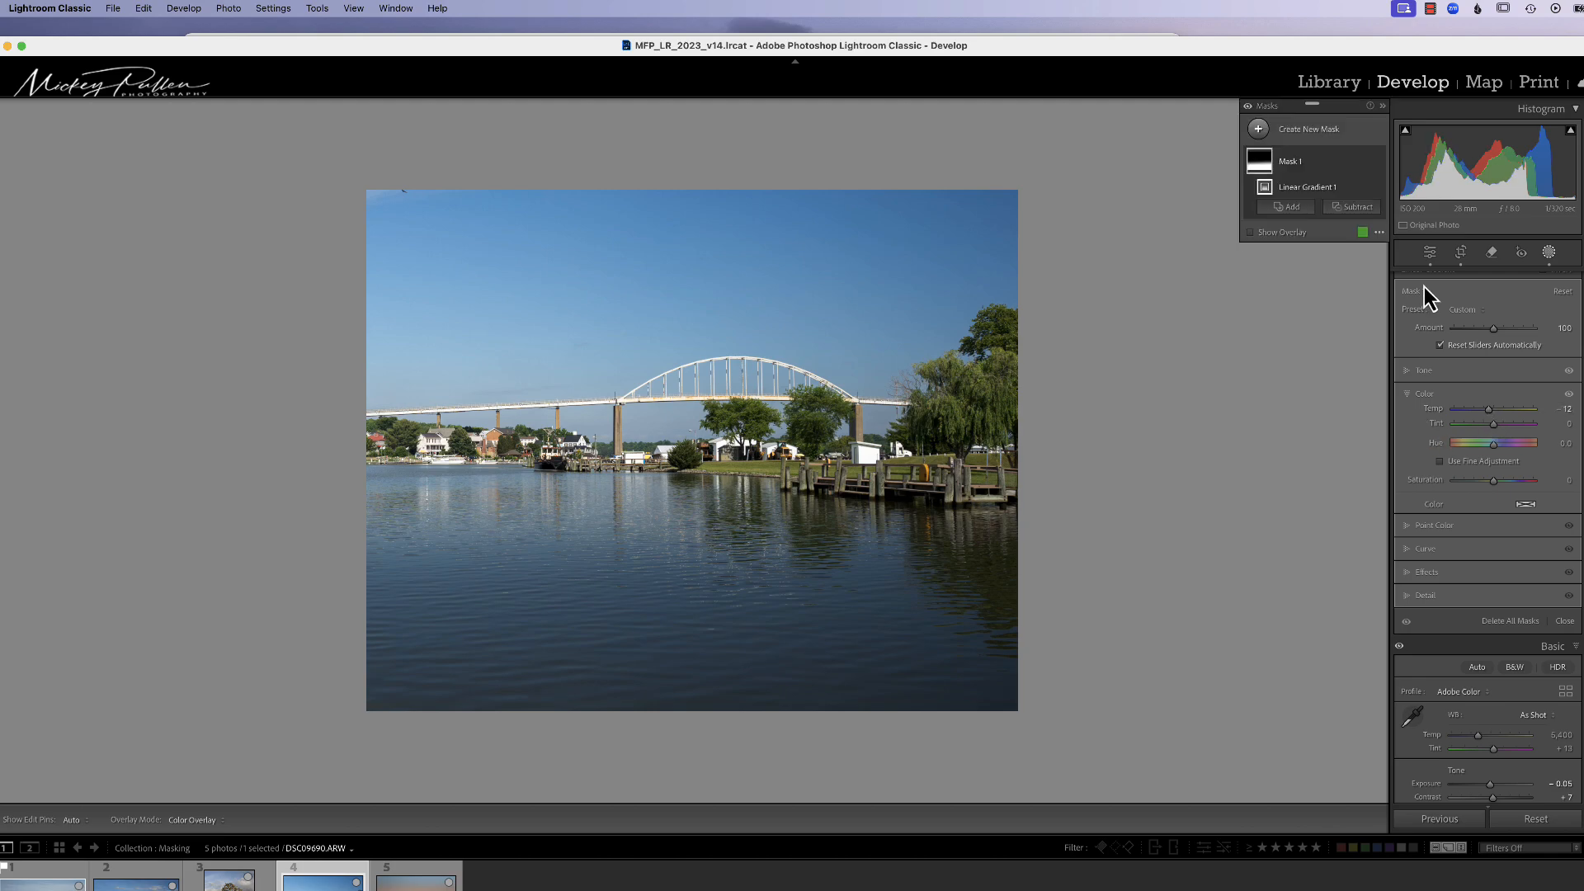
Step: Toggle Mask 1's visibility to compare the water with and without it
left_click(1376, 162)
left_click(1376, 162)
left_click(1376, 162)
left_click(1376, 162)
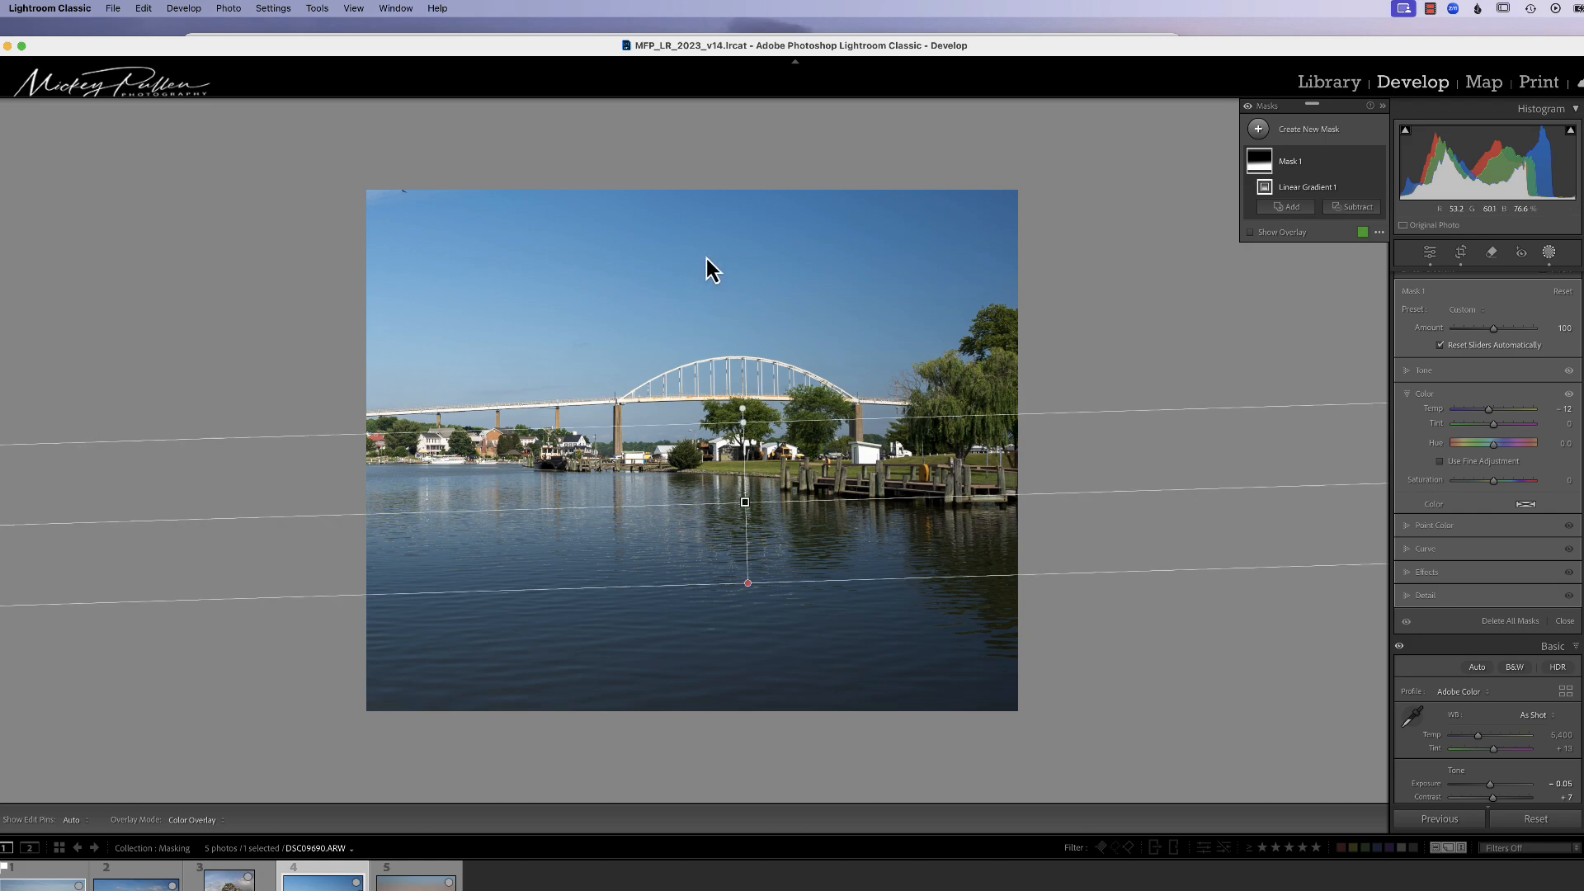
Step: Add a second linear gradient from the top of the sky downward, setting Exposure to −0.66 and Whites to 42
left_click(1260, 130)
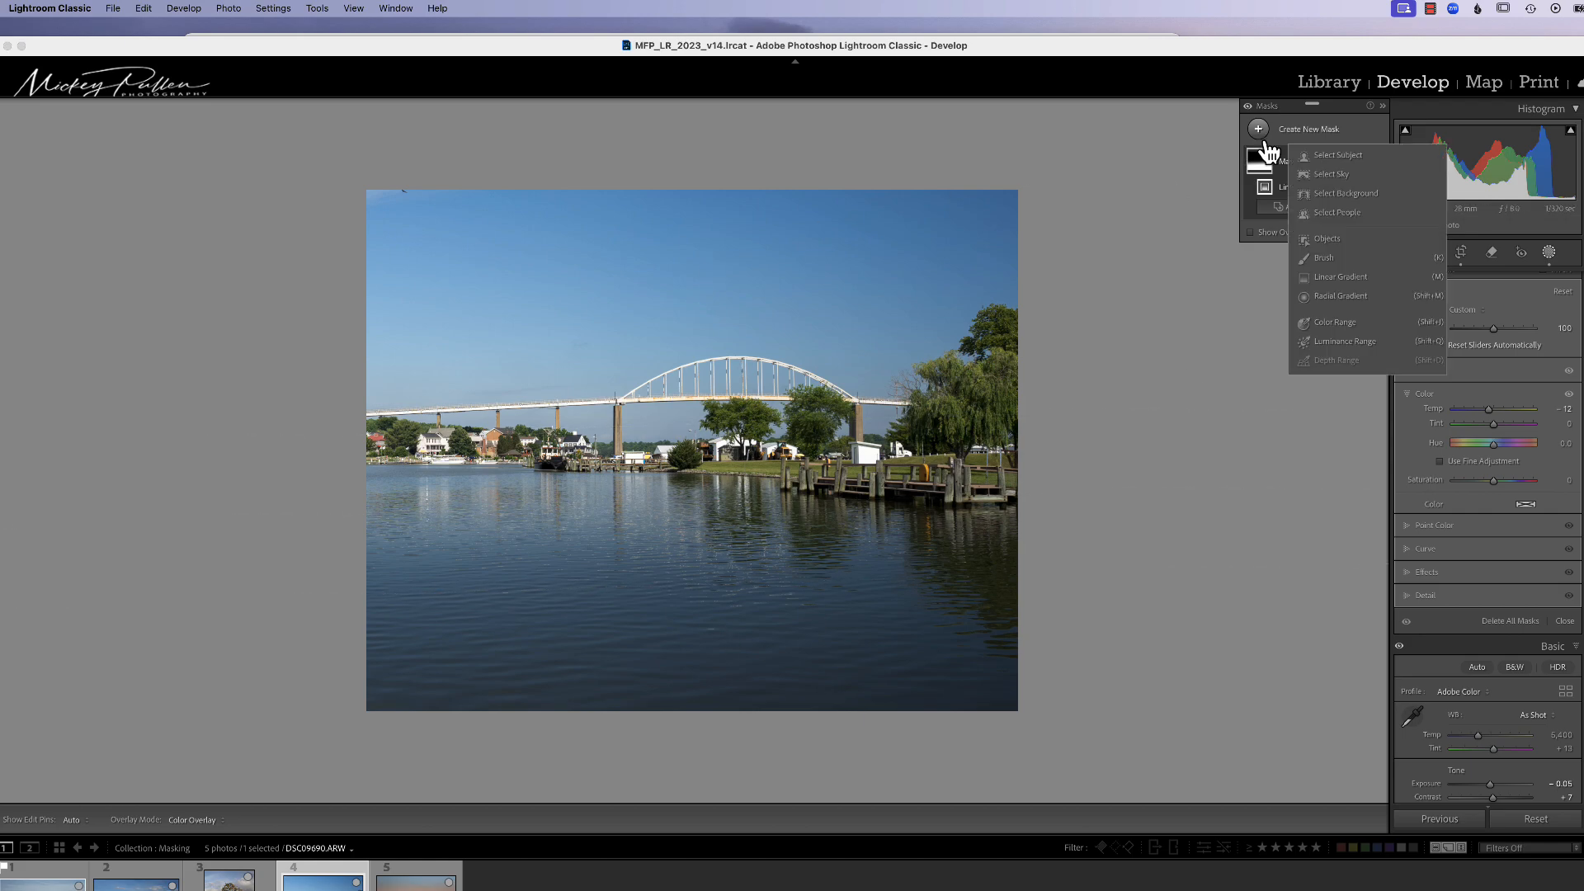
left_click(1329, 278)
left_click_drag(701, 265, 708, 412)
left_click(1424, 371)
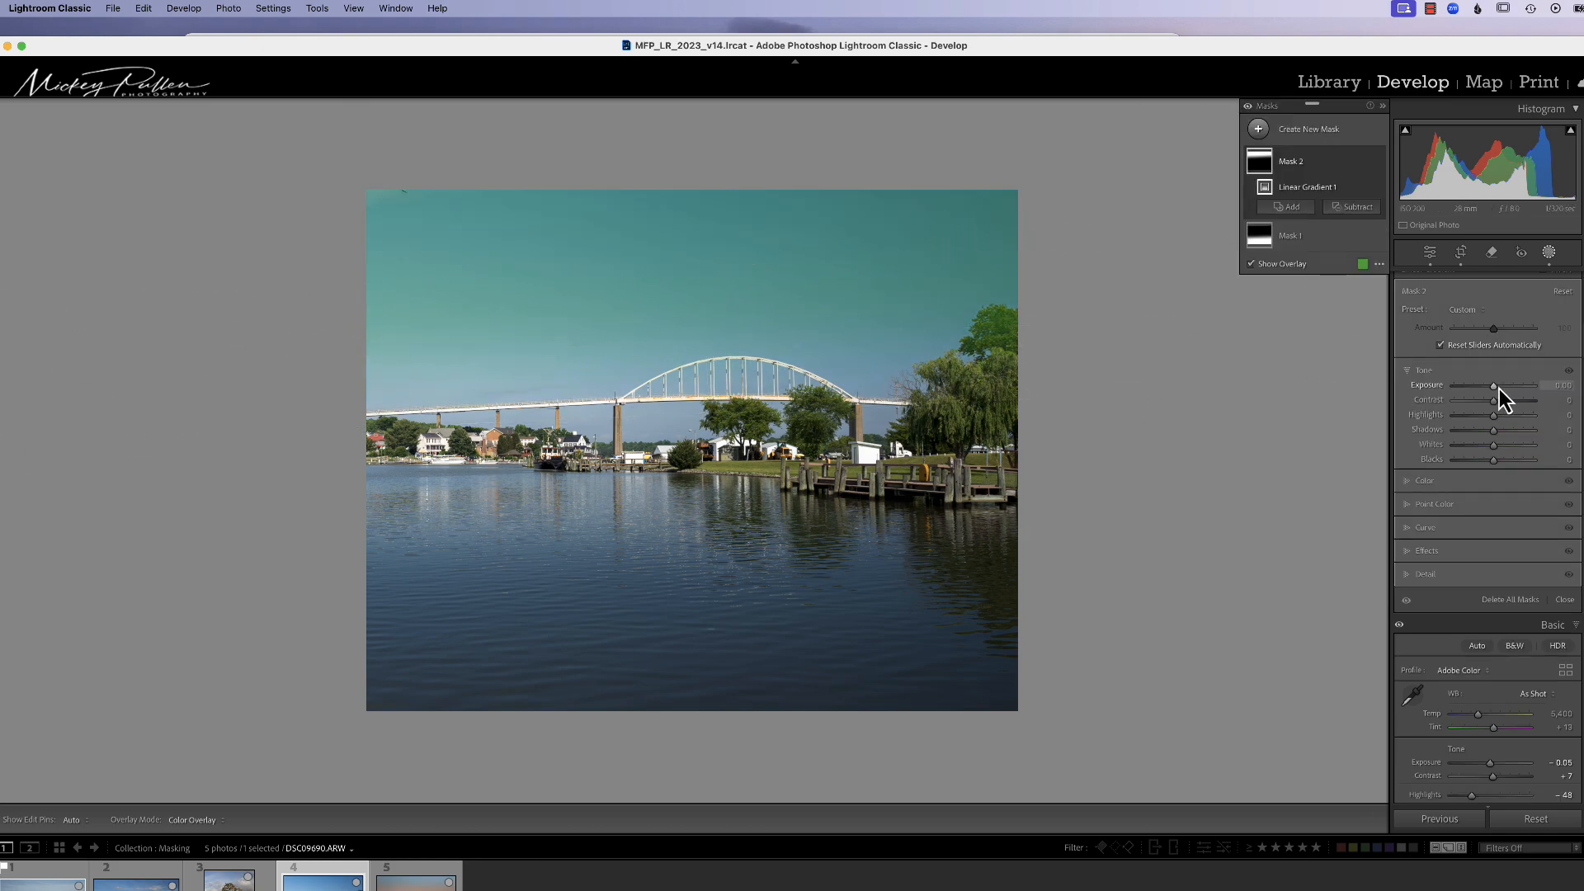
left_click_drag(1498, 389, 1488, 393)
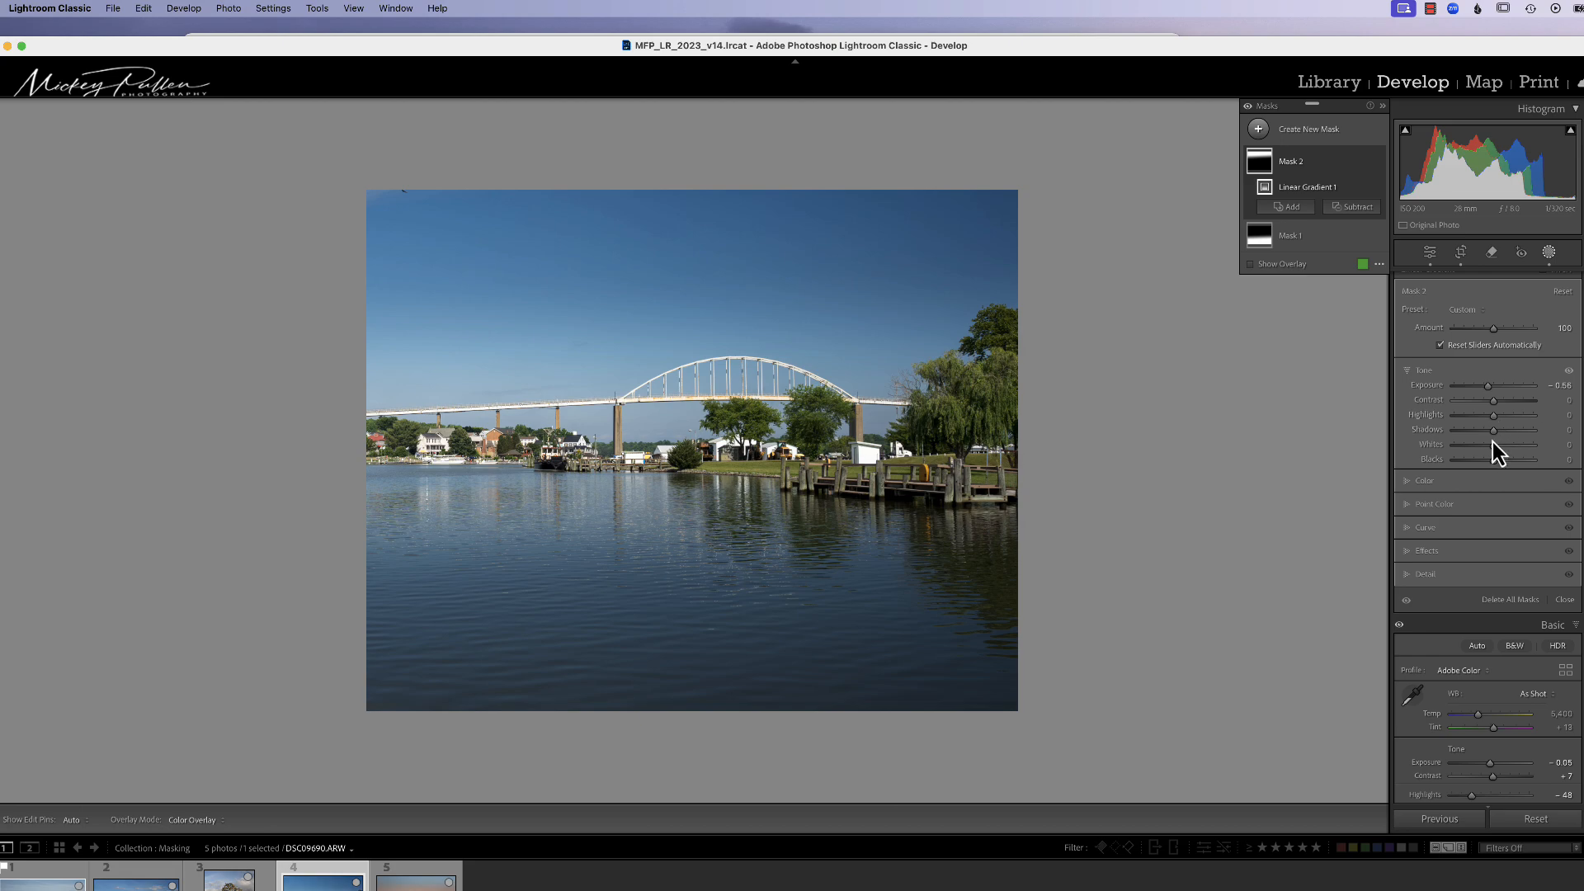
left_click_drag(1493, 447, 1510, 447)
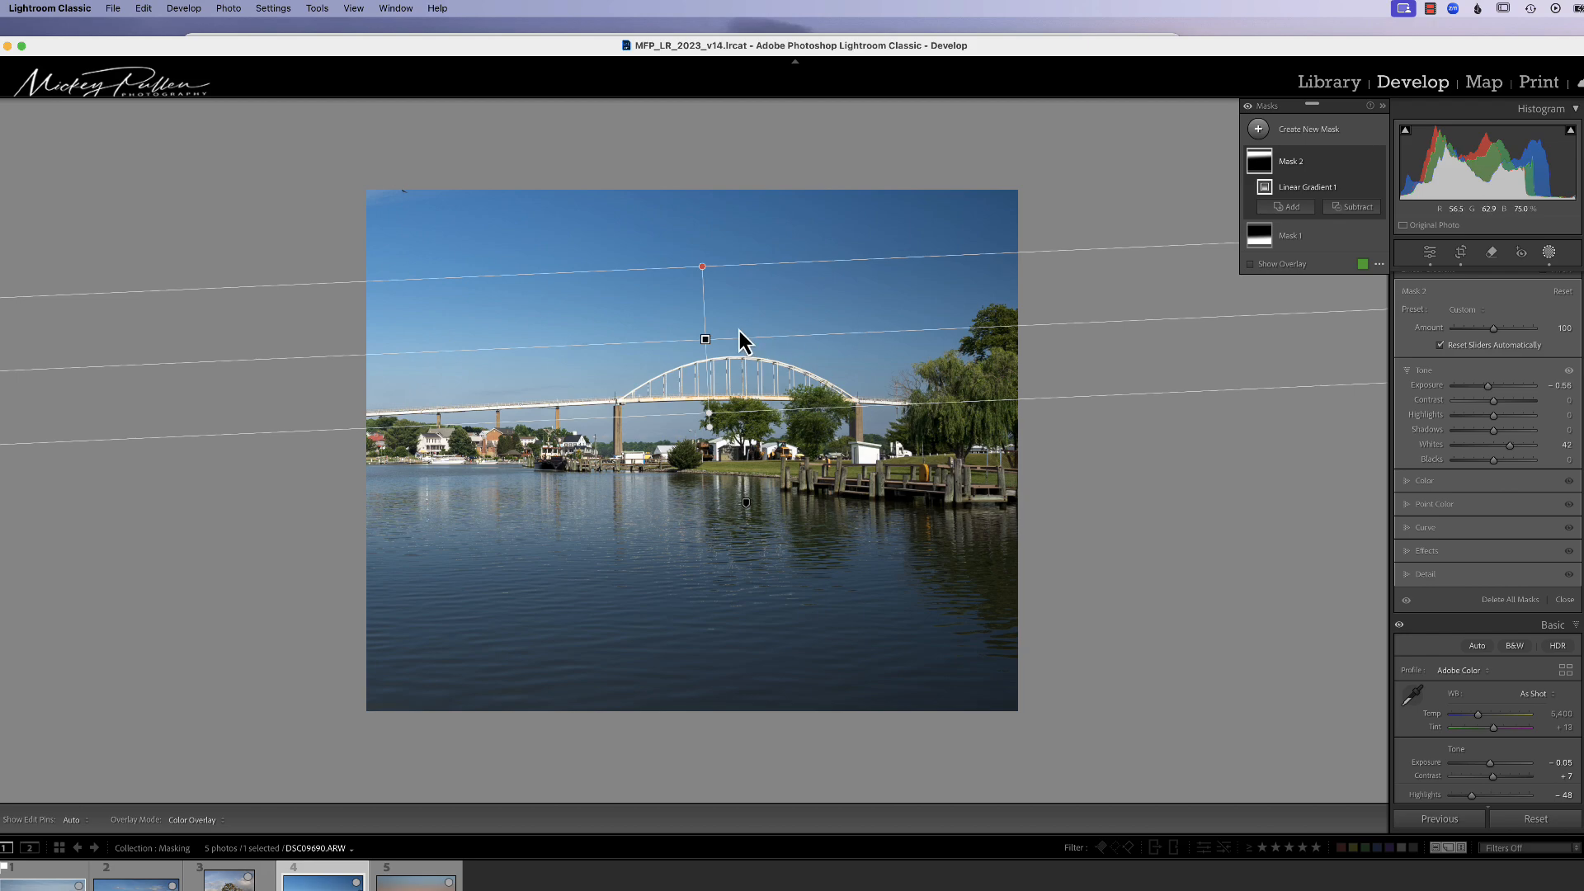
Step: Move the sky gradient's upper edge higher and its lower edge slightly down
left_click_drag(707, 270, 703, 229)
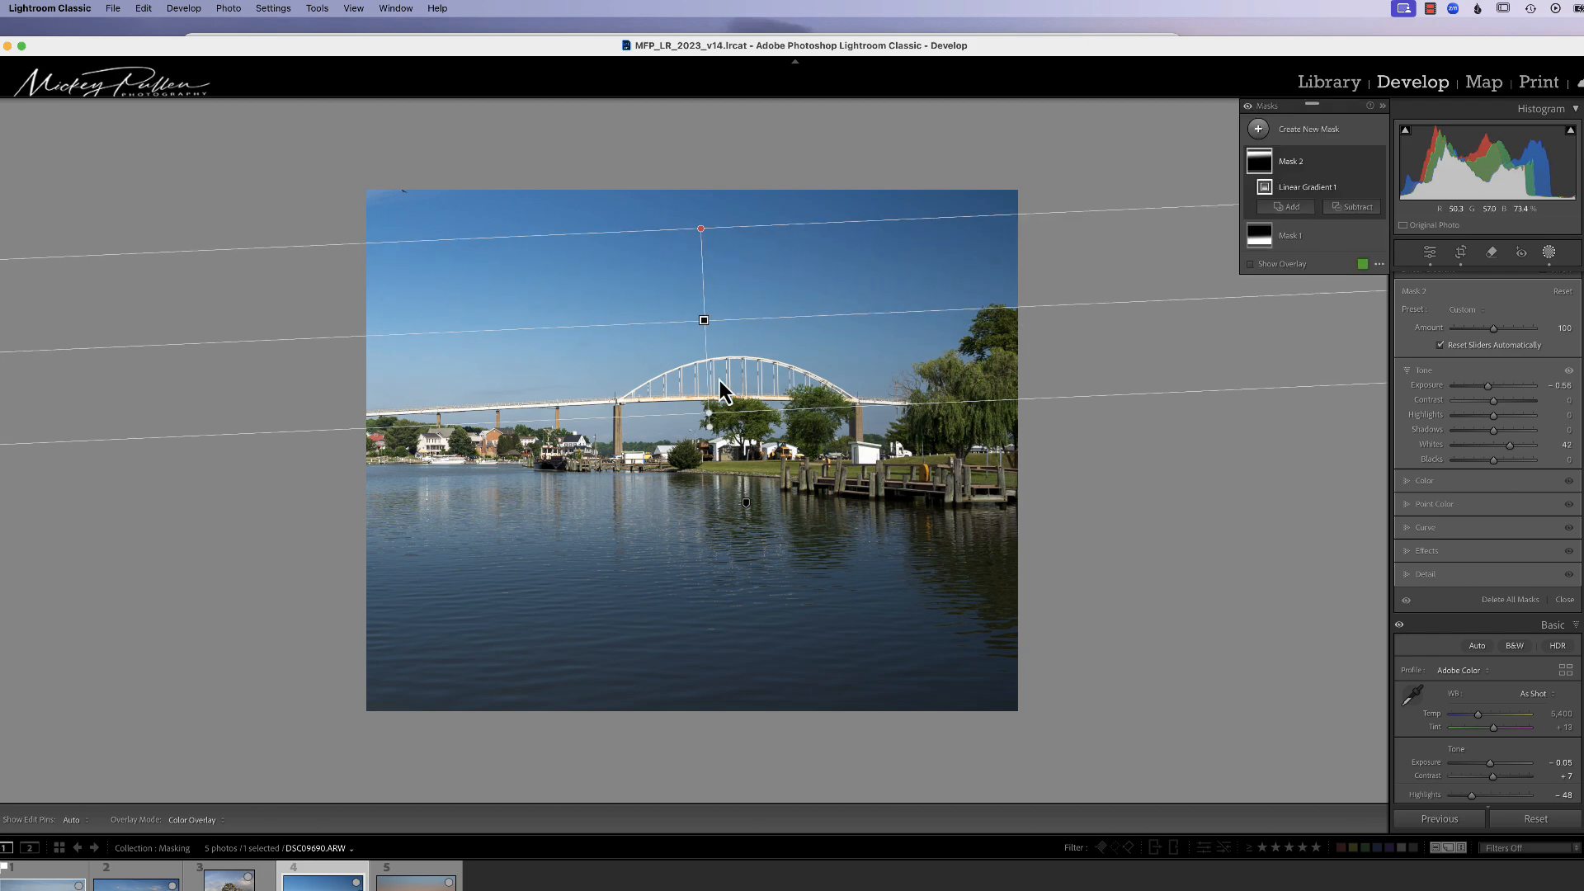
left_click_drag(711, 415, 715, 434)
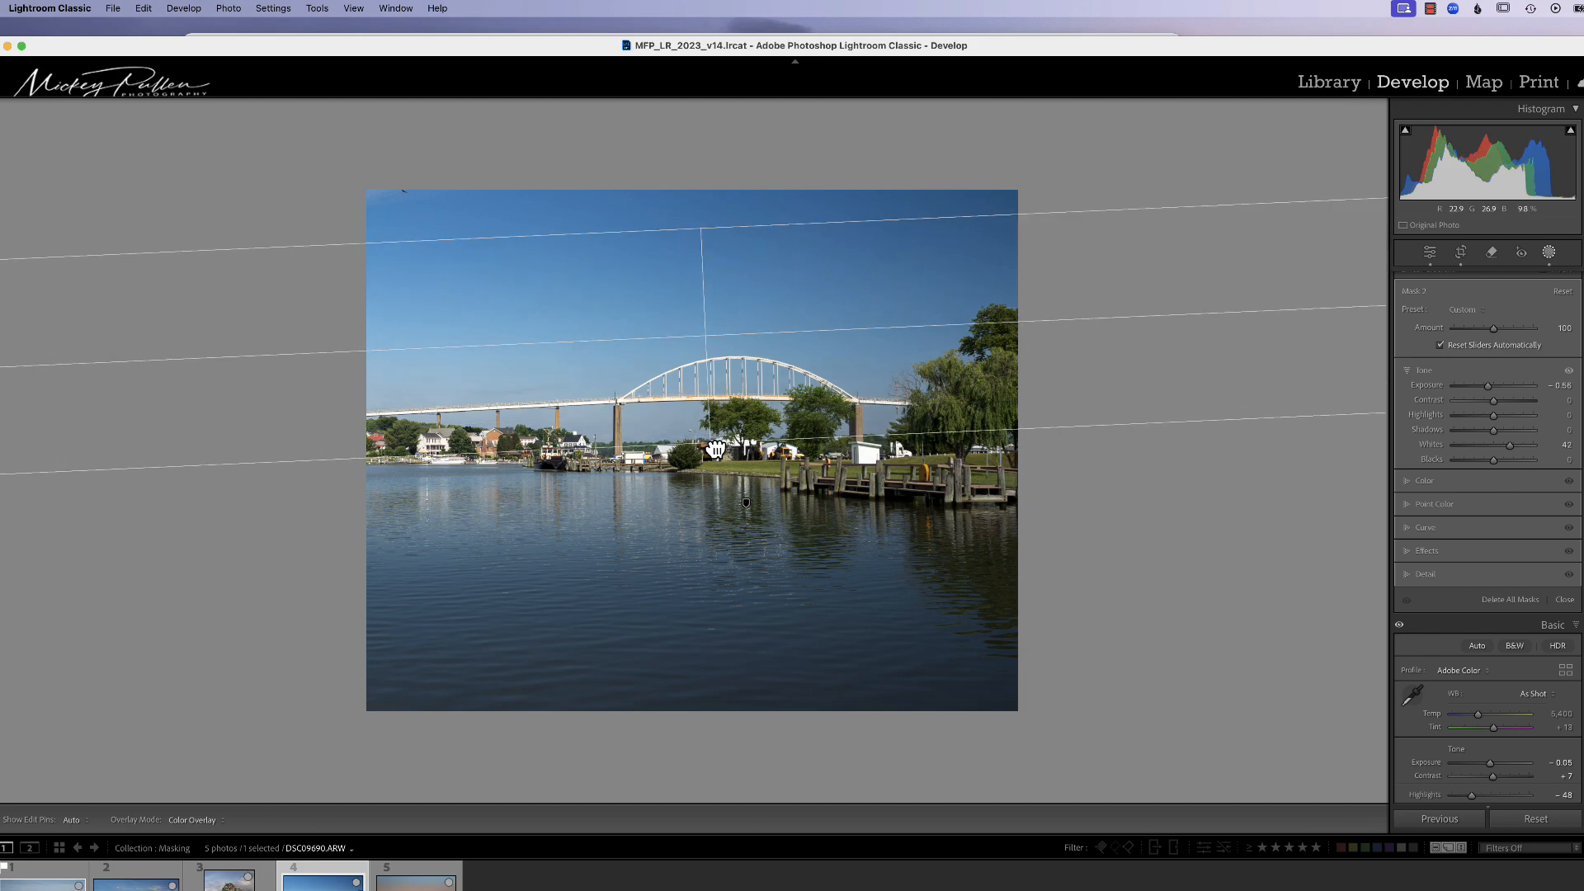
left_click_drag(715, 450, 715, 450)
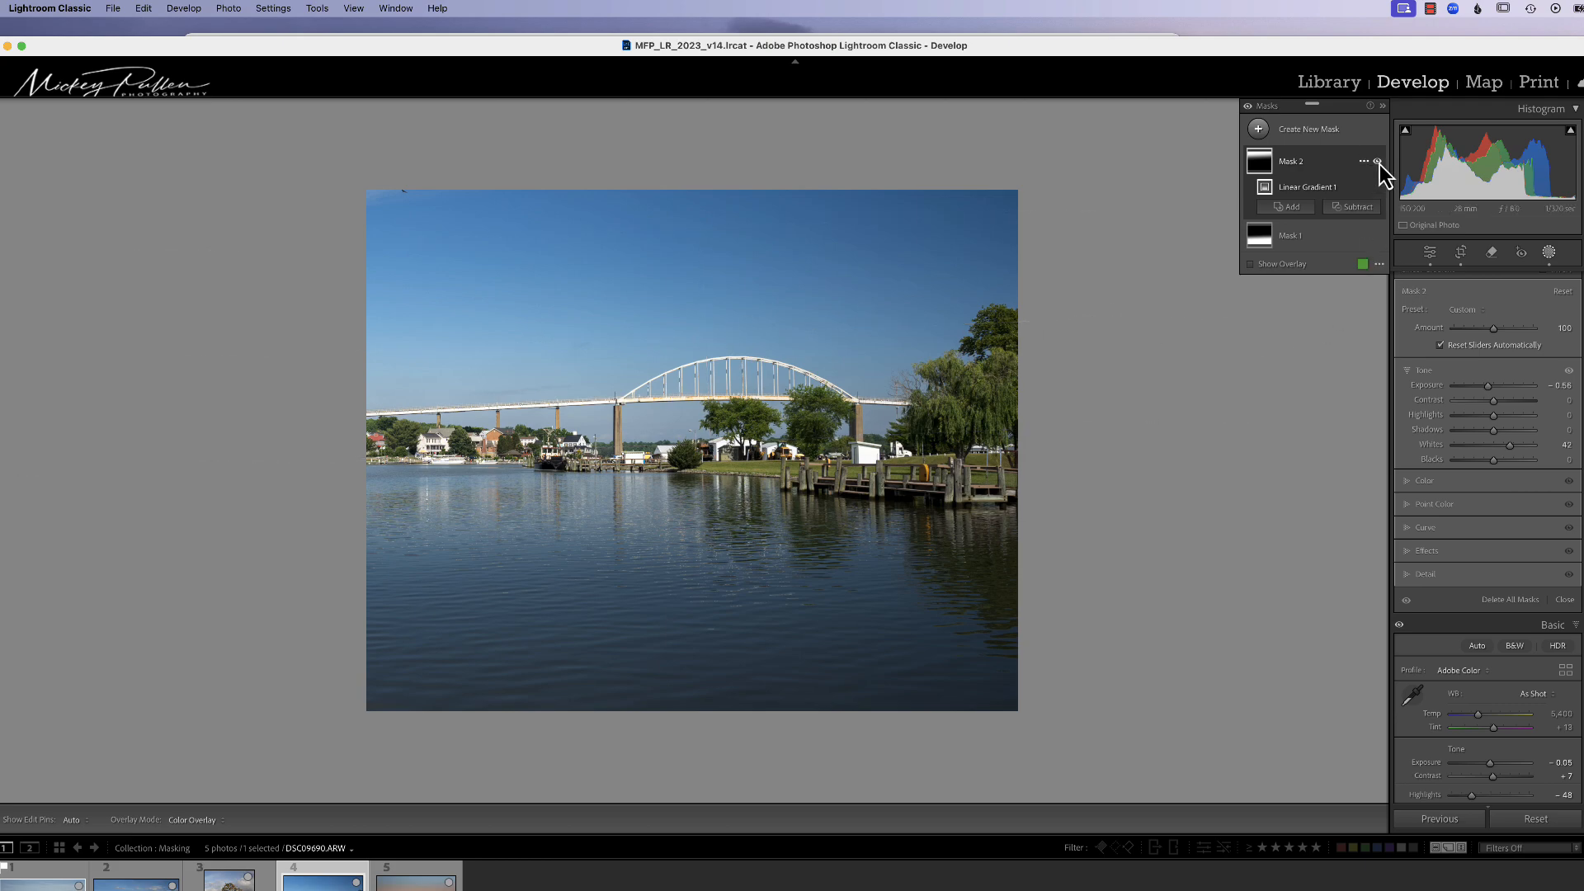
Step: Toggle the visibility of Mask 2, Mask 1 and all masks to compare their effects
left_click(1376, 161)
left_click(1377, 161)
left_click(1377, 161)
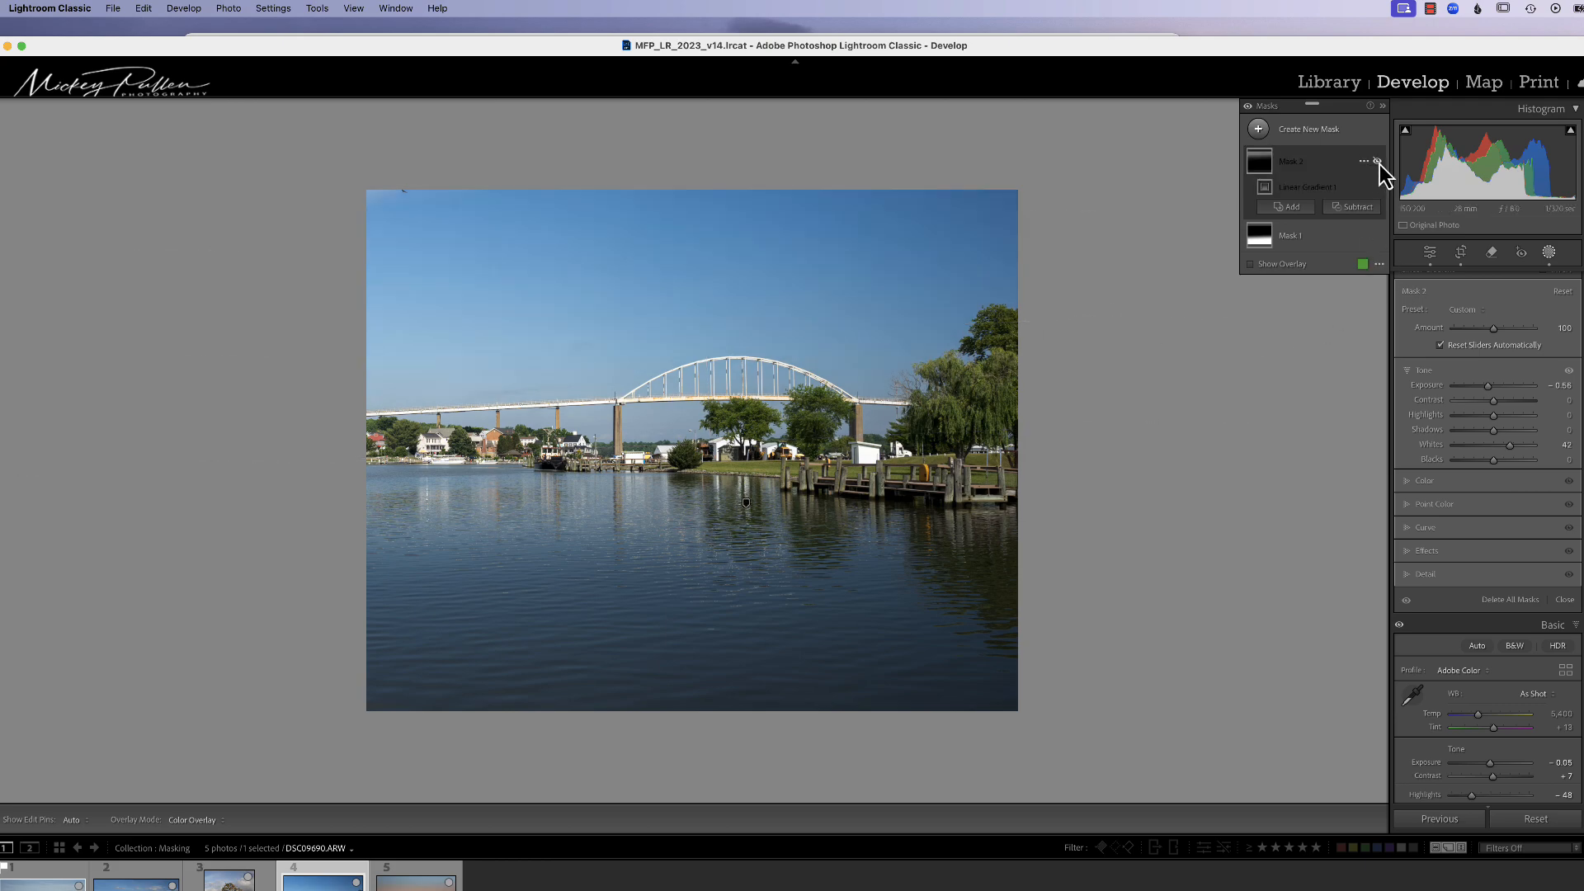
left_click(1376, 161)
left_click(1377, 235)
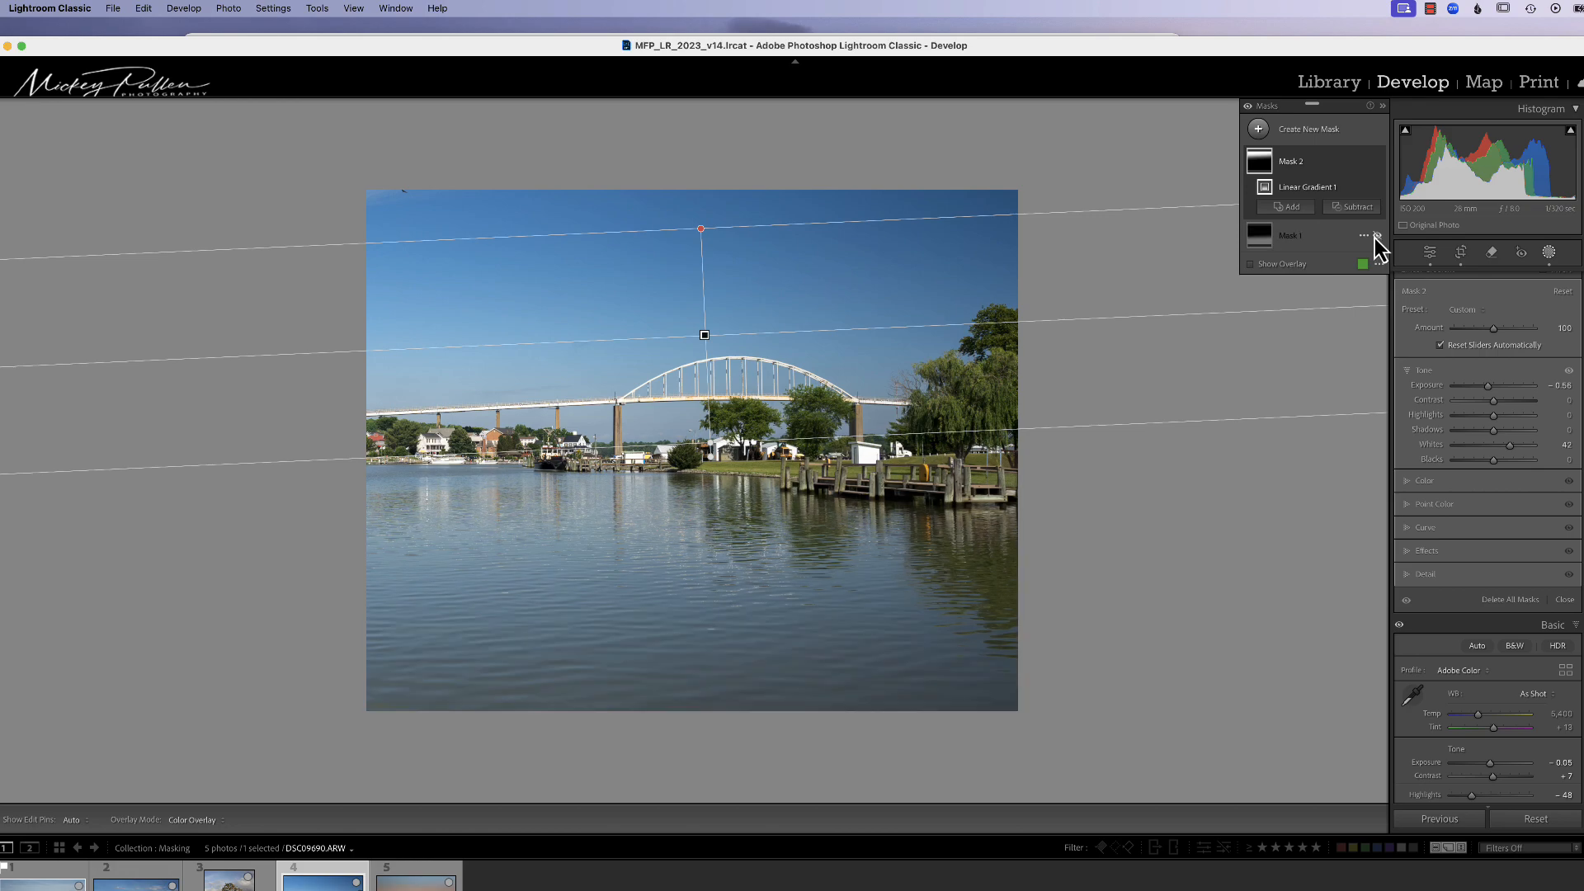
left_click(1377, 235)
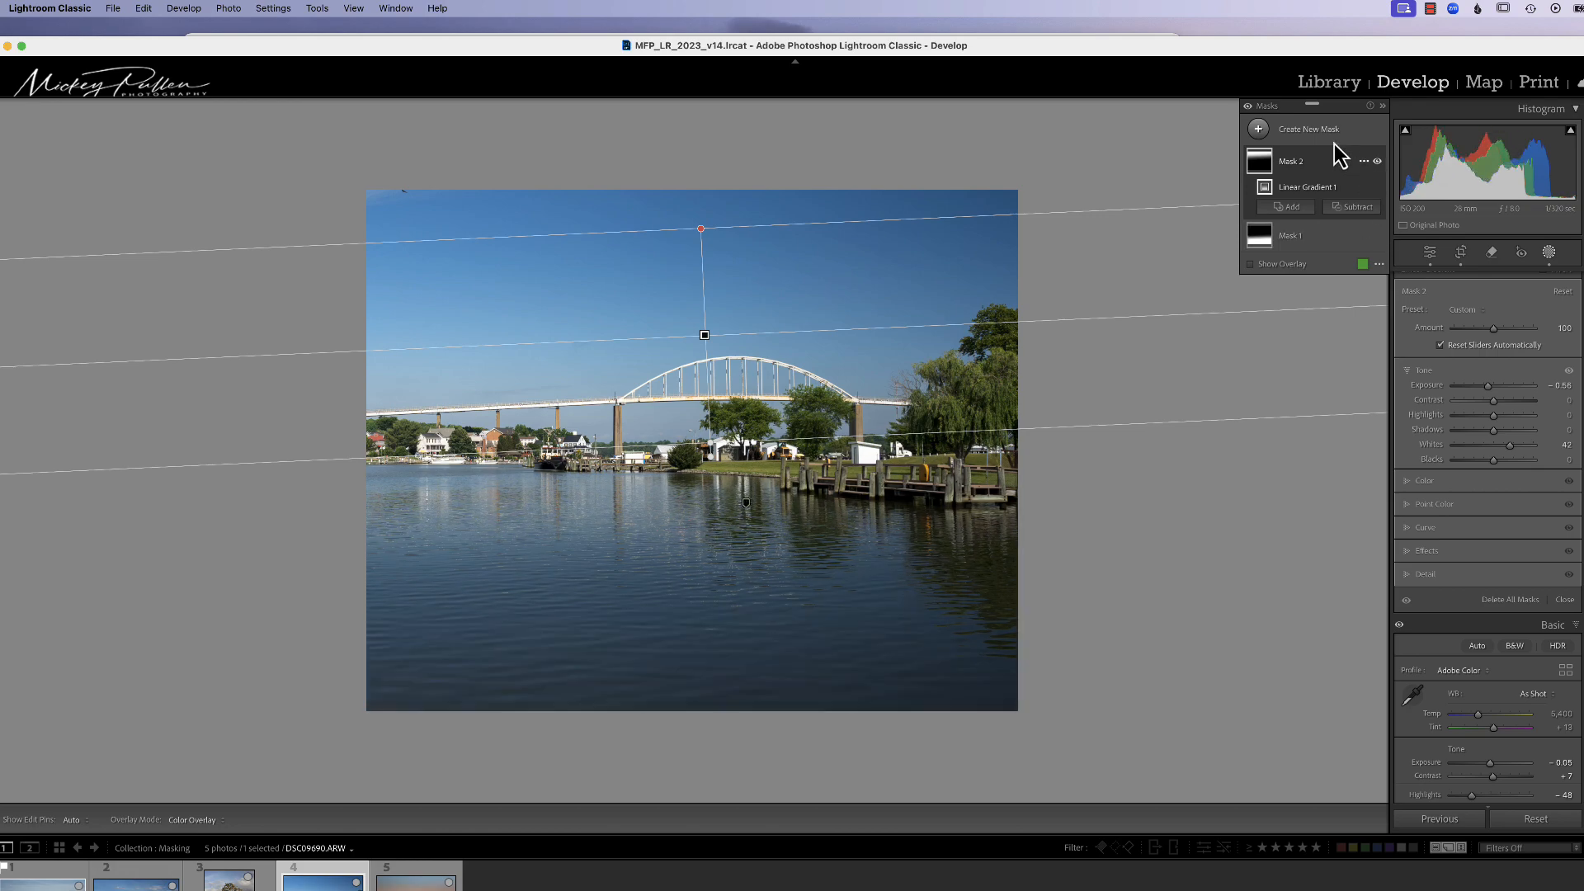
left_click(1247, 107)
left_click(1247, 108)
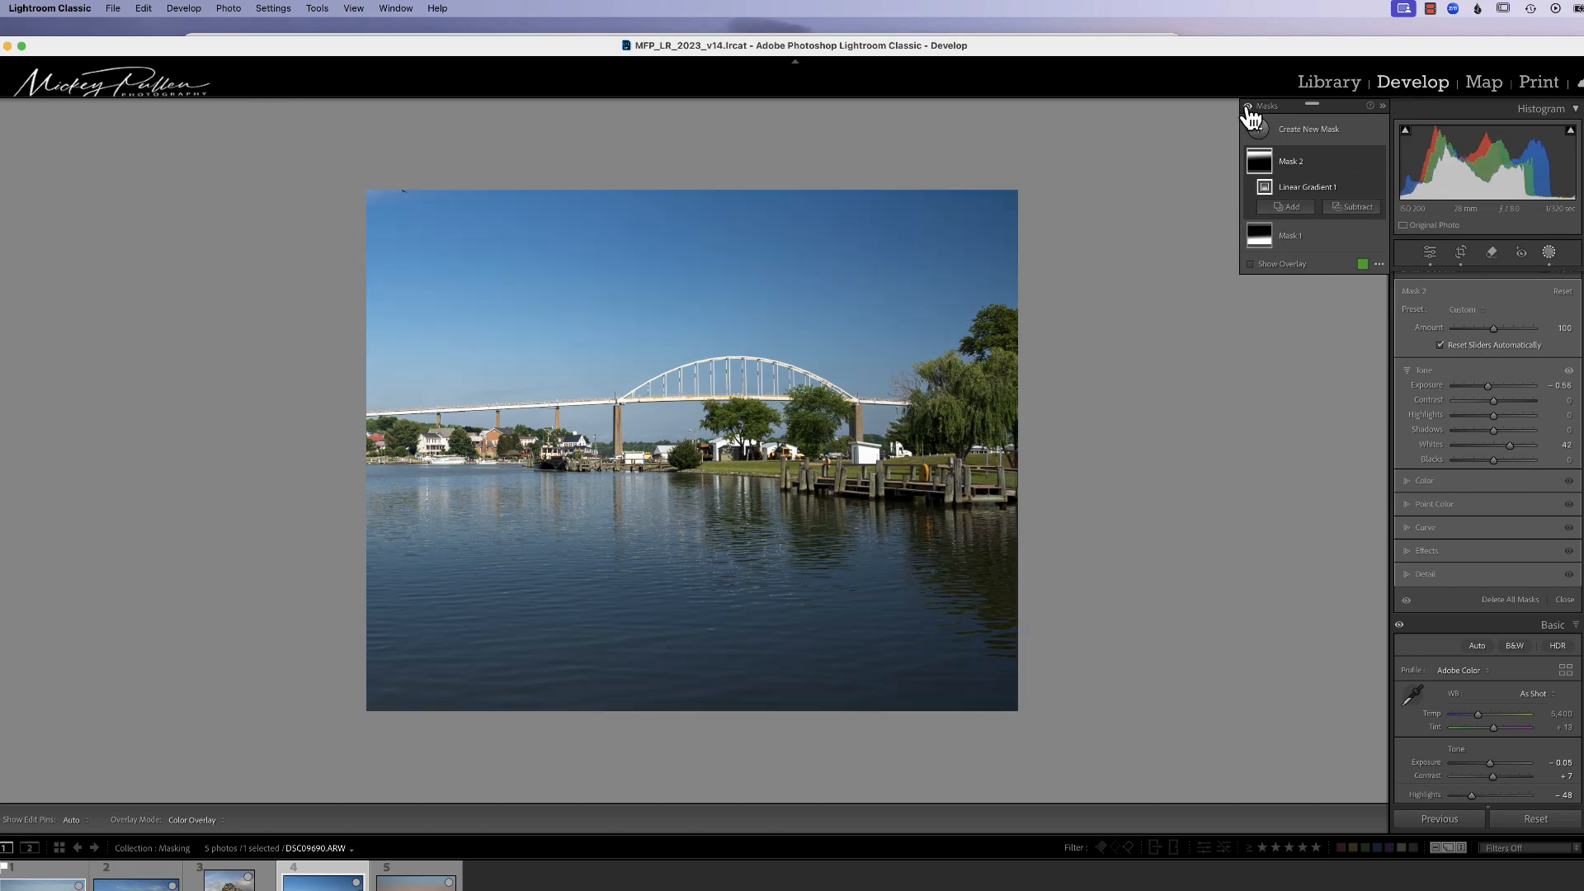
left_click(1248, 107)
left_click(1247, 107)
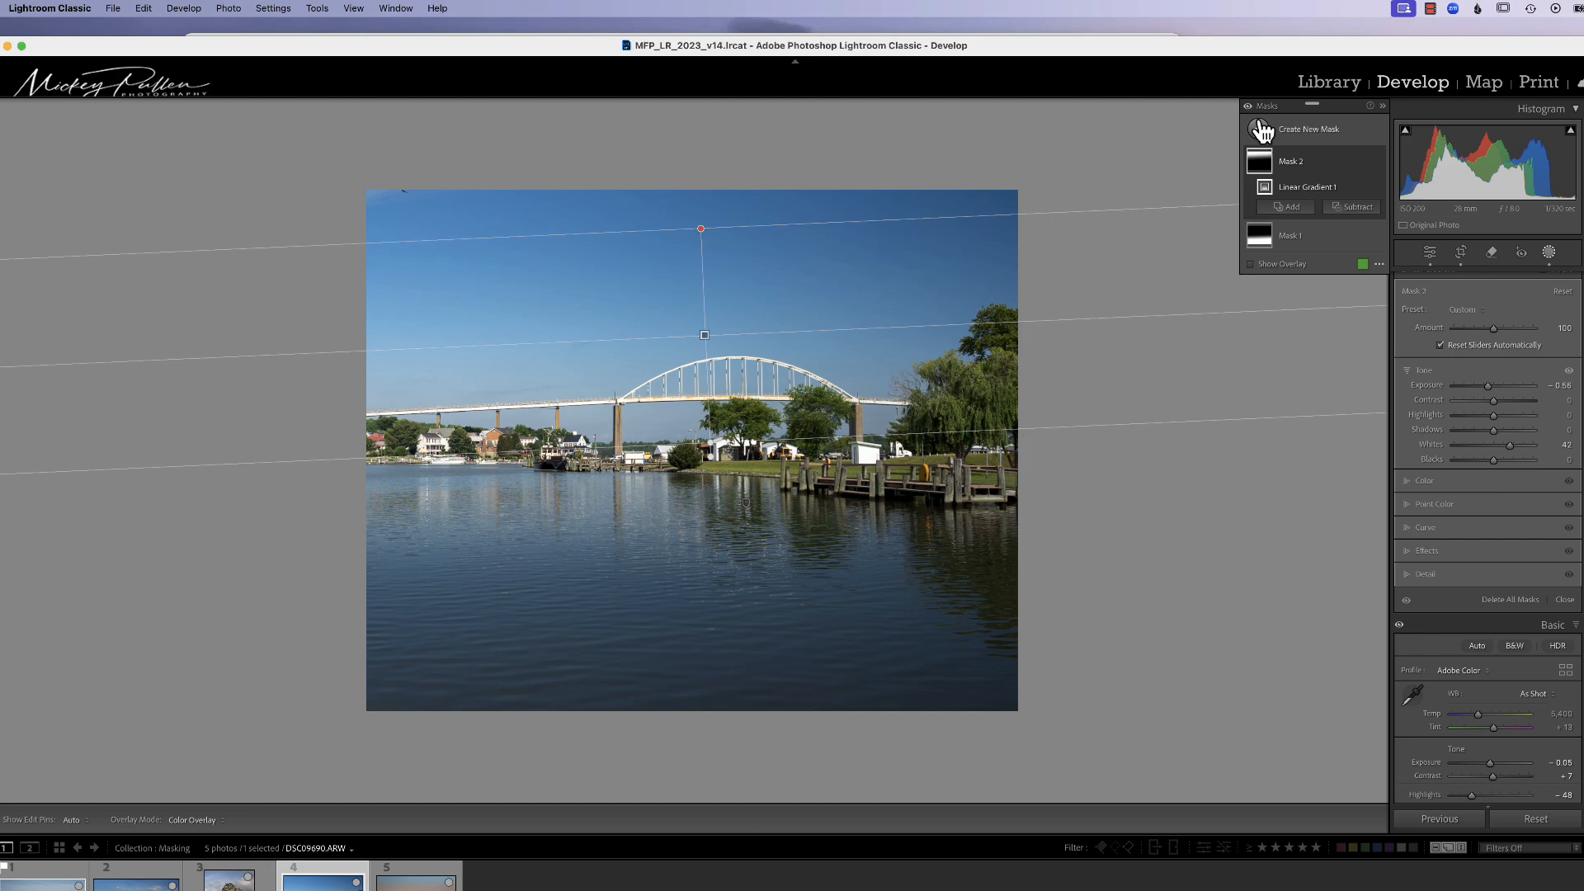
Step: Add a third linear gradient from the water up past the bridge and set its Exposure to 0.31
left_click(1268, 207)
left_click(1338, 277)
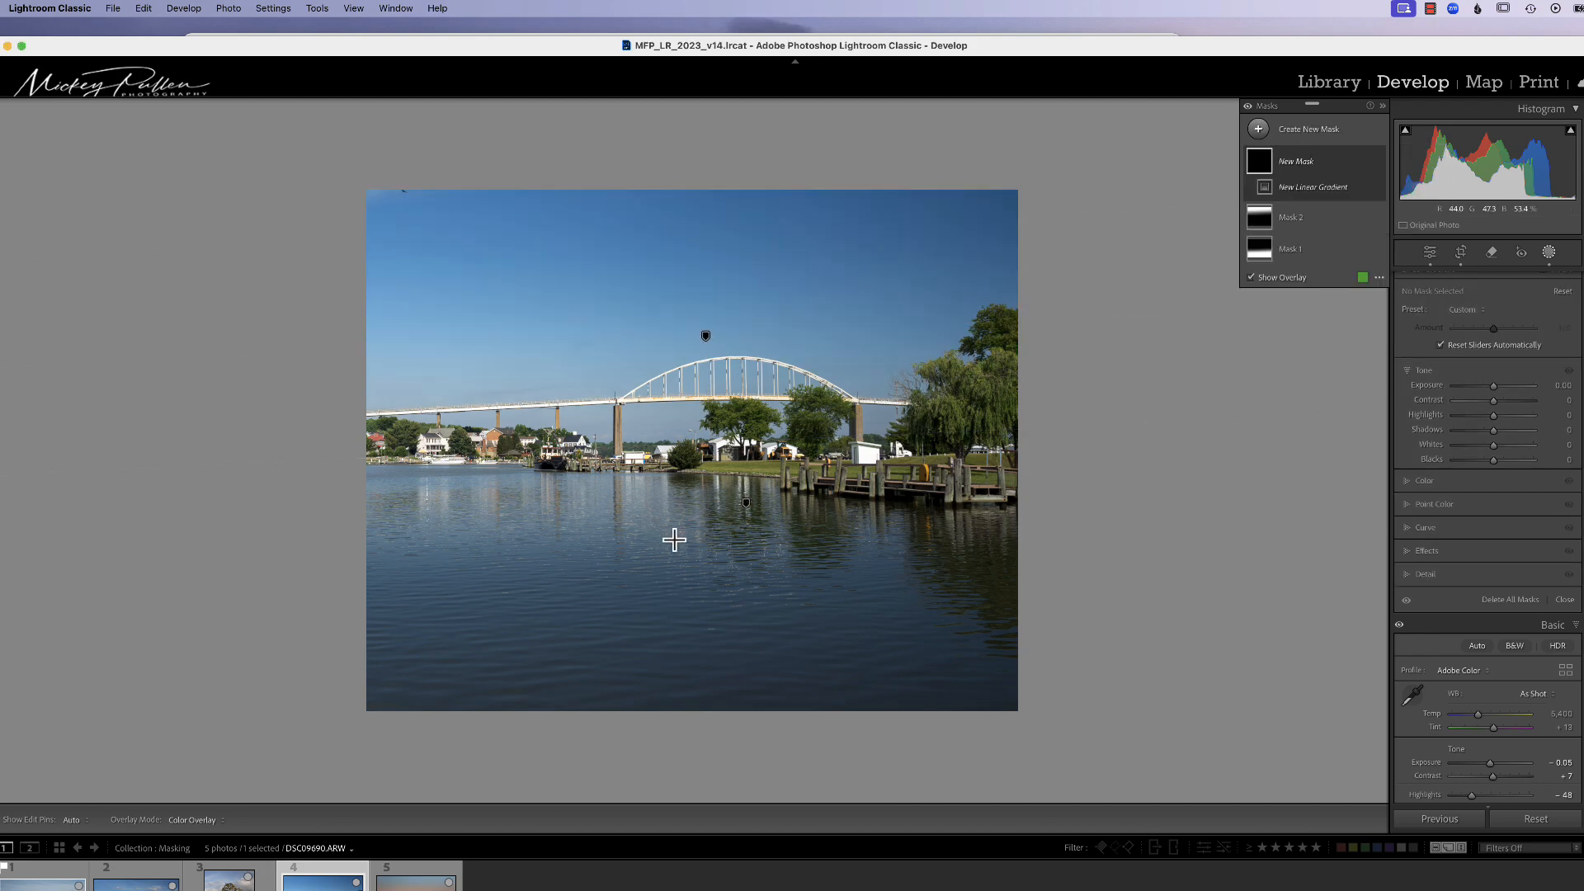
left_click_drag(703, 554, 696, 312)
left_click_drag(699, 447, 698, 386)
left_click_drag(701, 281, 700, 348)
mouse_move(702, 433)
left_mouse_down()
mouse_move(707, 395)
mouse_move(707, 412)
left_mouse_up()
left_click_drag(1503, 385, 1498, 389)
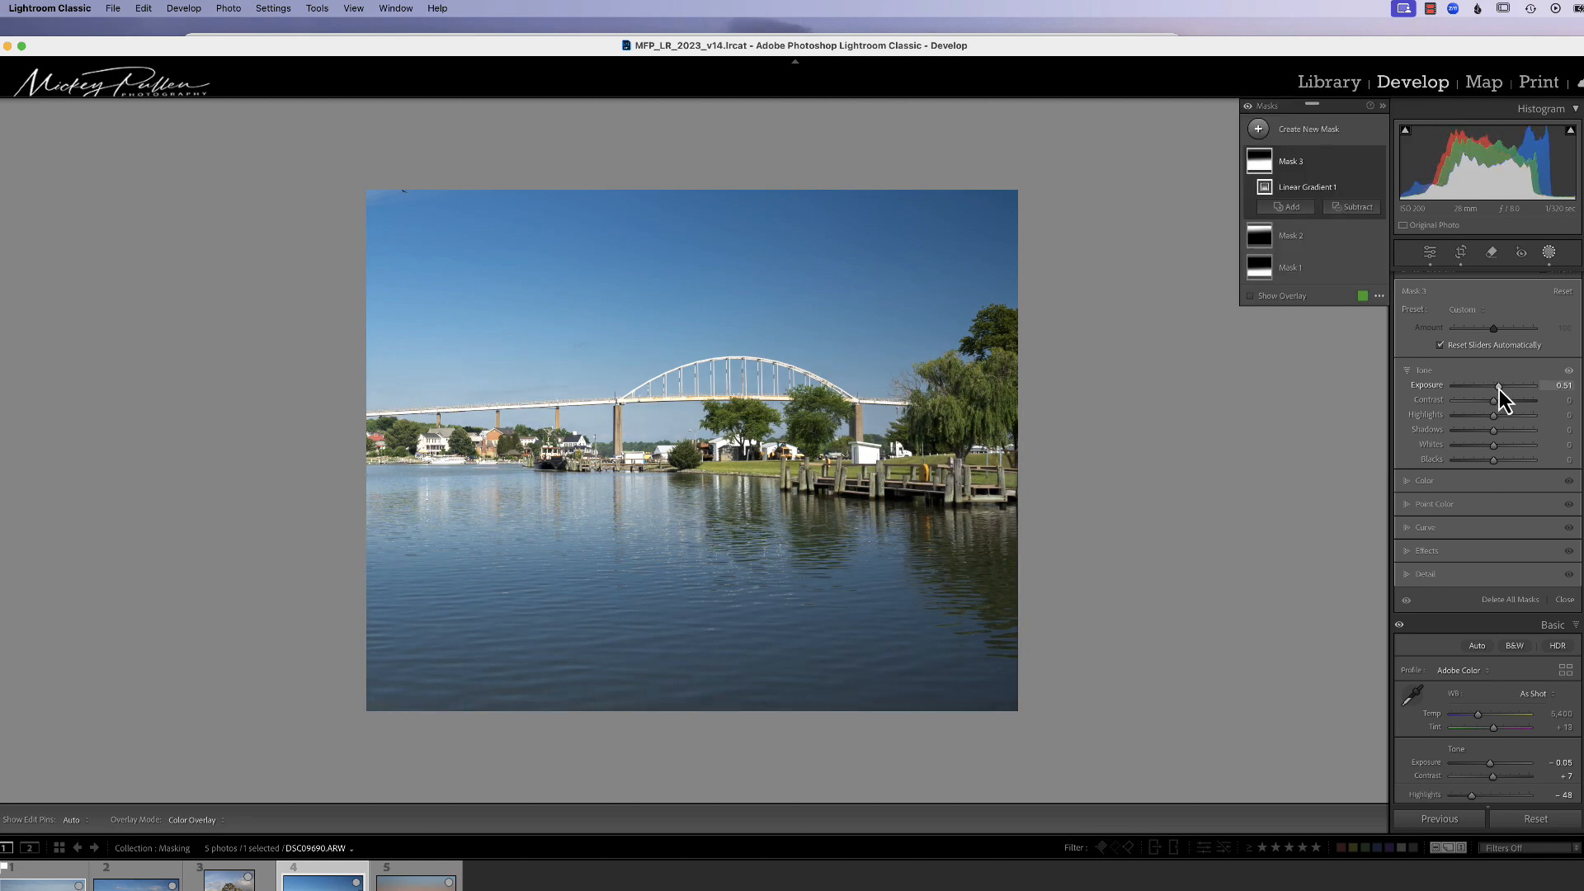
Step: Subtract a linear gradient drawn from the lower water up to the shoreline from Mask 3
left_click(1353, 207)
left_click(1371, 370)
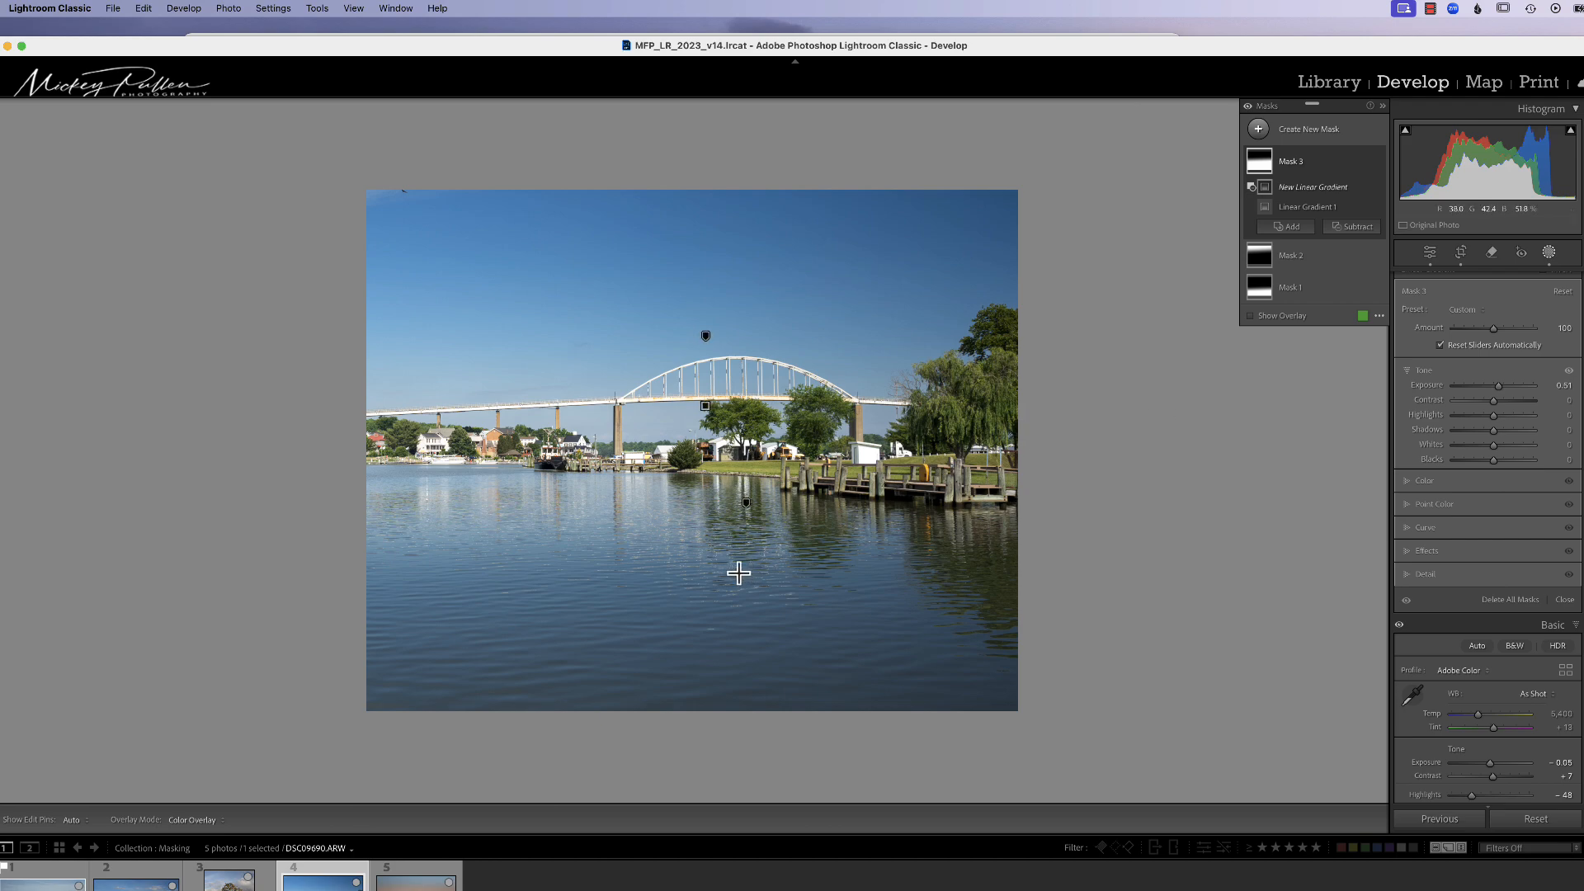
left_click_drag(701, 624, 700, 345)
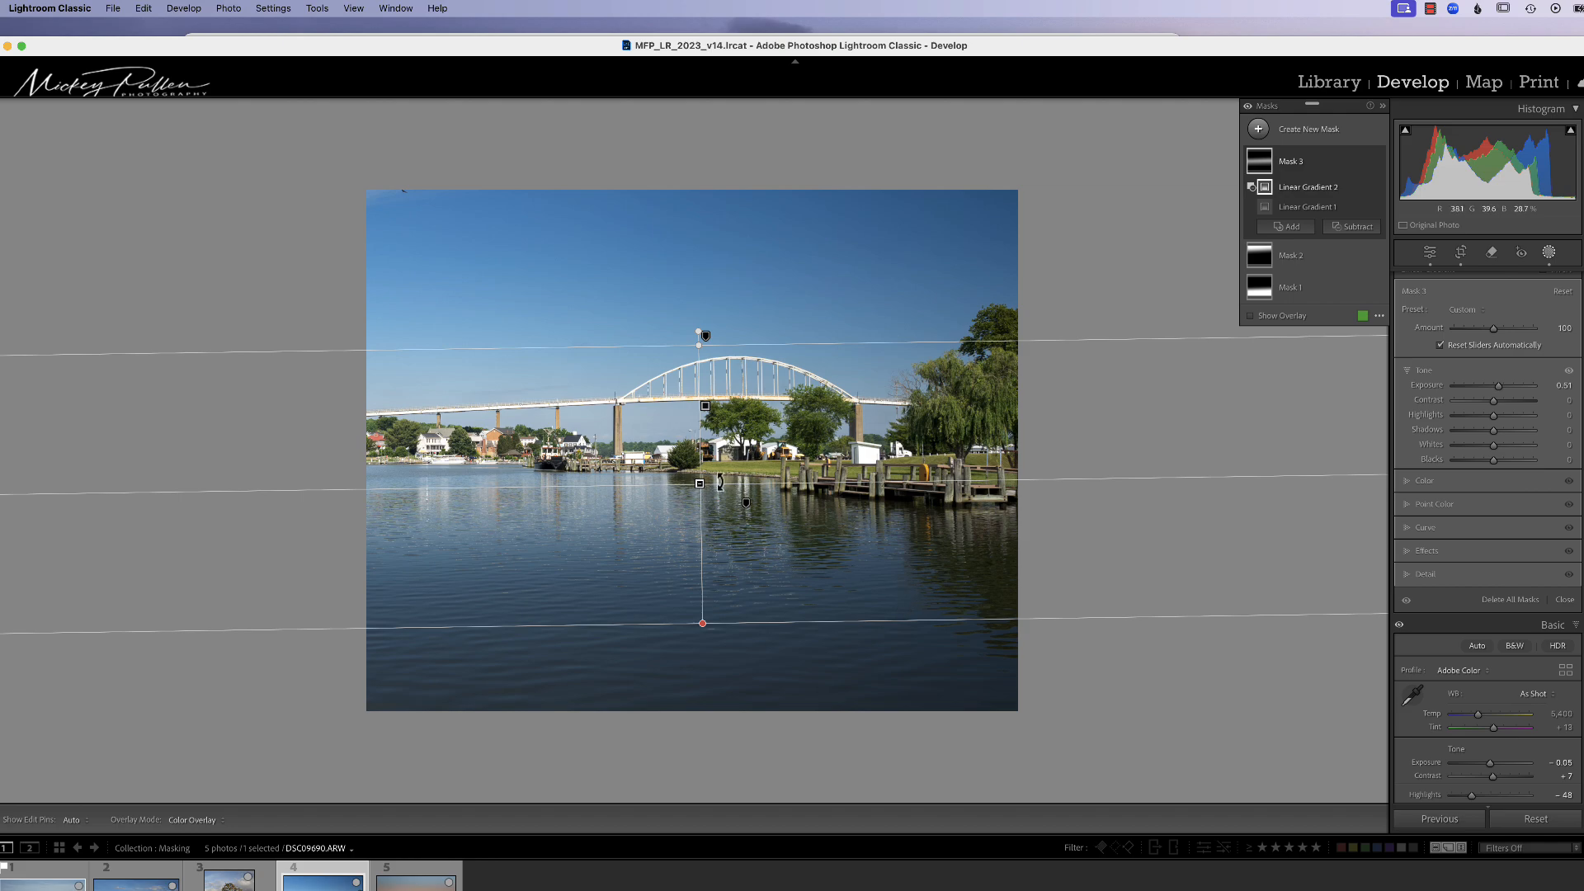
left_click_drag(703, 487, 707, 479)
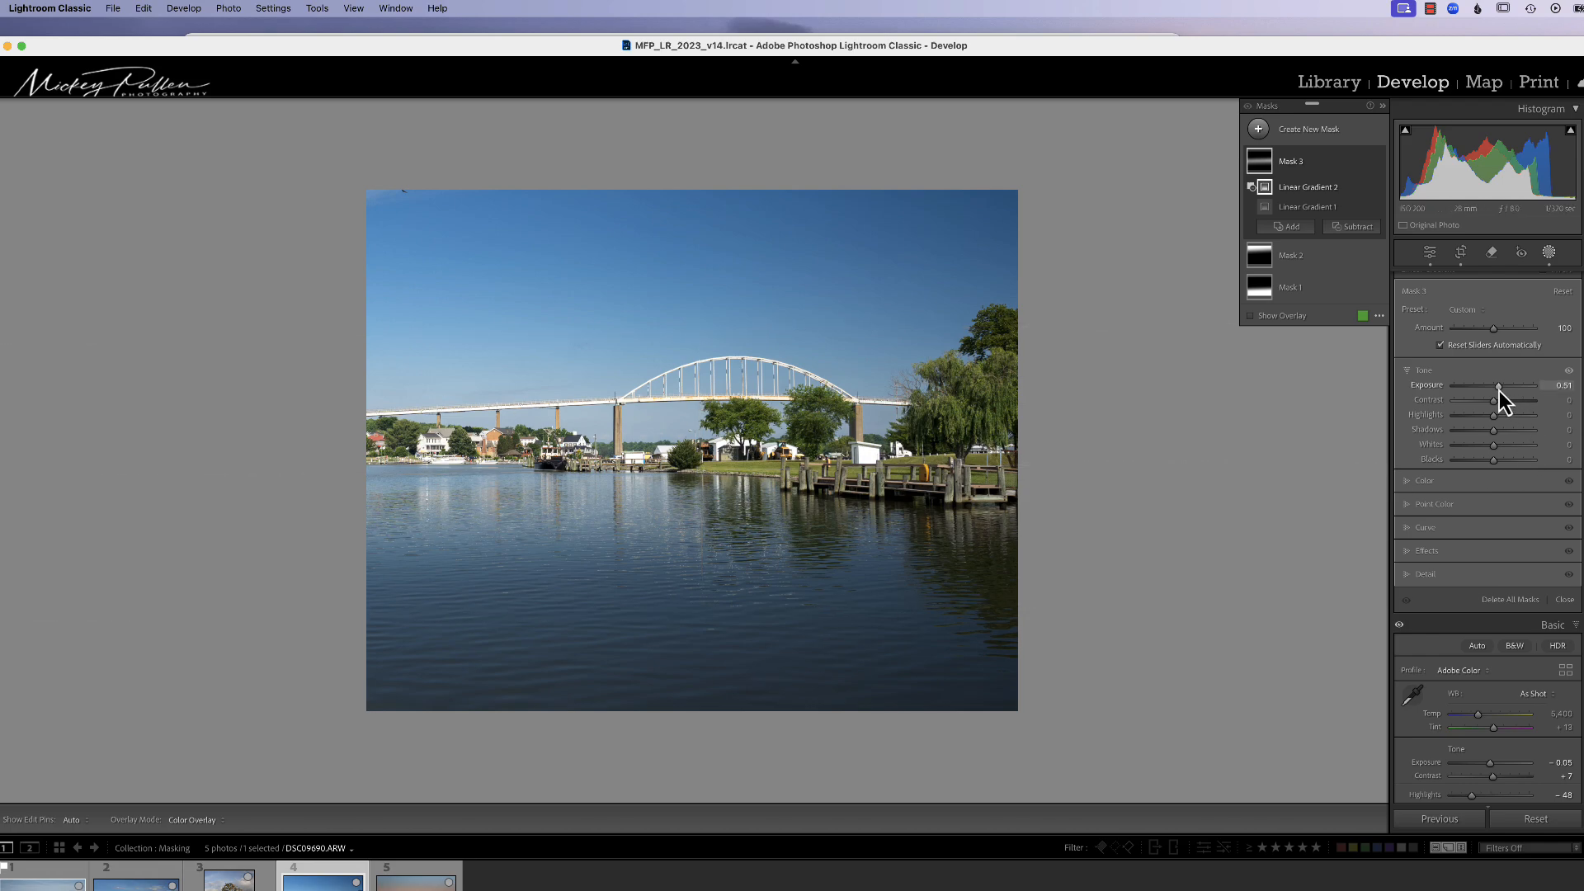
Step: Set Mask 3's Exposure to 0.75 and Clarity to 61, then leave masking
left_click_drag(1498, 391, 1502, 389)
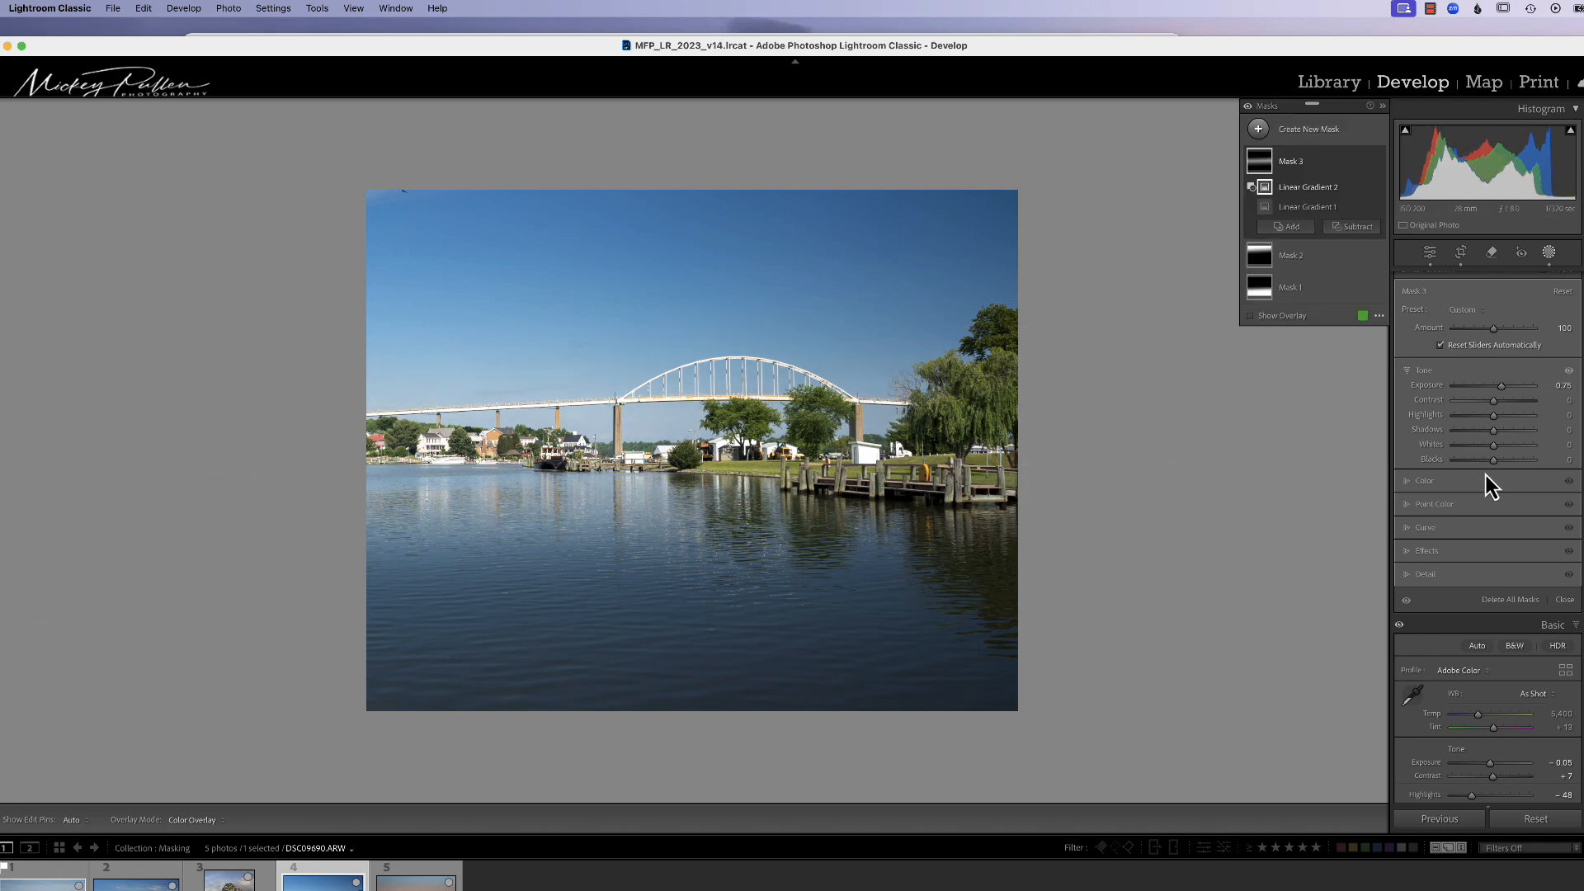
left_click_drag(1493, 429, 1519, 497)
left_click(1427, 480)
left_click(1433, 572)
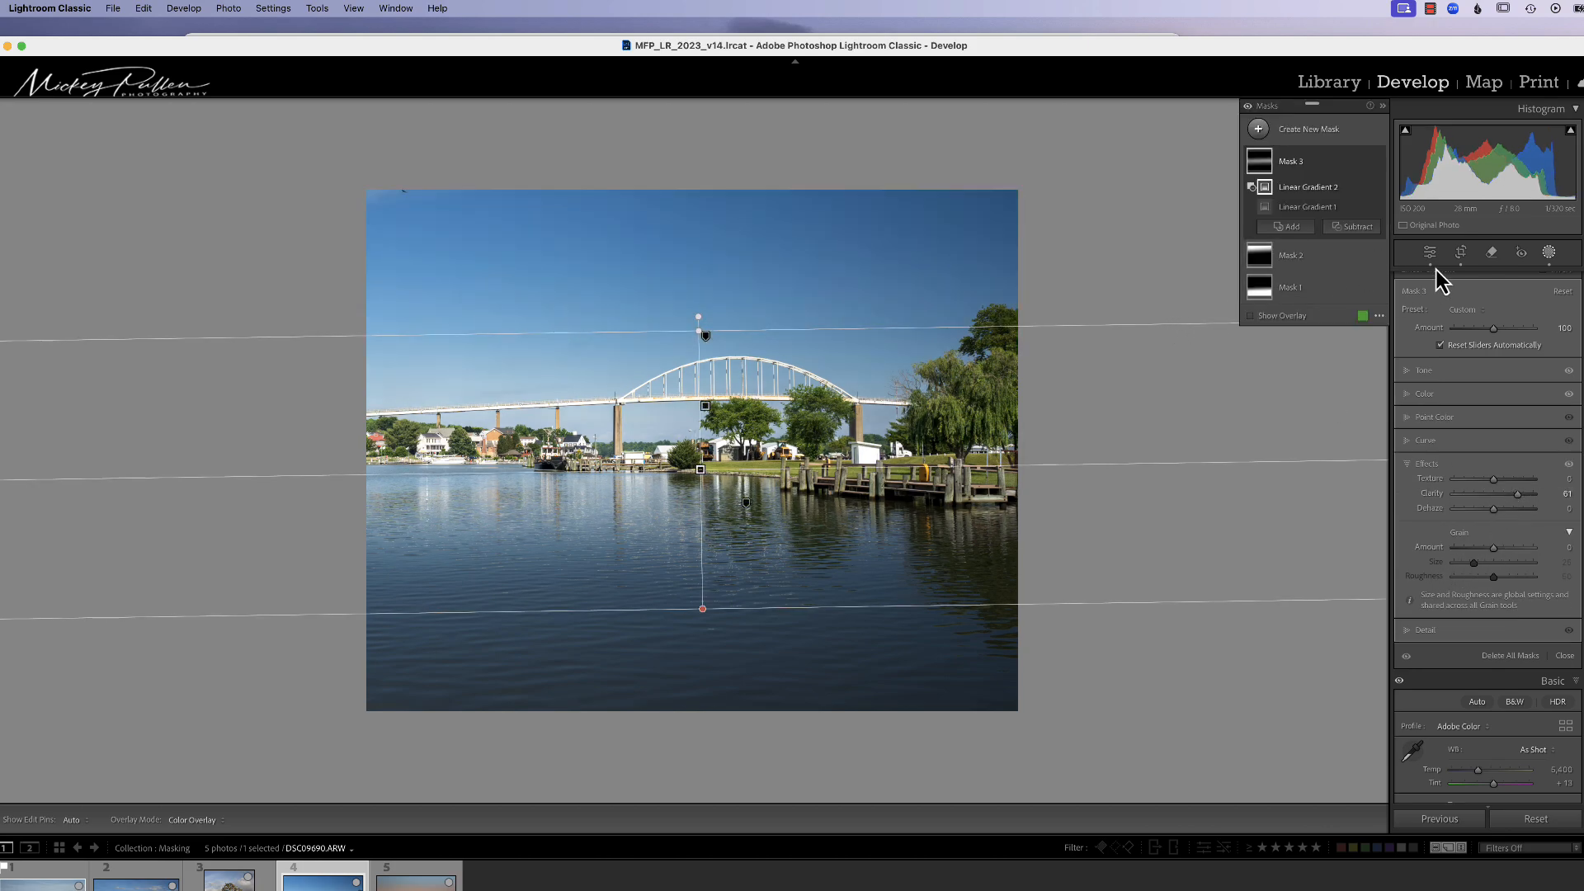
left_click(1490, 252)
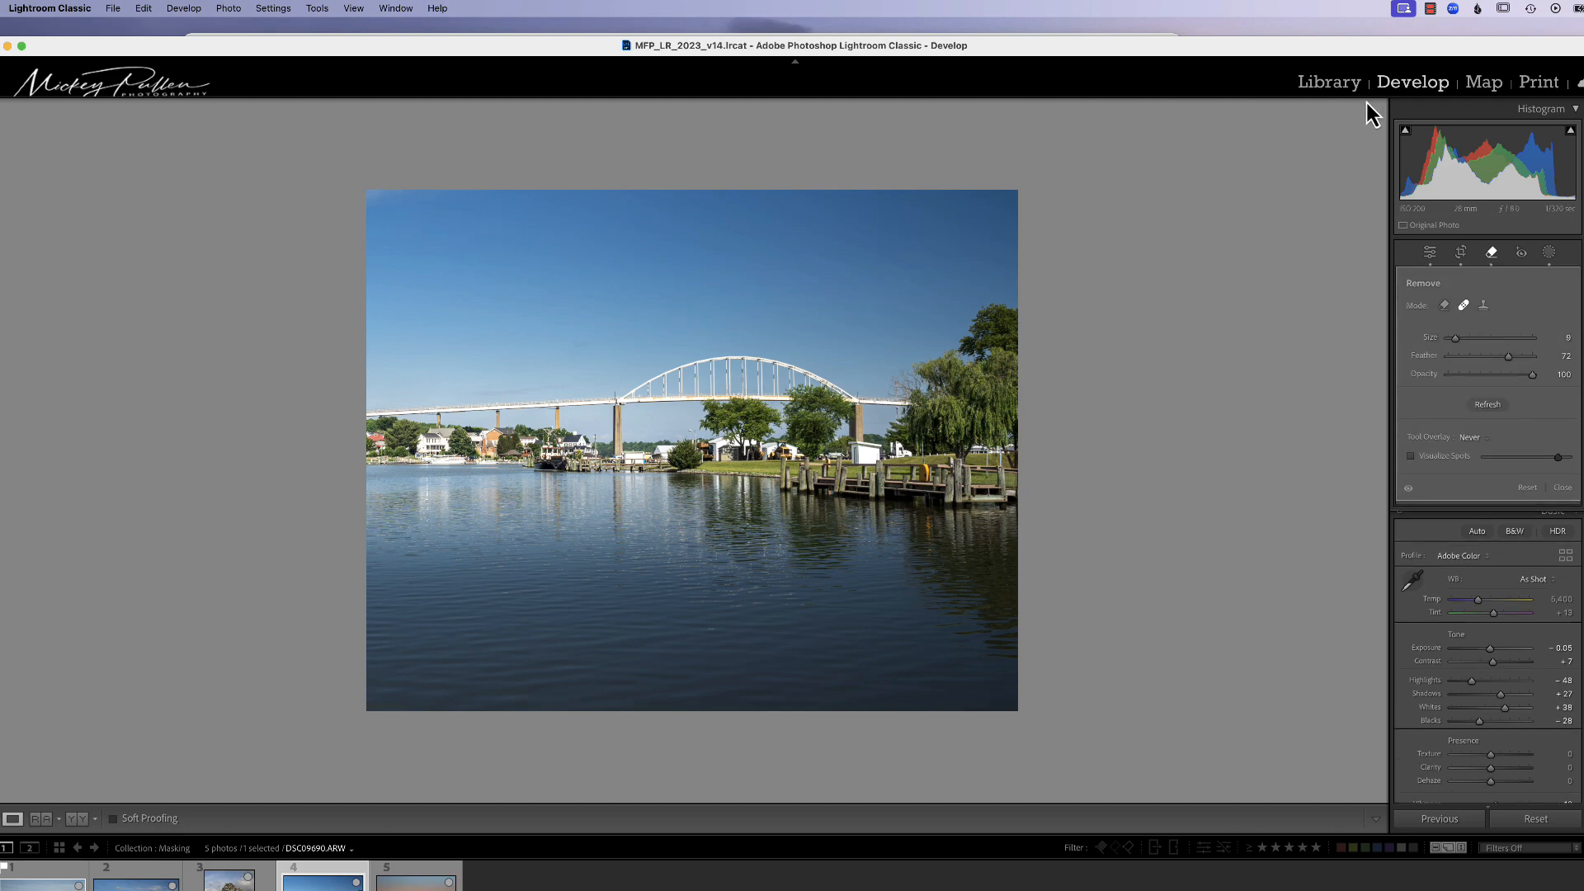
Step: Toggle between the before and after views of the bridge photo
key("backslash")
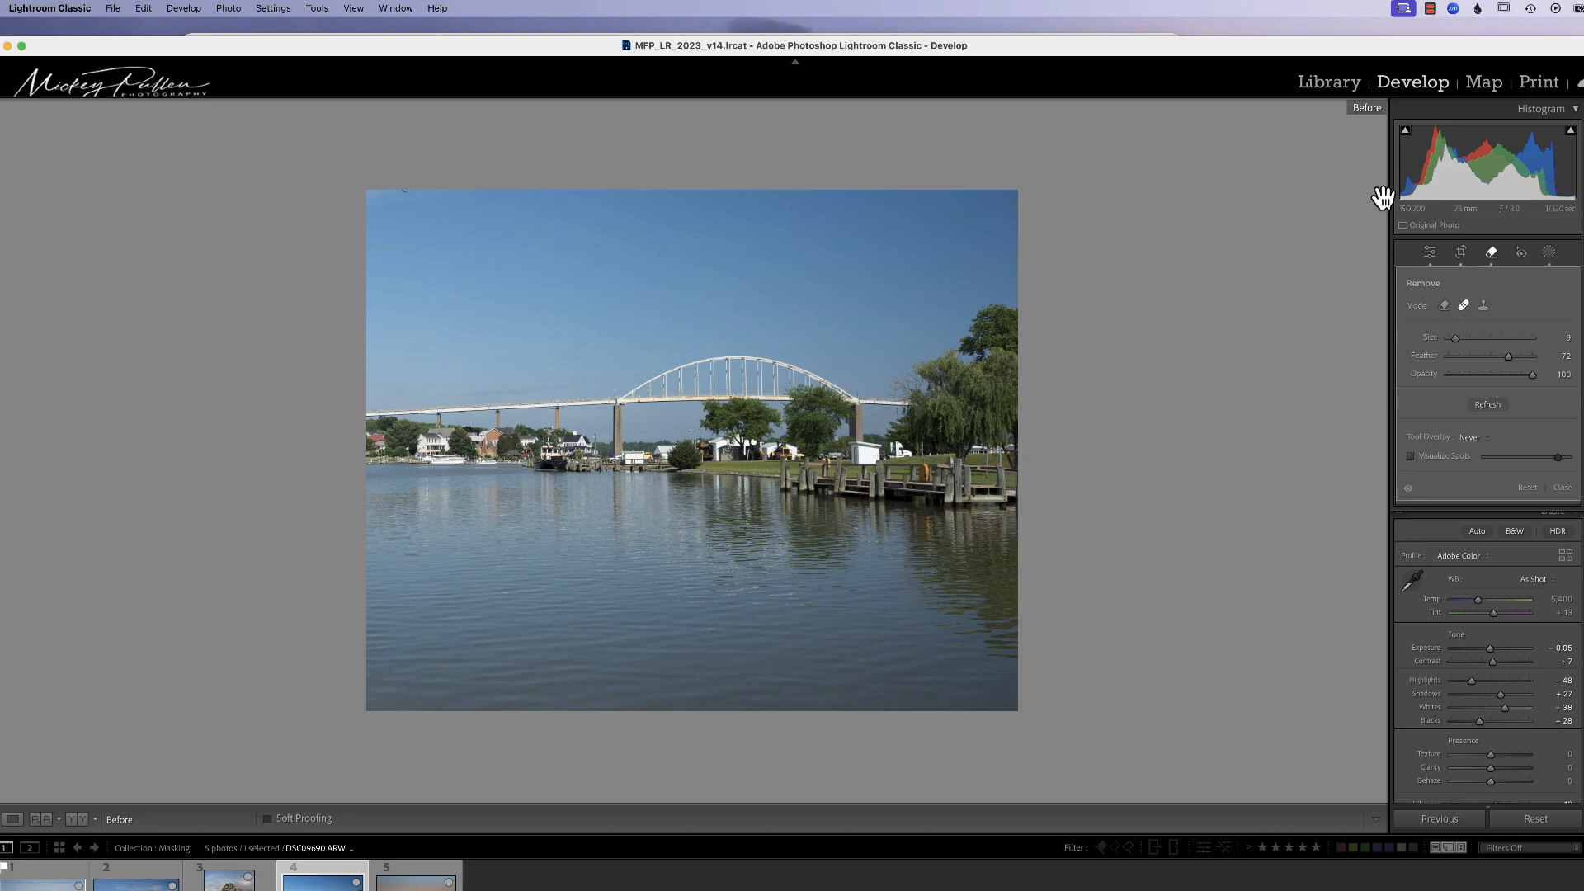
key("backslash")
key("backslash")
key("backslash")
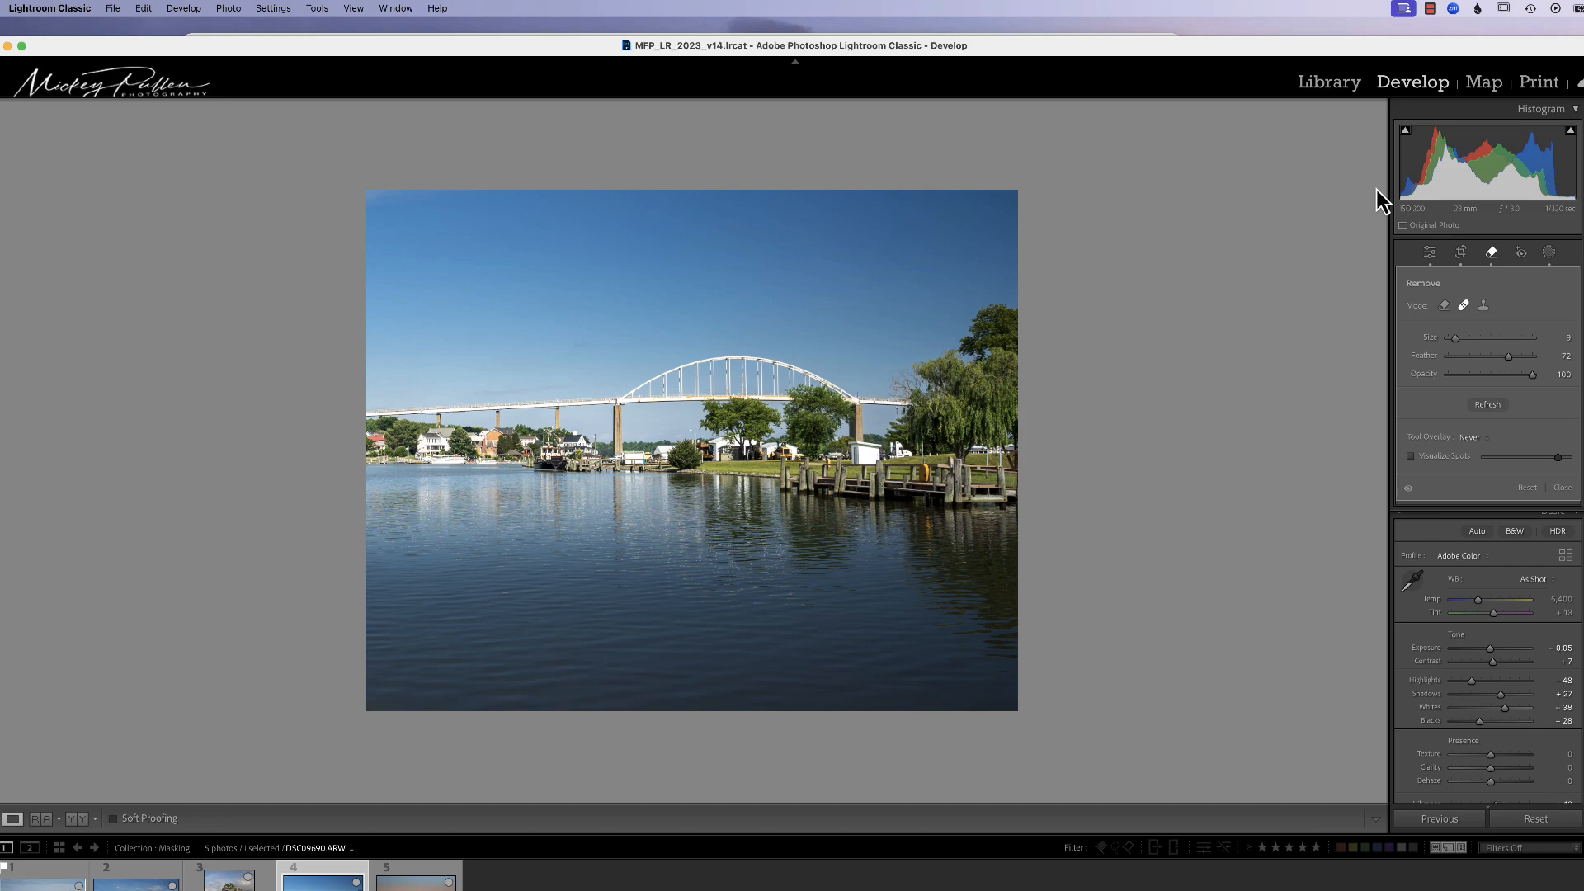
key("backslash")
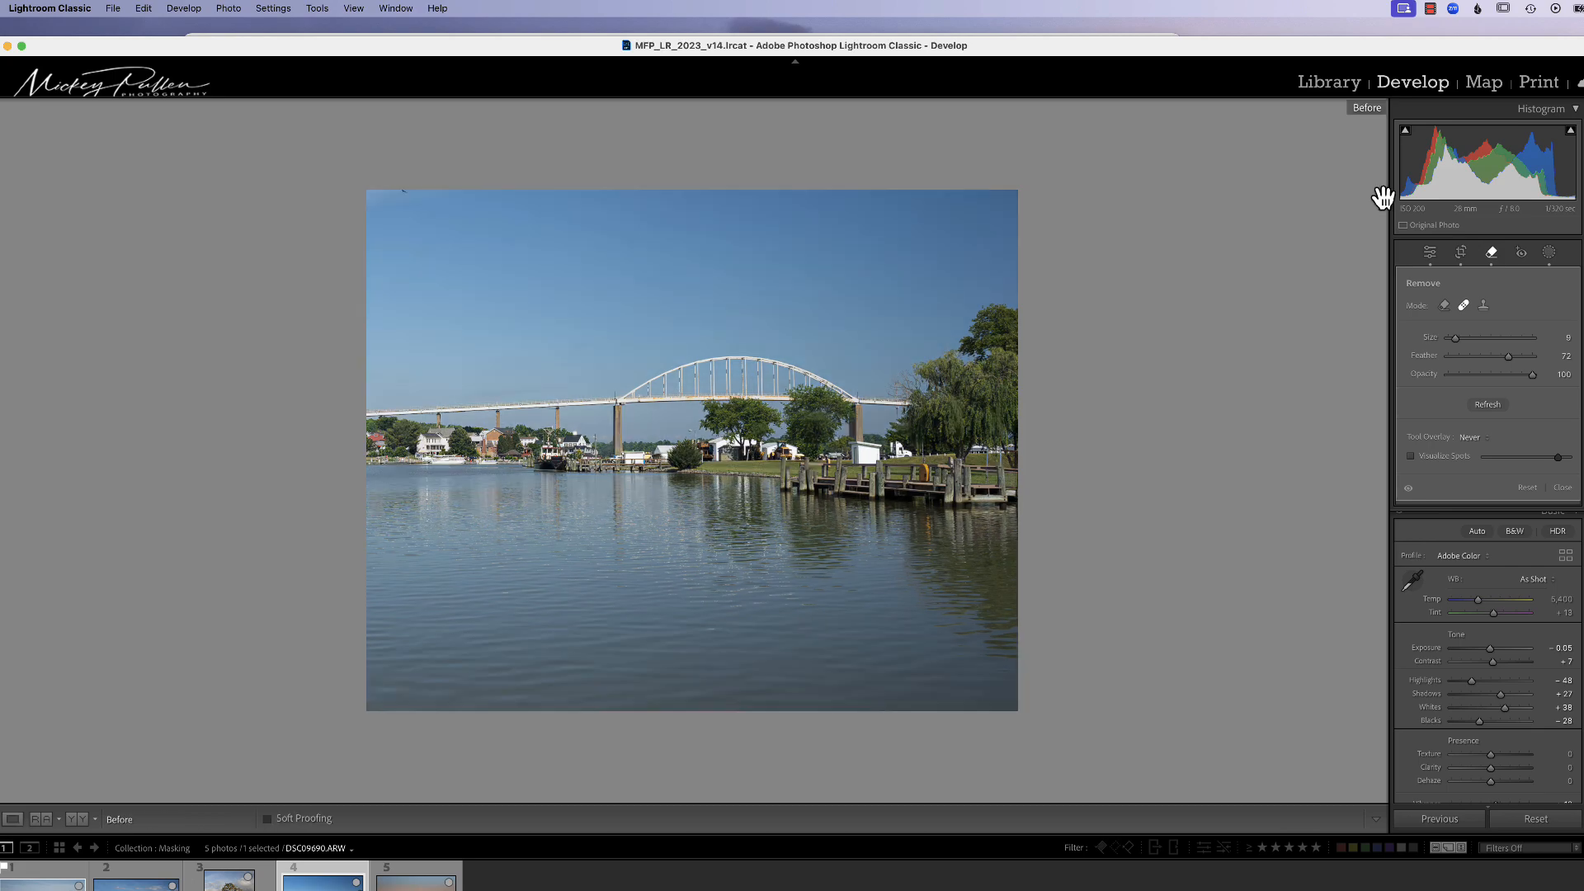
key("backslash")
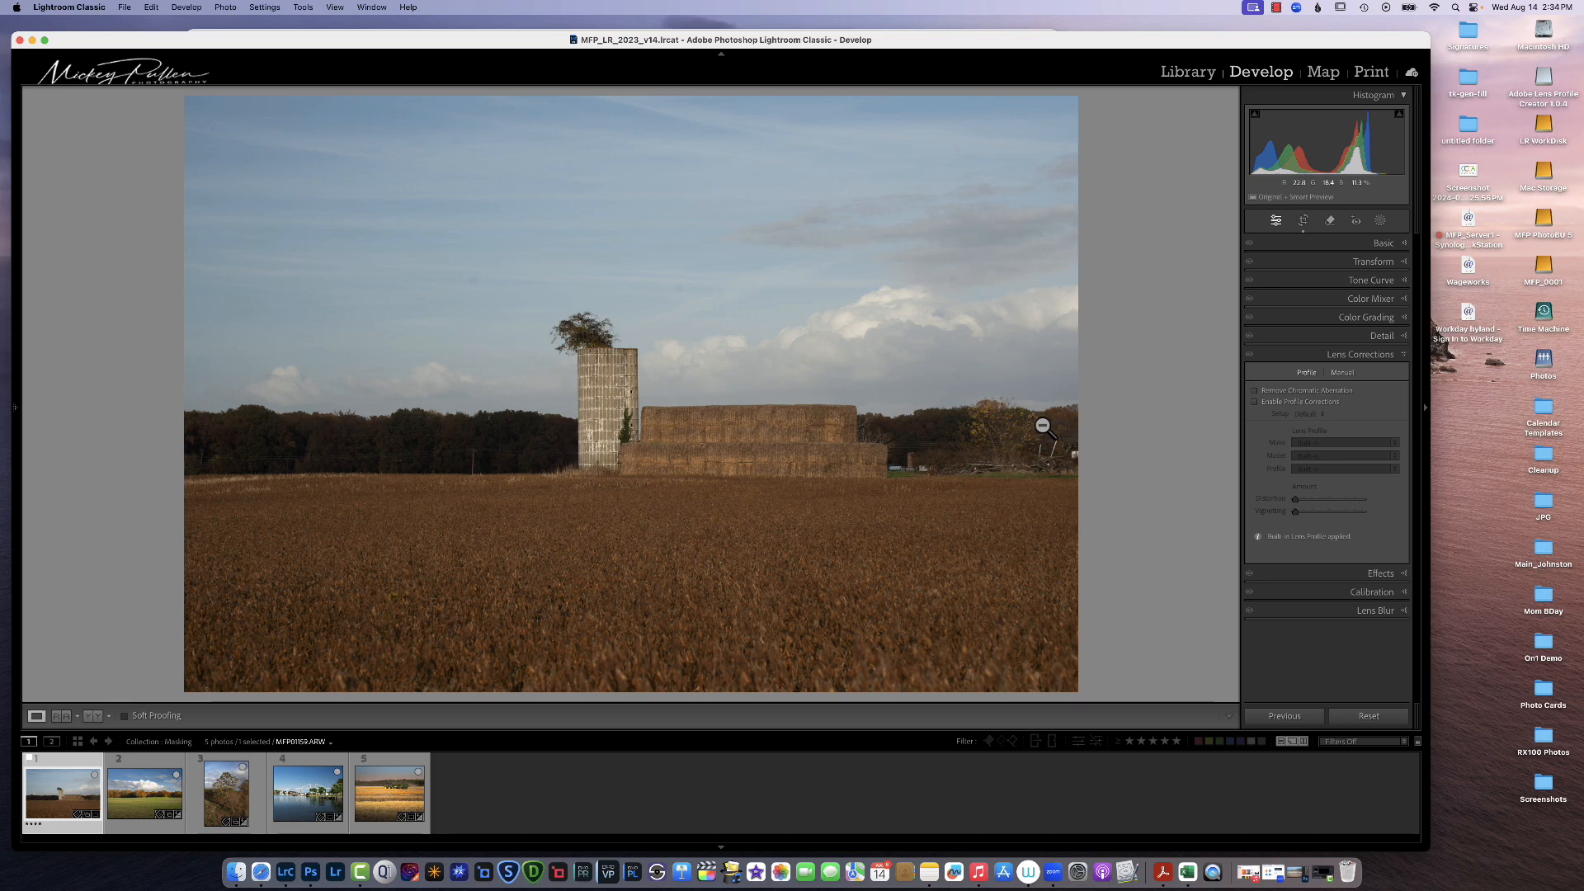
Step: Create a Sky mask on the silo and field photo
left_click(1380, 221)
left_click(1327, 277)
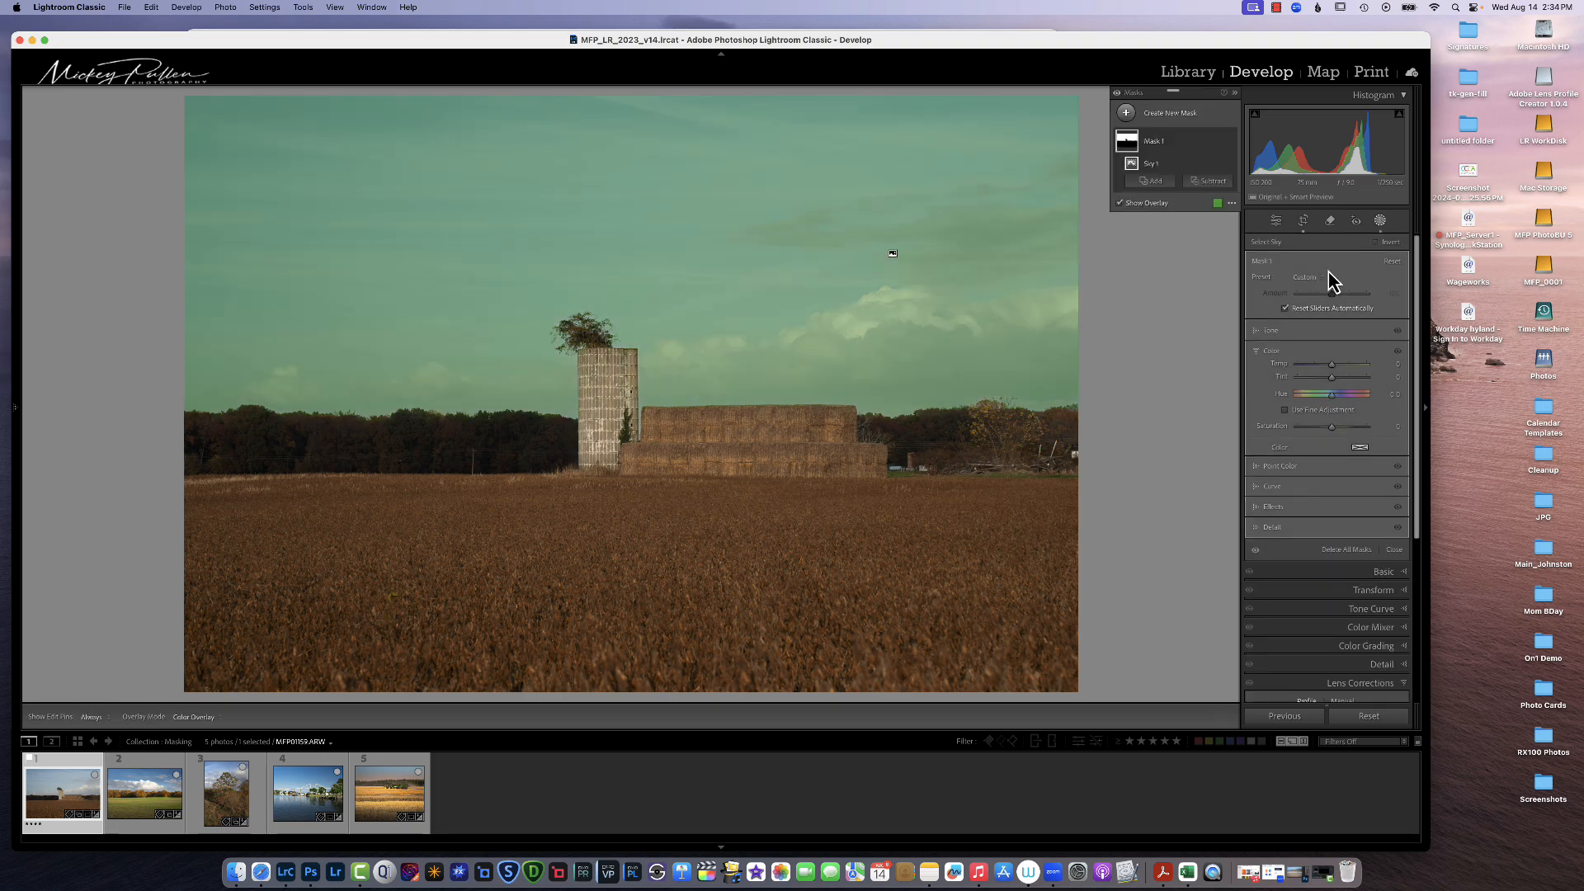
Step: Hide the mask overlay and adjust the sky mask's Exposure and Clarity to darken and add punch to the sky
left_click(1276, 332)
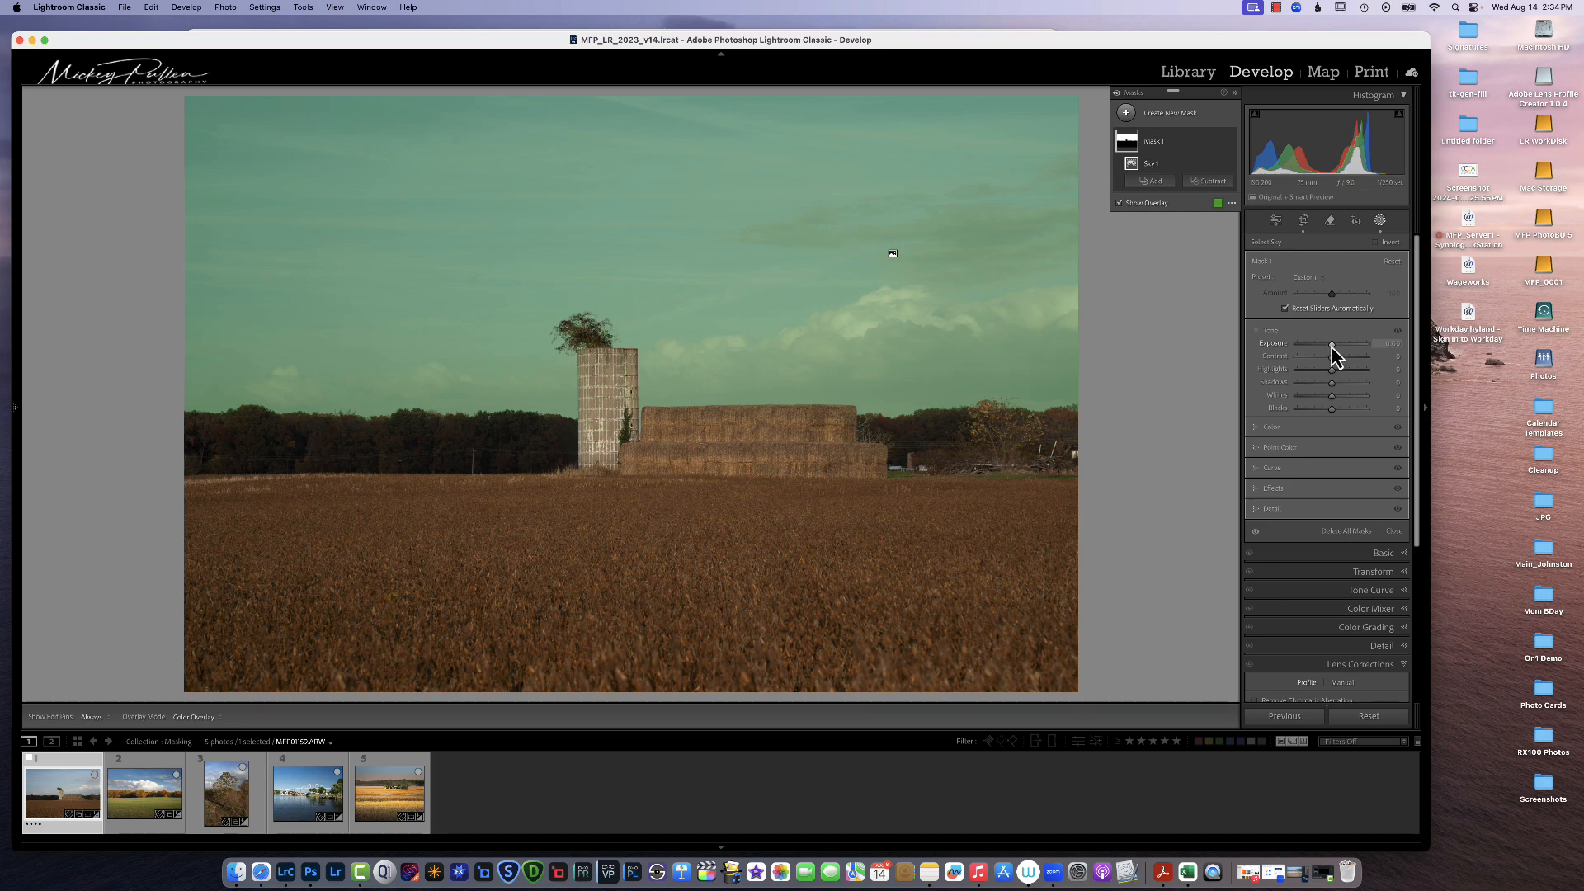
key("o")
left_click_drag(1331, 348, 1329, 349)
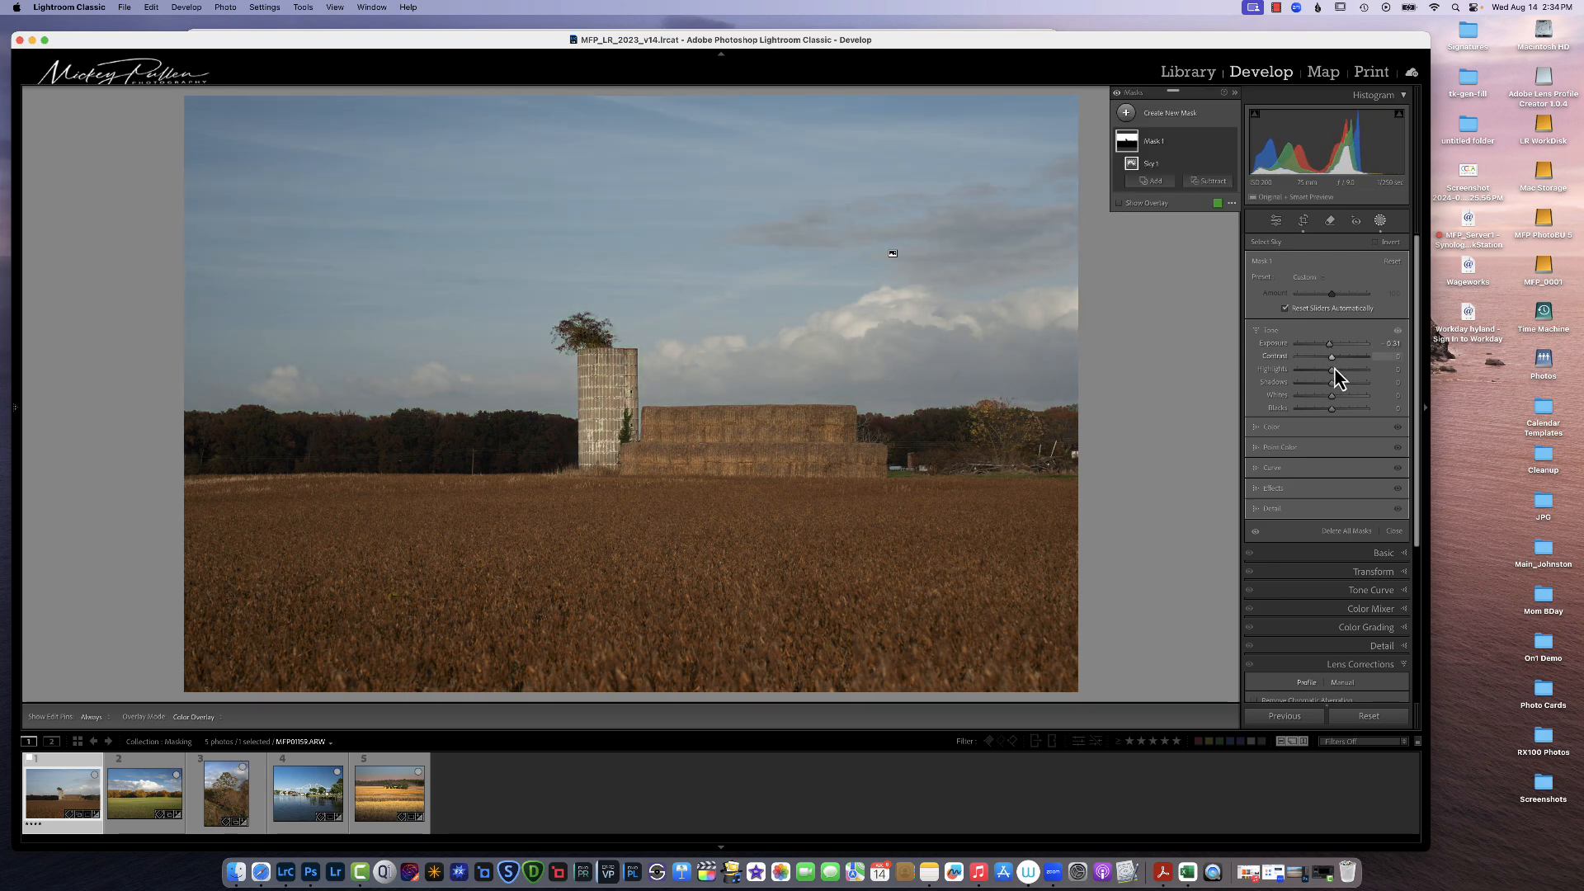
left_click(1272, 490)
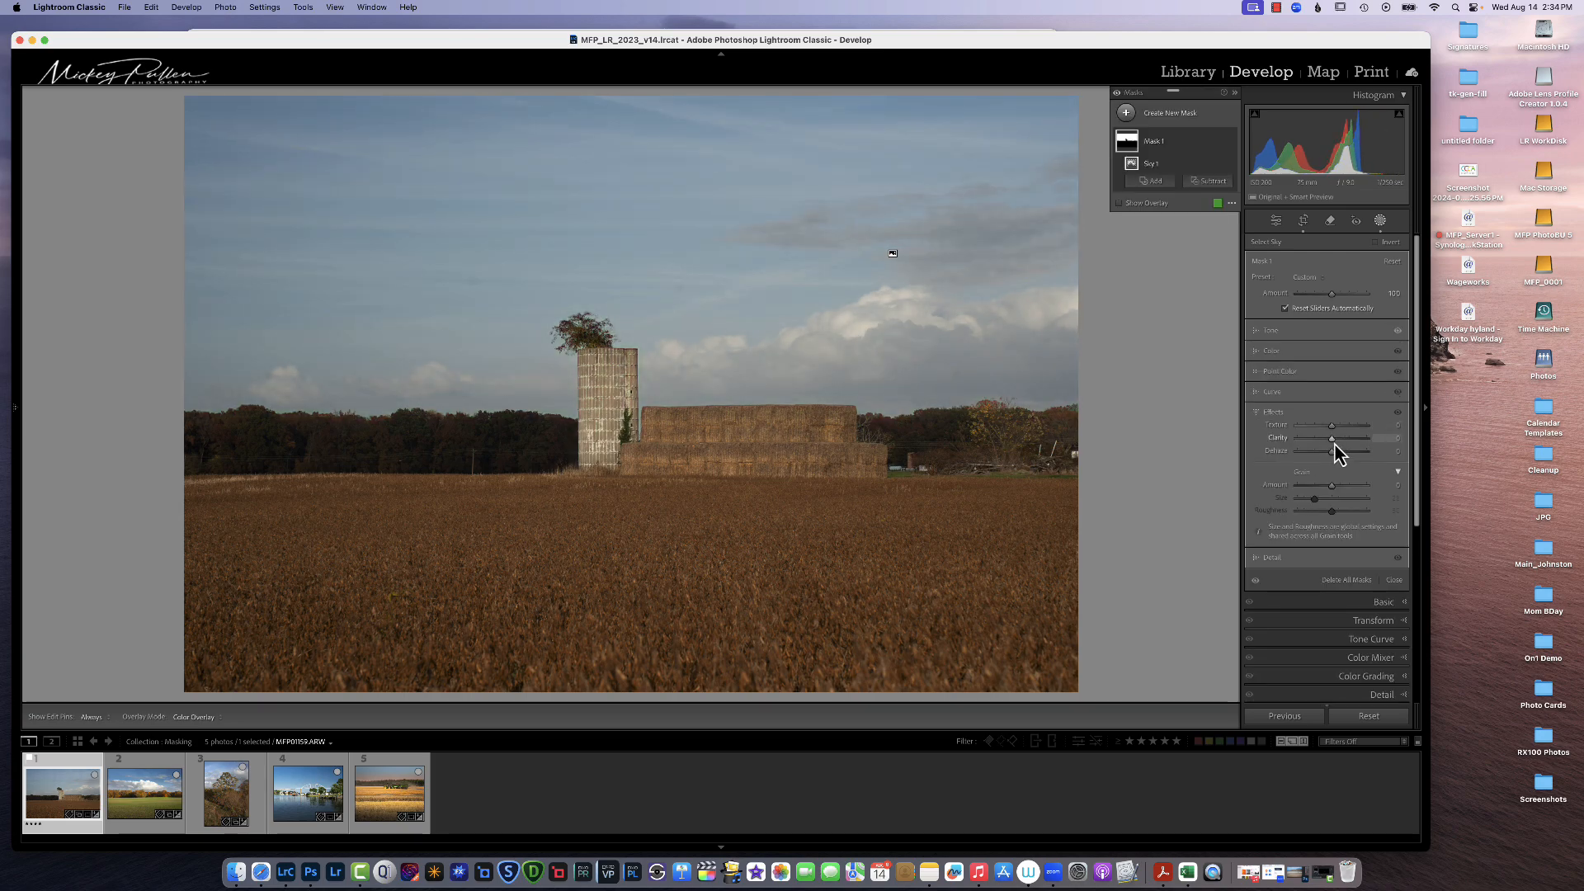
mouse_move(1335, 443)
left_mouse_down()
mouse_move(1361, 442)
mouse_move(1333, 398)
mouse_move(1357, 395)
mouse_move(1327, 410)
mouse_move(1341, 363)
left_mouse_up()
left_click(1273, 333)
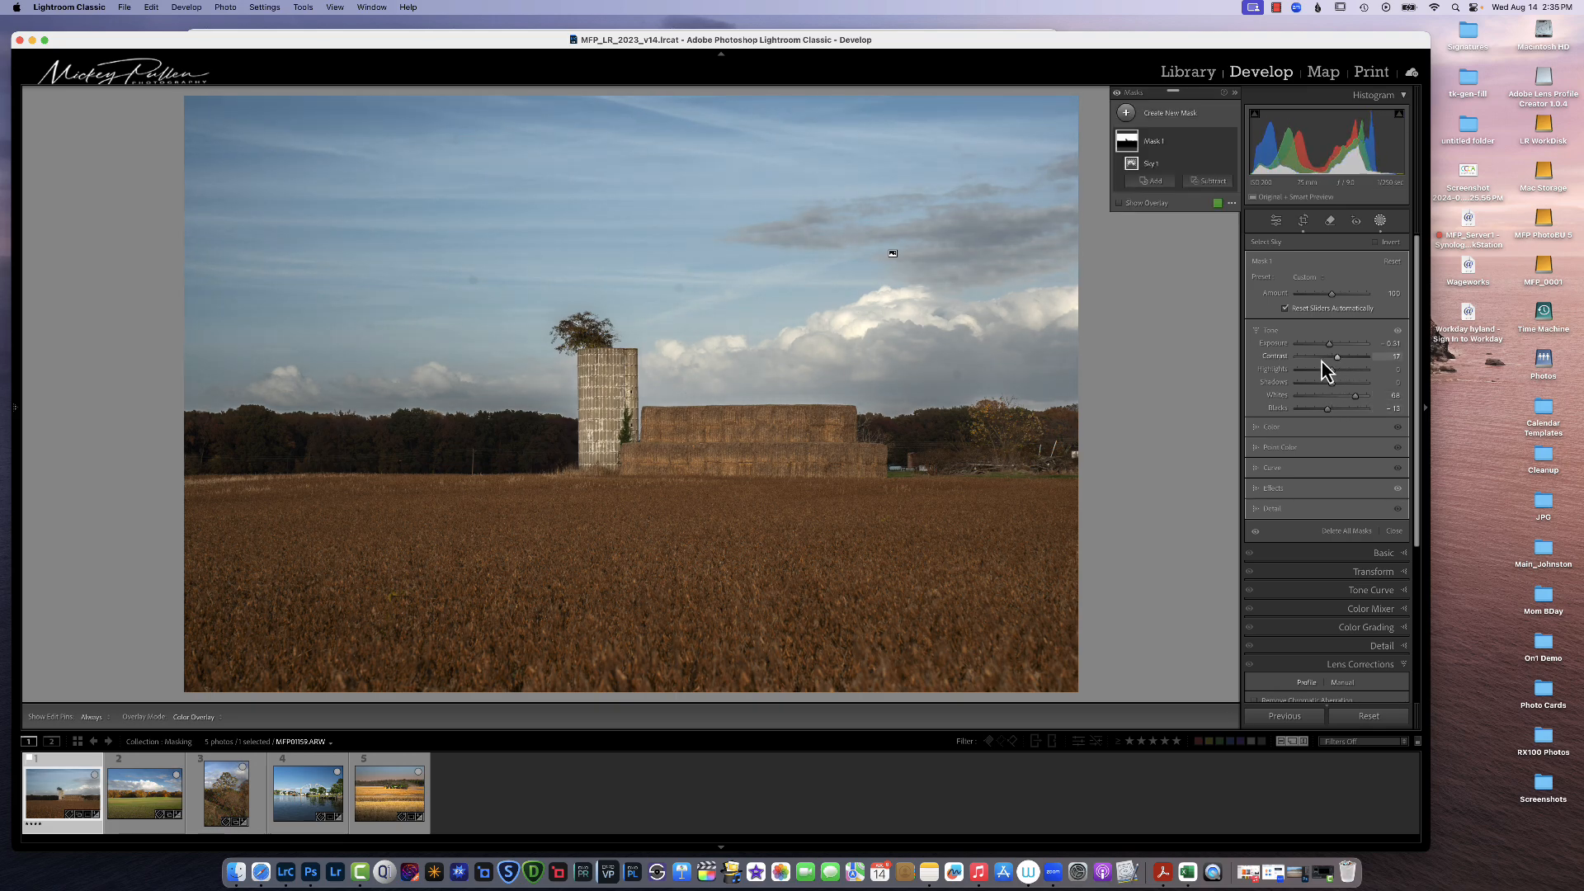
left_click(1330, 221)
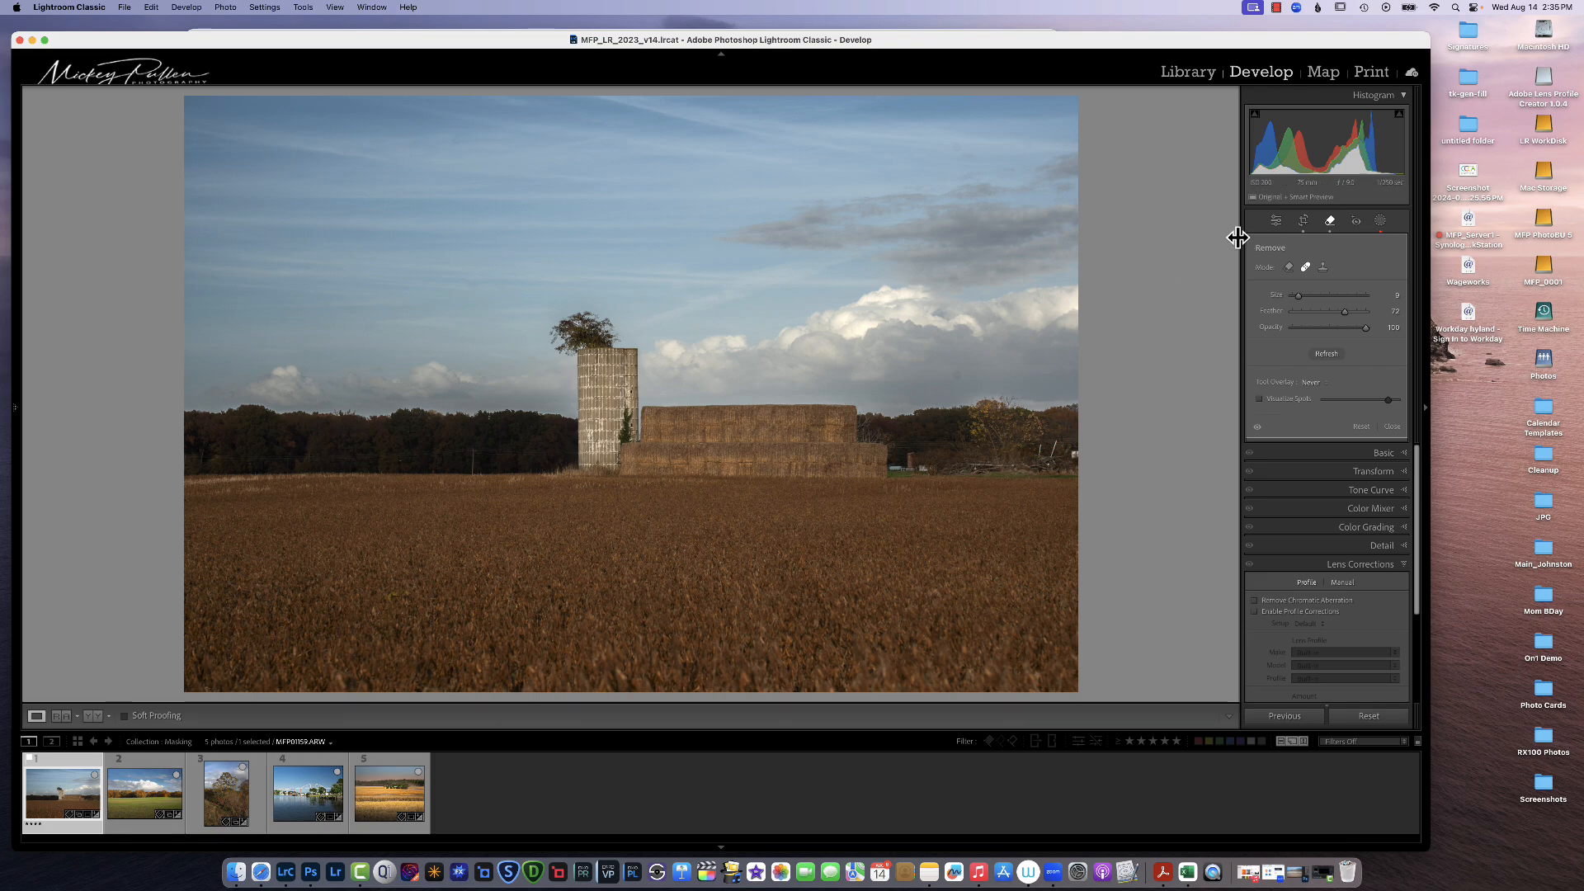
left_click(1380, 221)
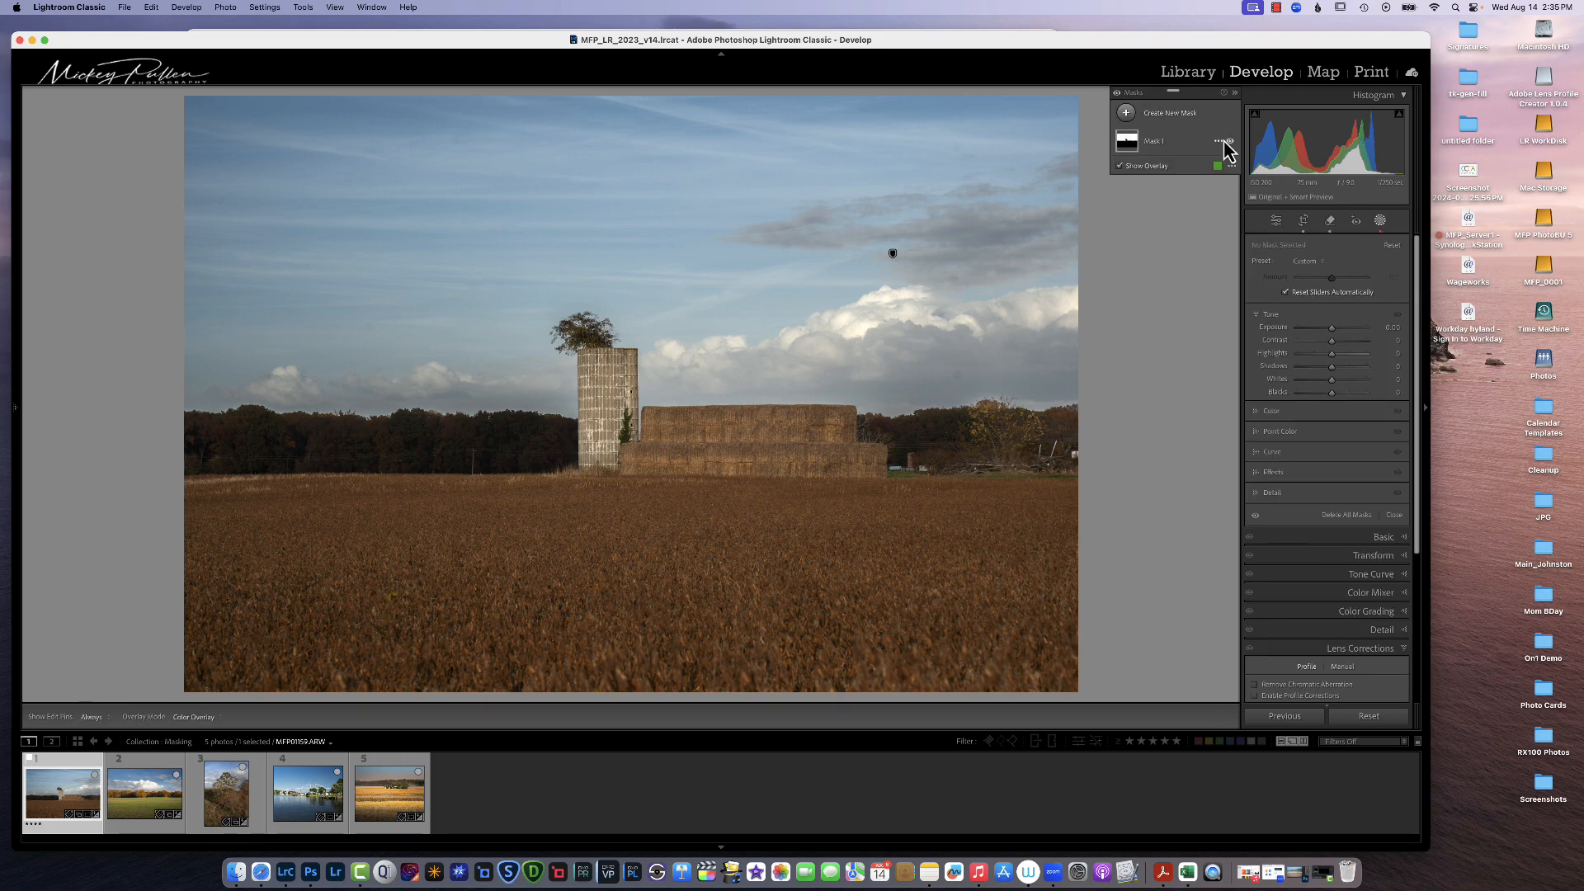
left_click(1218, 143)
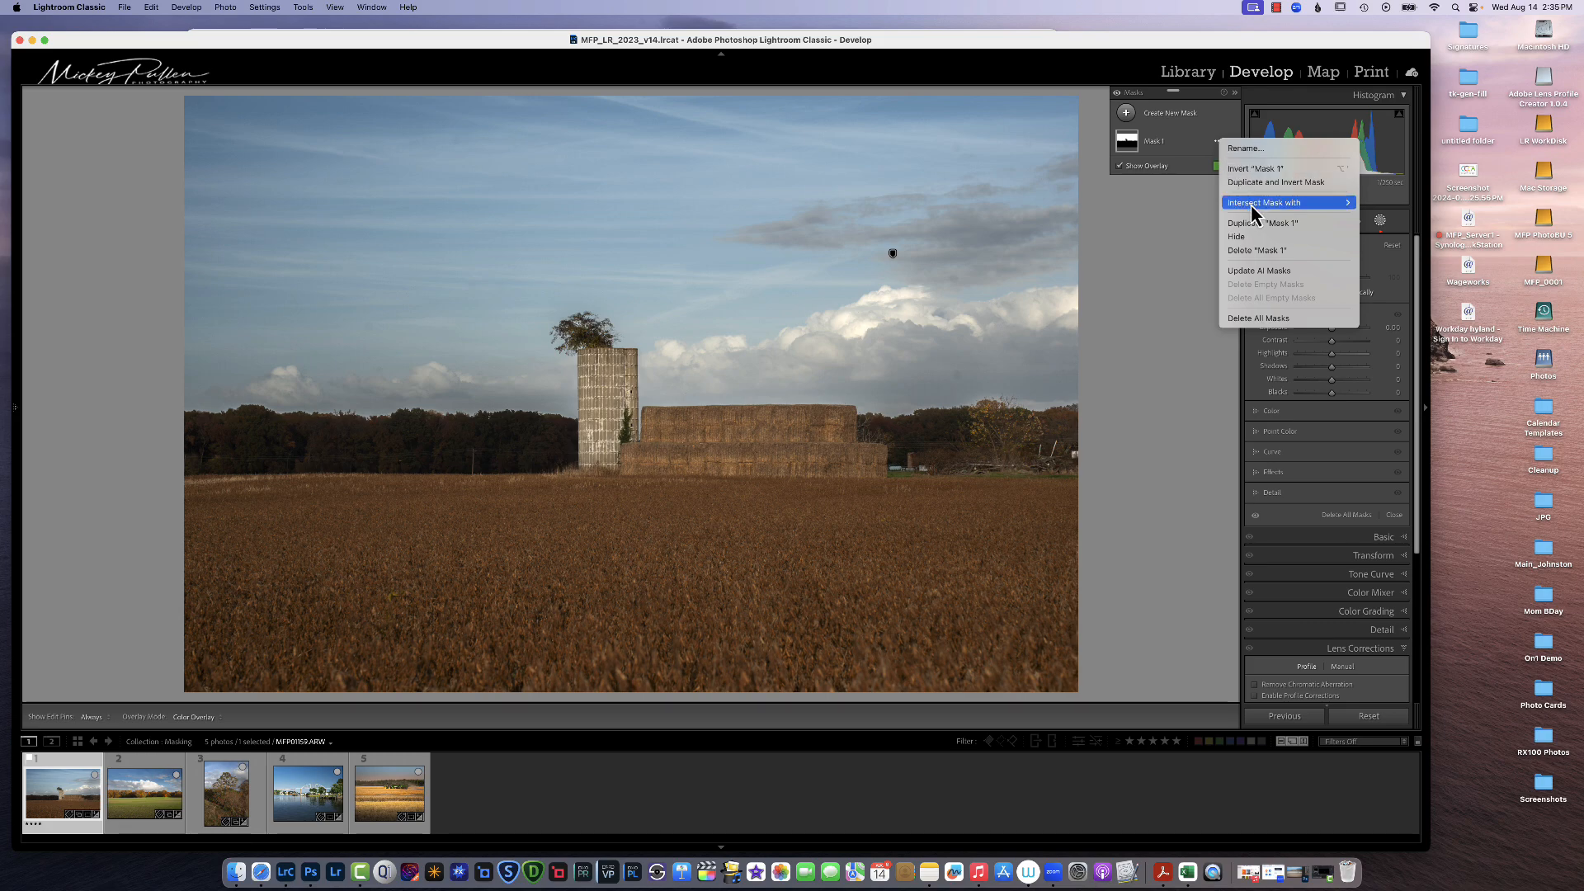
left_click(1262, 278)
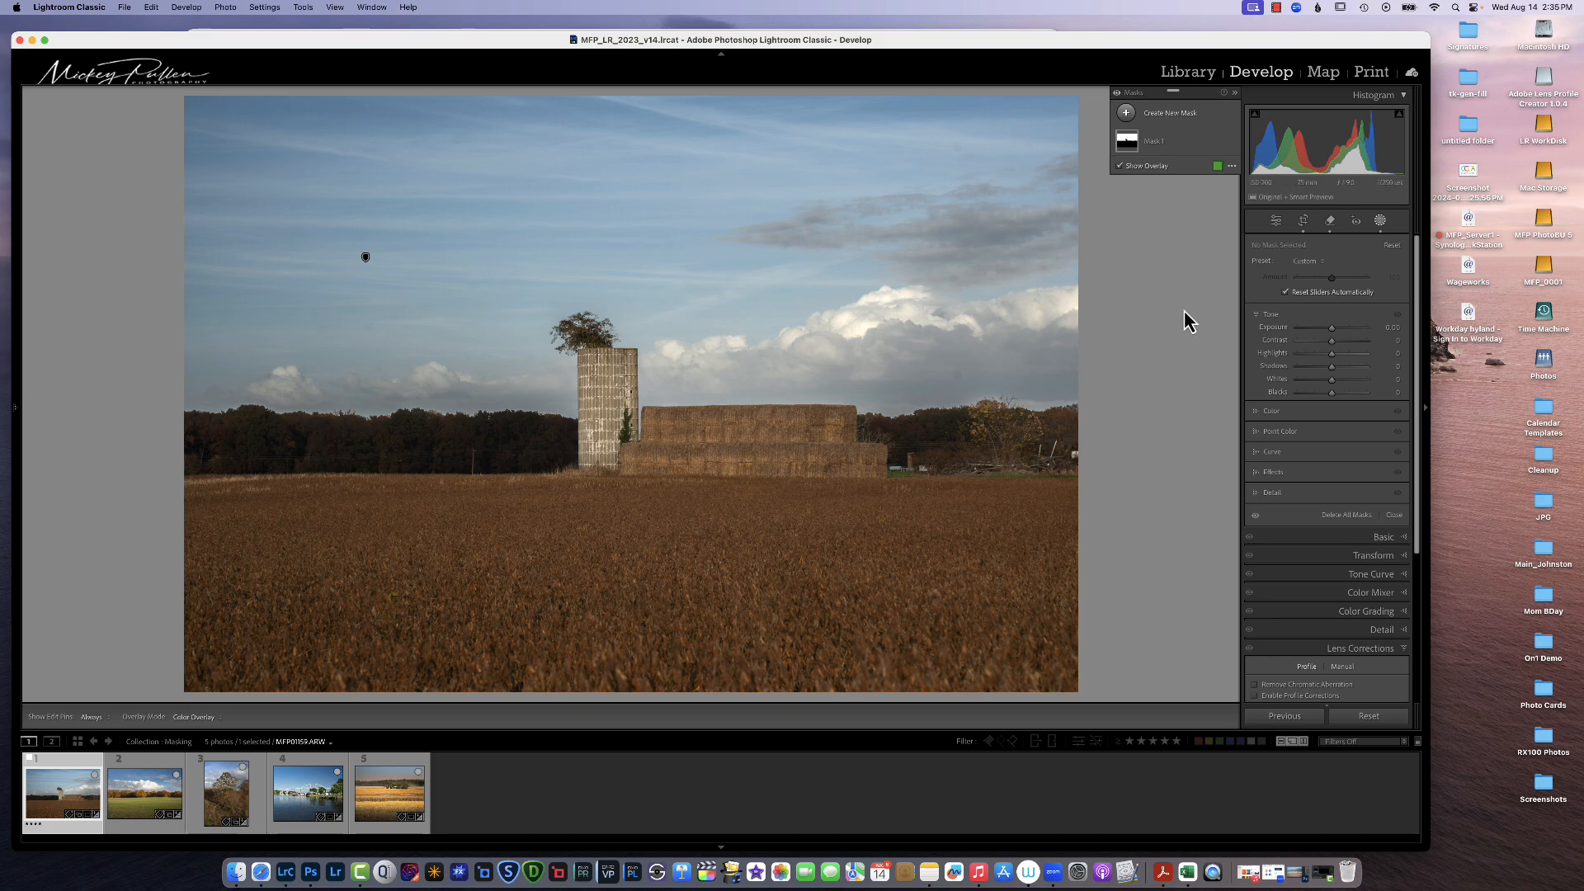
Step: Add a new linear gradient mask over the upper sky, fading down toward the cloud line
left_click(1128, 115)
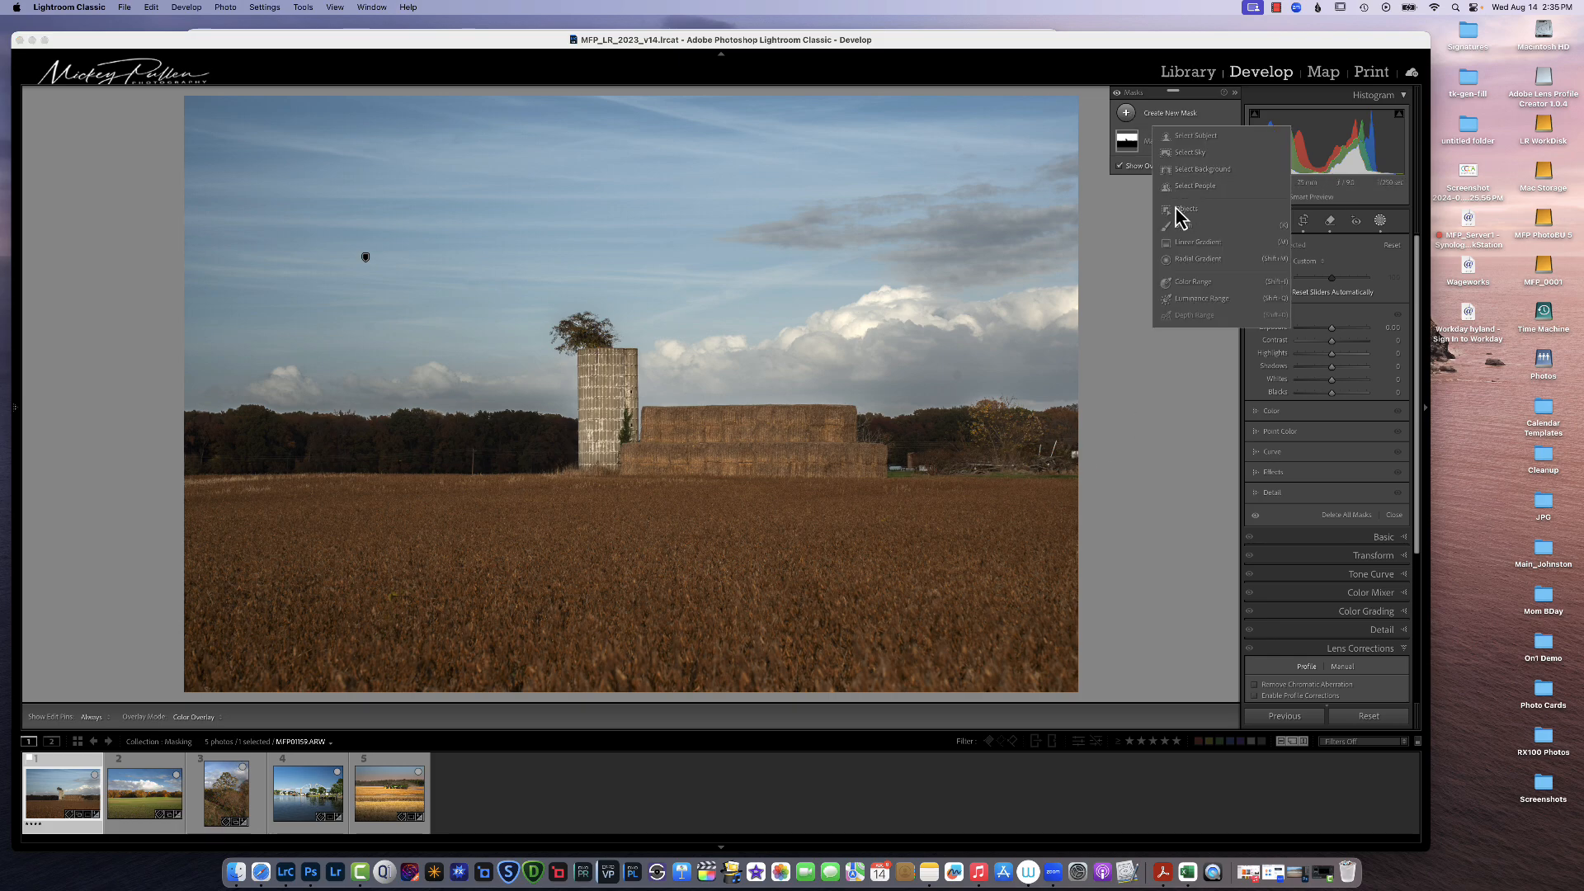
left_click(1195, 247)
left_click_drag(668, 267, 678, 359)
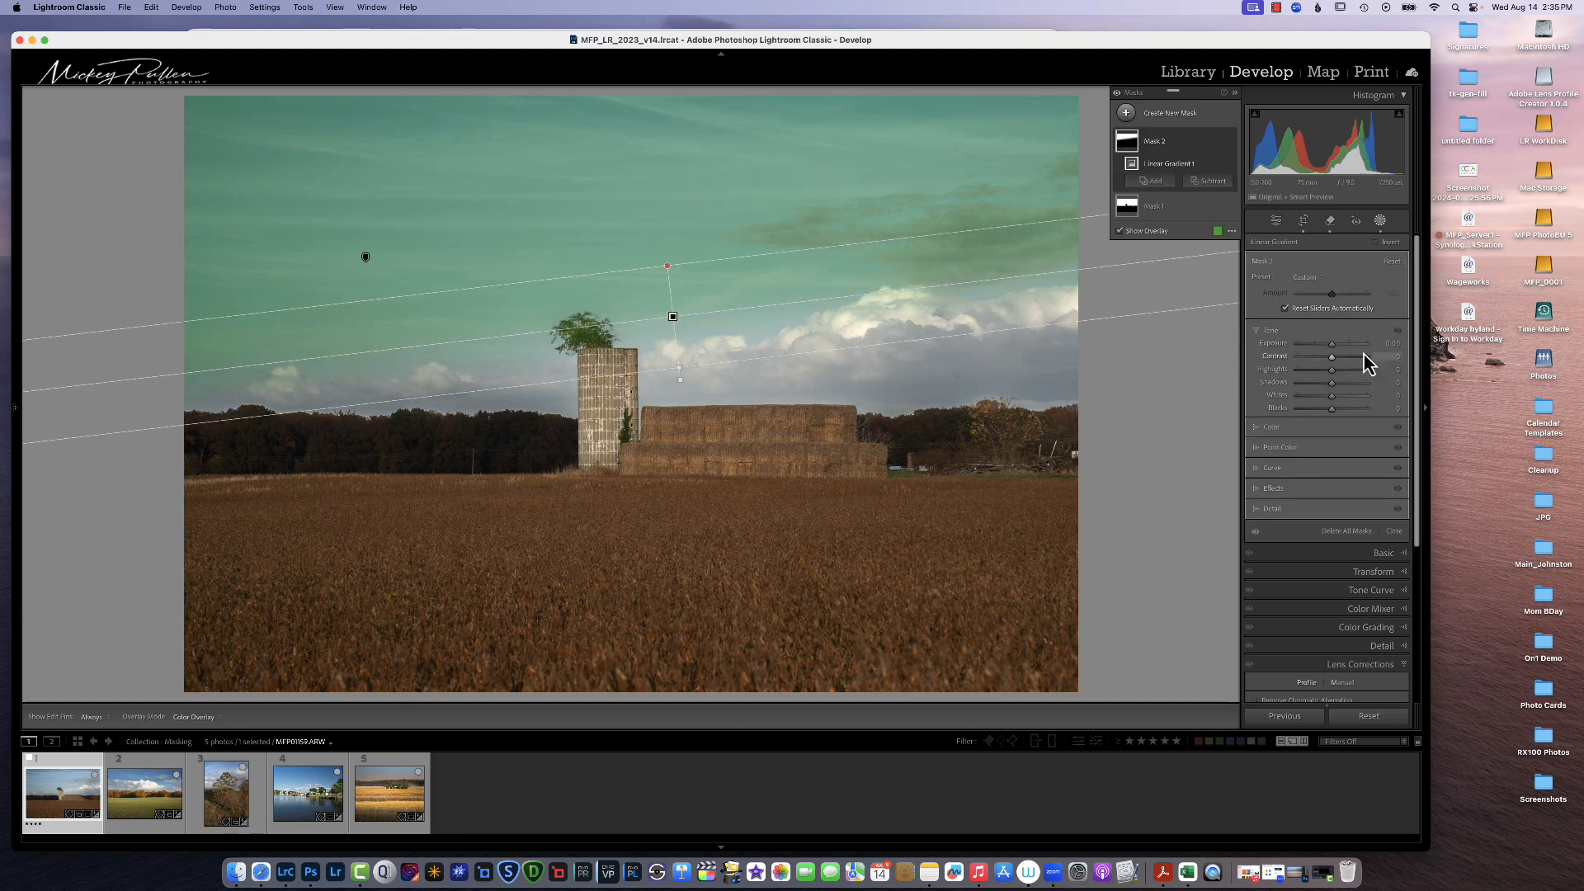
Step: Cool the sky gradient's Temp to -12 and nudge the gradient slightly lower
left_click_drag(1331, 348, 1329, 369)
left_click(1283, 428)
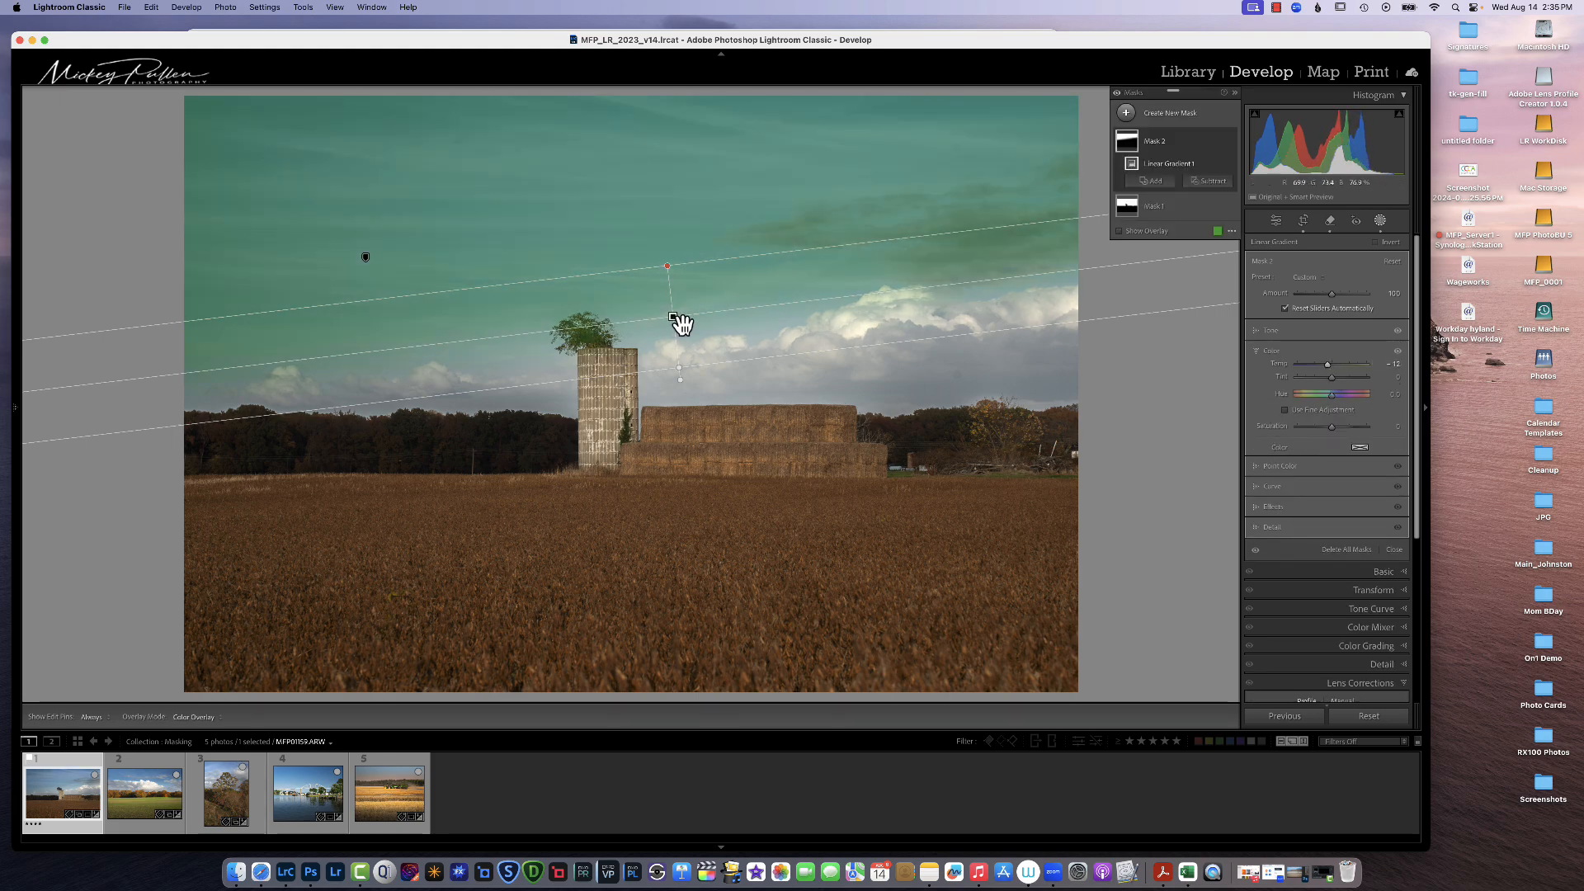
left_click_drag(672, 325, 671, 344)
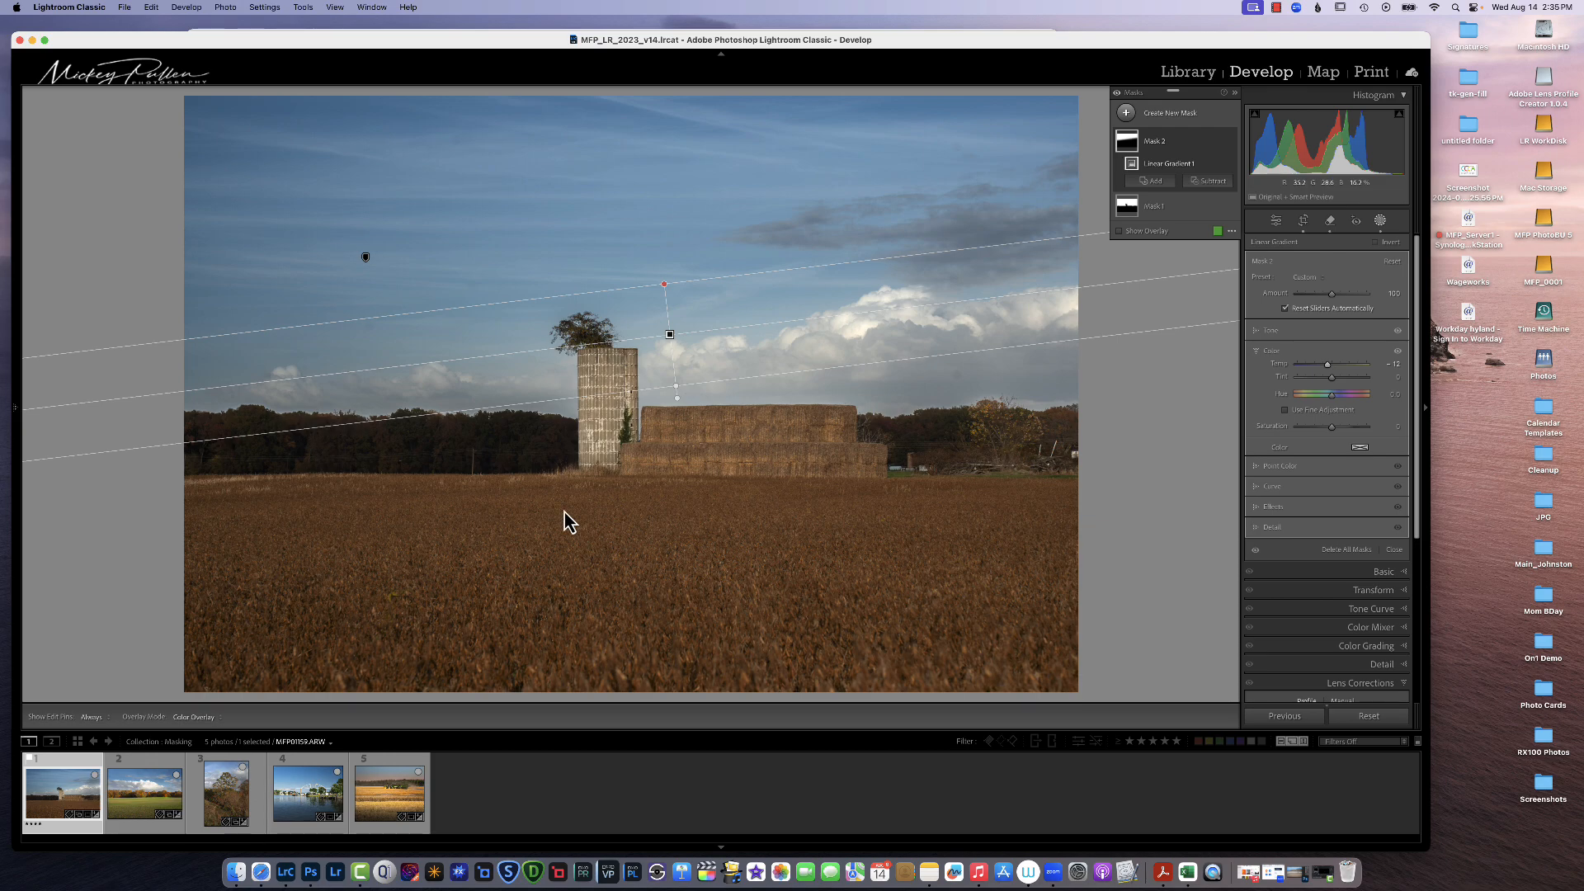
Step: Add a linear gradient from the near field up to the horizon and set its Exposure to 0.74
left_click(1126, 113)
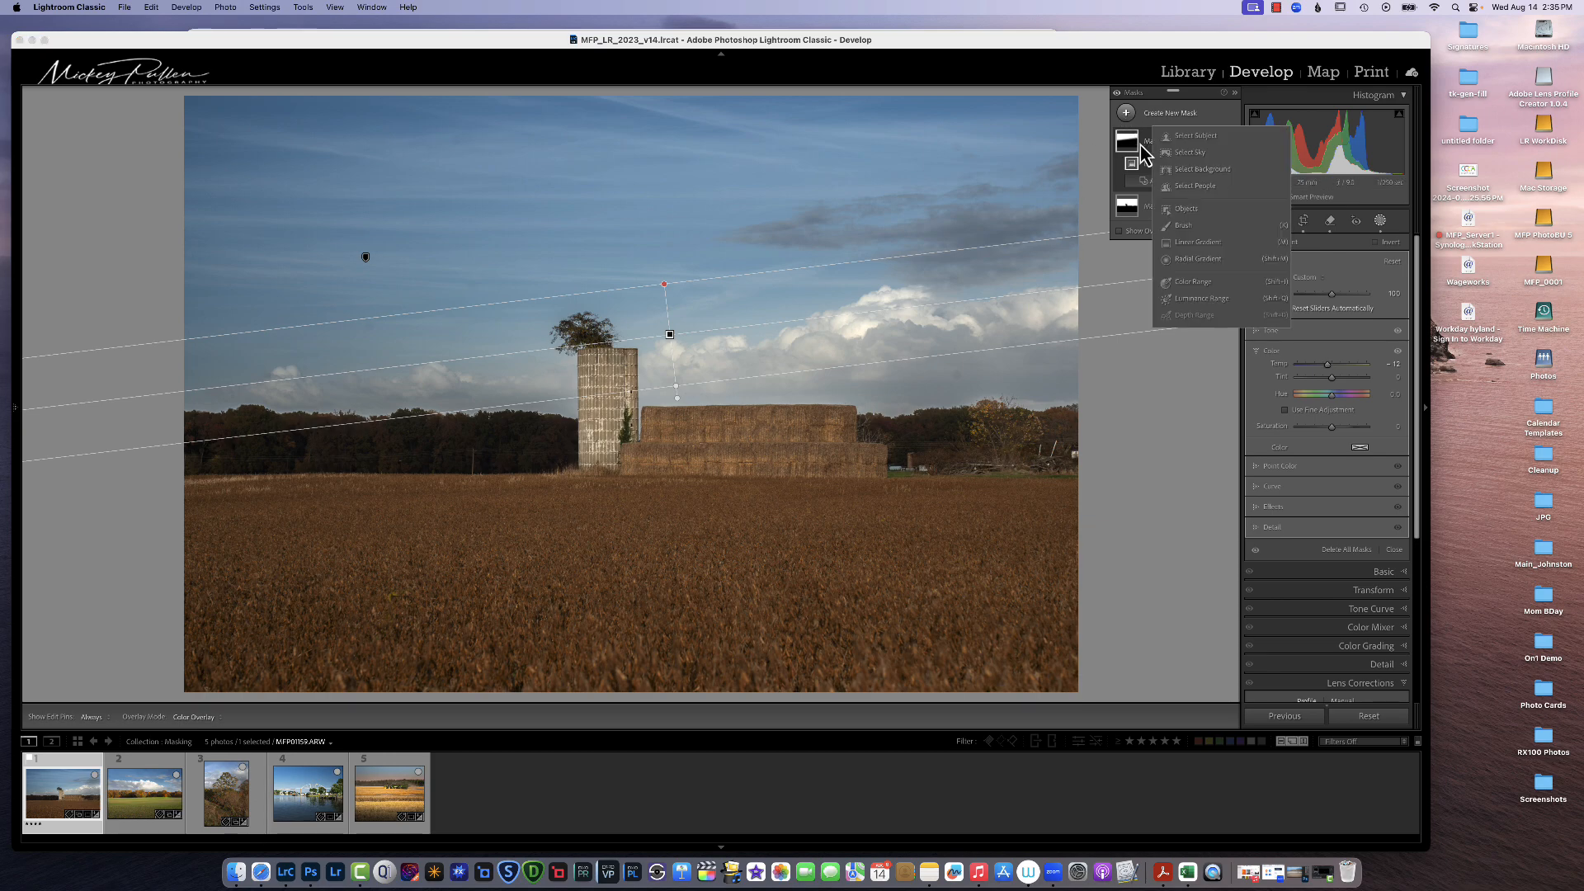
left_click(1177, 247)
left_click_drag(679, 497, 679, 462)
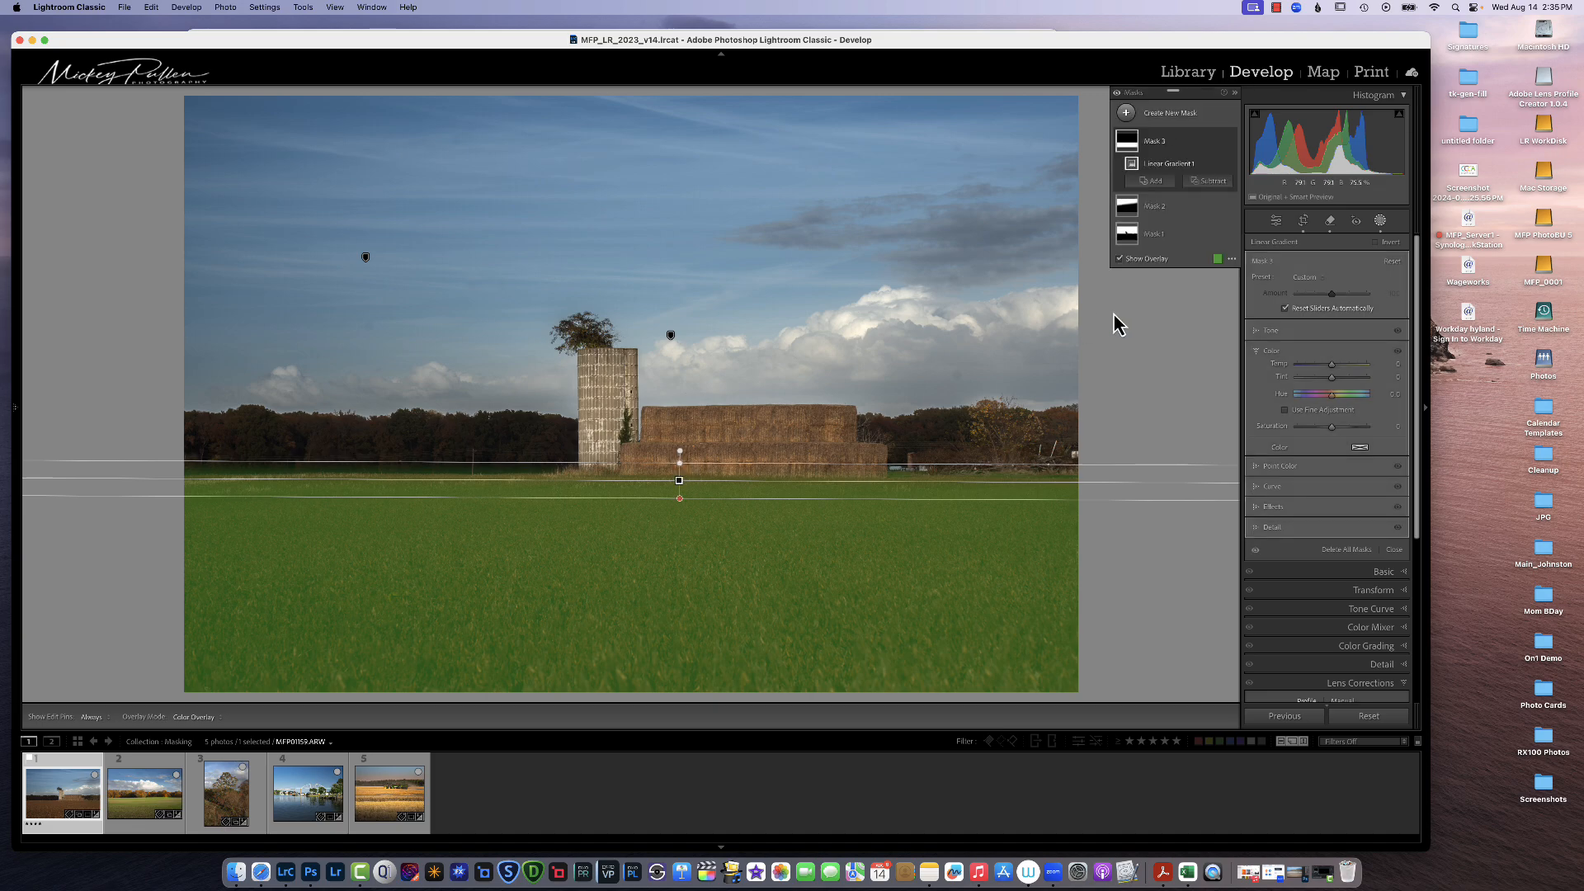
left_click(1268, 330)
left_click_drag(1332, 345, 1338, 345)
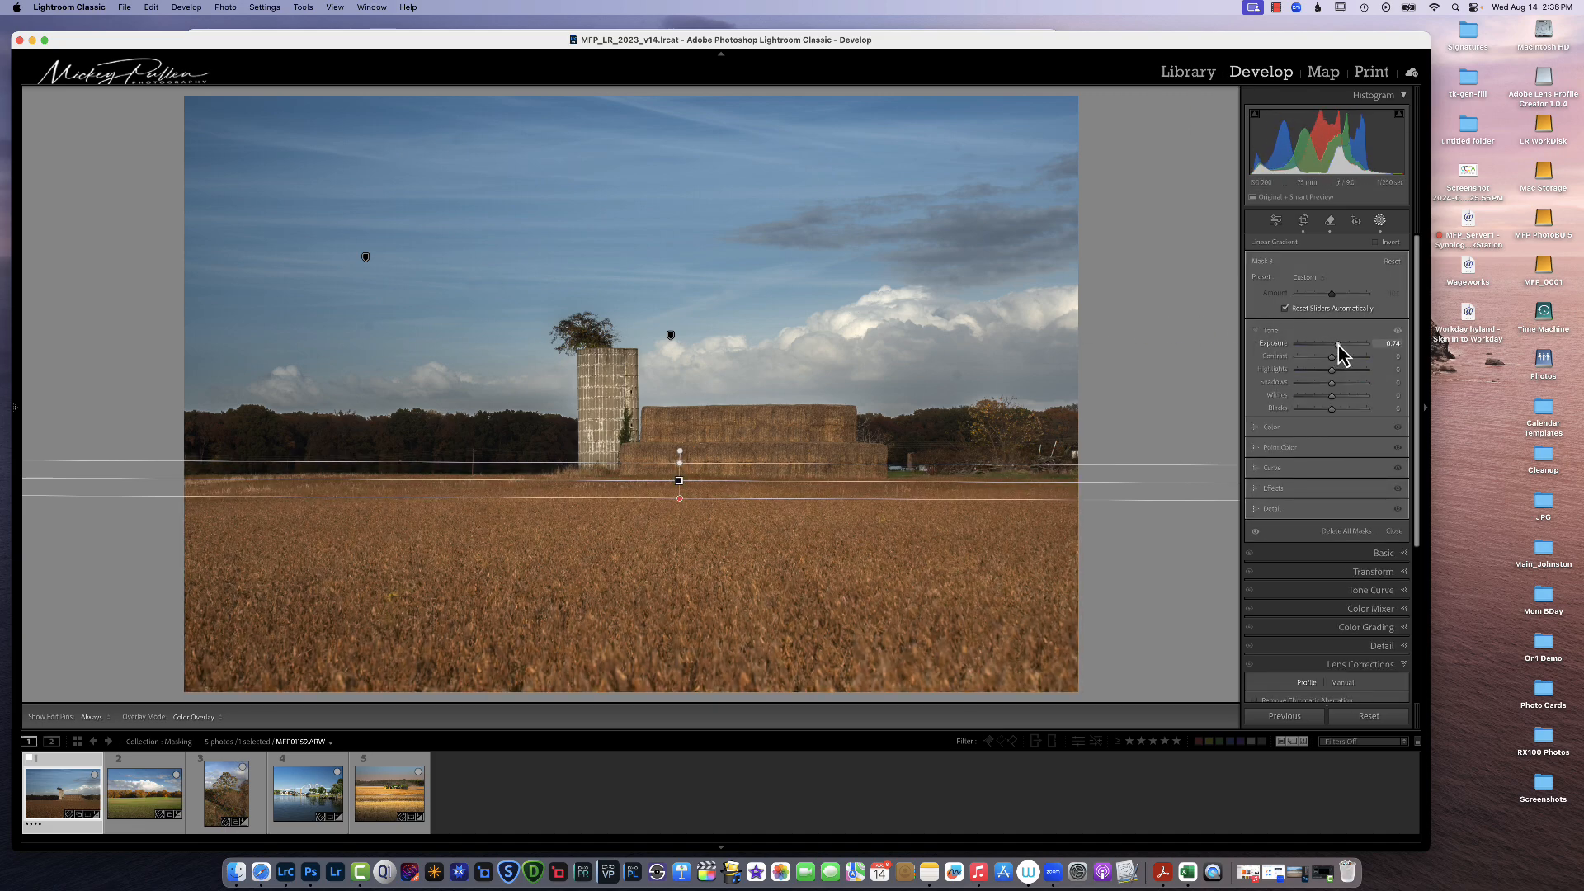
Step: Raise the field gradient's Clarity and warm its Temp slightly
left_click(1272, 489)
left_click_drag(1332, 438, 1338, 427)
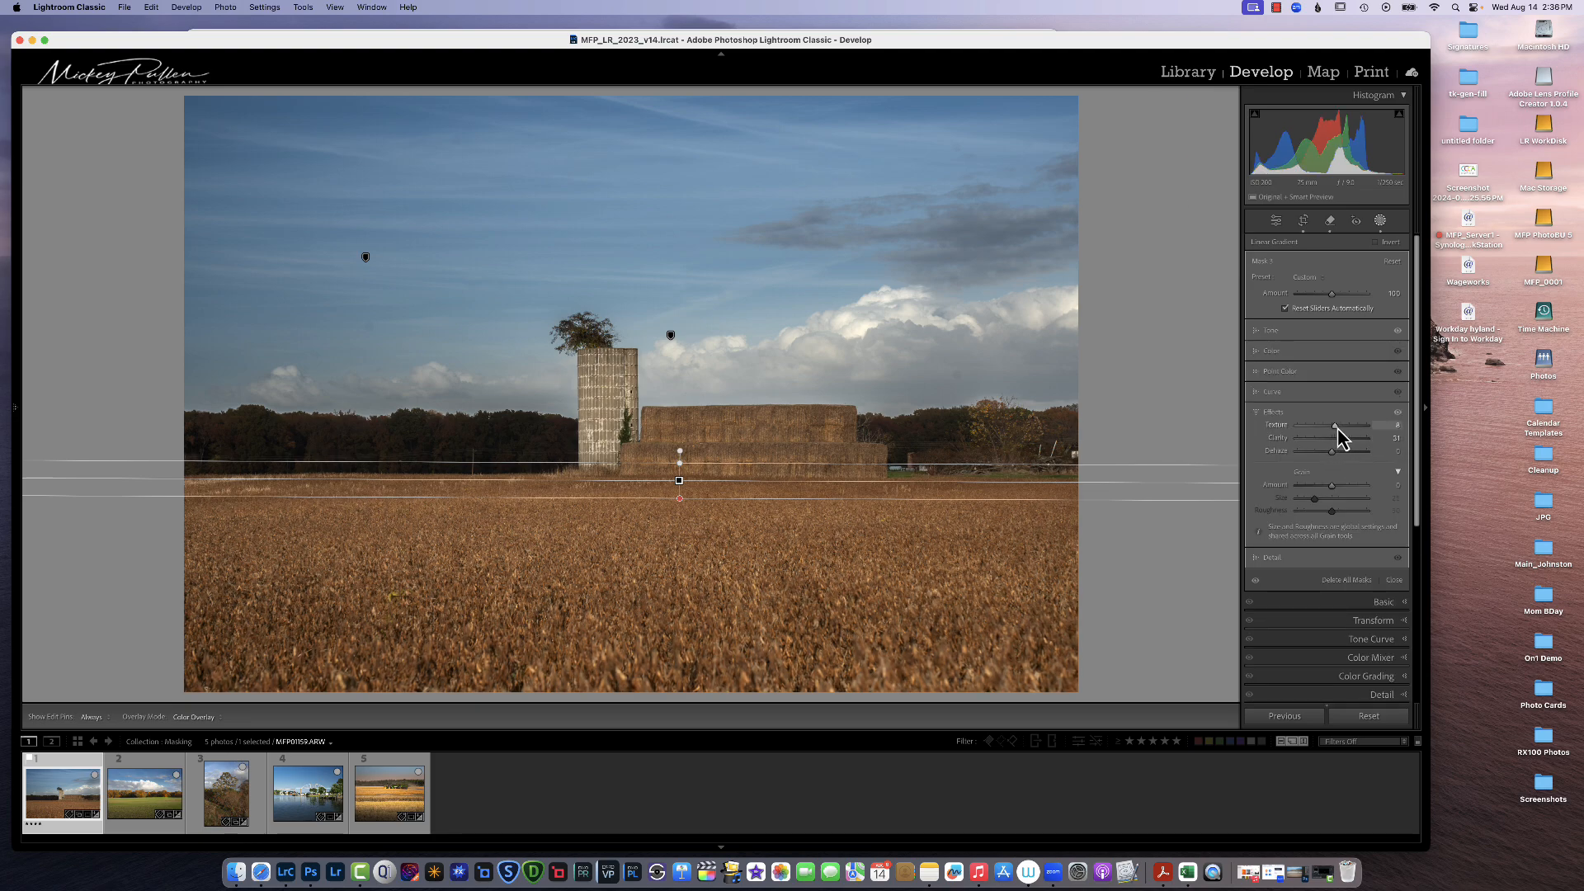
left_click(1275, 353)
left_click_drag(1332, 368, 1337, 371)
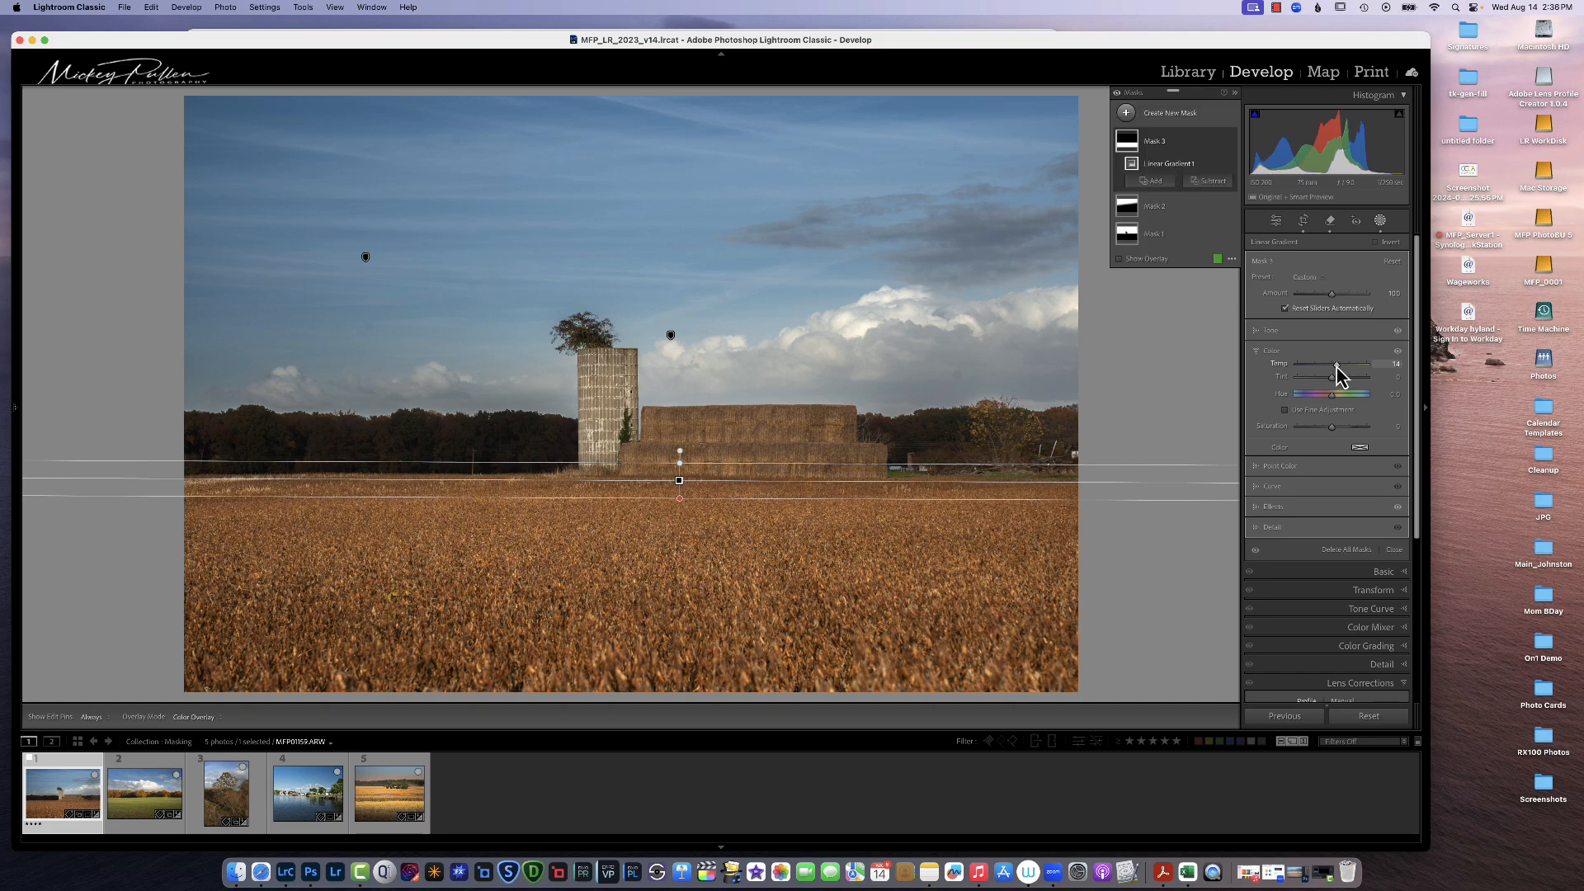
Step: Subtract a linear gradient drawn from the lower field up toward the horizon from Mask 3
left_click(1206, 182)
left_click(1229, 315)
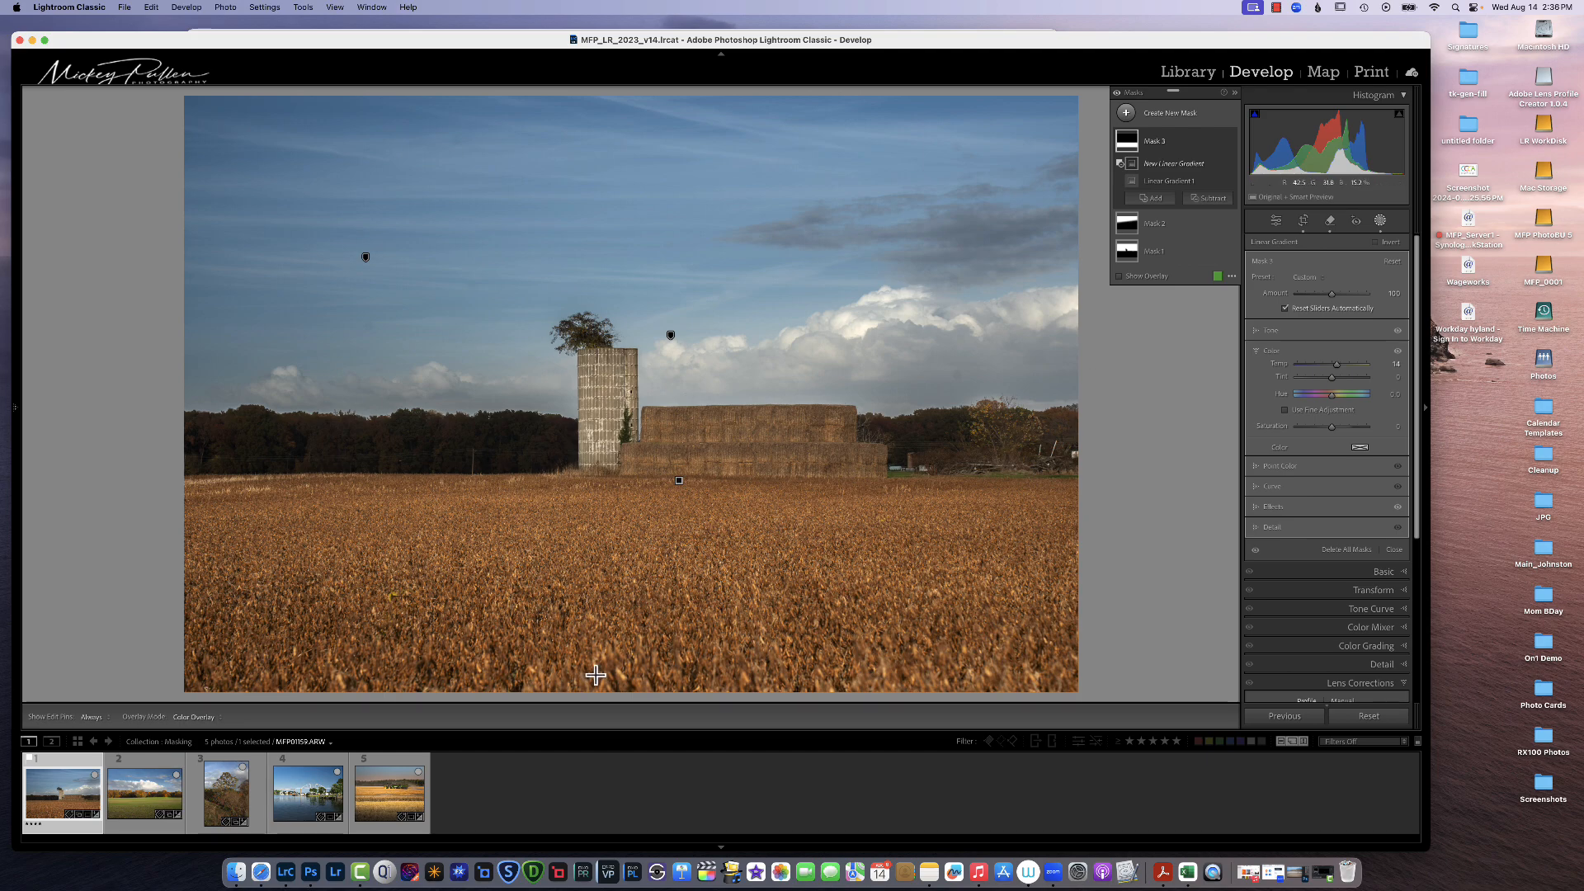
left_click_drag(657, 611, 657, 469)
Step: Raise Mask 3's Exposure to 1.13 and move the subtracted gradient's lower edge further down
left_click(1271, 331)
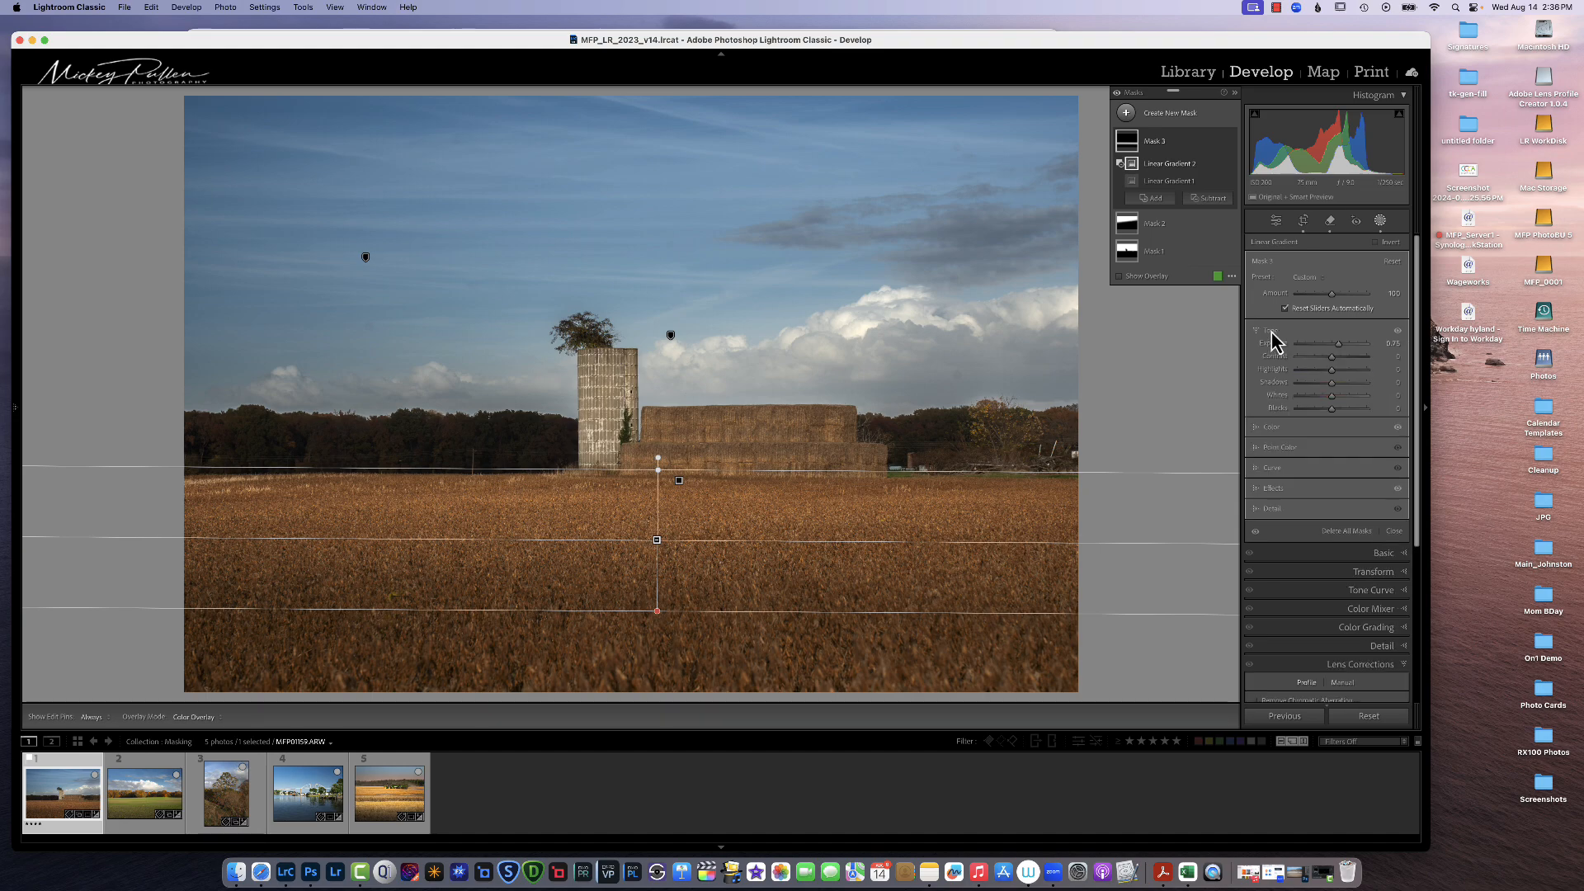
left_click_drag(1338, 346, 1342, 345)
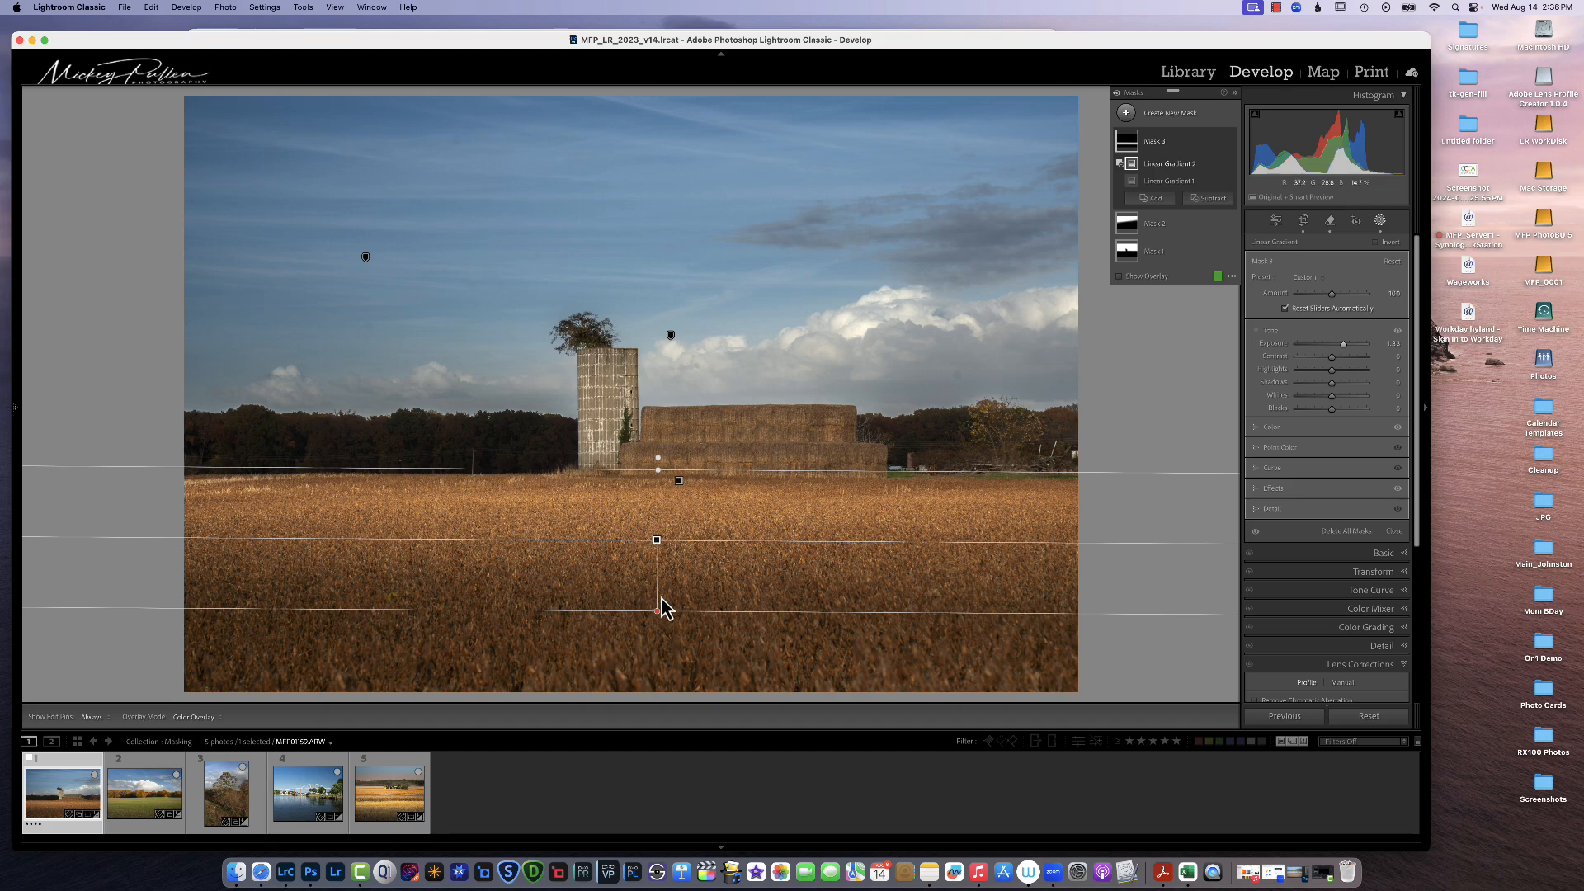
mouse_move(675, 619)
left_mouse_down()
mouse_move(675, 657)
mouse_move(672, 573)
mouse_move(684, 649)
left_mouse_up()
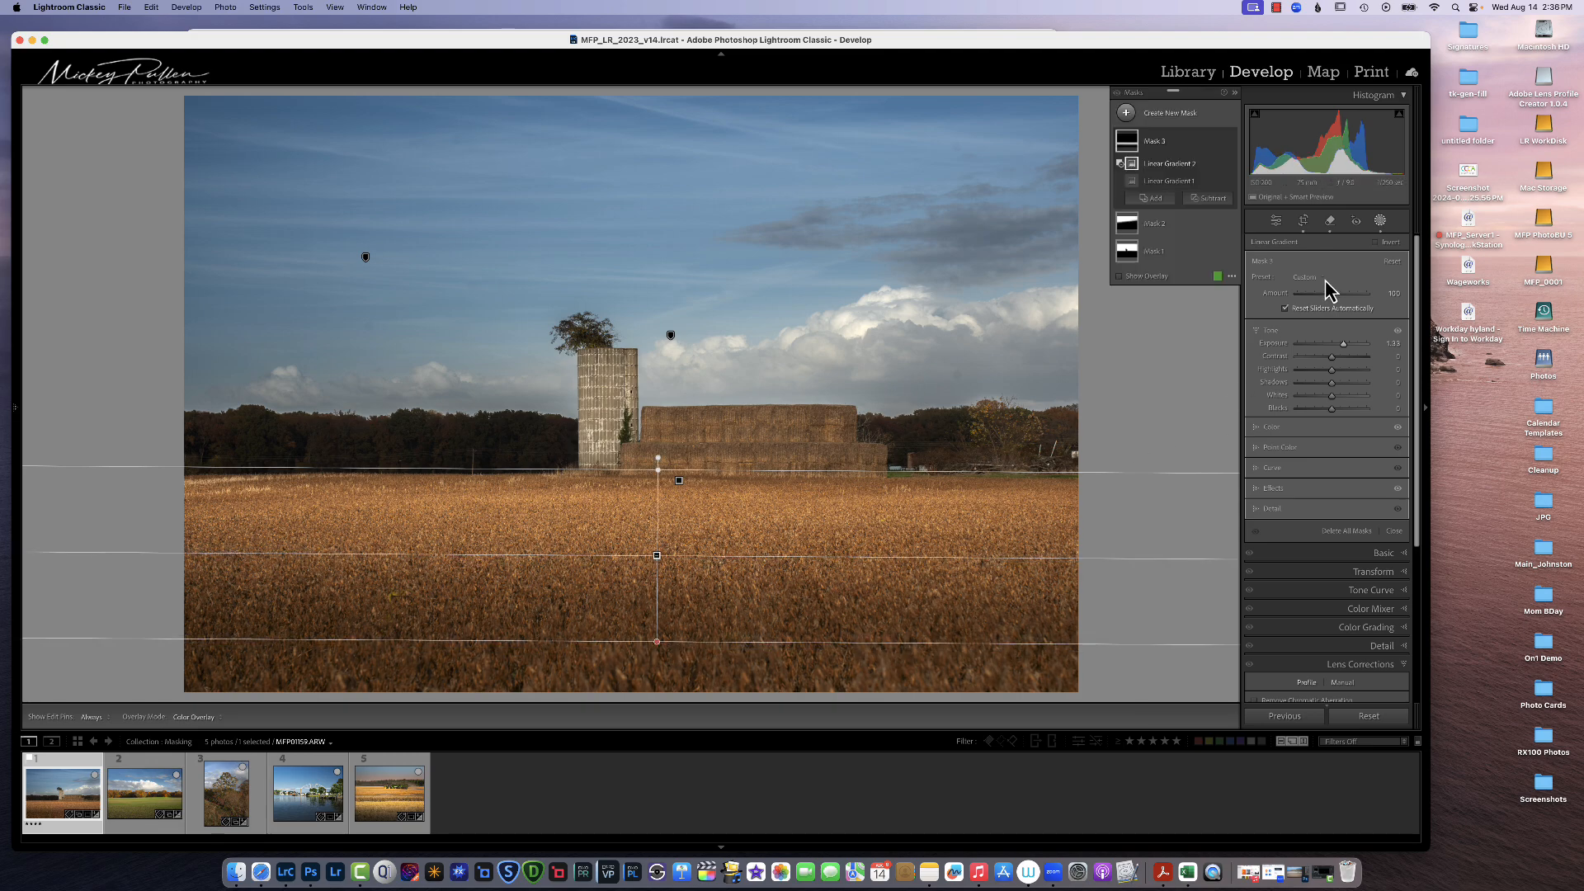
Step: Leave masking and toggle between the before and after views of the field photo
left_click(1379, 221)
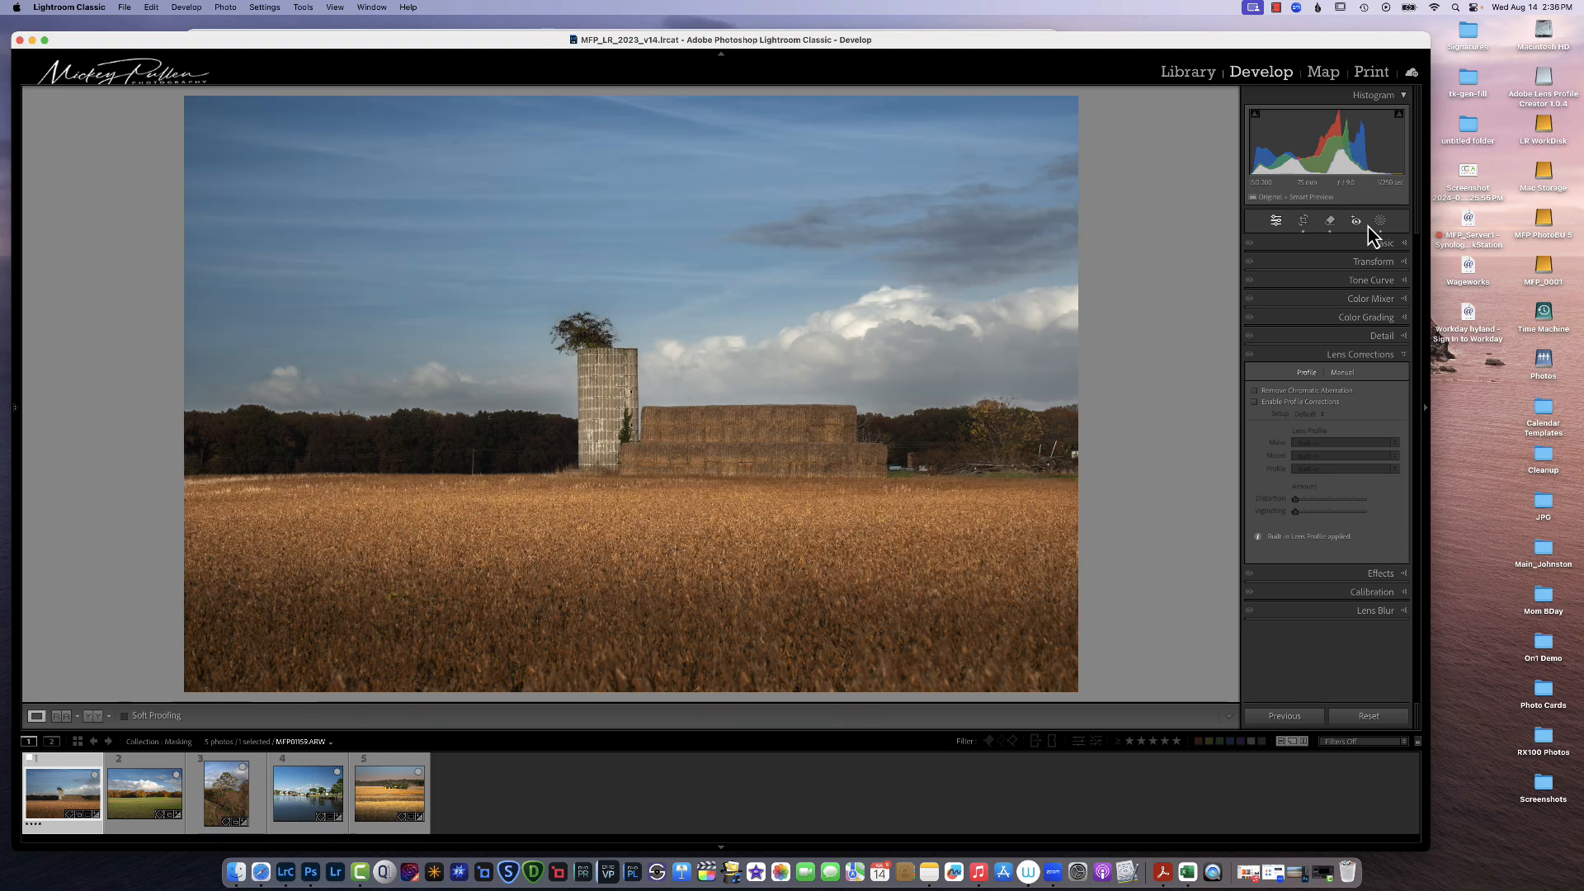
key("backslash")
key("backslash")
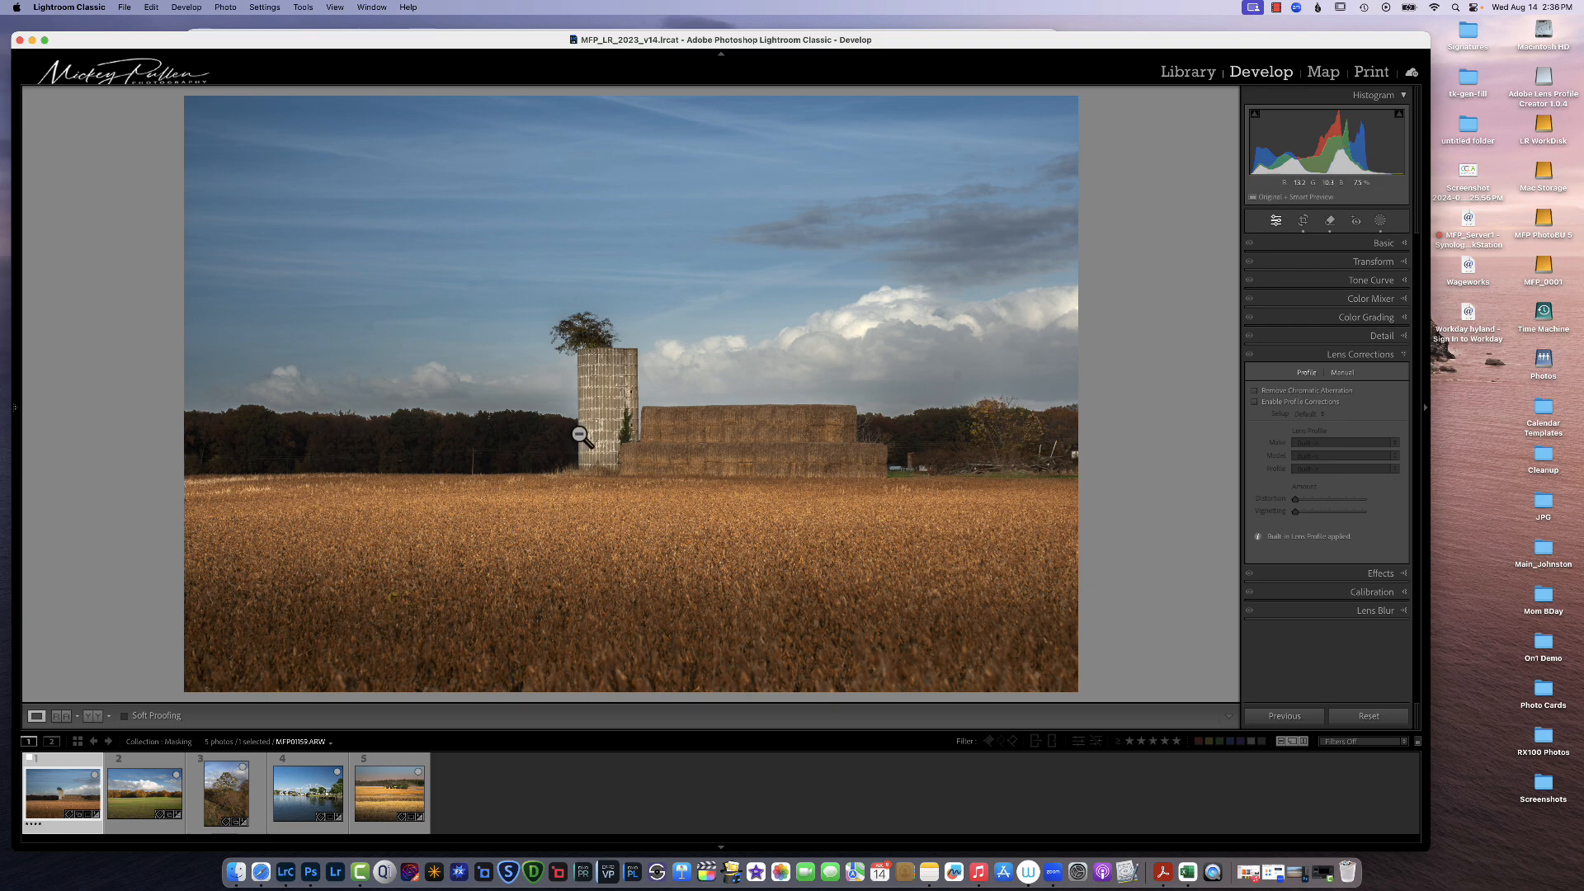
Step: Create an Objects mask selecting the left tree line and raise its Exposure
left_click(1379, 222)
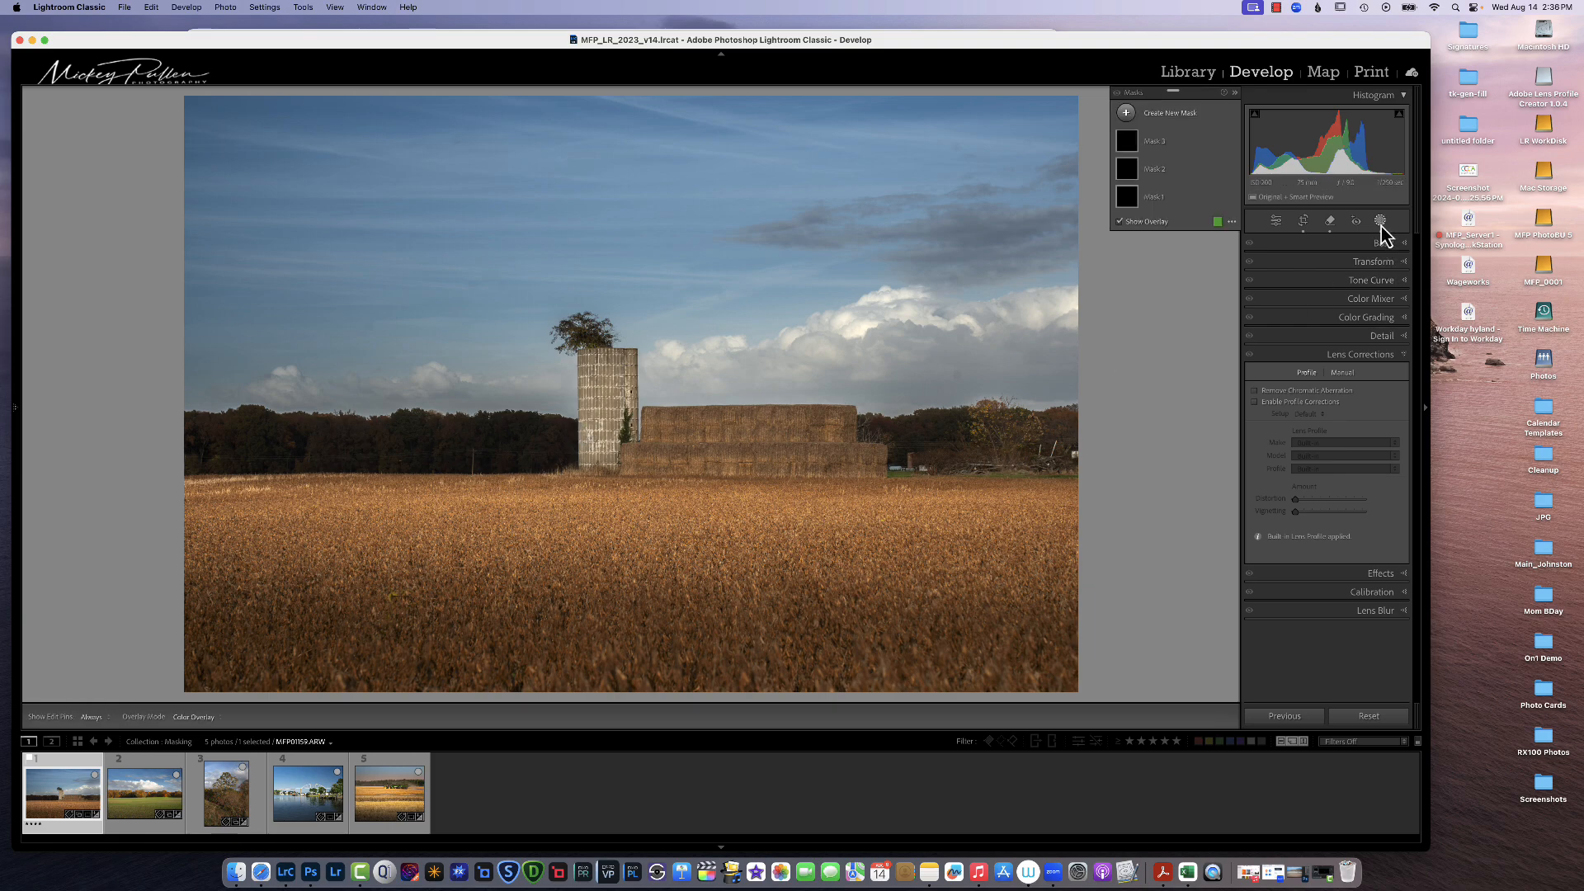
left_click(1126, 112)
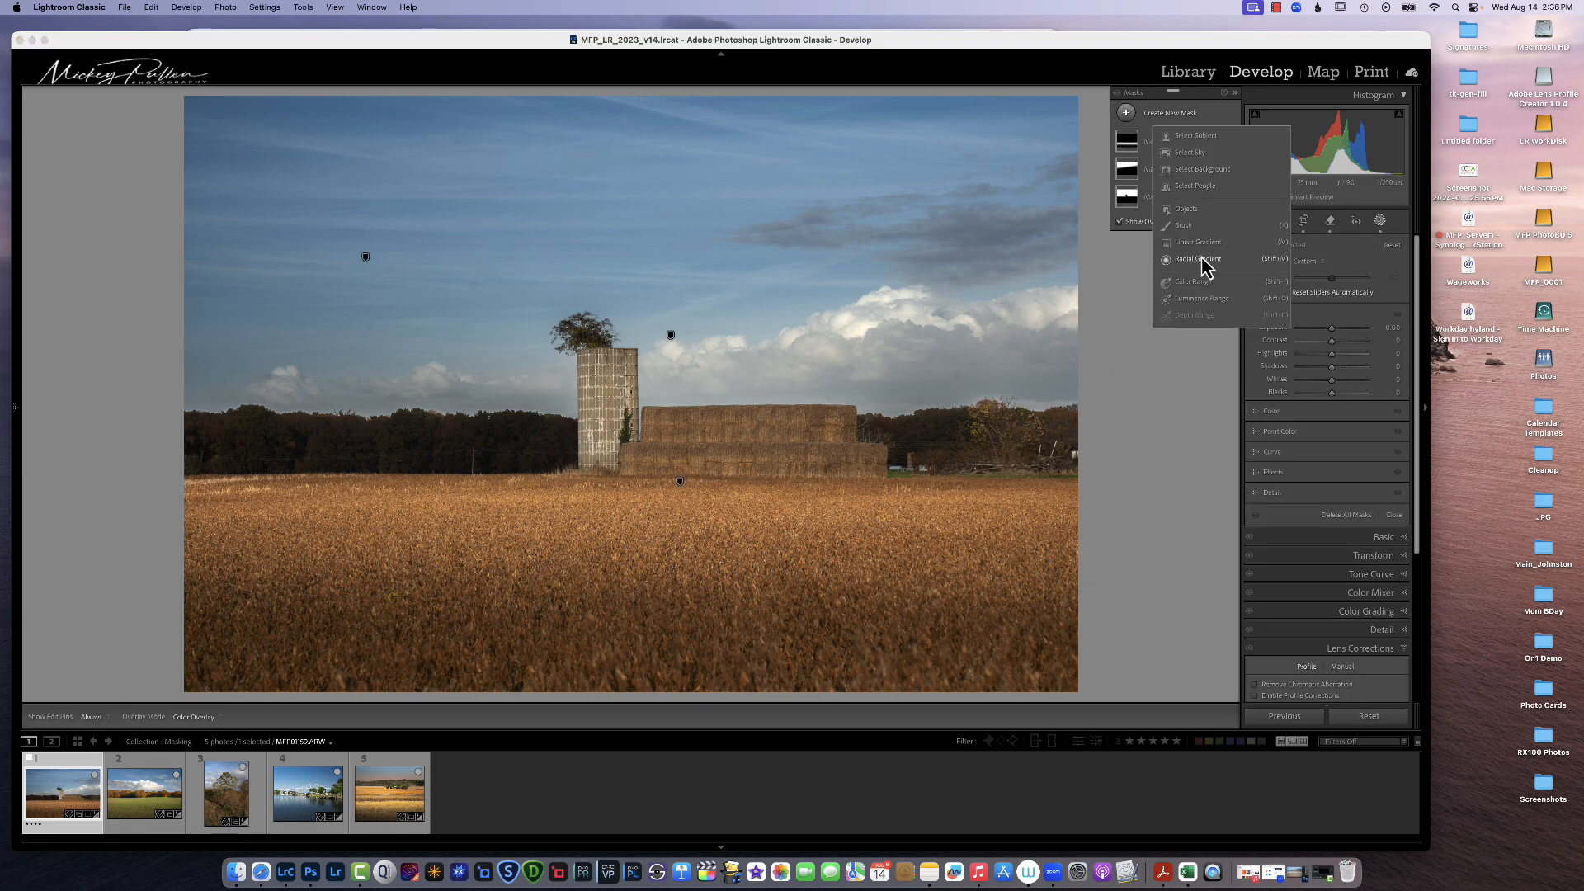
left_click(1194, 211)
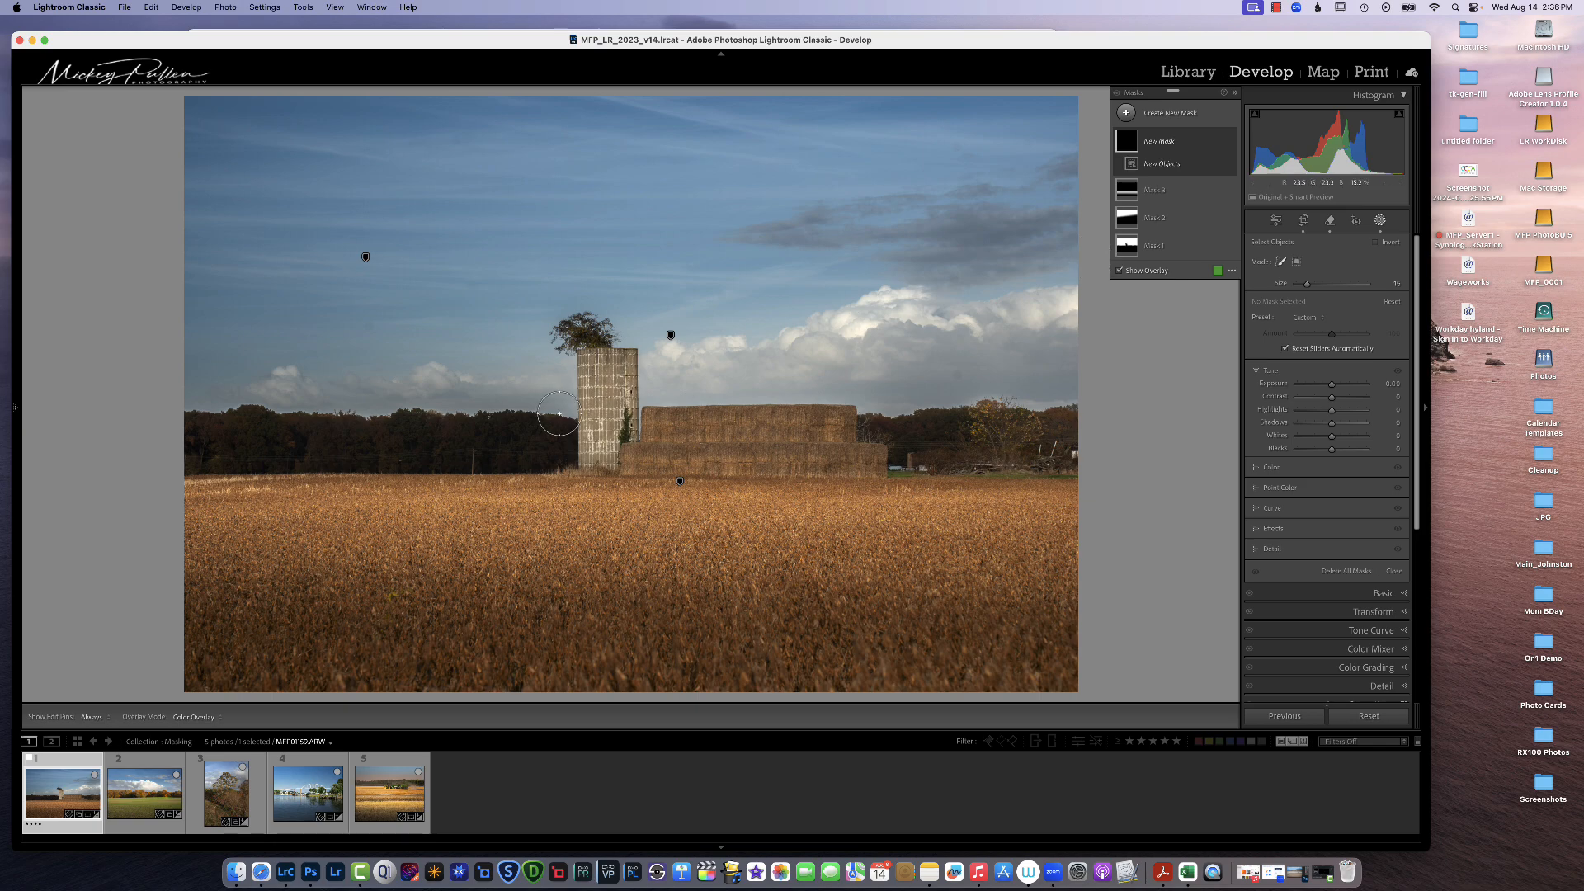
mouse_move(560, 432)
left_mouse_down()
mouse_move(242, 424)
mouse_move(196, 439)
mouse_move(215, 452)
mouse_move(569, 446)
left_mouse_up()
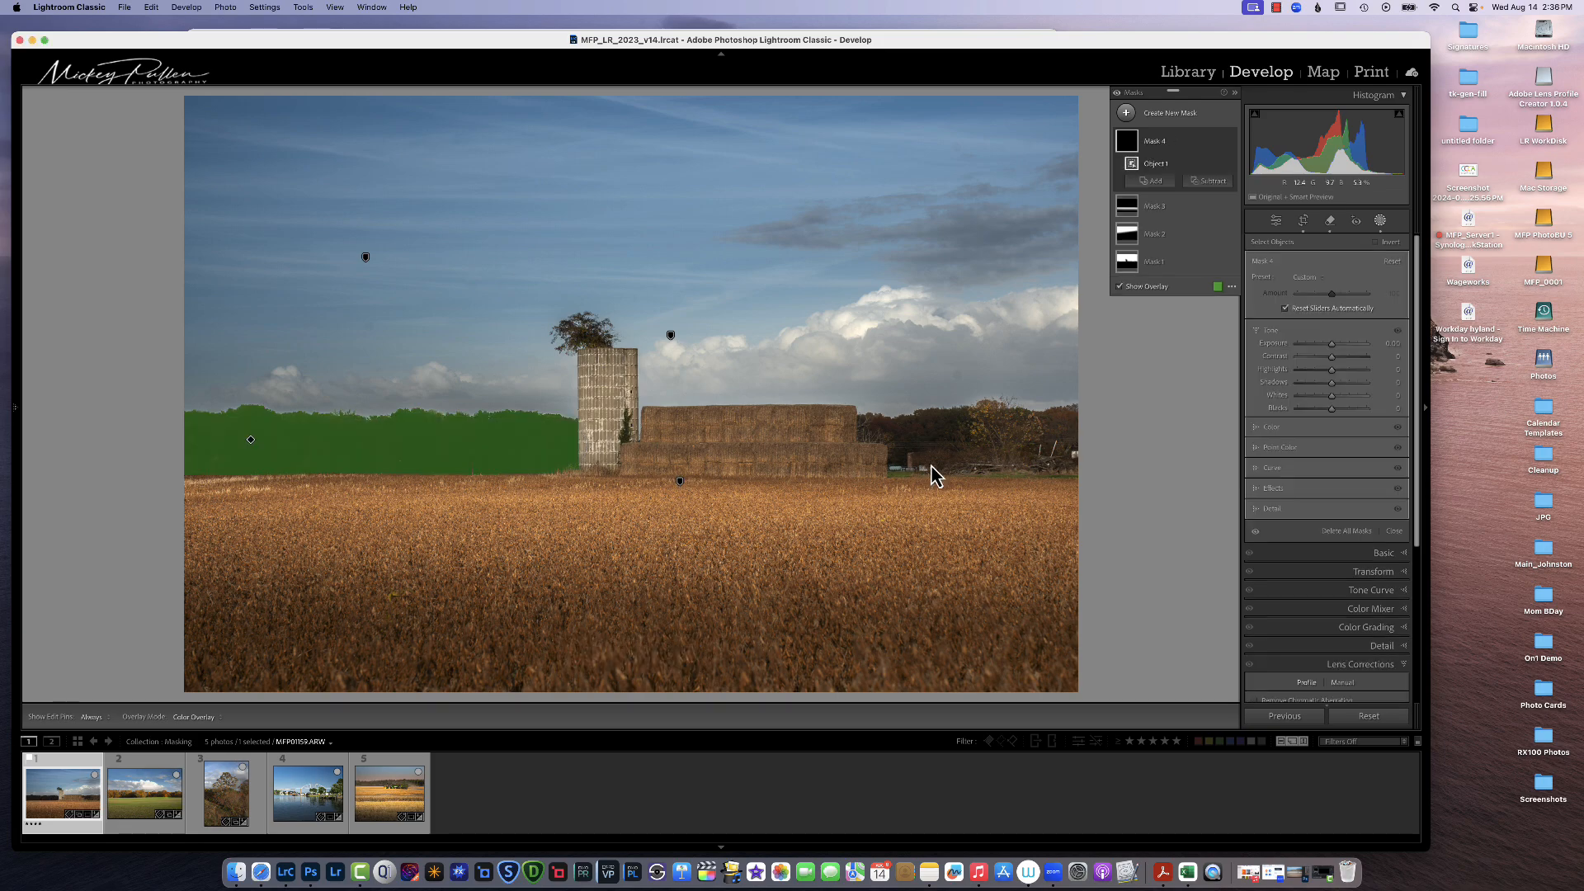
mouse_move(1333, 344)
left_mouse_down()
mouse_move(1333, 390)
mouse_move(1353, 398)
mouse_move(1346, 360)
left_mouse_up()
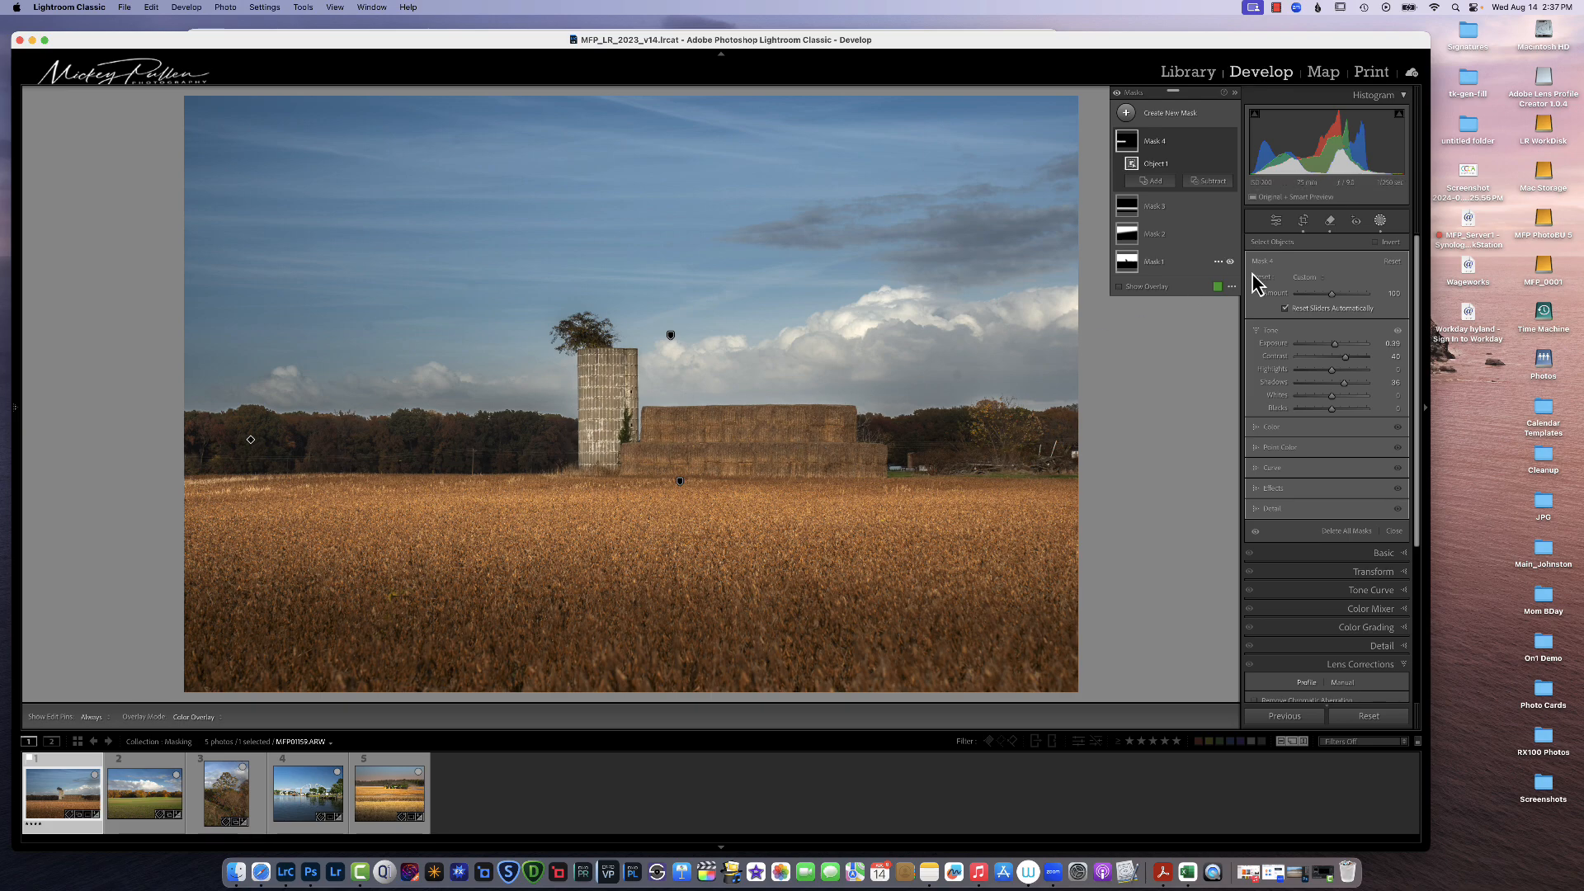
Step: Create another Objects mask selecting the silo and hay bales
left_click(1122, 115)
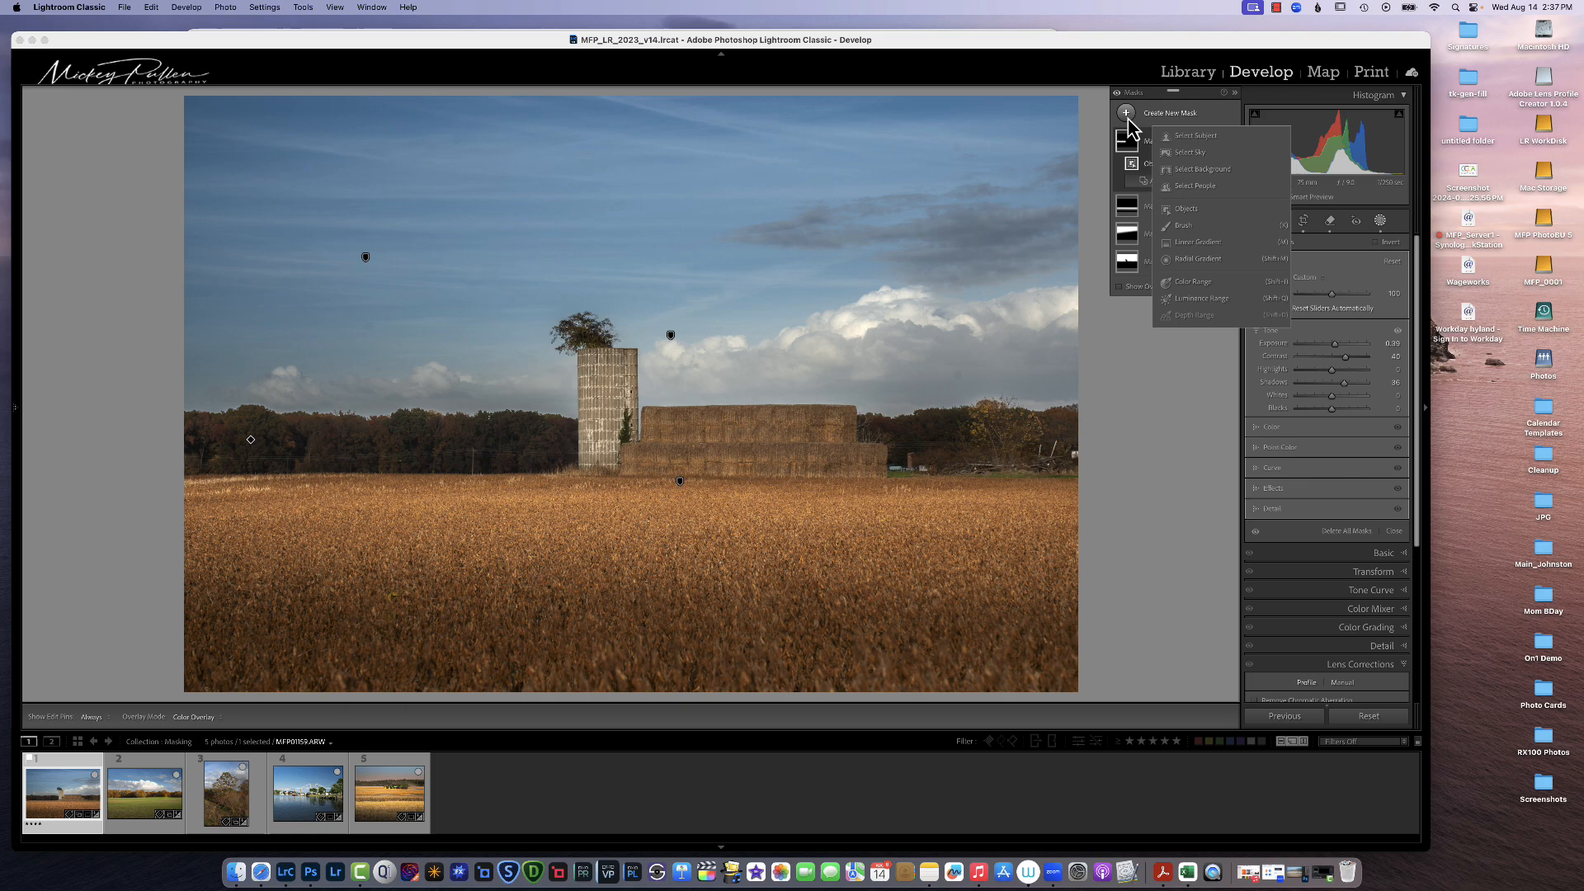
left_click(1185, 211)
mouse_move(812, 417)
left_mouse_down()
mouse_move(838, 409)
mouse_move(863, 453)
mouse_move(593, 450)
mouse_move(577, 337)
mouse_move(618, 368)
mouse_move(626, 428)
mouse_move(810, 419)
left_mouse_up()
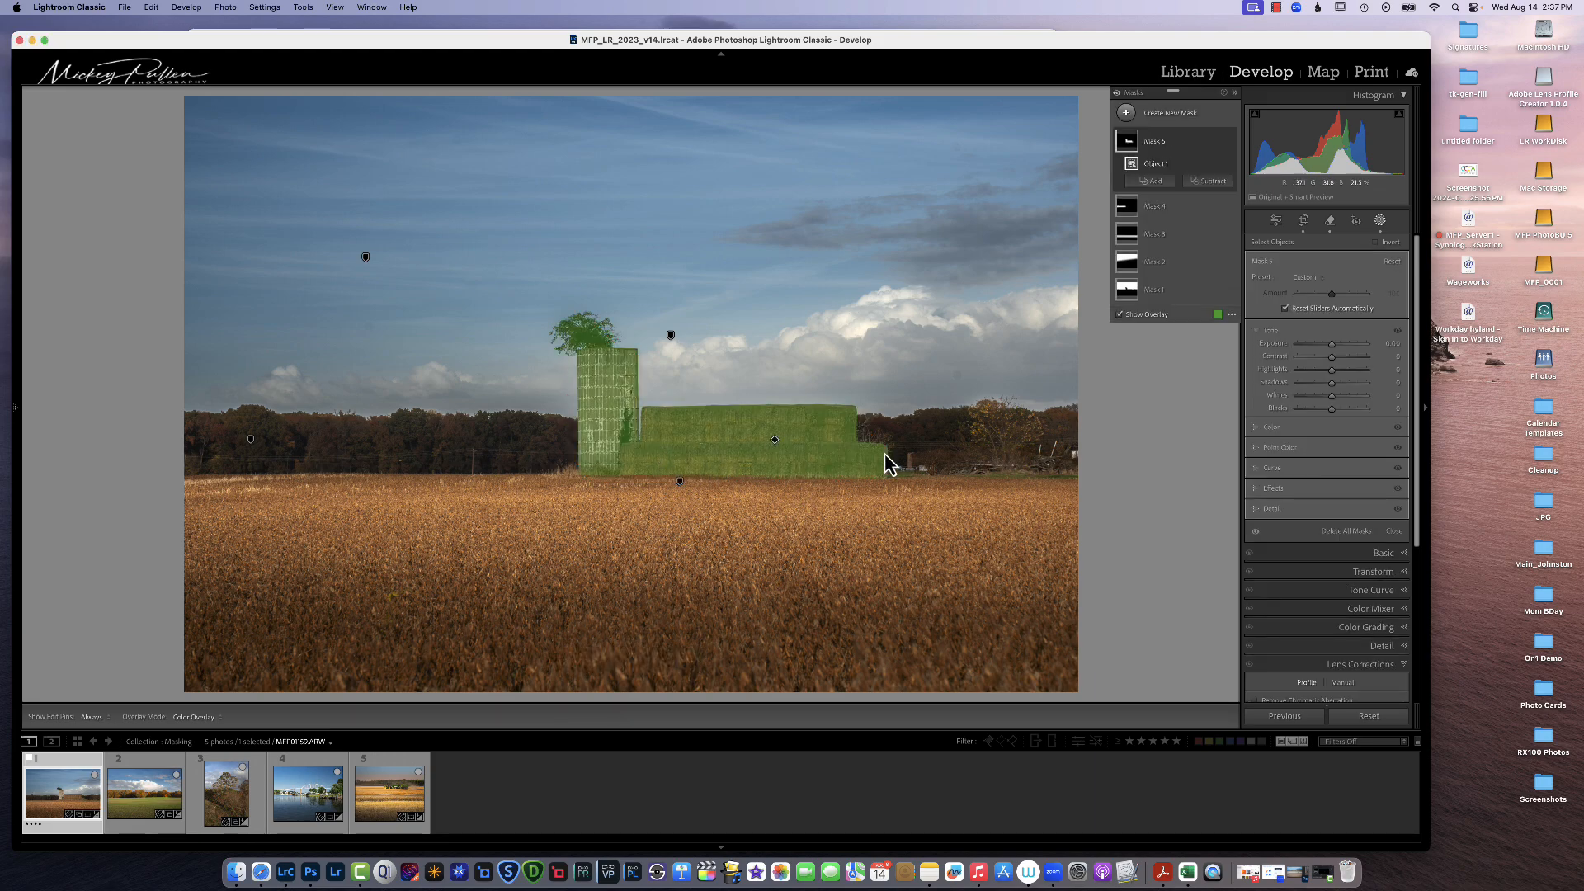
Step: Raise the silo mask's Clarity and brighten its Exposure
left_click_drag(1331, 345, 1336, 346)
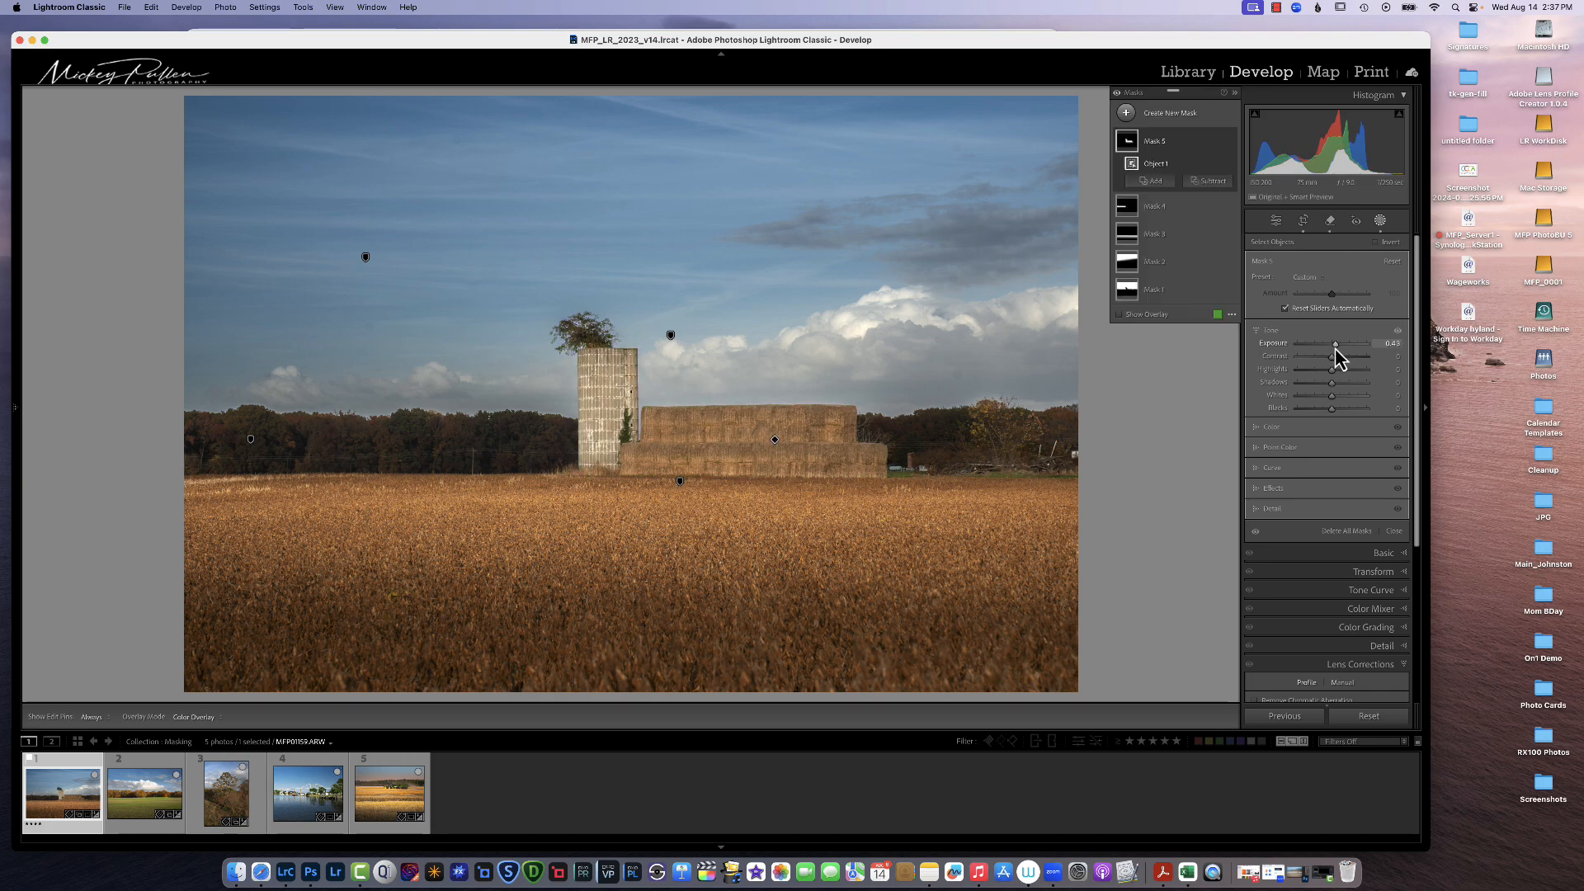
left_click(1277, 487)
left_click_drag(1331, 438, 1339, 427)
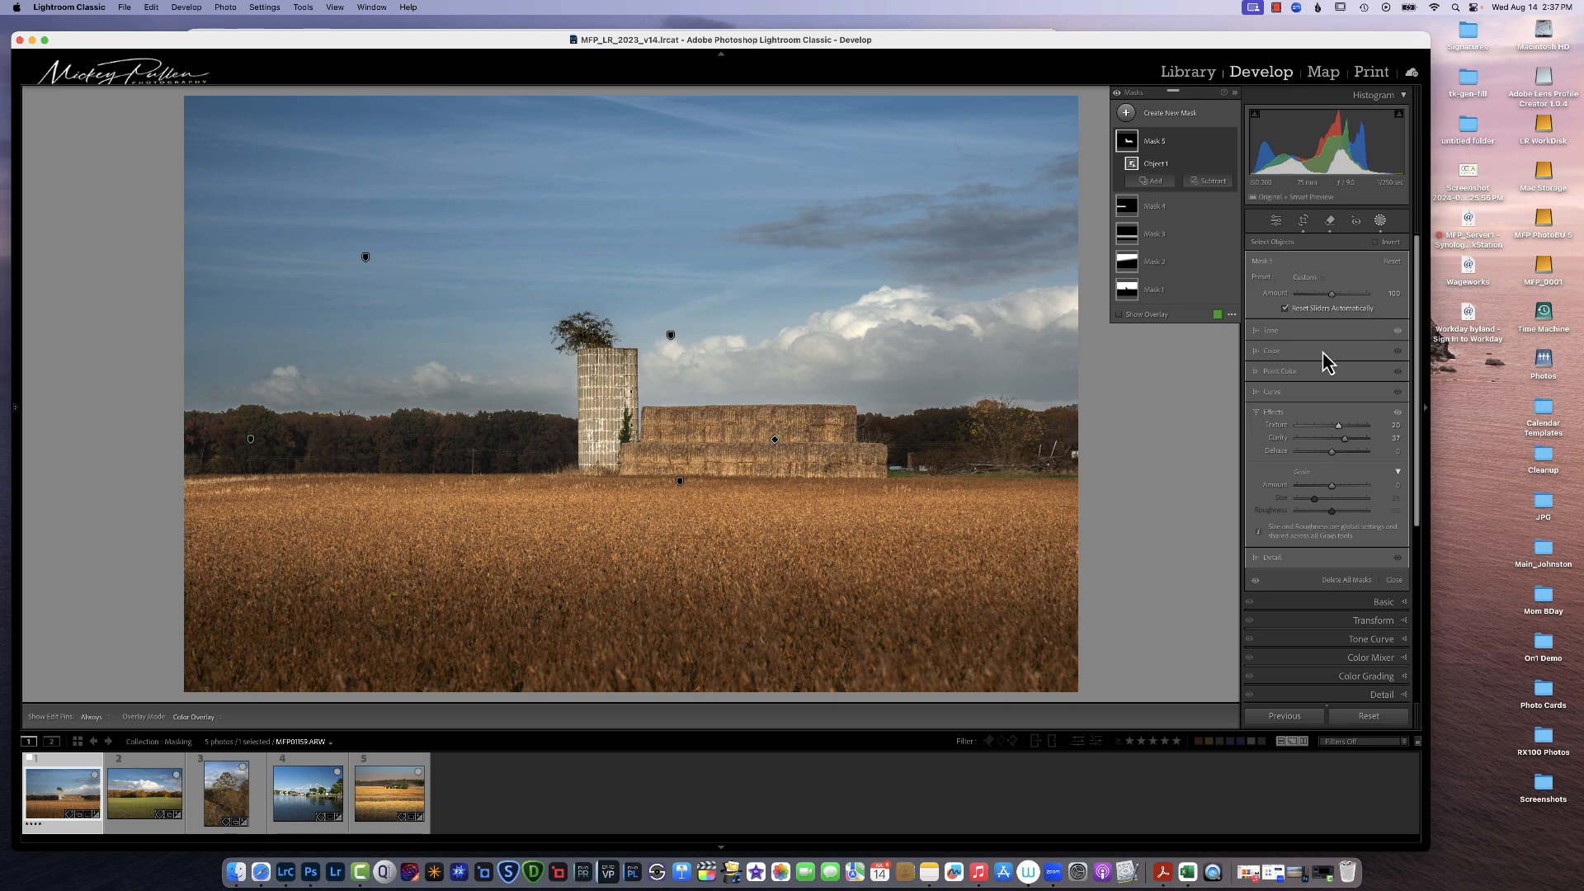
left_click(1284, 332)
left_click_drag(1336, 348, 1340, 345)
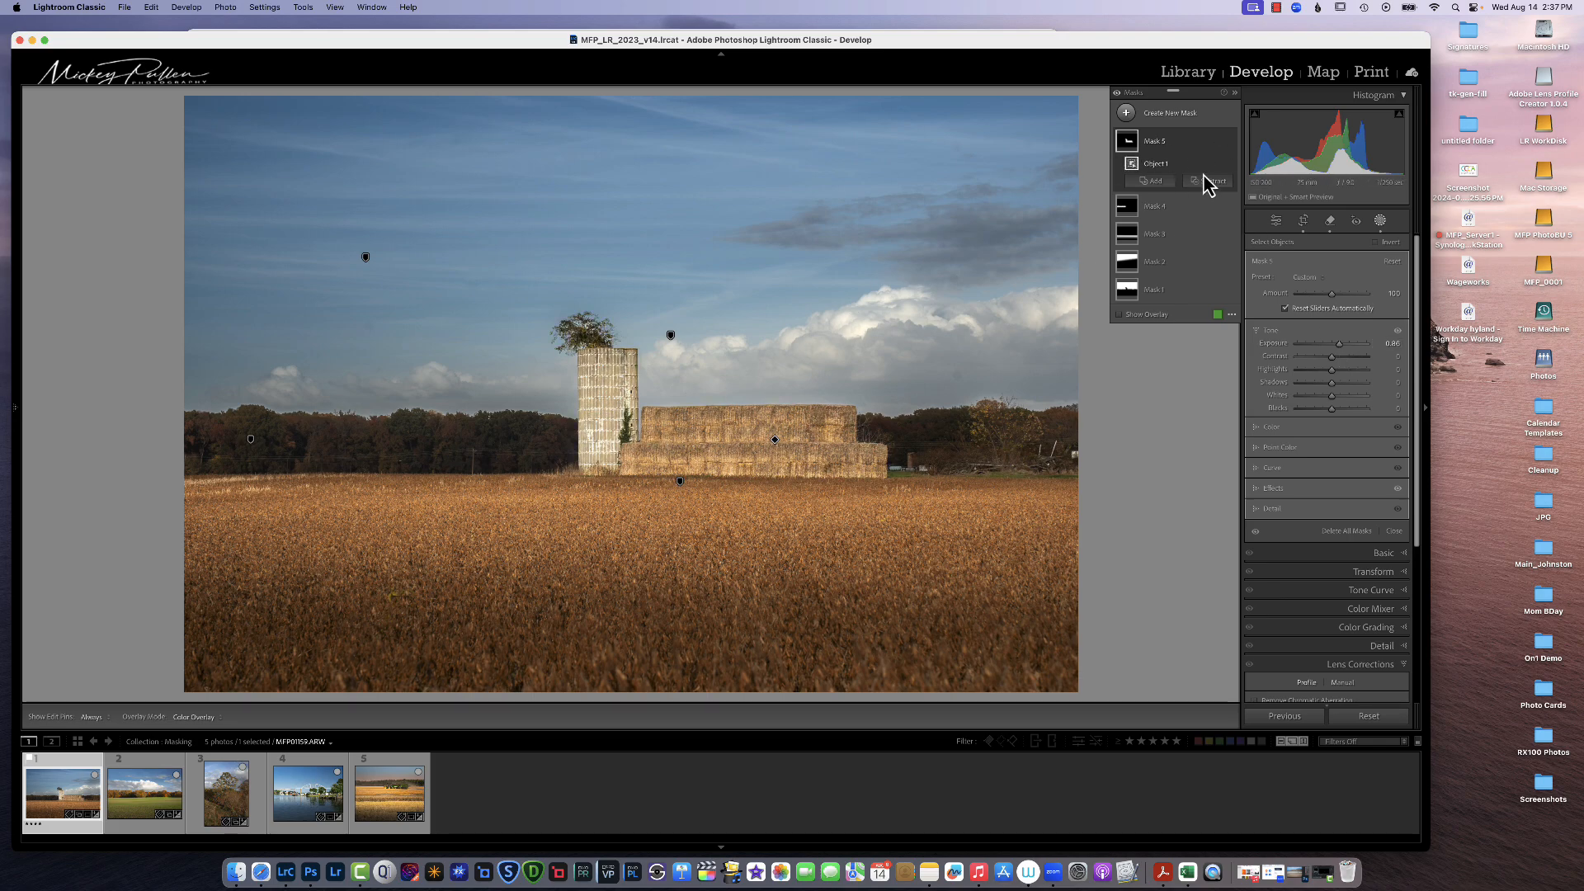
Step: Intersect the silo mask with a Linear Gradient drawn across the silo and hay bales
left_click(1218, 142)
mouse_move(1239, 202)
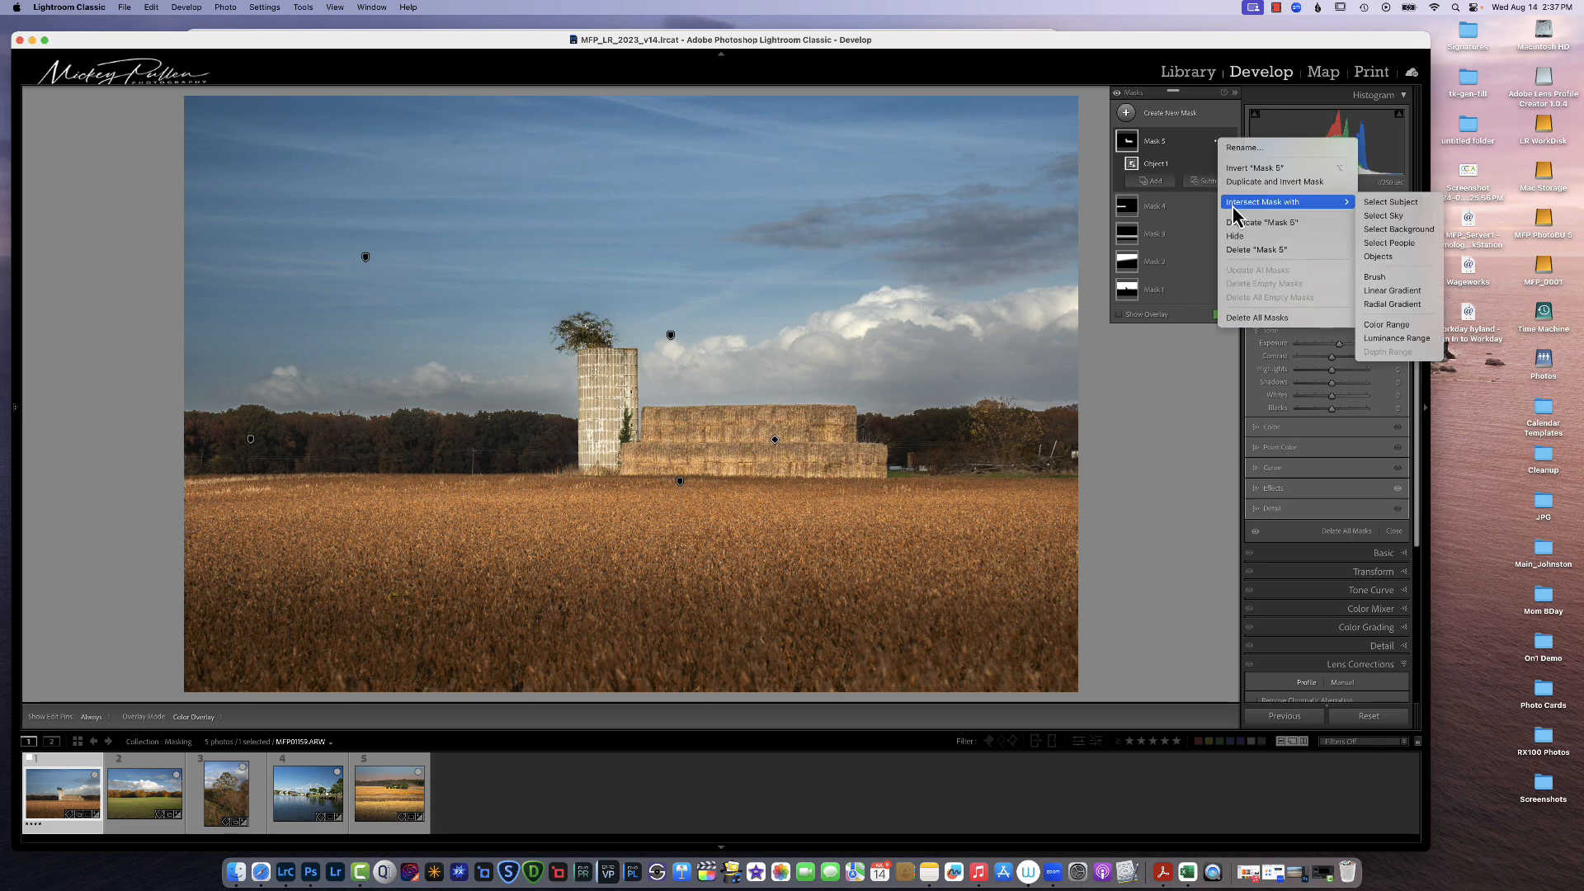
left_click(1376, 290)
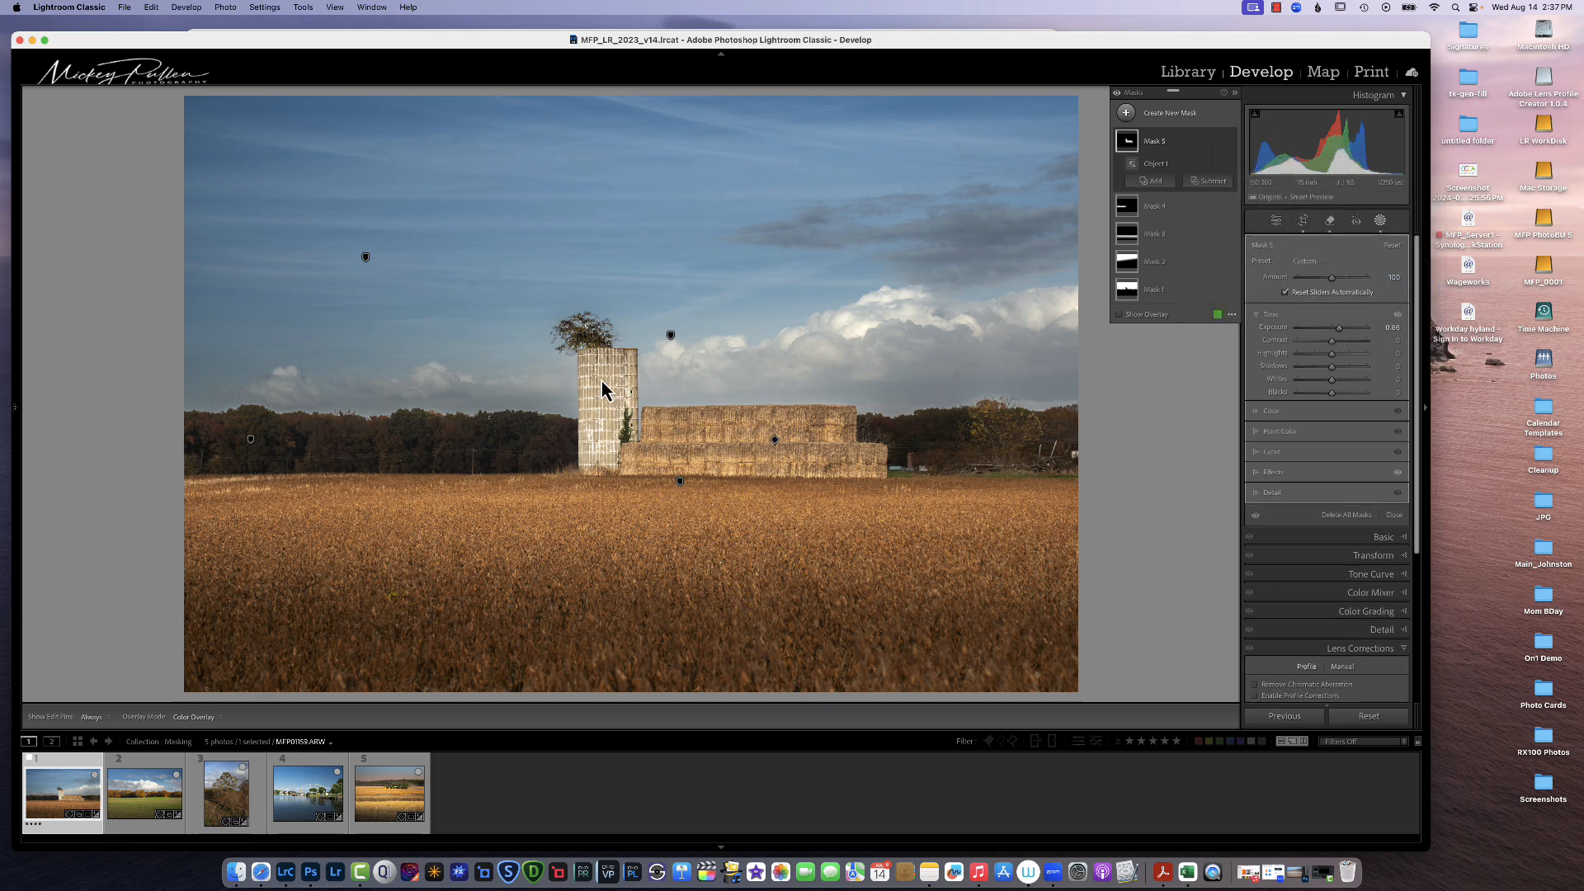
left_click_drag(439, 374, 817, 411)
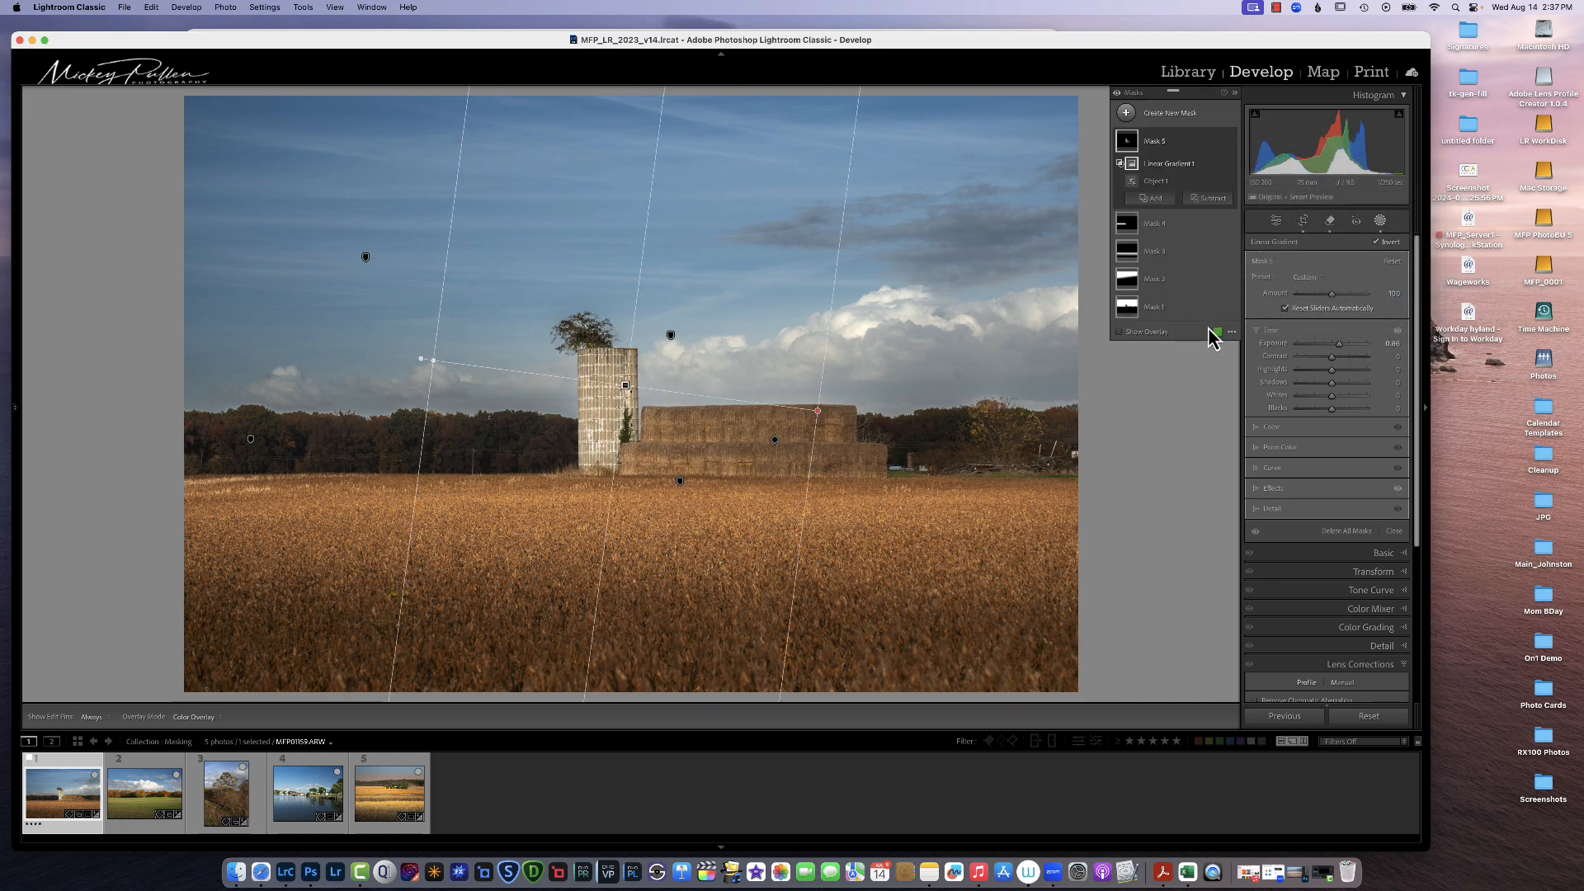
Step: Show the mask overlay in White on Black mode
left_click(1232, 332)
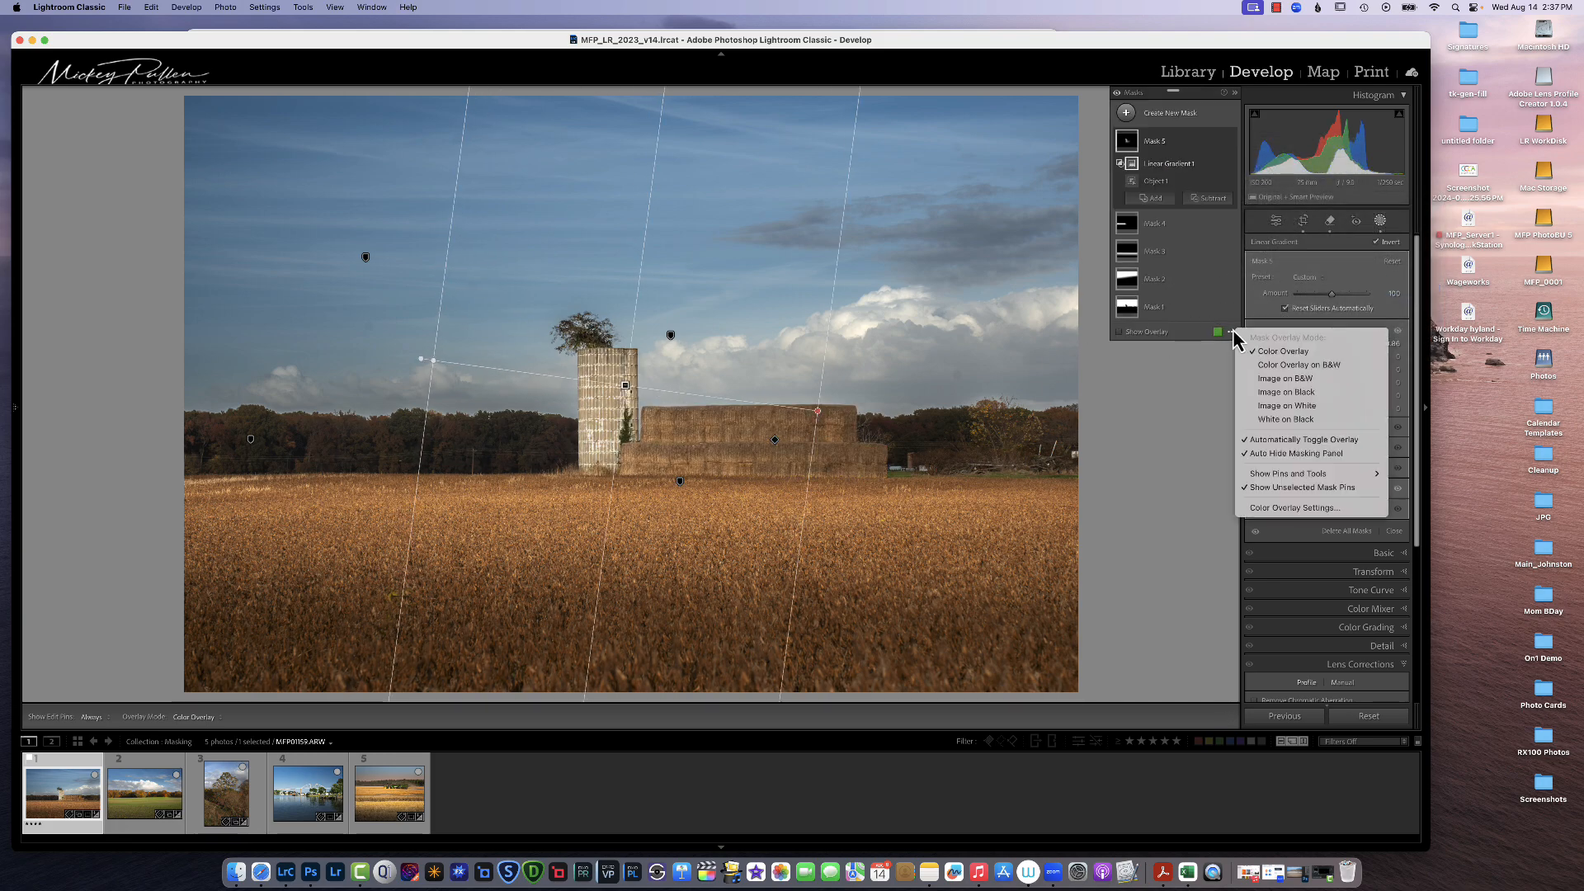
left_click(1287, 417)
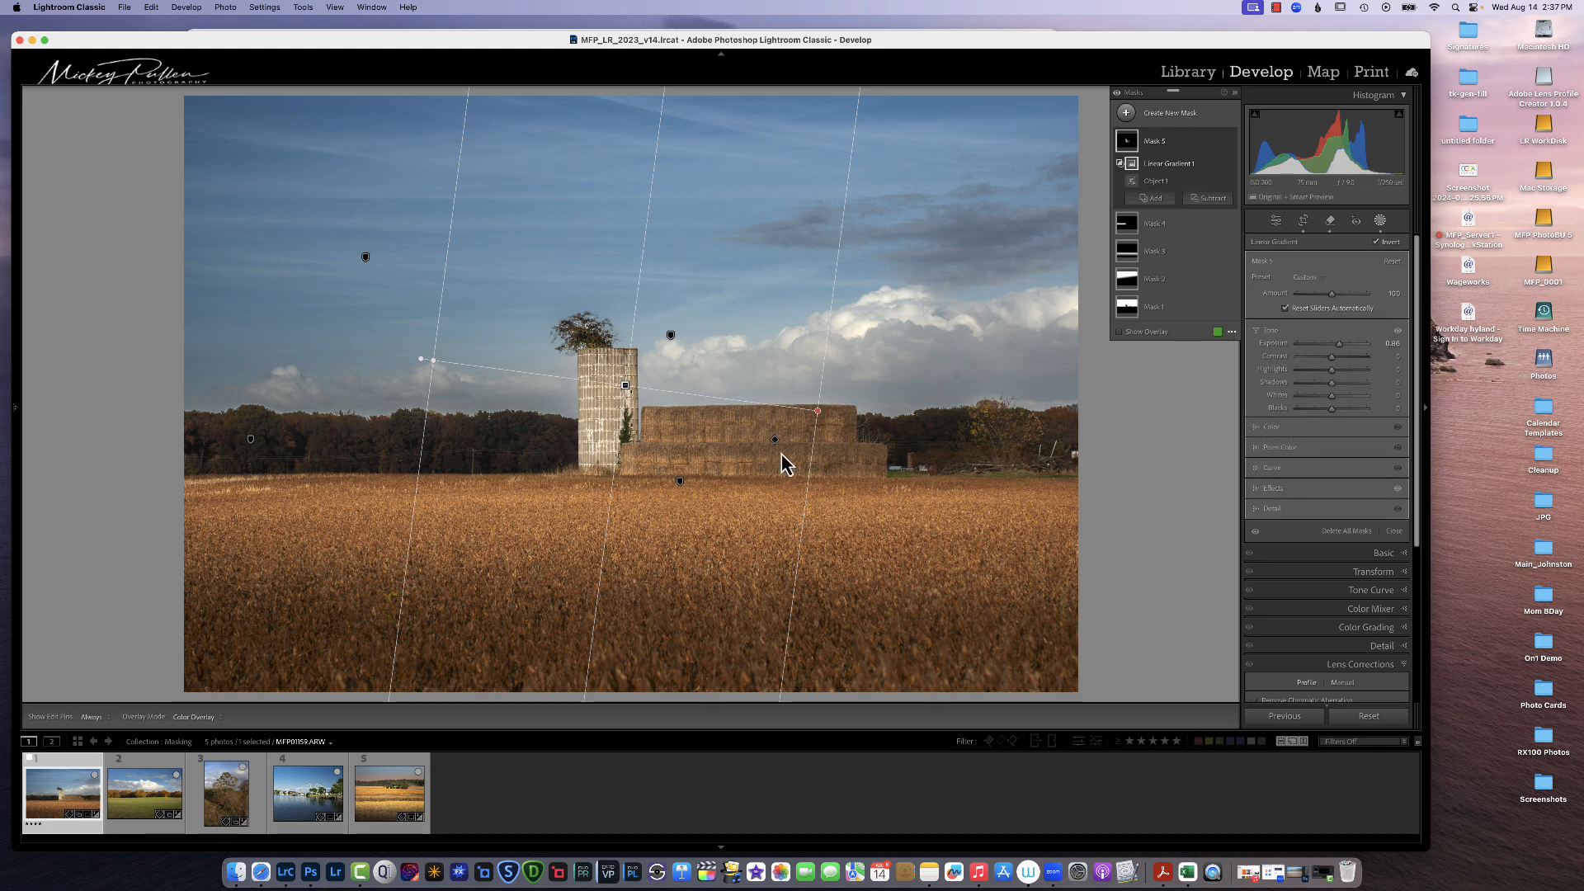
left_click(1117, 333)
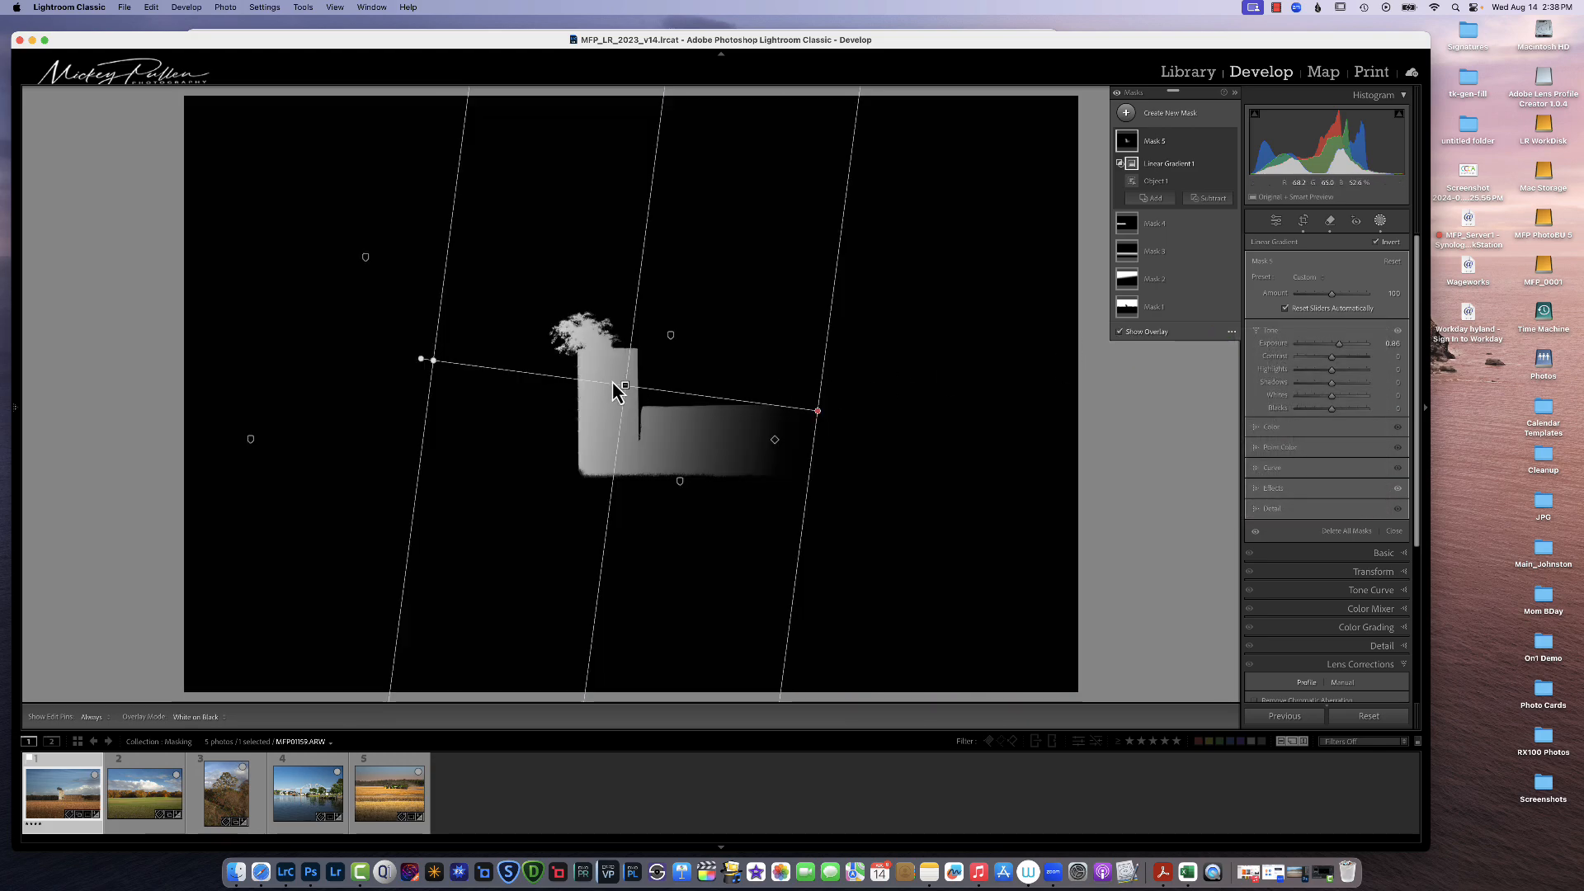
Step: Reposition and widen the intersecting gradient so it fades across the silo and bales
left_click_drag(613, 382, 532, 370)
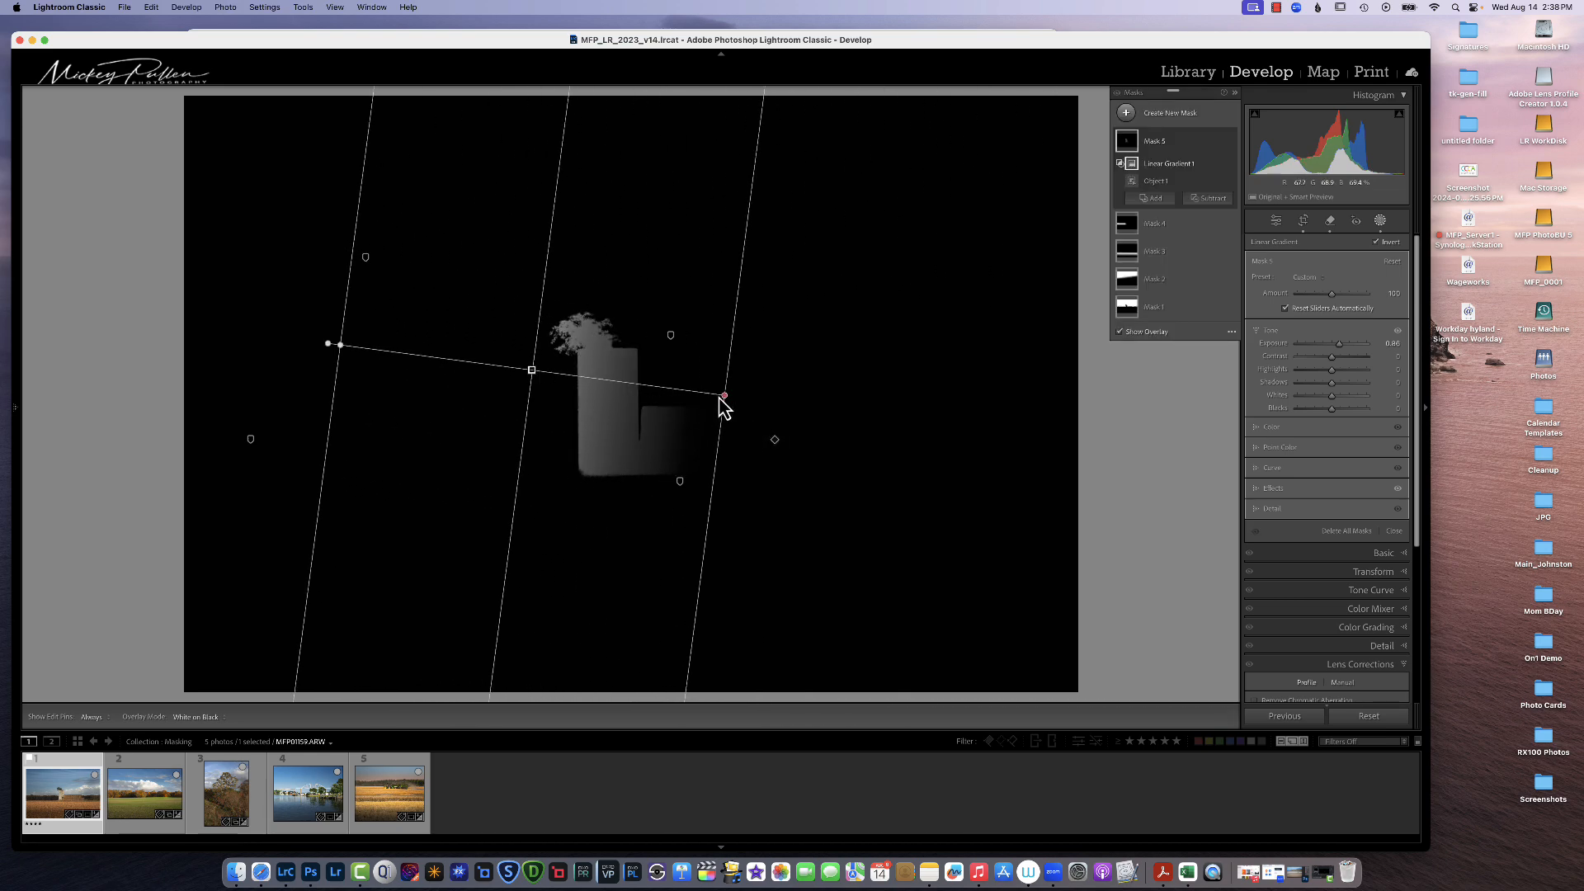
left_click_drag(721, 397, 914, 423)
left_click_drag(633, 389, 575, 355)
left_click_drag(863, 402, 954, 418)
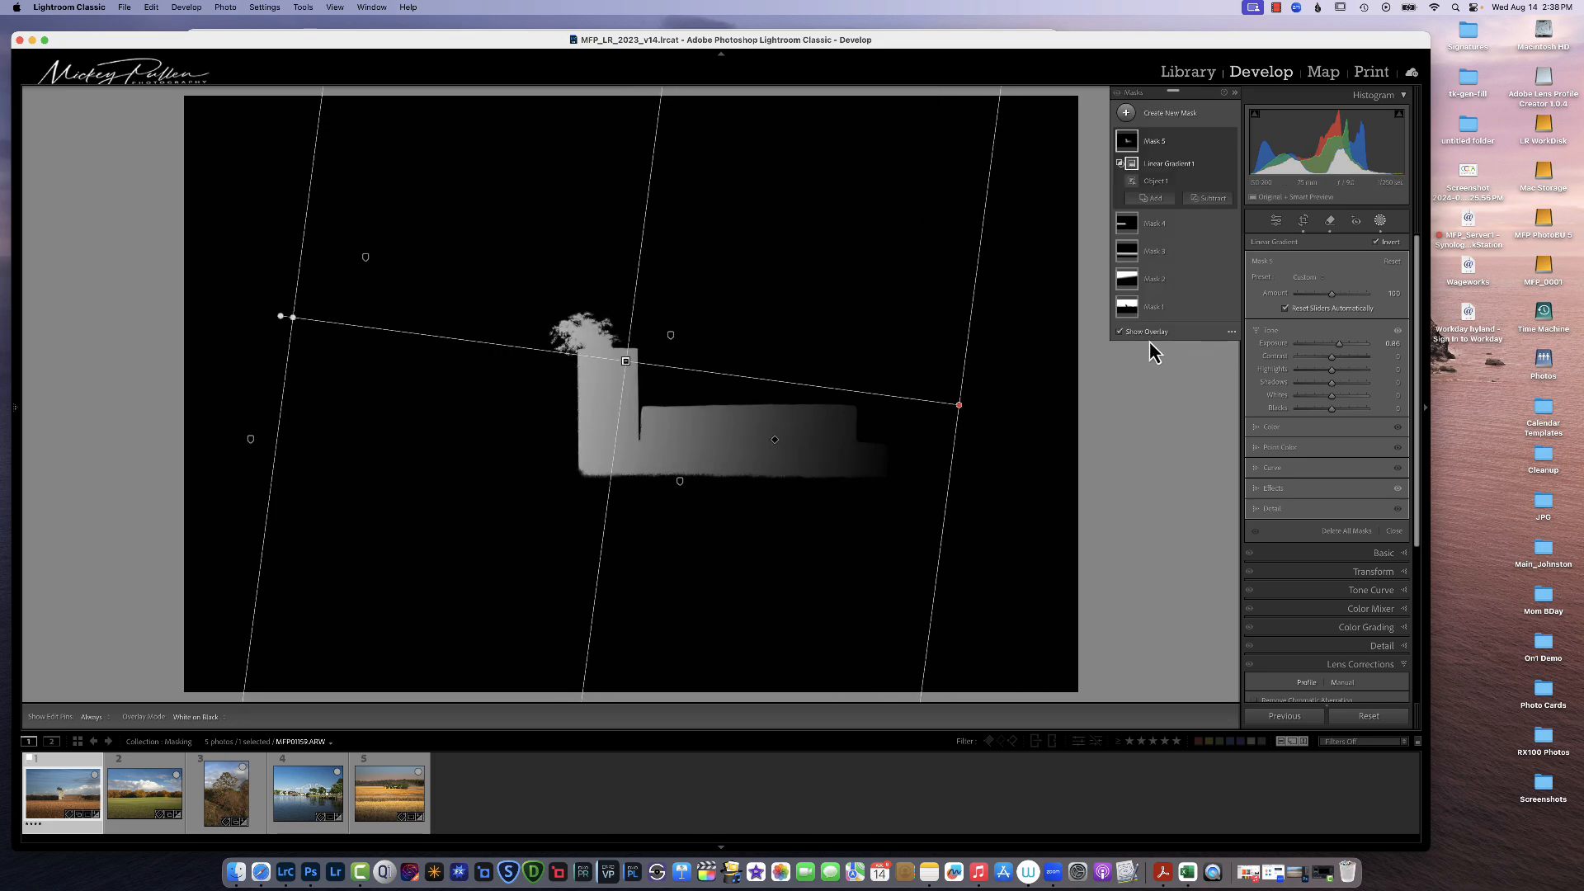
Step: Hide the overlay and switch the overlay mode back to Color Overlay
left_click(1120, 332)
left_click(1232, 332)
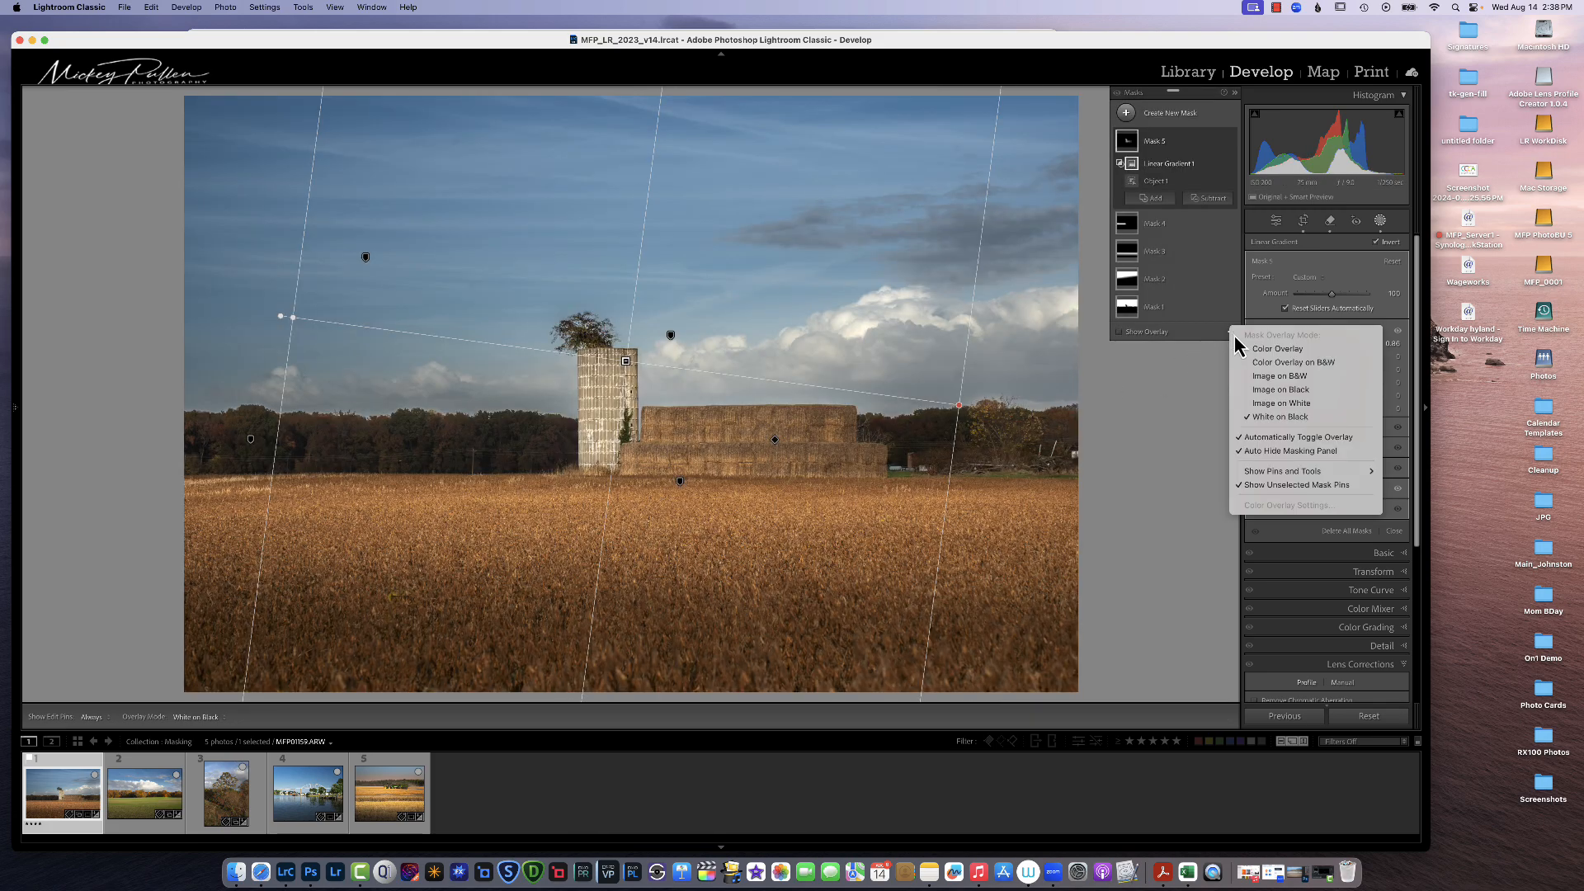
left_click(1257, 364)
left_click(1229, 332)
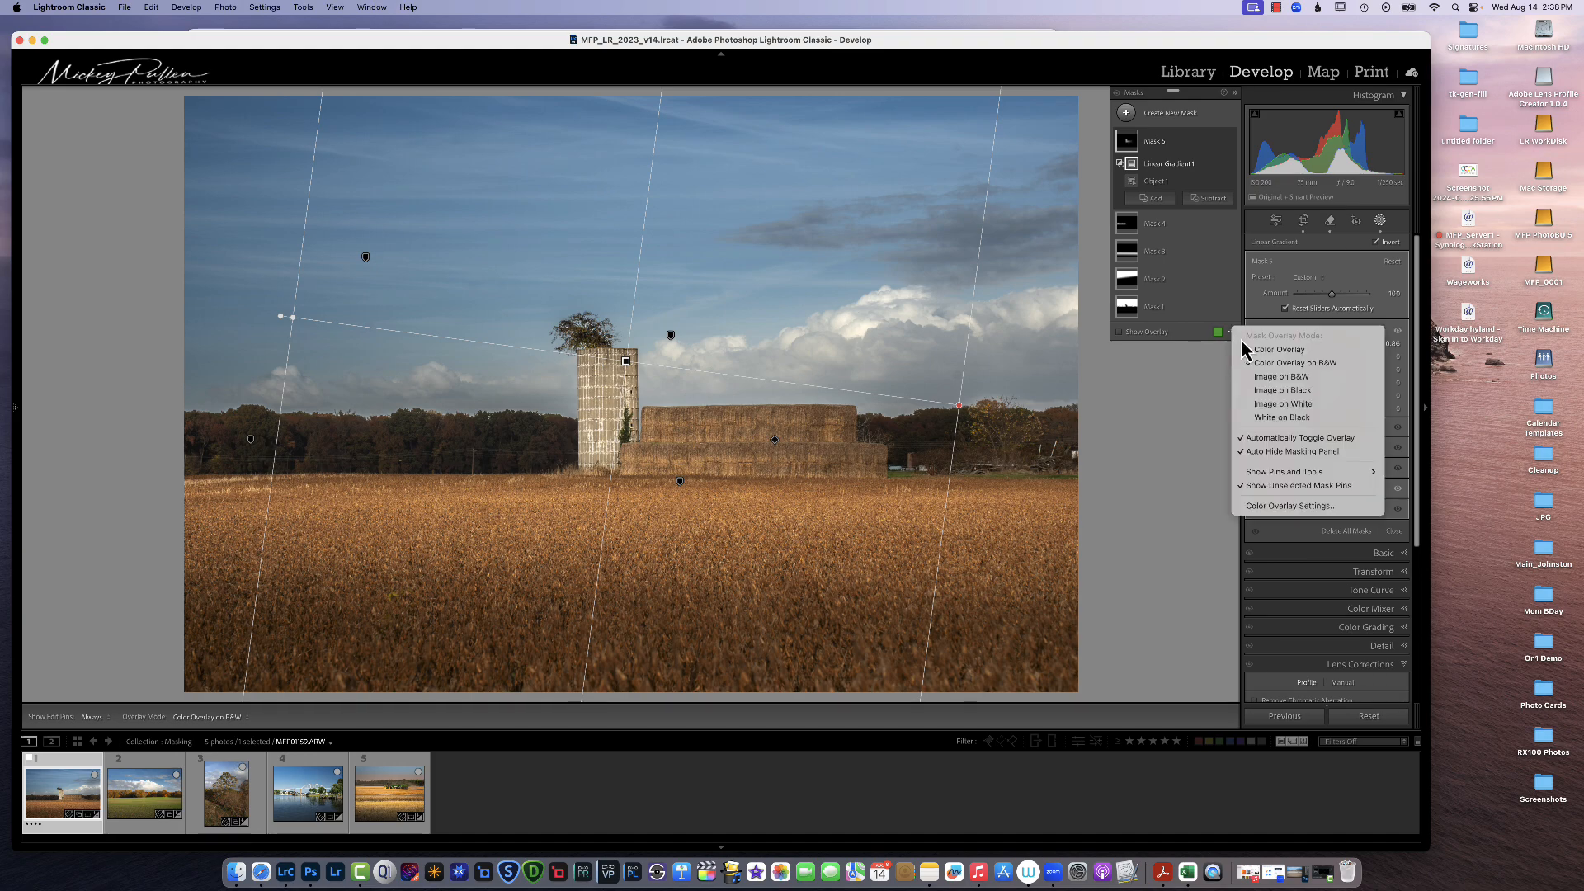
left_click(1259, 350)
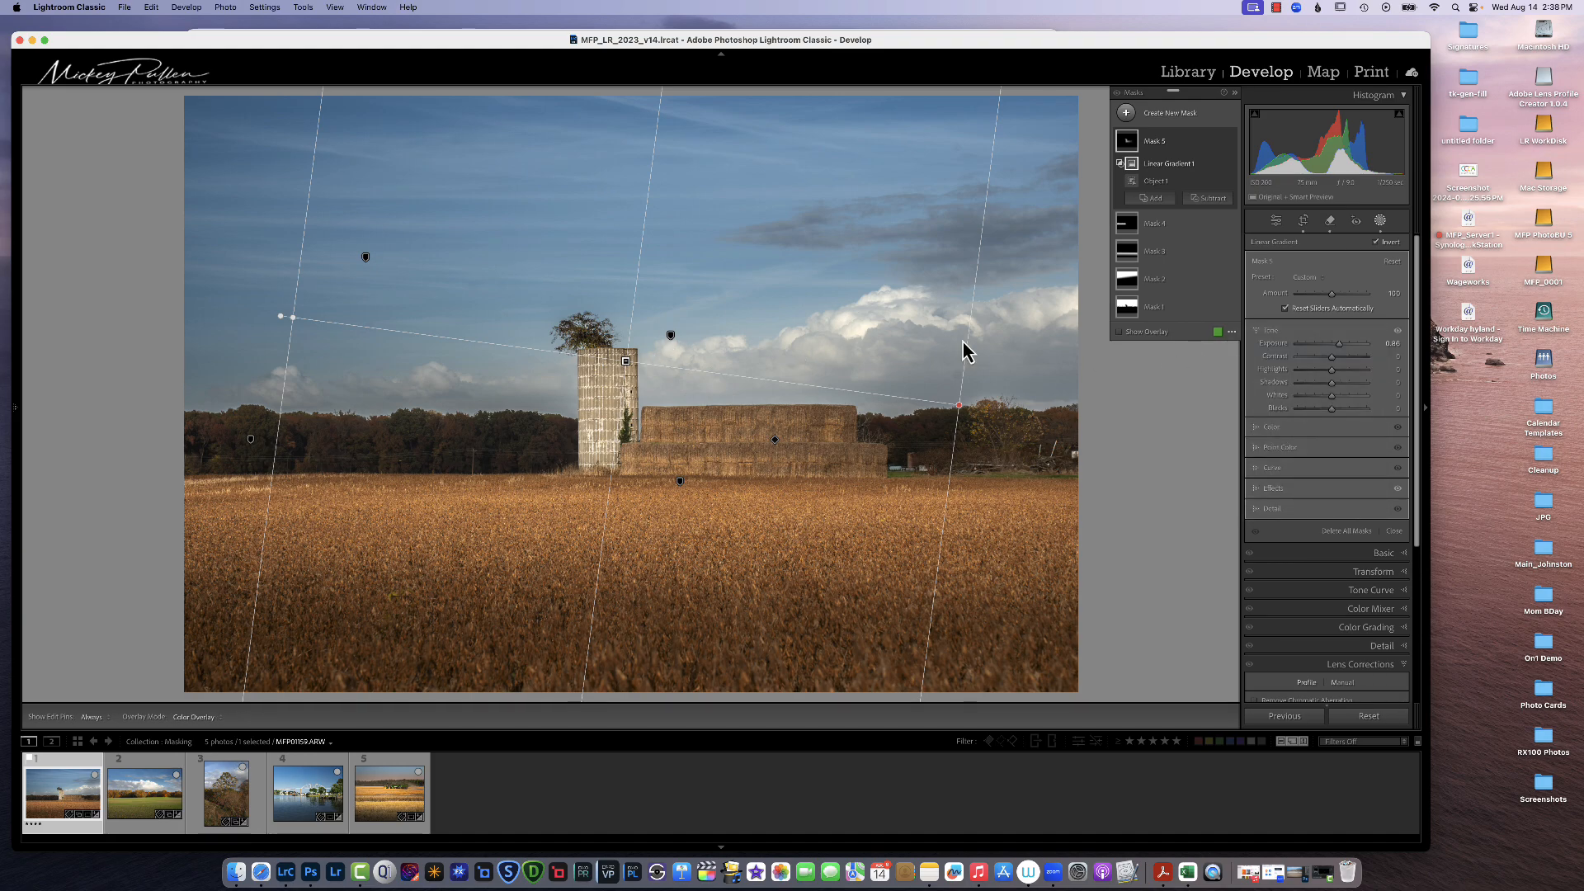
Step: Adjust the intersected silo mask's Exposure and shift the gradient's center toward the left
left_click_drag(1340, 348, 1369, 348)
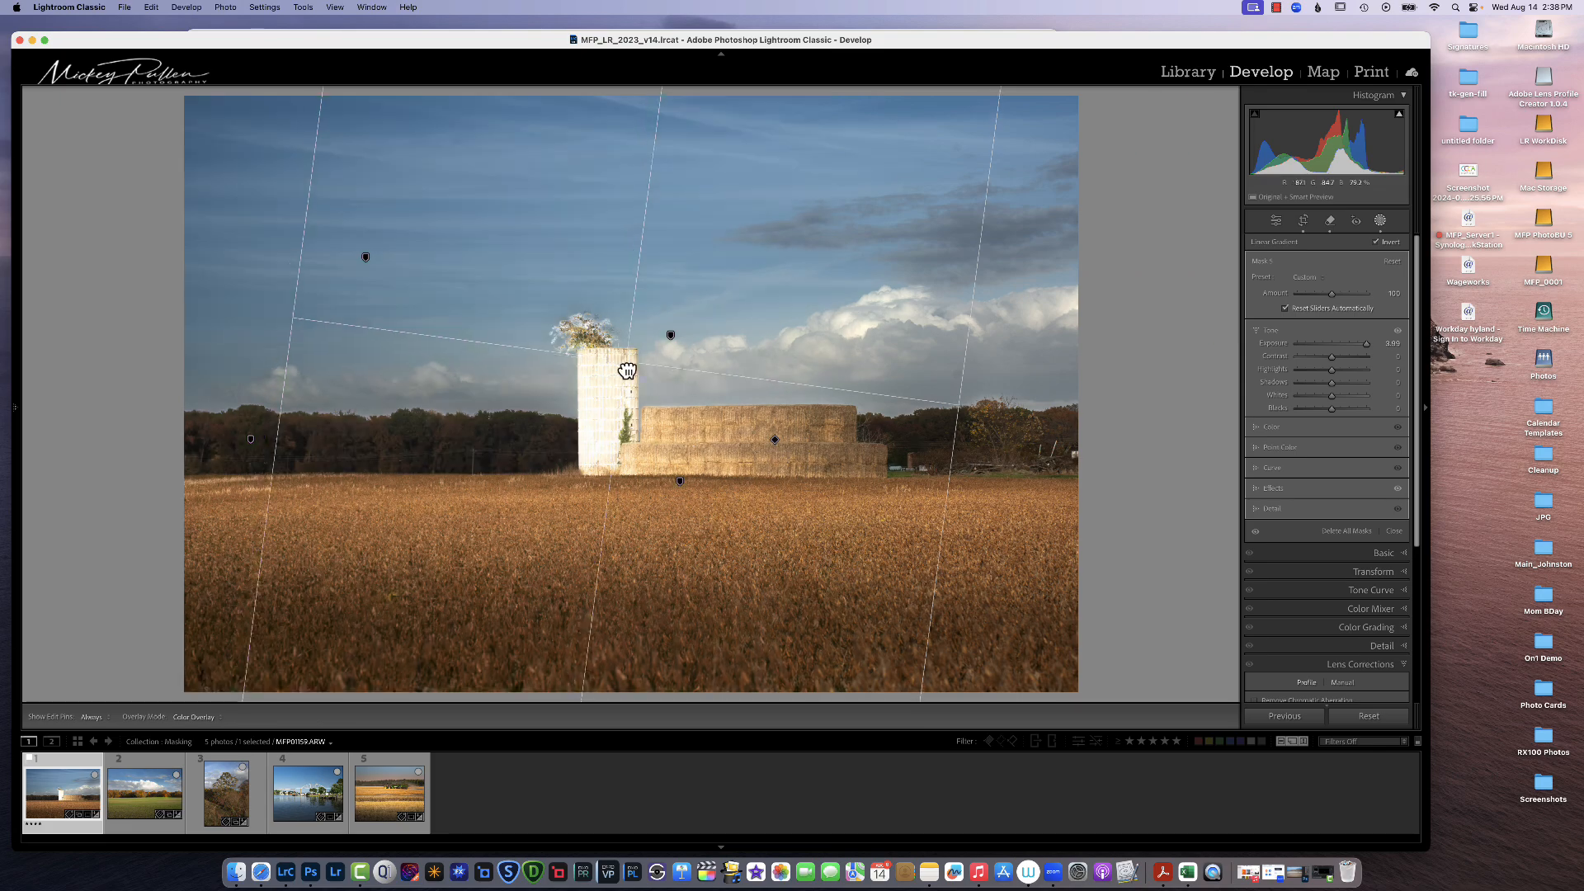
left_click_drag(625, 361, 542, 356)
left_click_drag(1367, 344, 1341, 356)
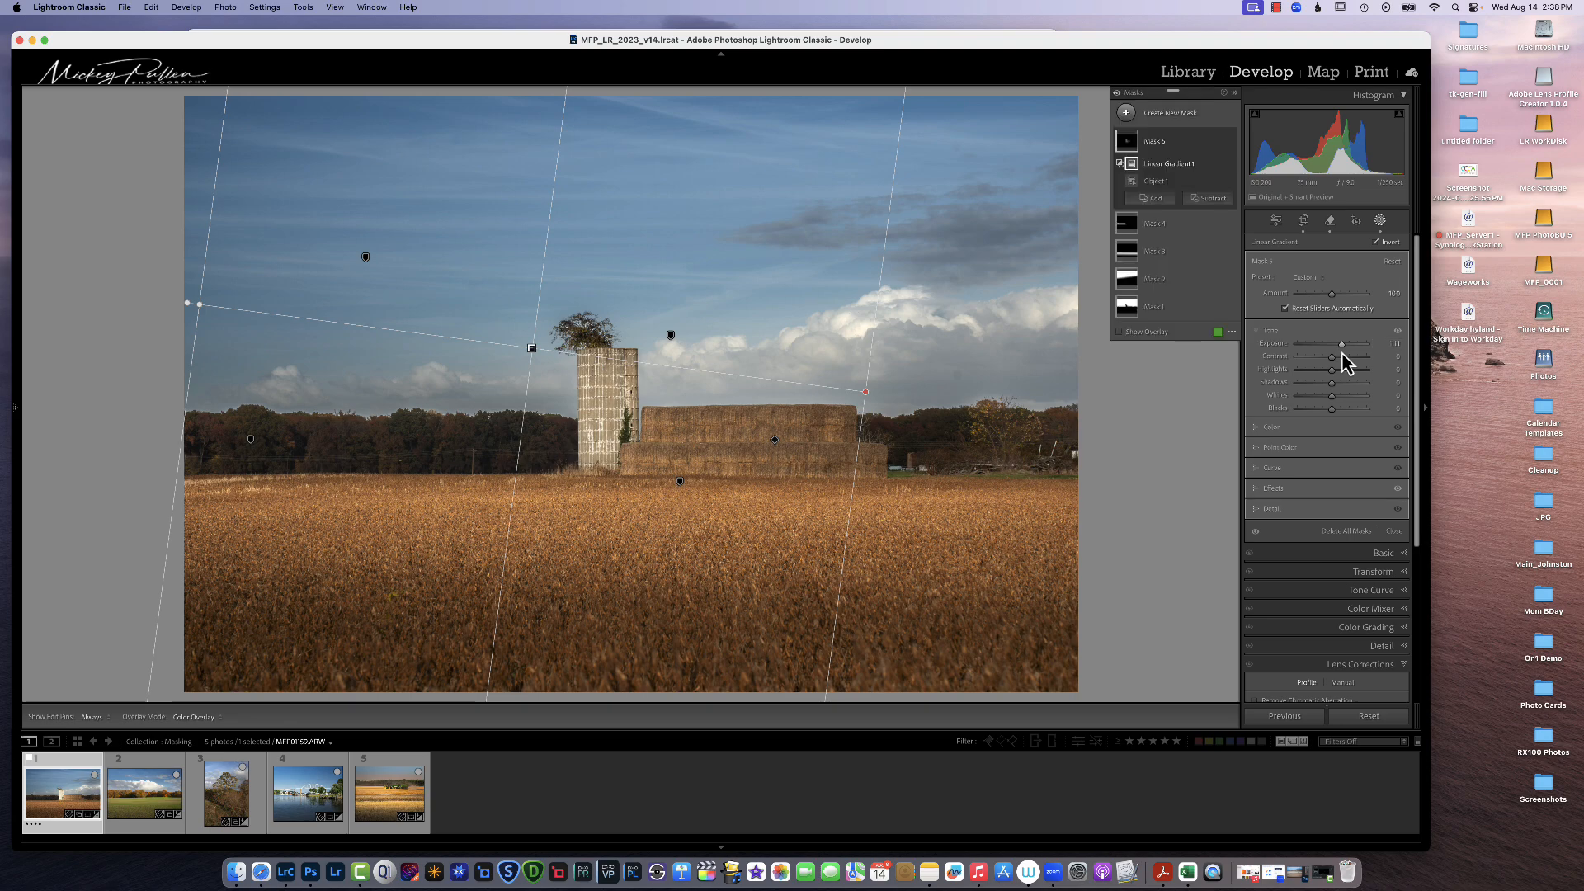
Step: Toggle the silo mask on and off, then leave masking and compare before and after views
left_click(1230, 141)
left_click(1230, 141)
left_click(1230, 141)
left_click(1230, 141)
left_click(1376, 222)
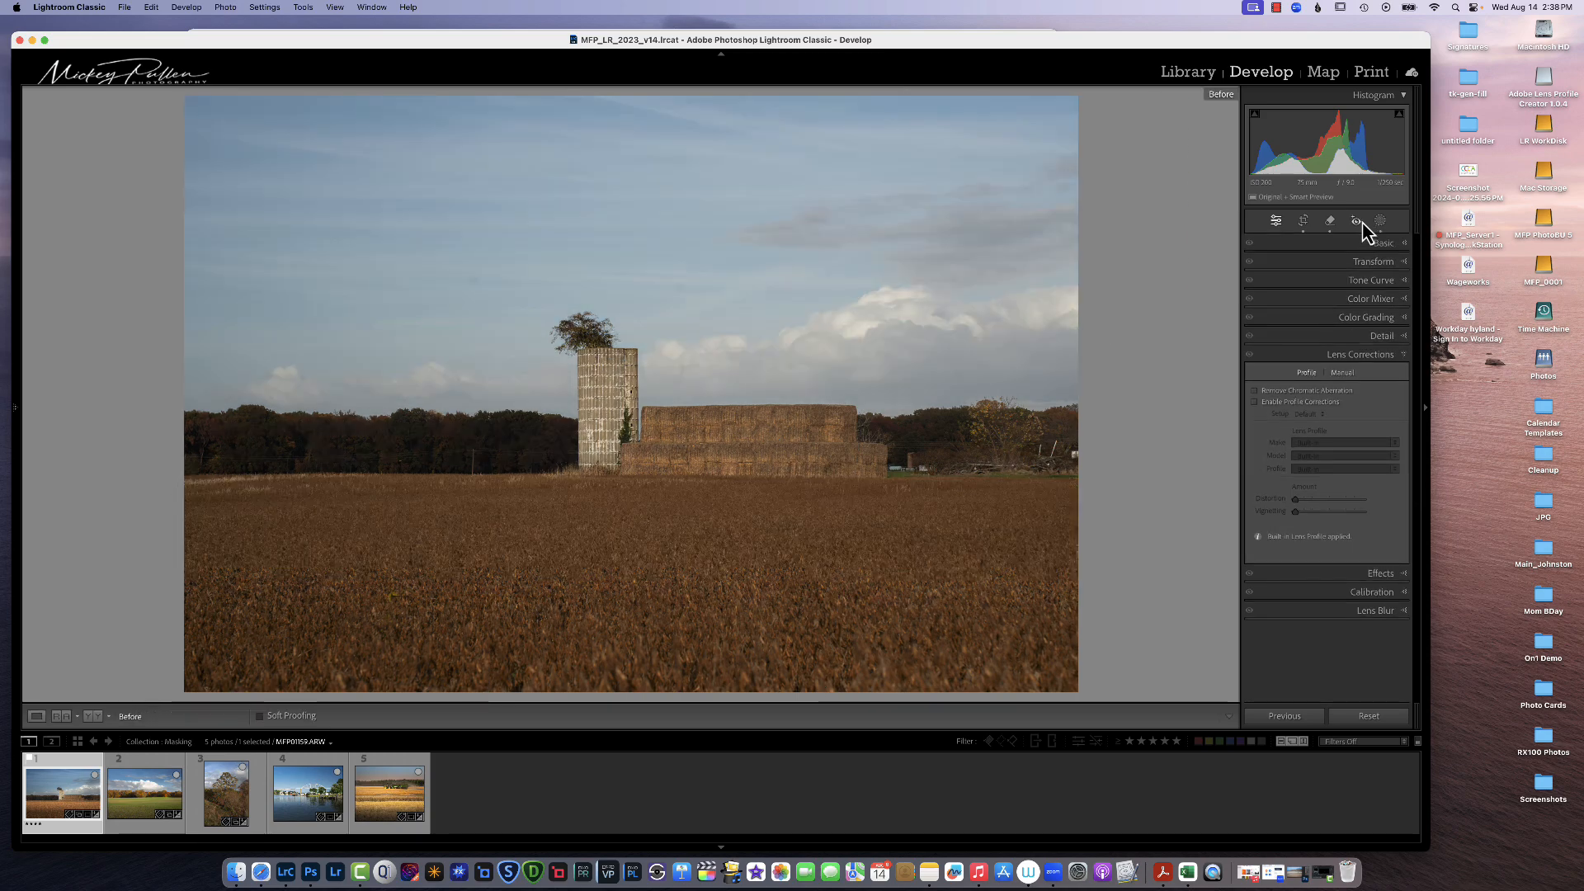
key("backslash")
key("backslash")
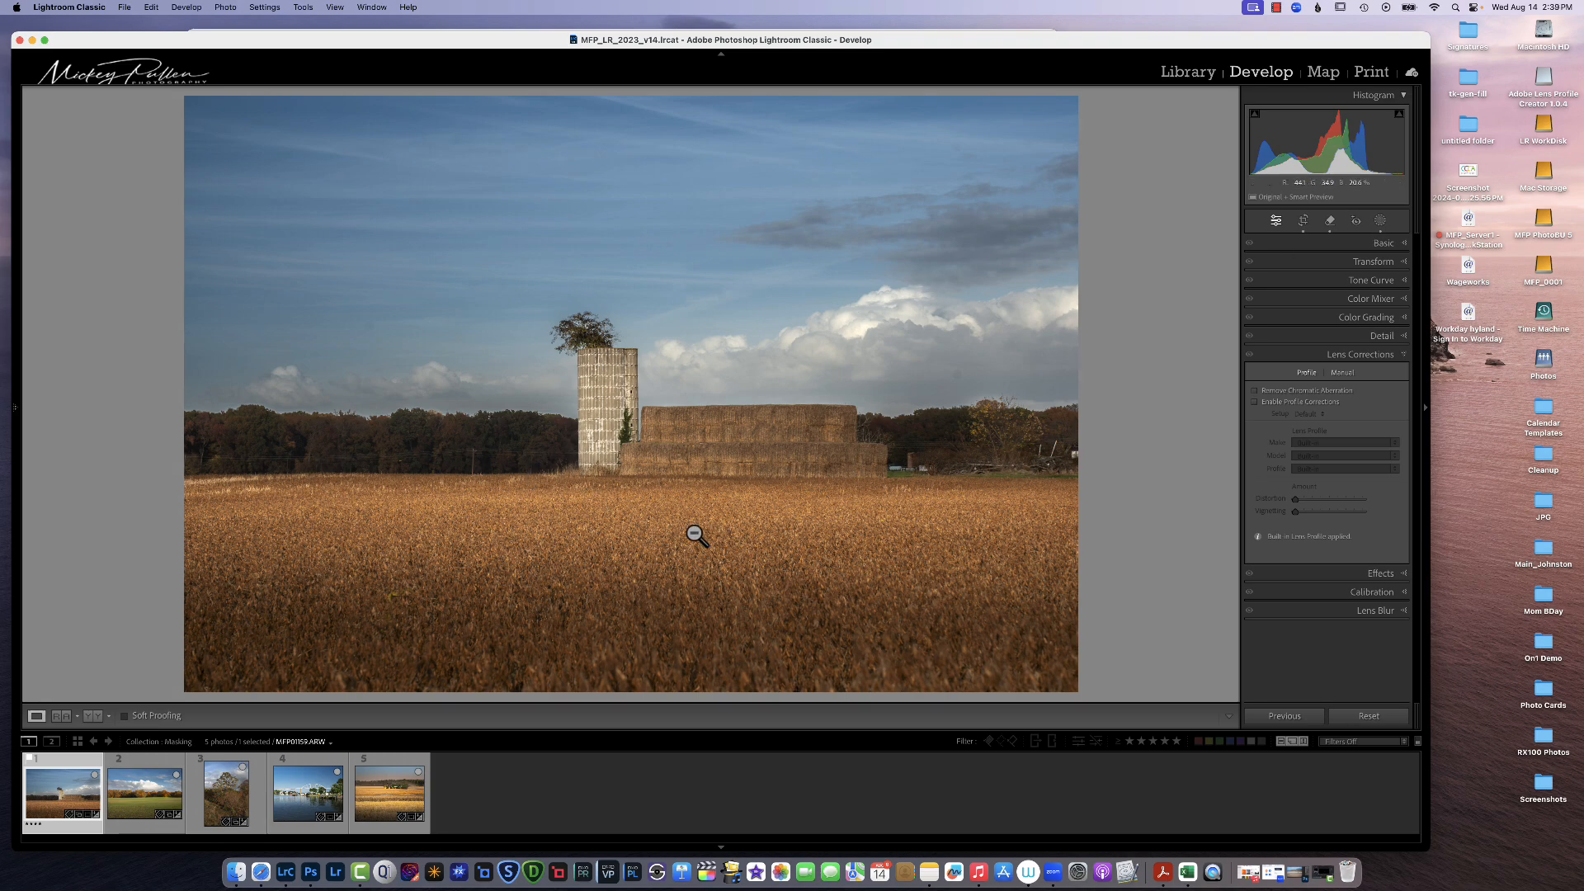
Step: Create a new Linear Gradient mask rising from the lower field toward the tree line
left_click(1380, 221)
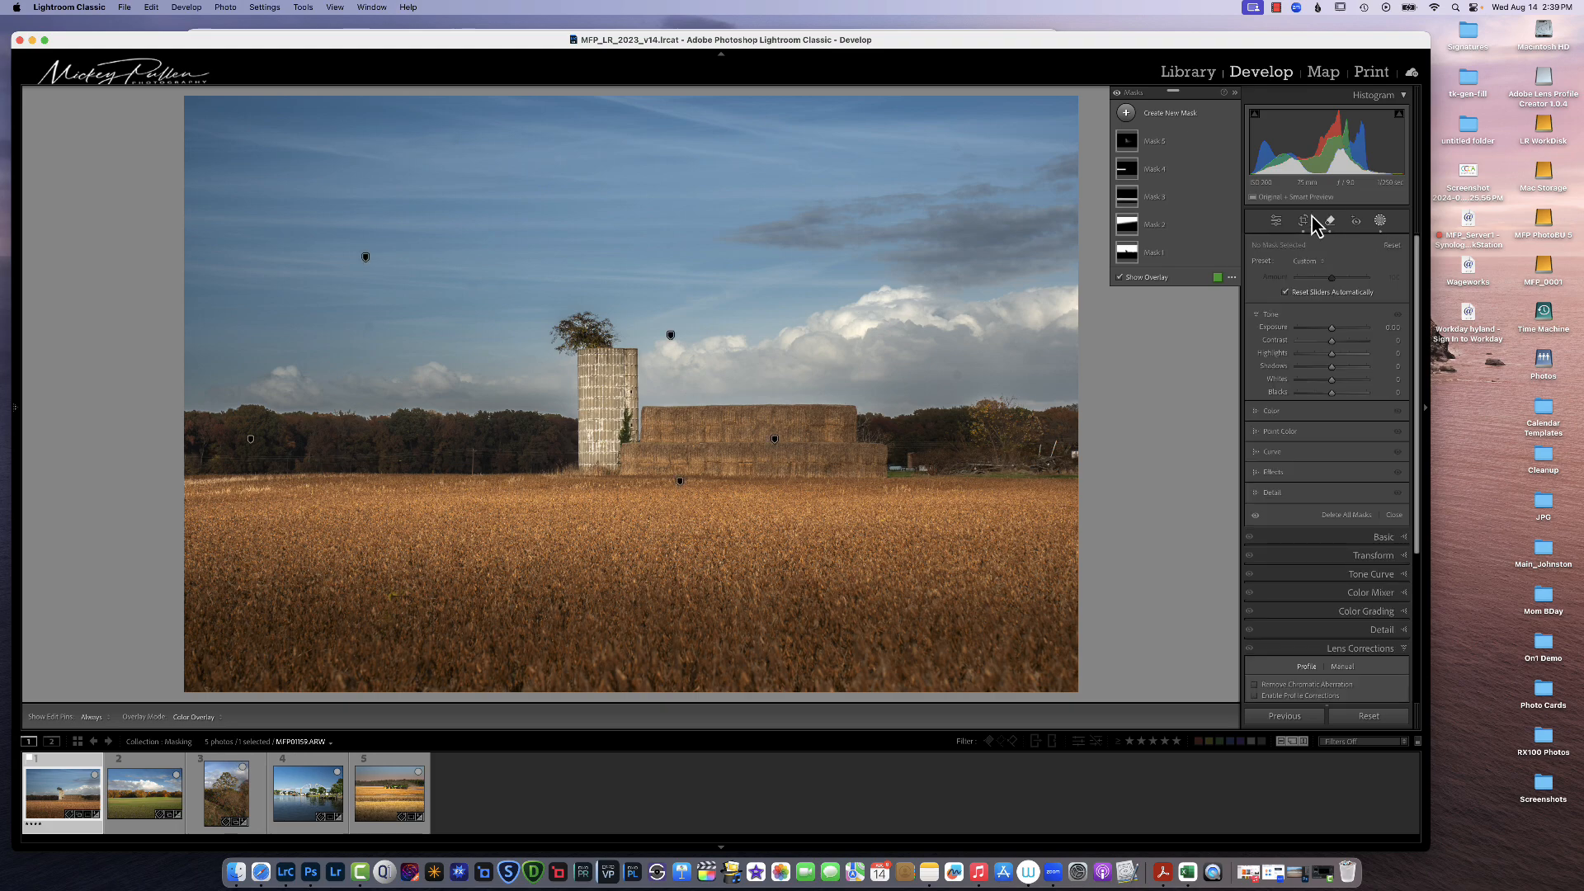
left_click(1132, 116)
left_click(1195, 249)
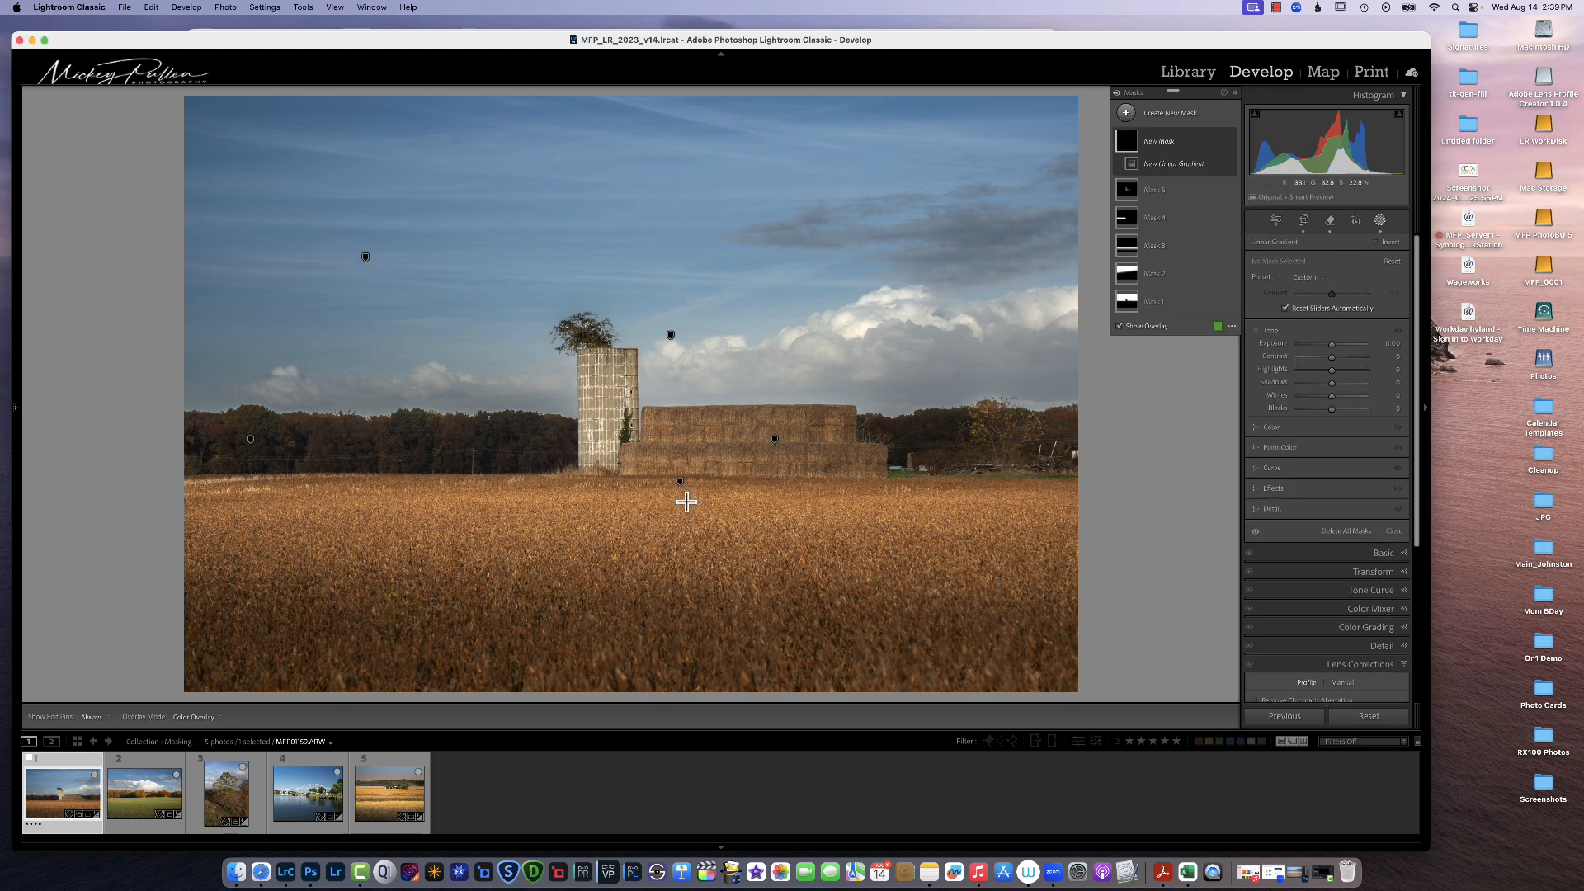
left_click_drag(372, 584, 419, 400)
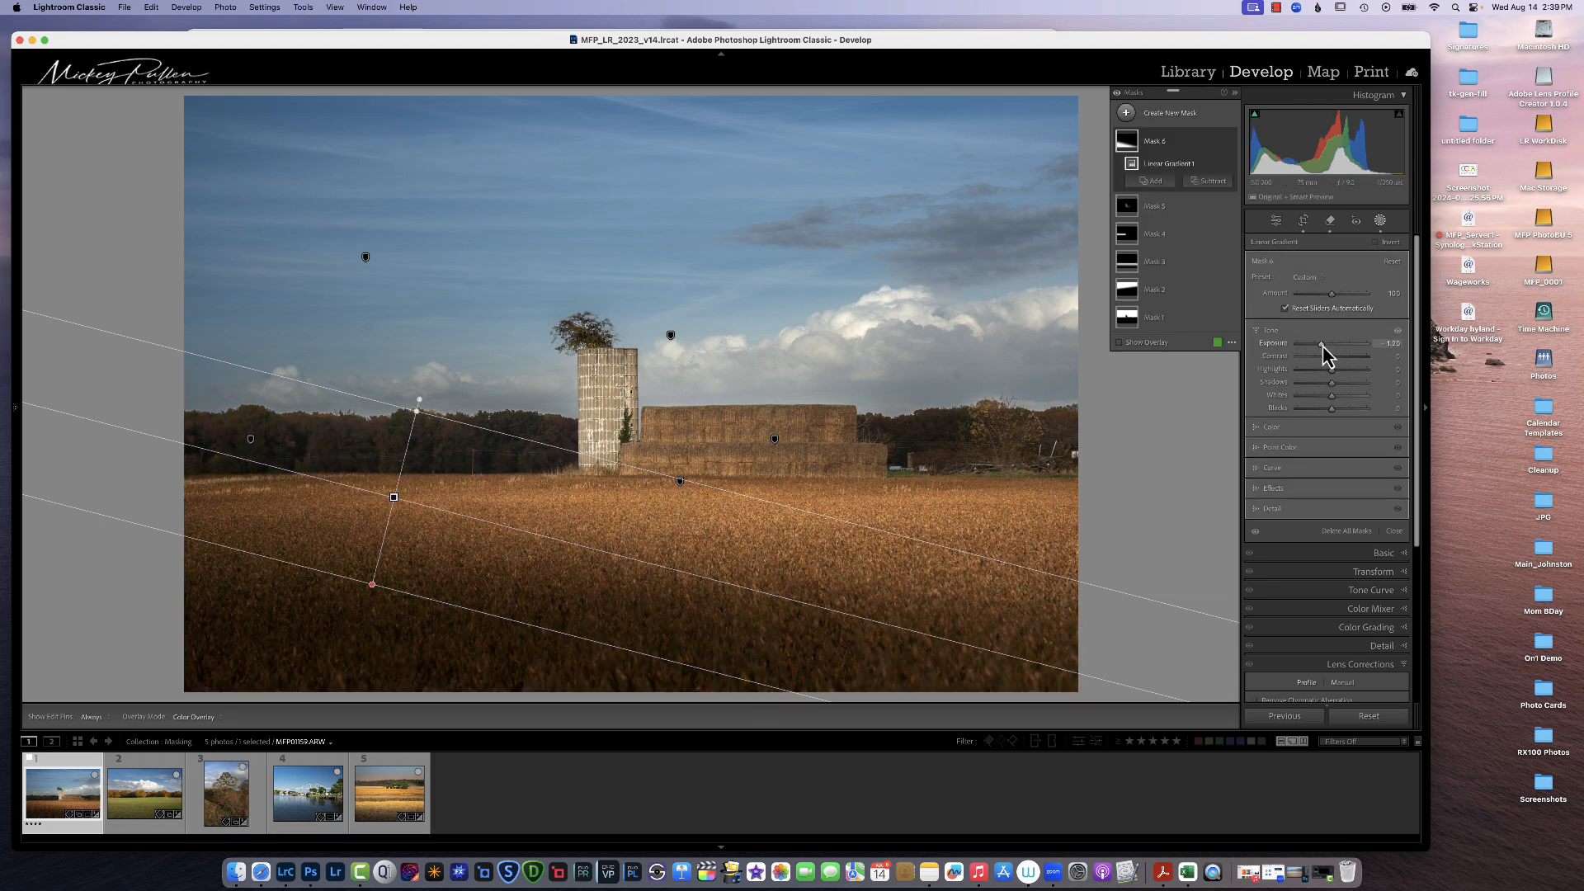
Step: Darken the foreground gradient with Exposure and Shadows, rotating and adjusting its handles
left_click_drag(1326, 345, 1336, 356)
mouse_move(373, 585)
left_mouse_down()
mouse_move(358, 620)
mouse_move(371, 583)
mouse_move(368, 600)
left_mouse_up()
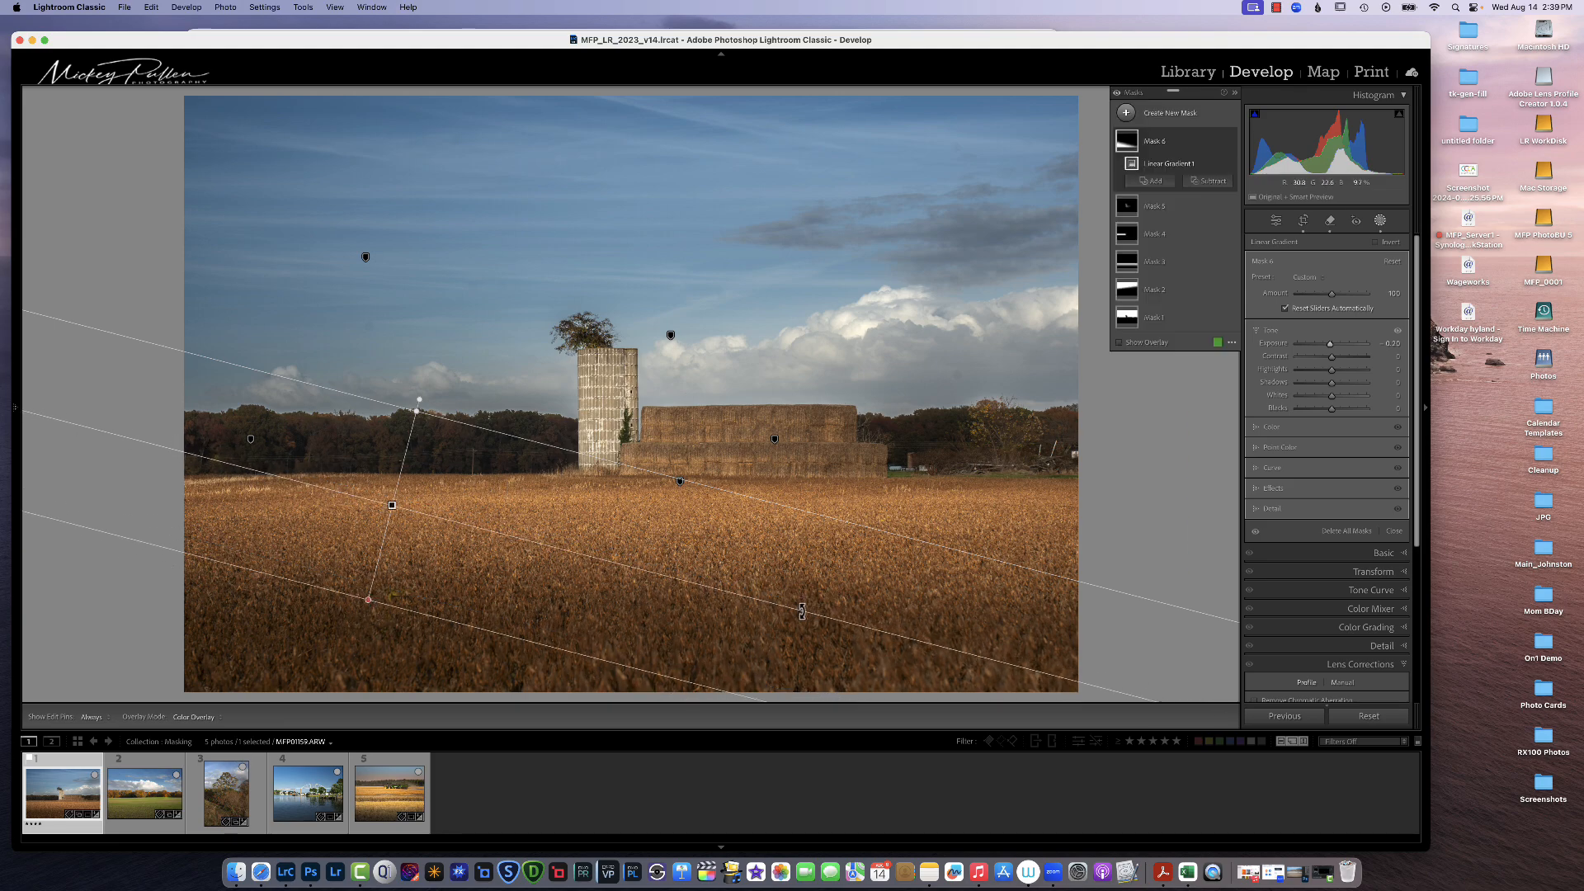
left_click_drag(802, 610, 724, 609)
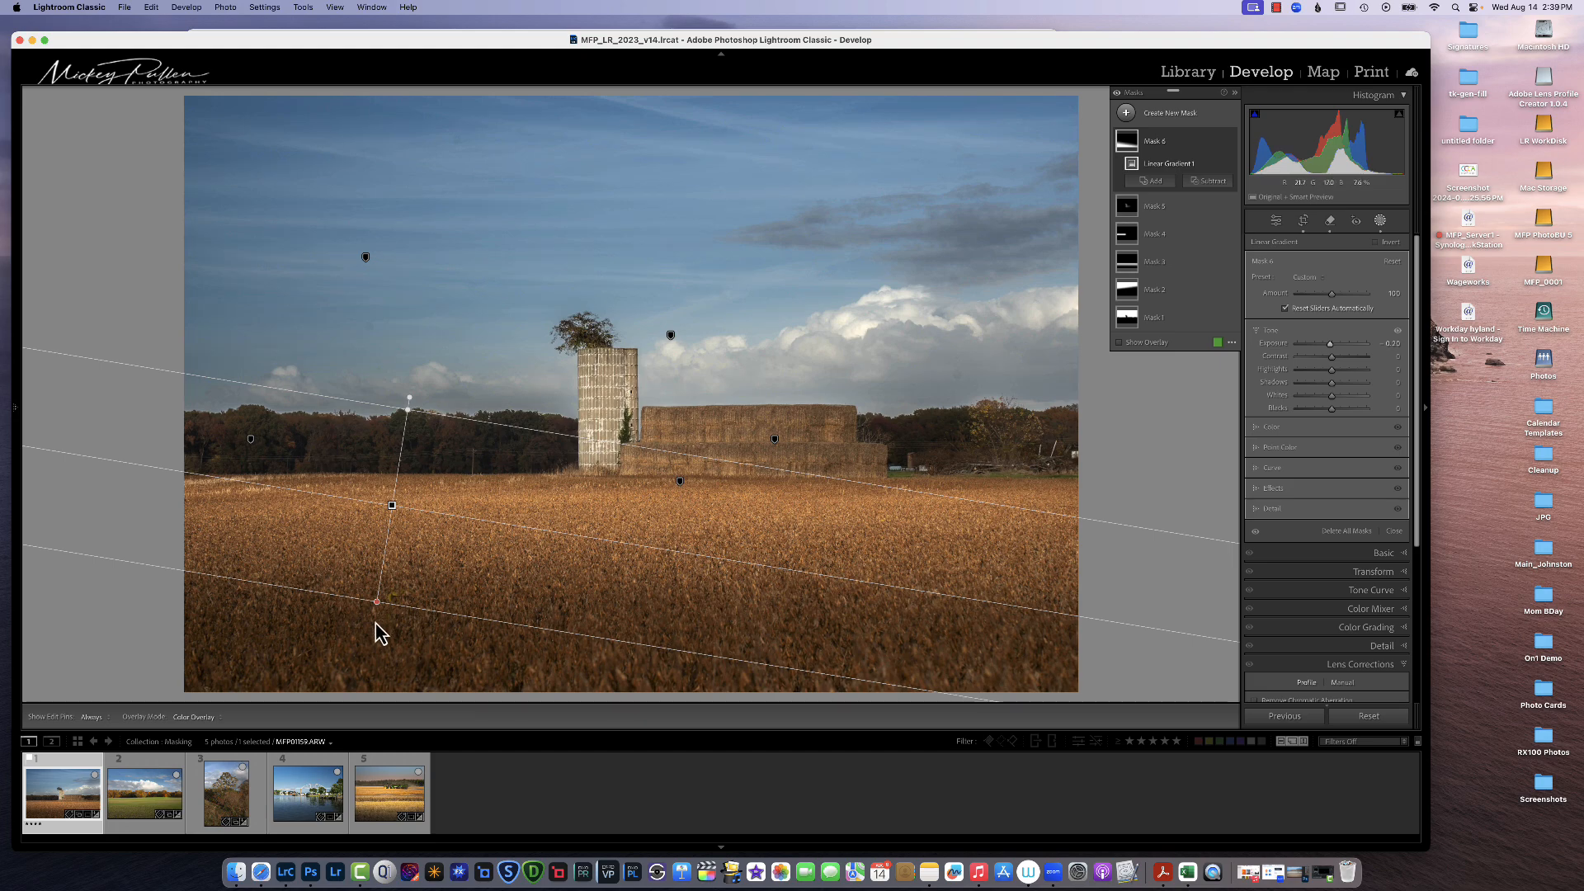
left_click_drag(379, 603, 383, 586)
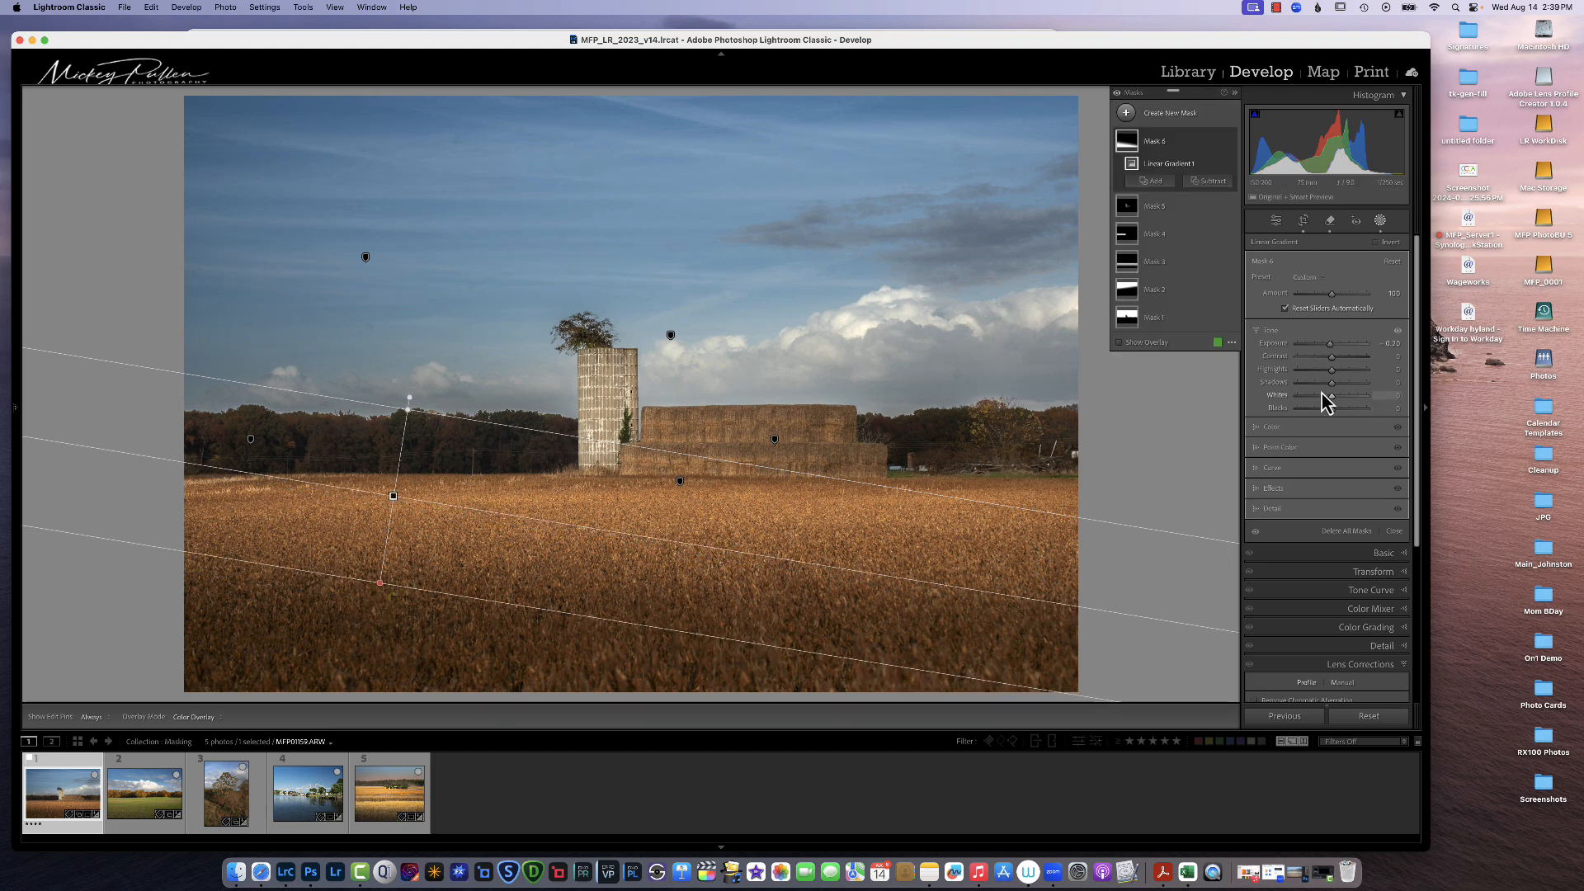
mouse_move(1332, 383)
left_mouse_down()
mouse_move(1310, 392)
mouse_move(1333, 397)
left_mouse_up()
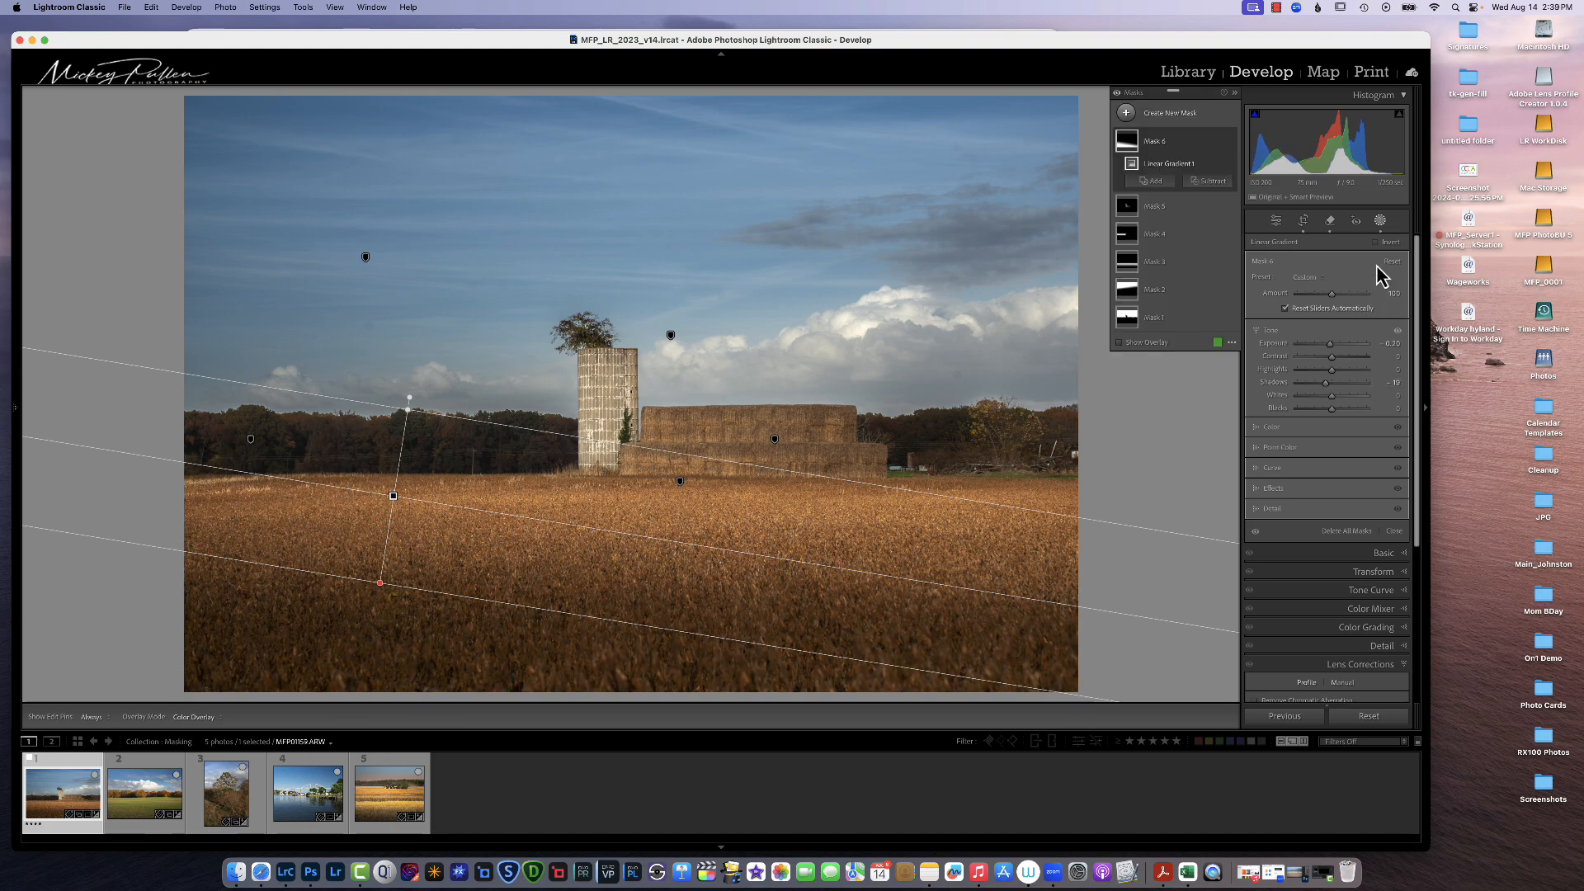
Step: Leave masking and compare the before and after views
left_click(1382, 222)
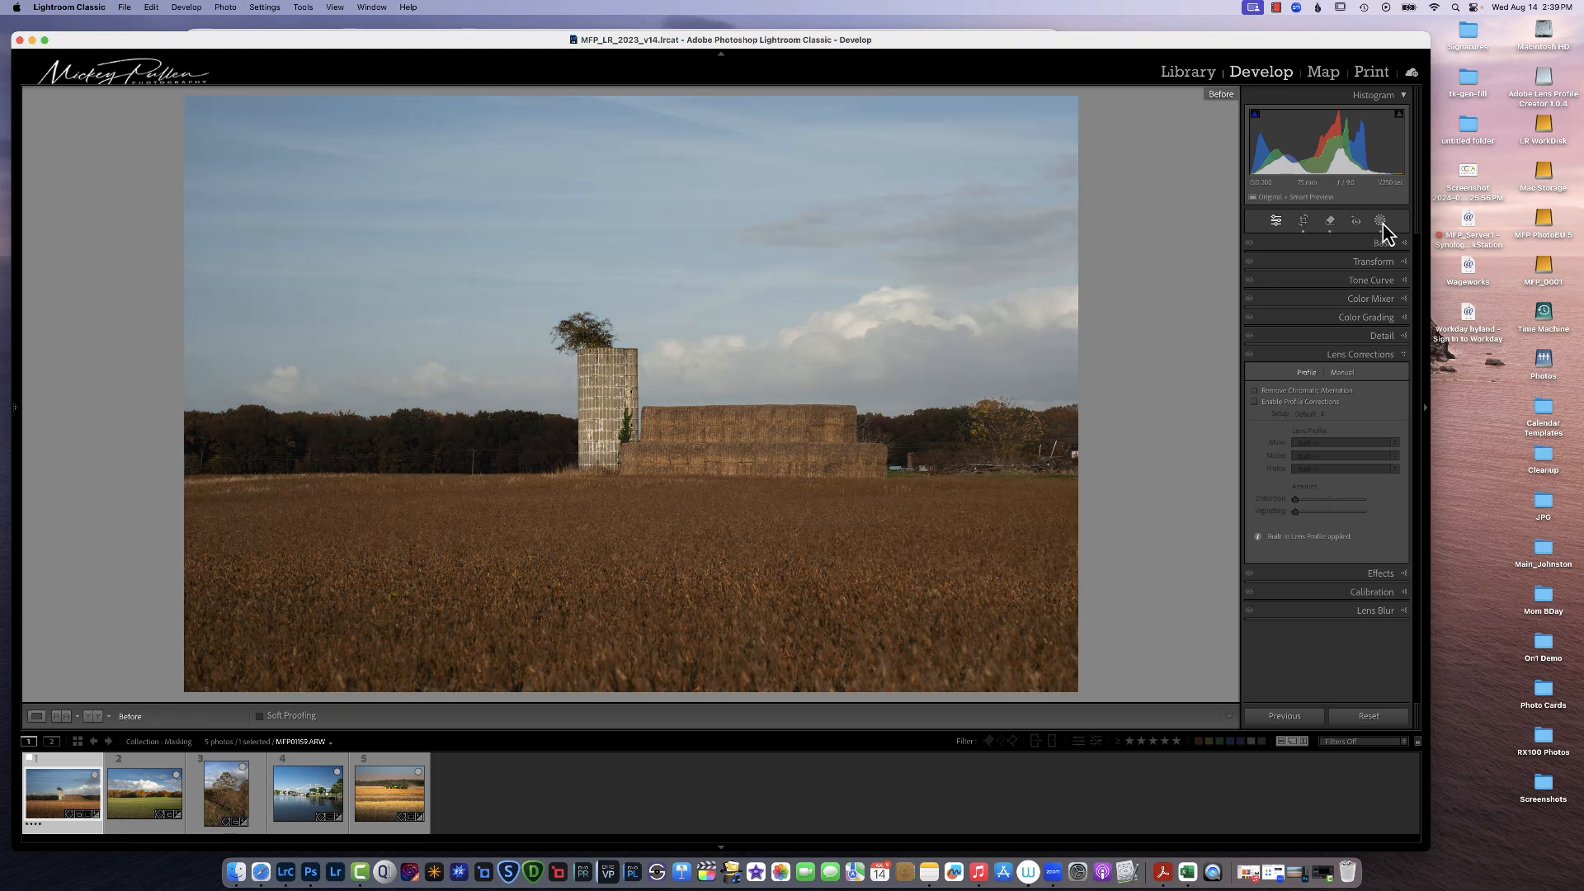
key("backslash")
key("backslash")
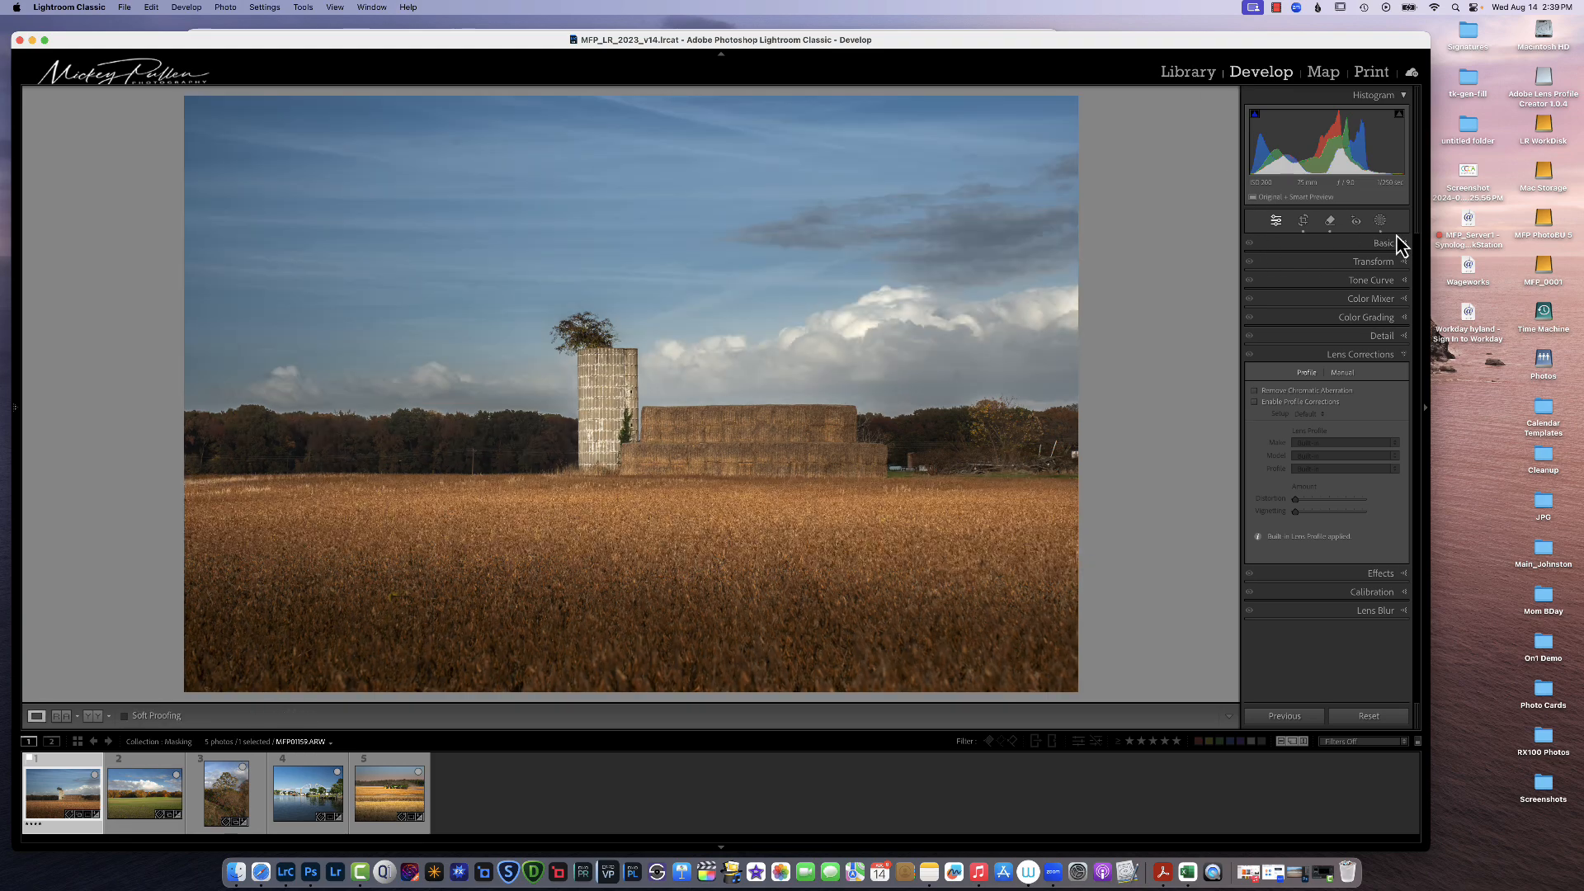
Step: Toggle the field gradient mask's visibility repeatedly to compare its effect
left_click(1379, 221)
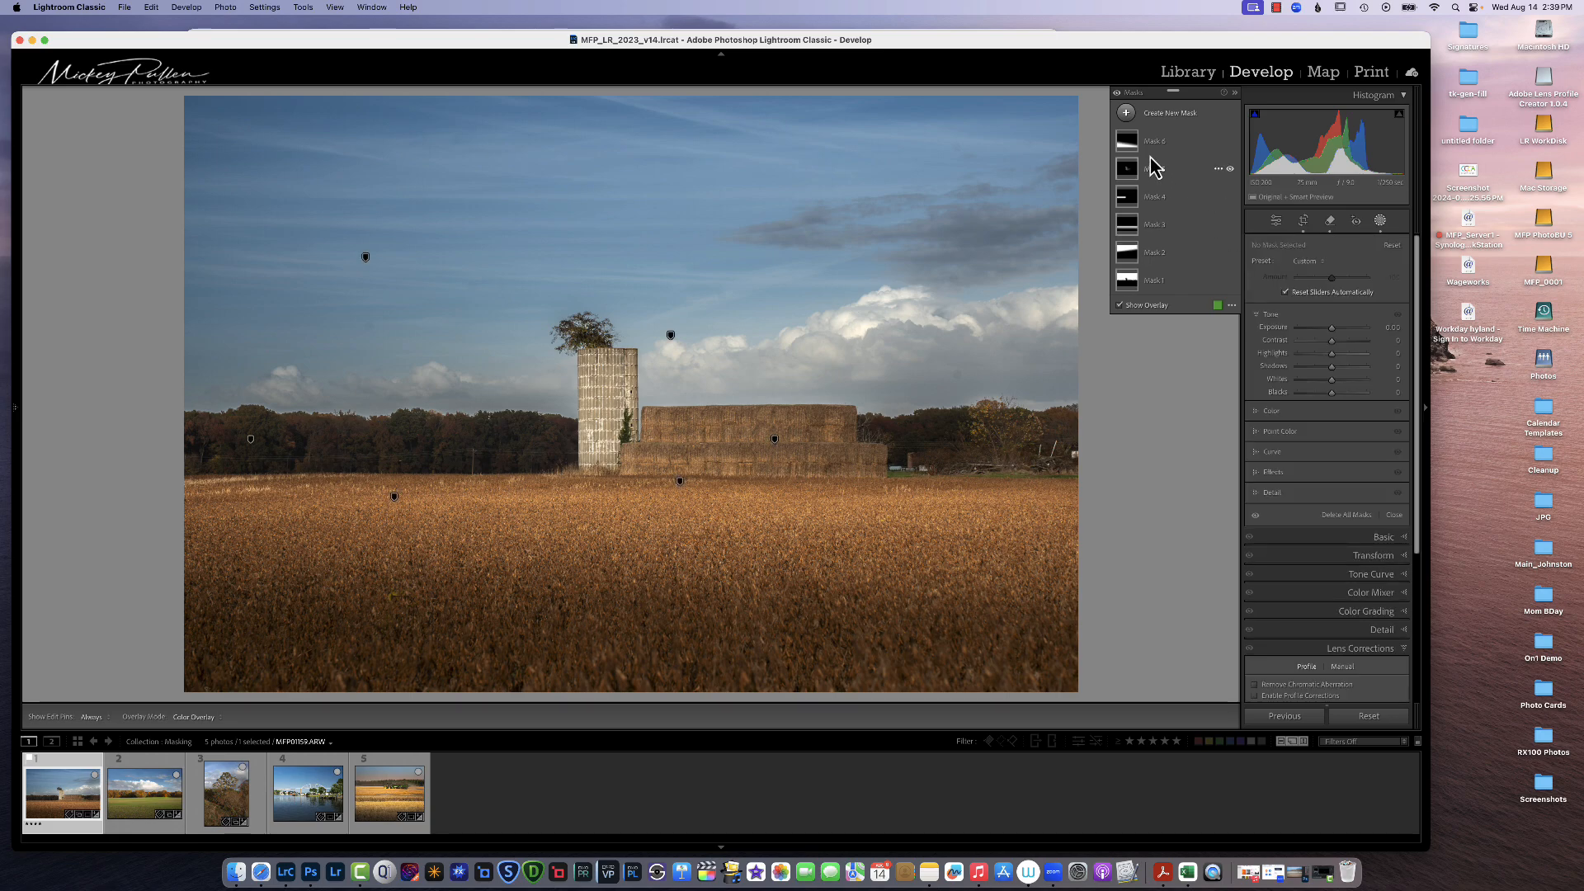
left_click(1230, 141)
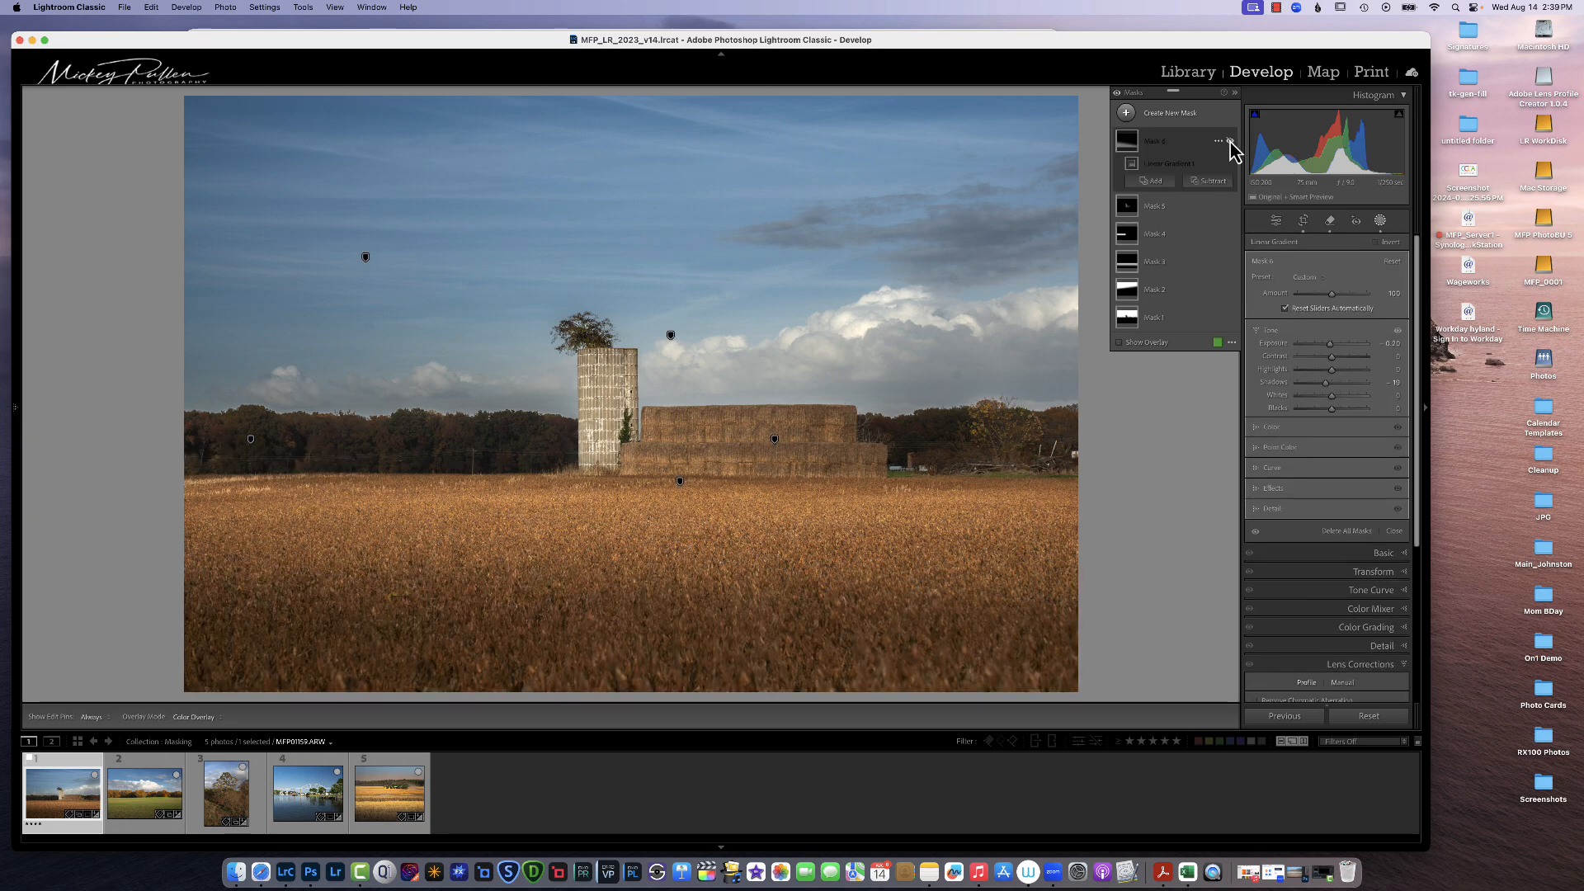
left_click(1230, 141)
left_click(1230, 141)
left_click(1230, 141)
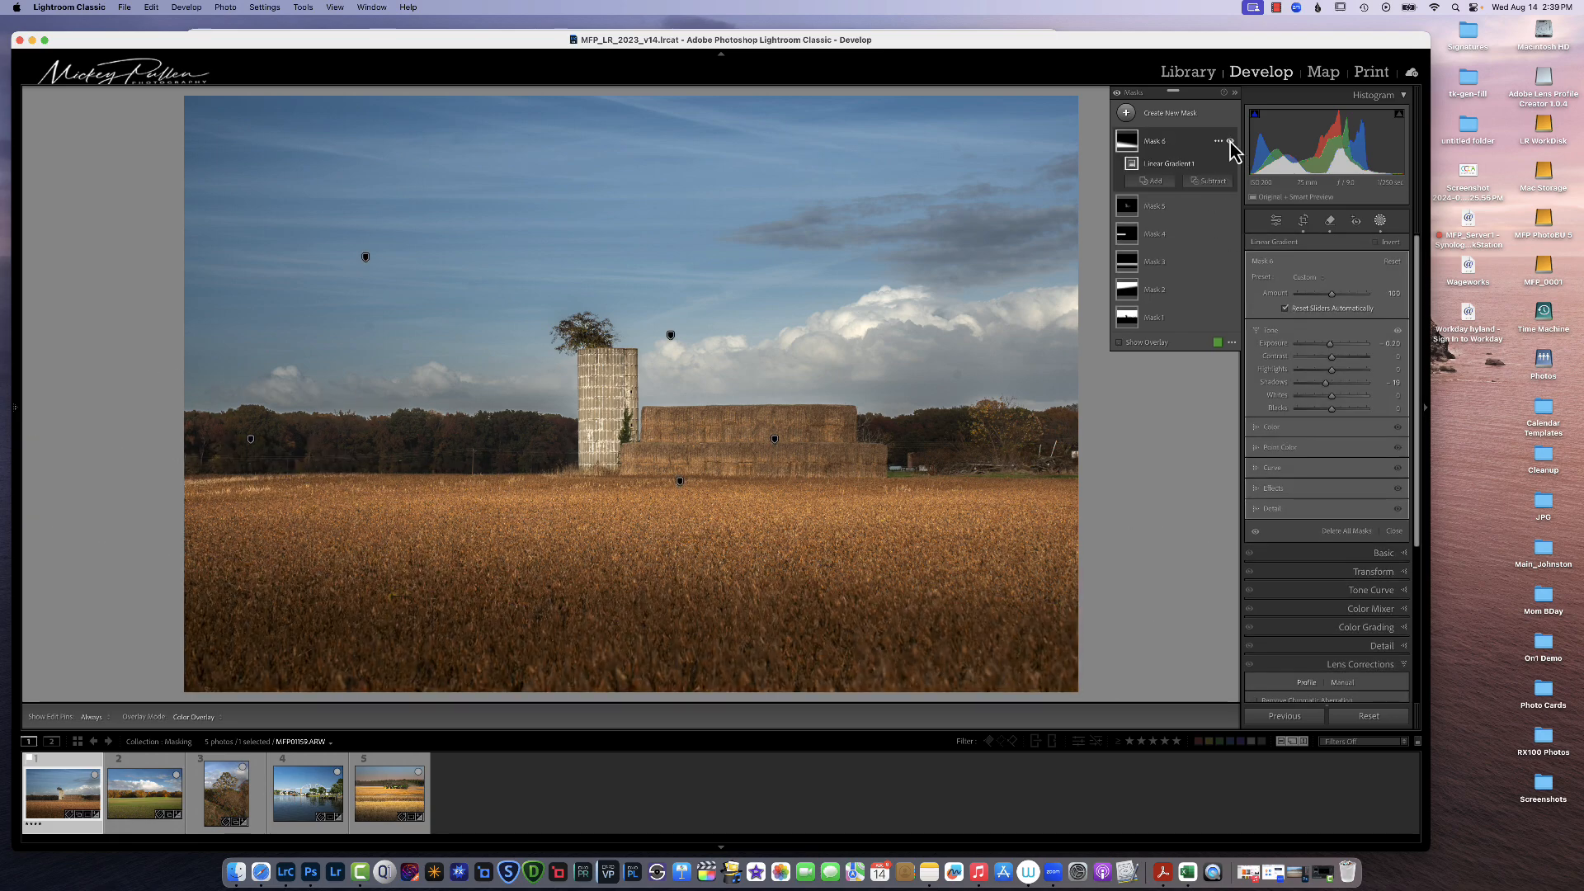
left_click(1230, 141)
left_click(1230, 141)
left_click(1230, 141)
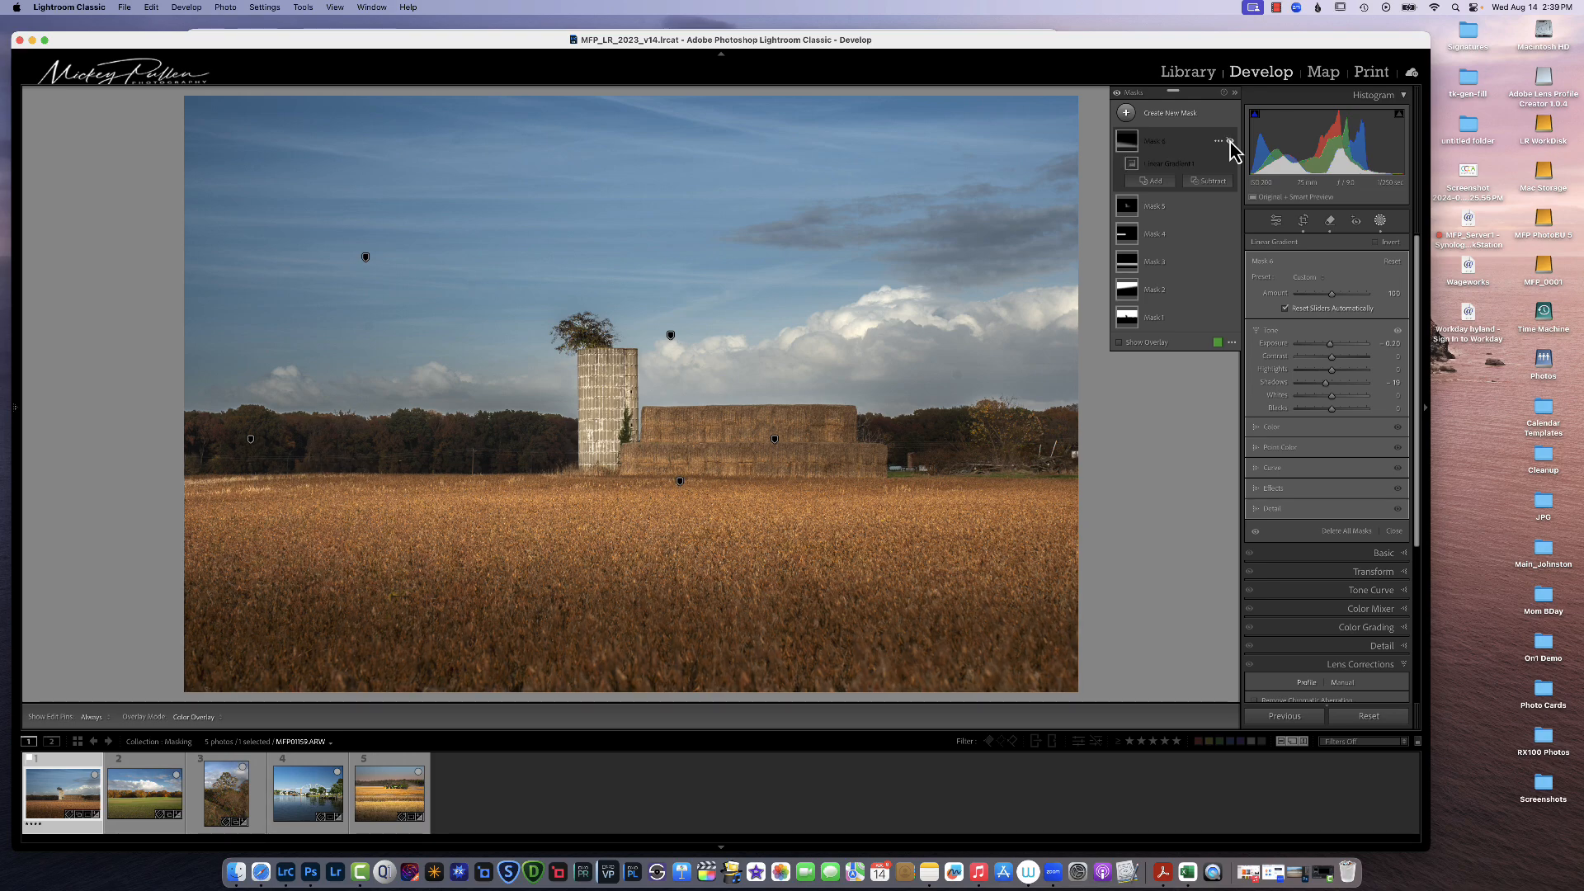
left_click(1230, 141)
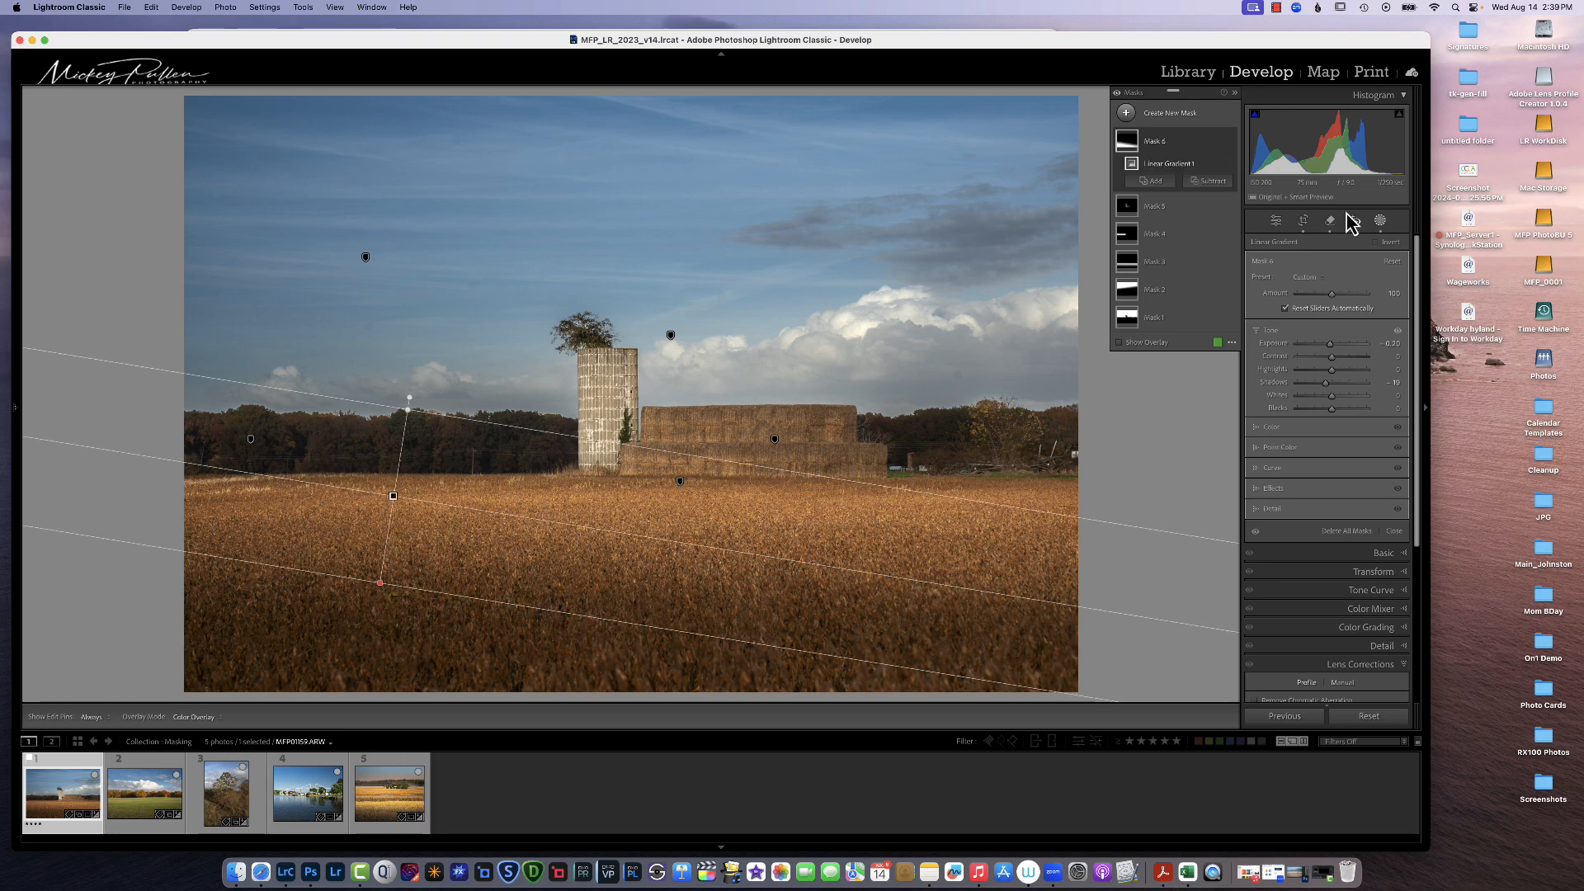
Step: Create a Radial Gradient mask over the silo and sky, reshape it, and adjust its Exposure
left_click(1122, 112)
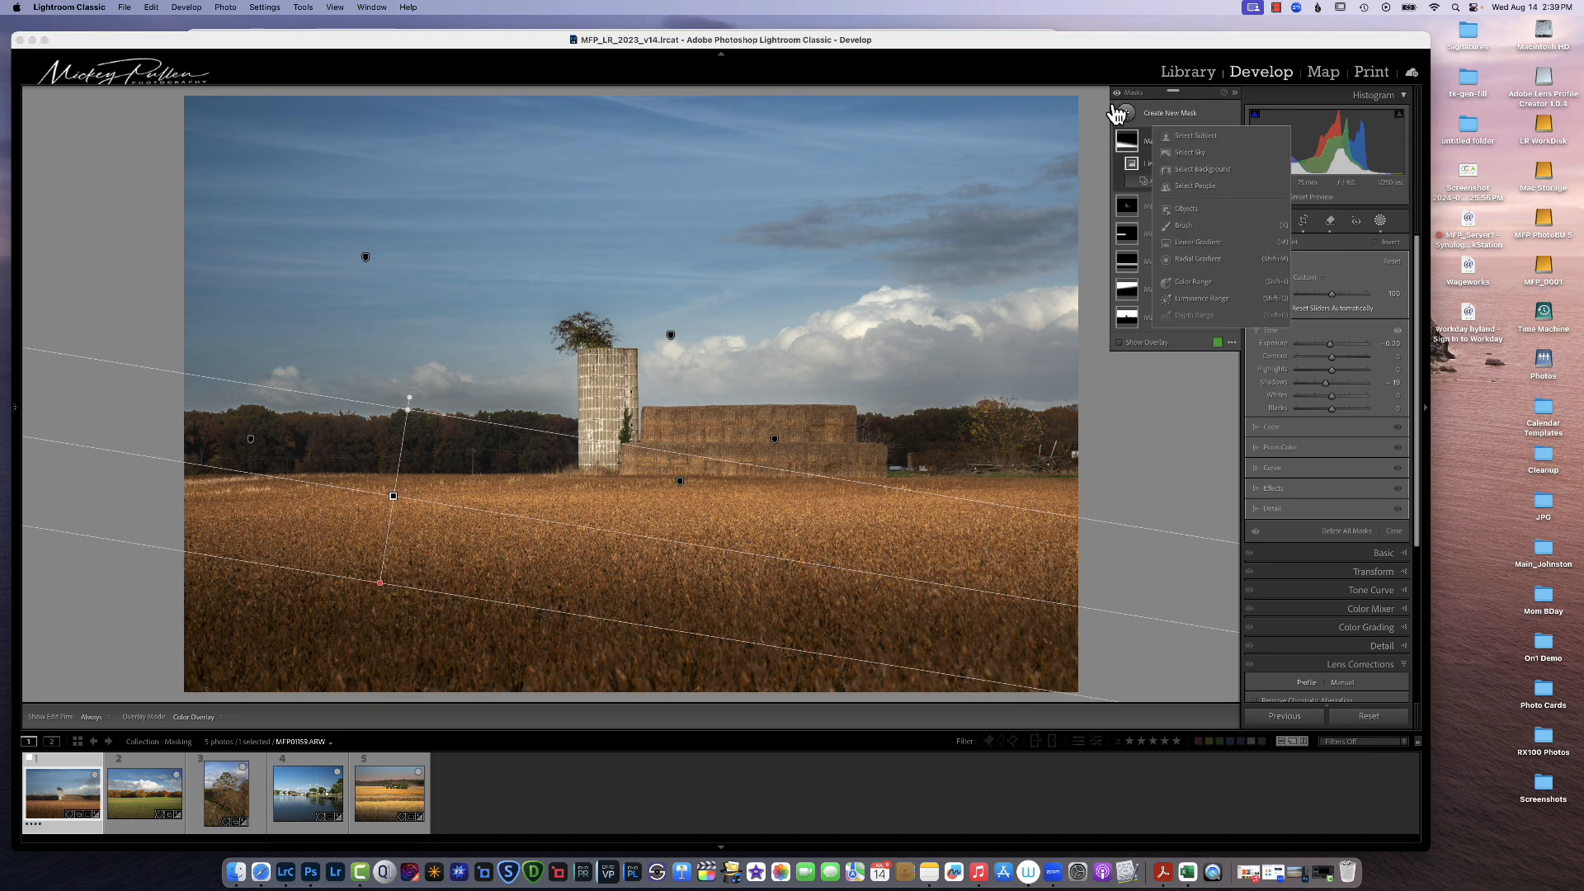
left_click(1188, 259)
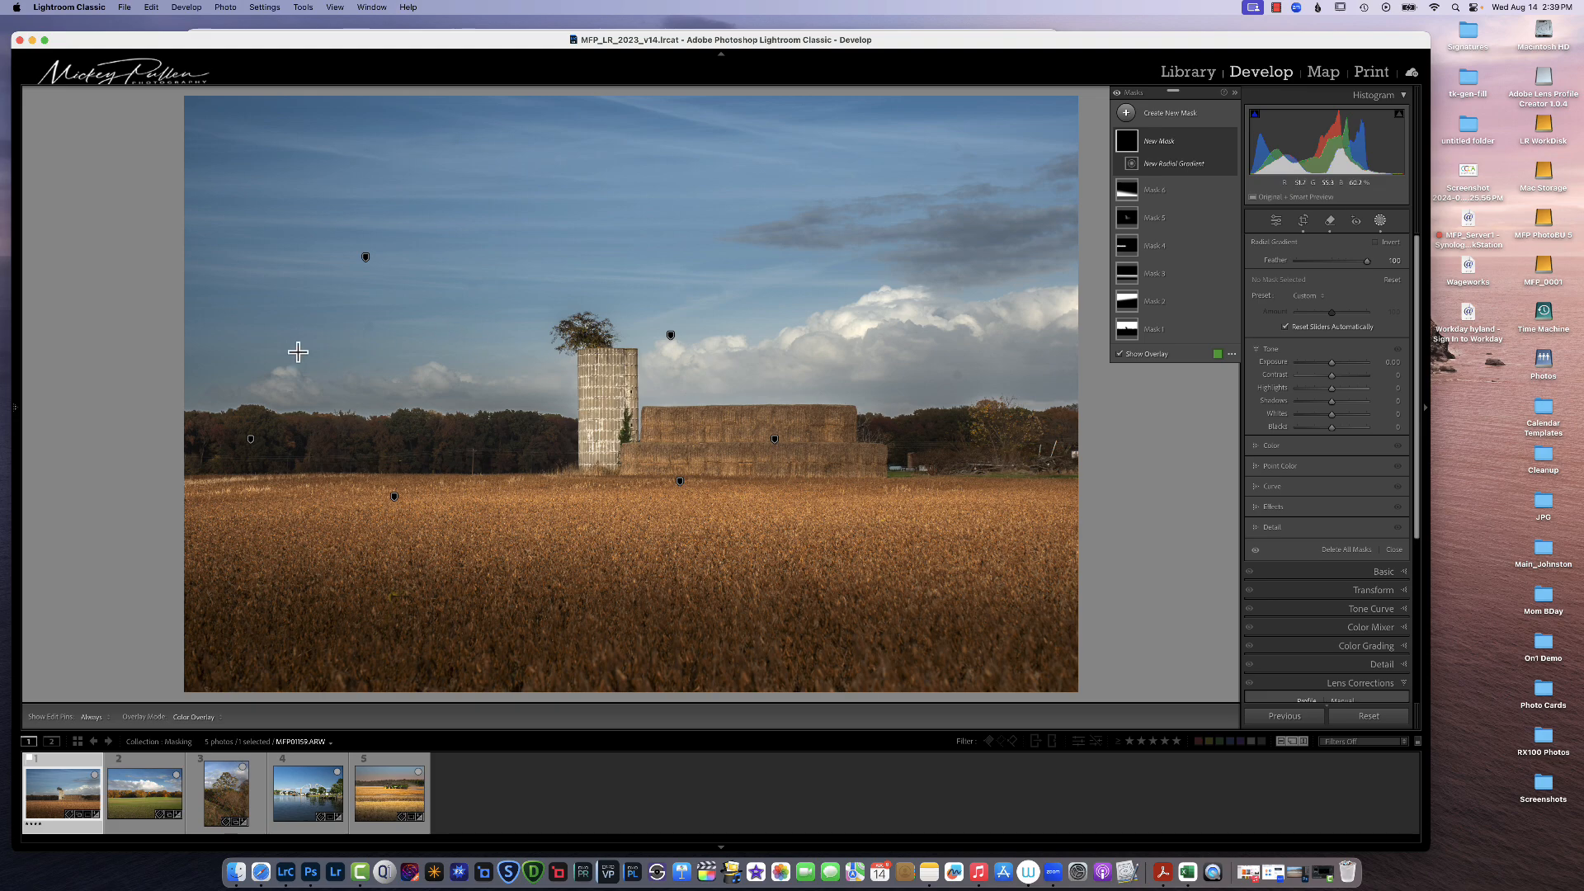
left_click_drag(280, 352, 929, 502)
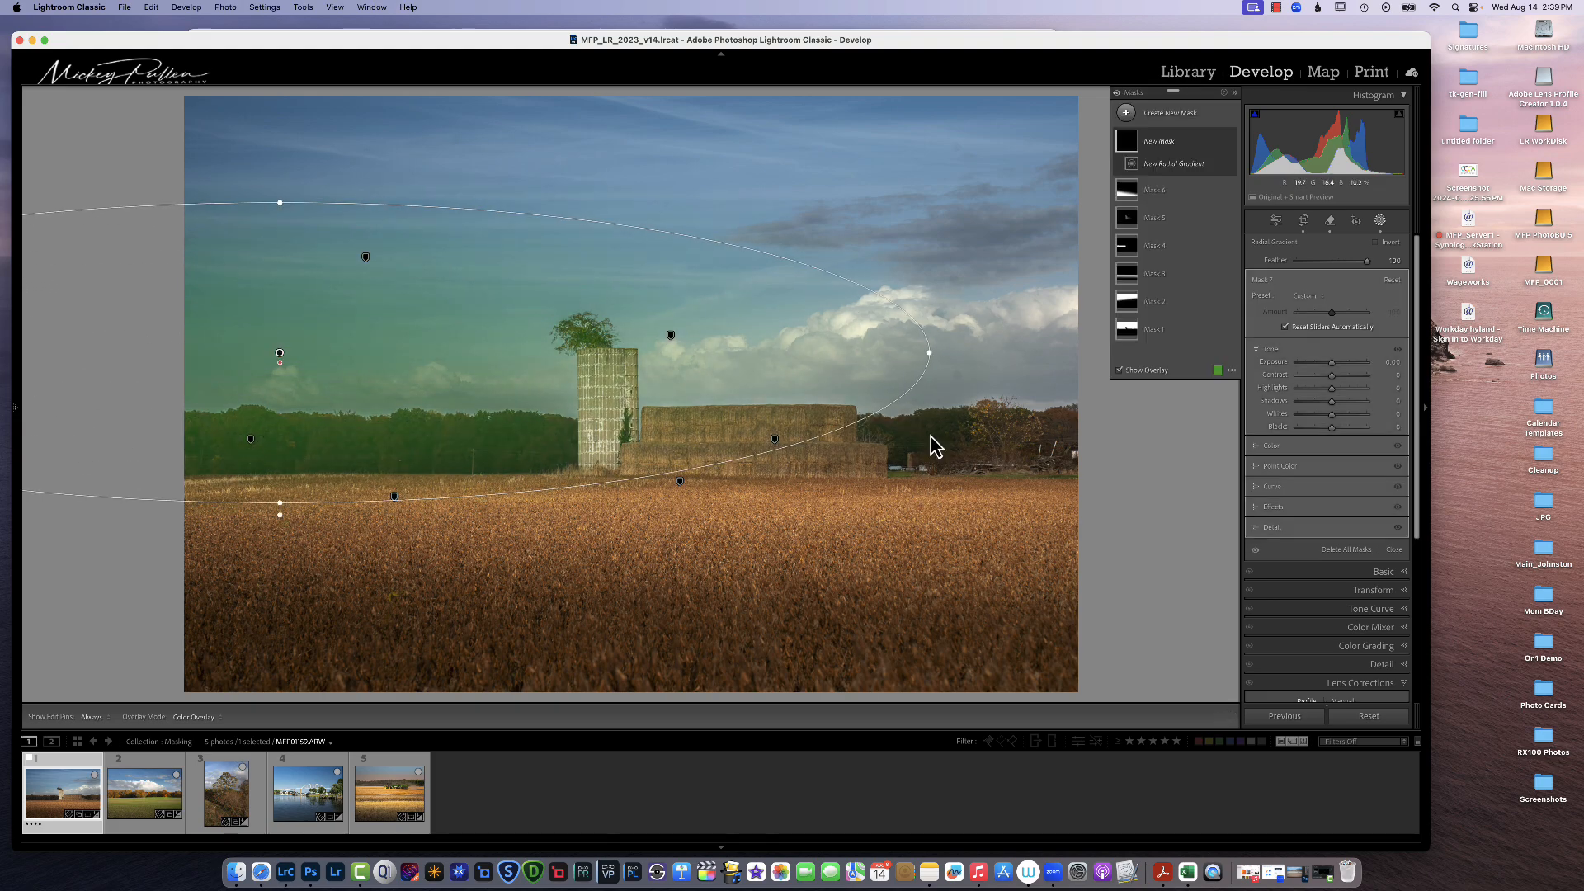
left_click_drag(939, 356, 923, 472)
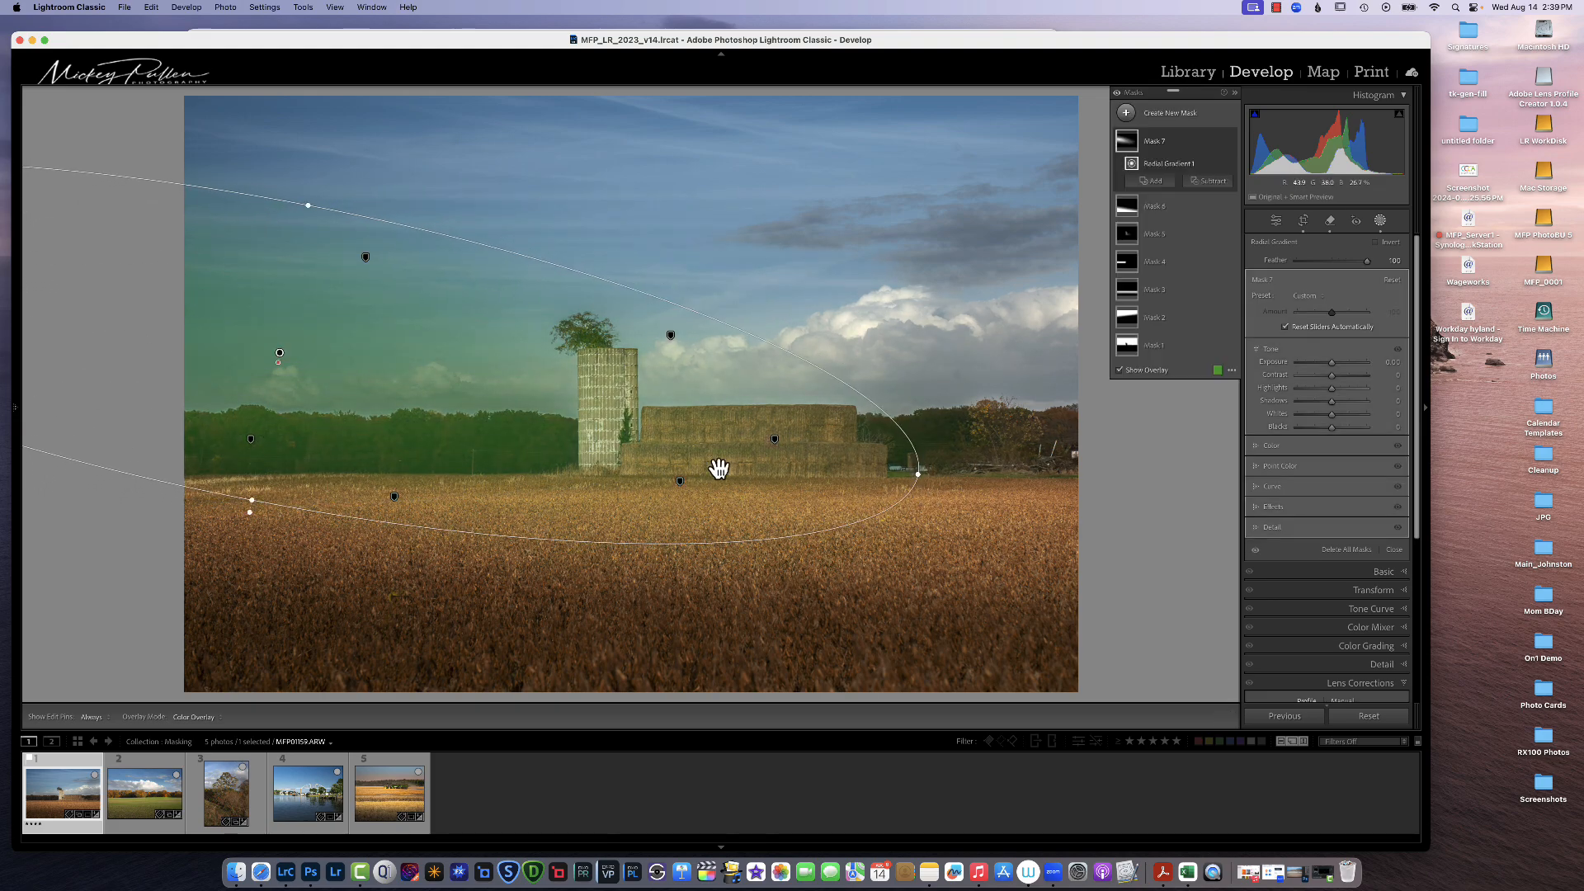
left_click_drag(265, 361, 379, 385)
left_click_drag(1339, 366, 1336, 366)
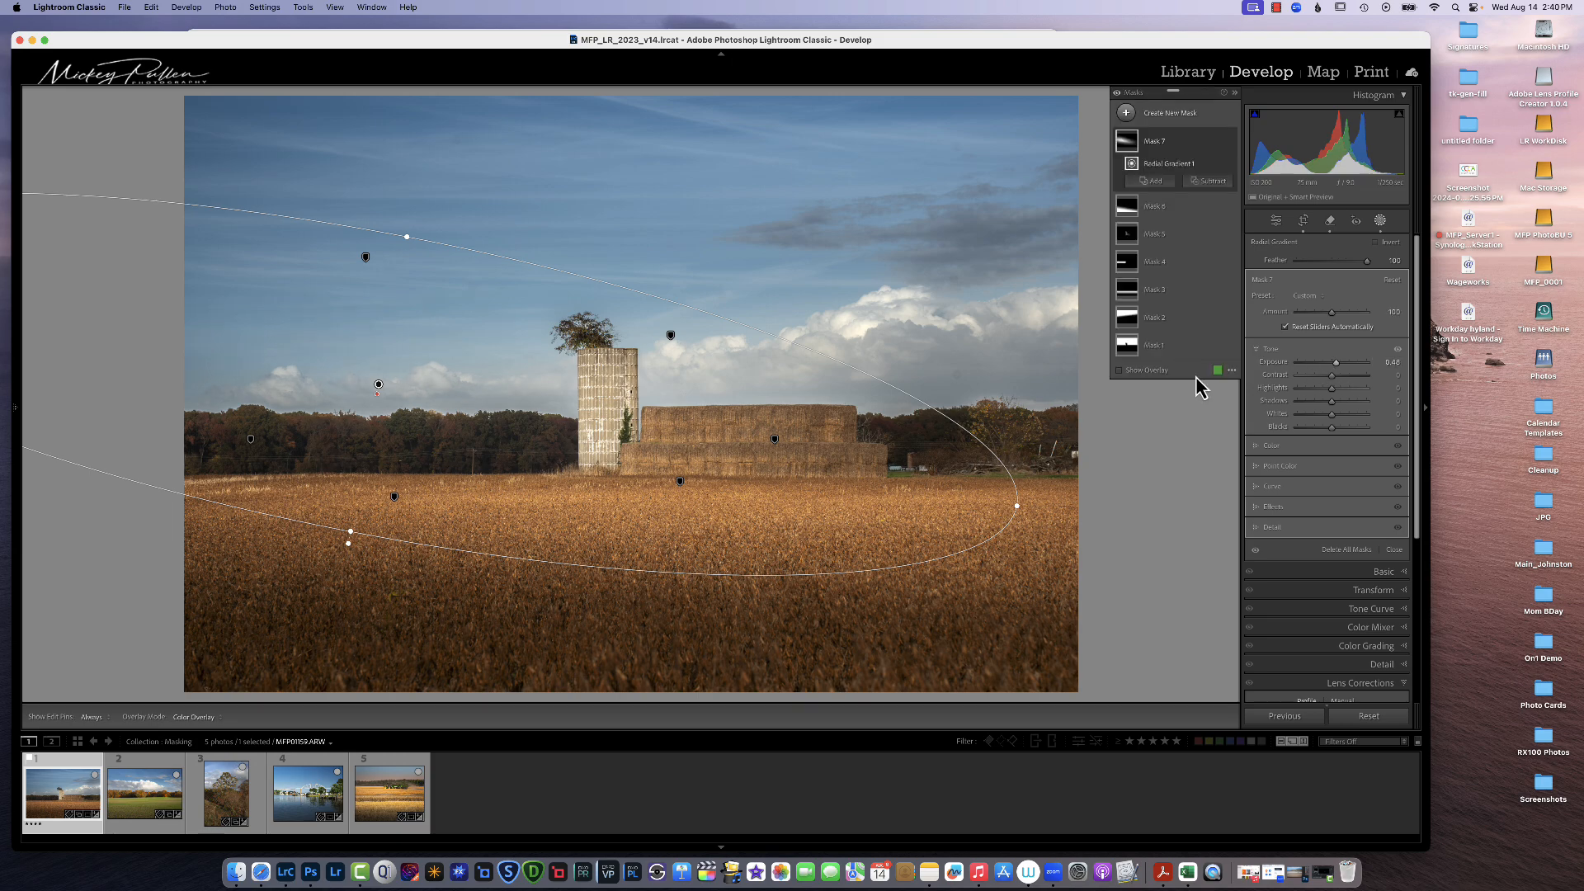
left_click_drag(382, 393, 420, 388)
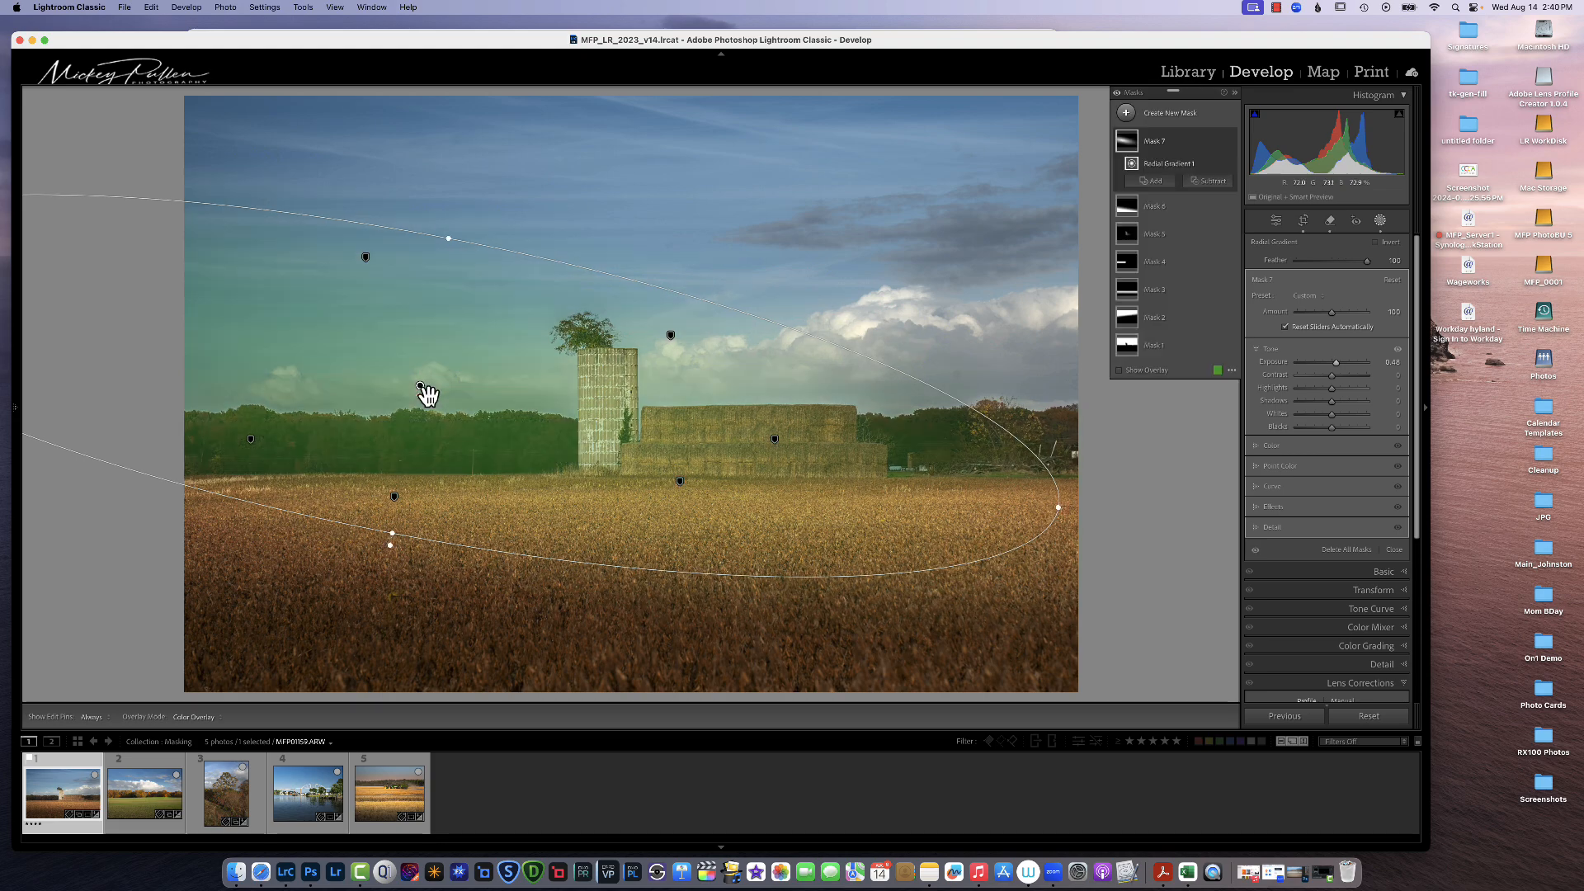
Step: Subtract the sky from the silo's radial gradient mask using Select Sky
left_click(1211, 182)
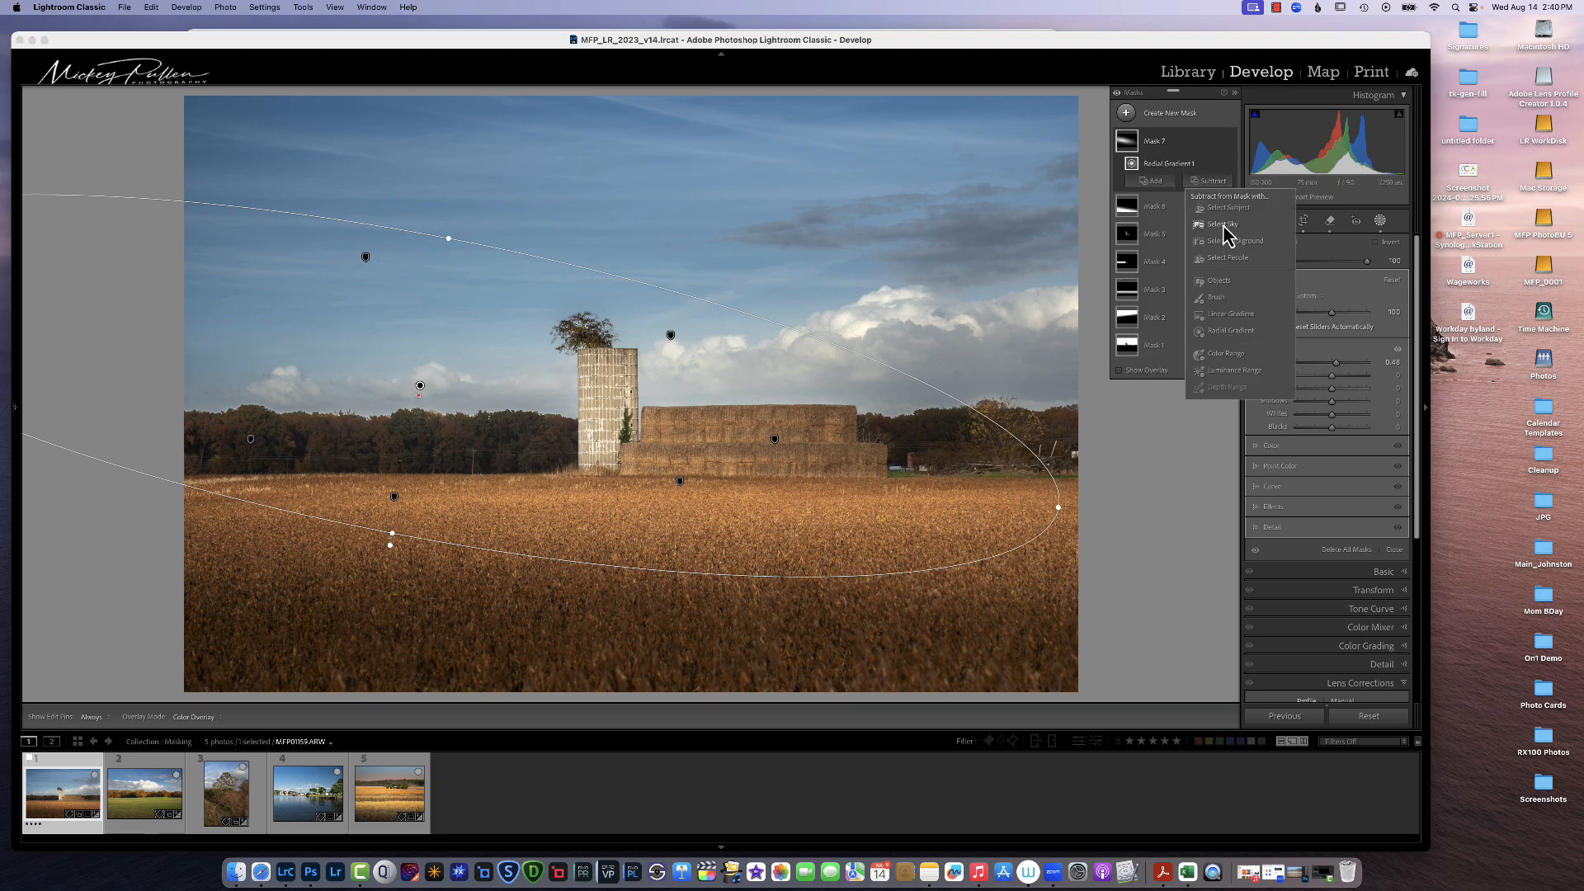
left_click(1223, 224)
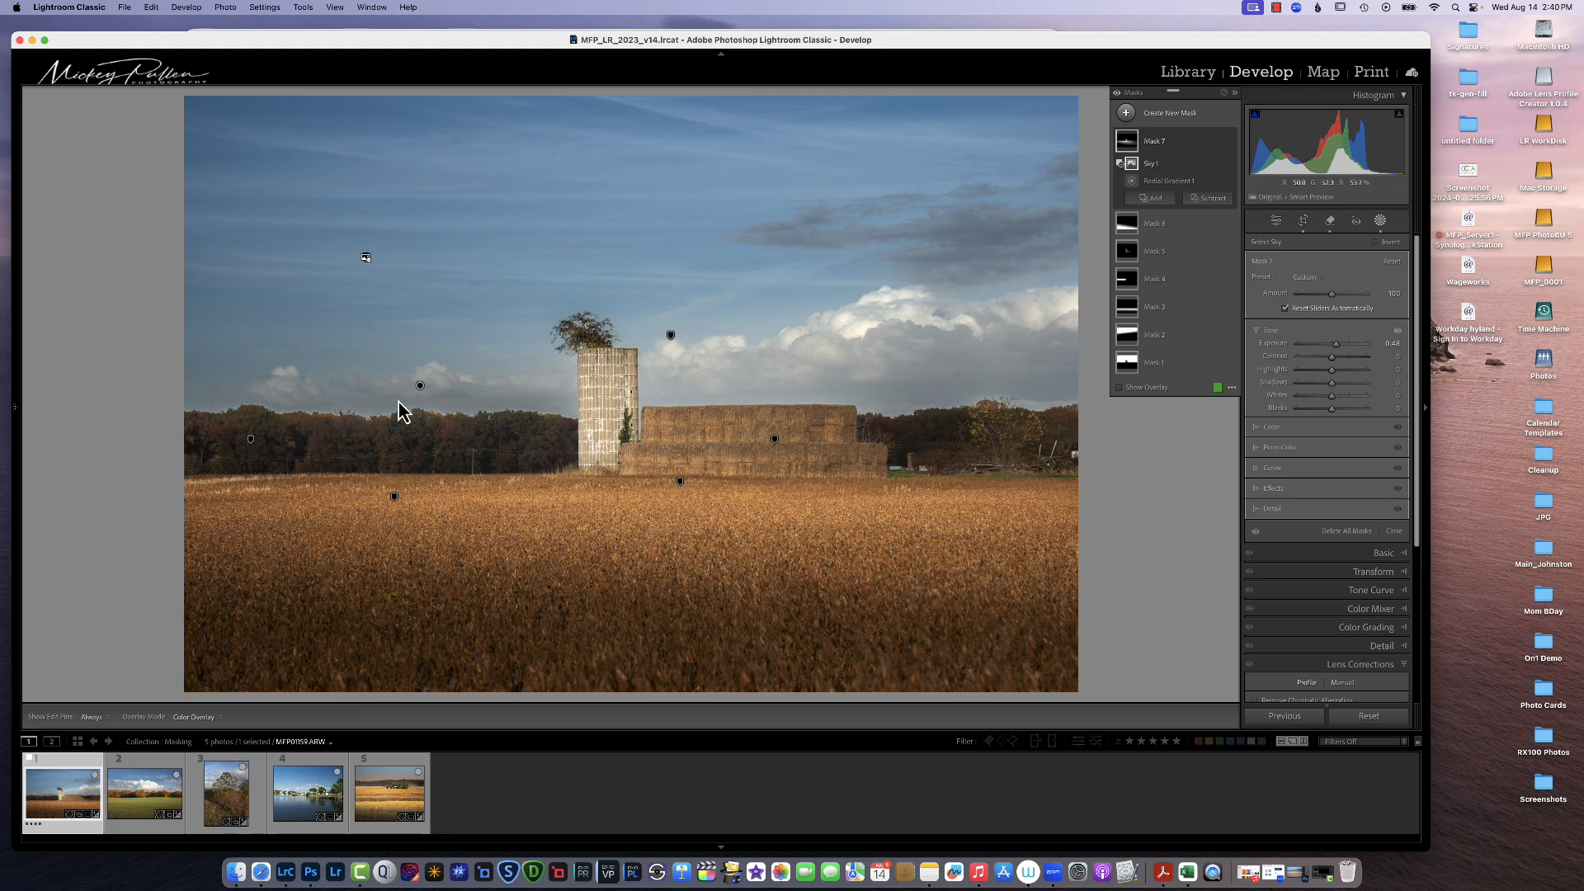
Step: Intersect Mask 7 with a Linear Gradient drawn diagonally across the silo and tree line
left_click(1218, 142)
mouse_move(1318, 208)
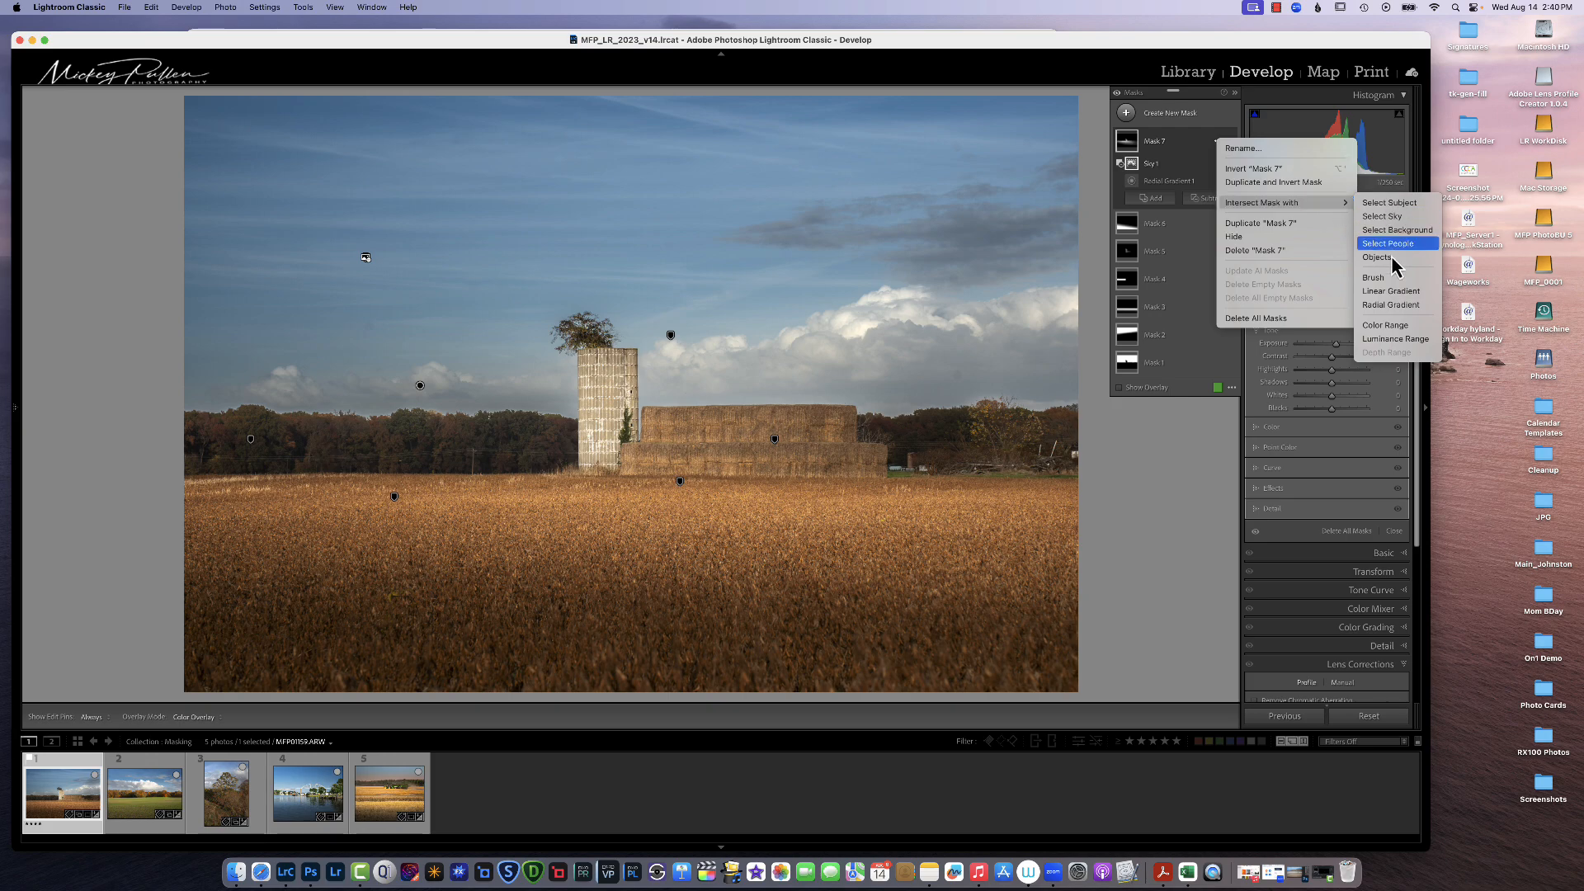
left_click(1391, 290)
left_click_drag(385, 363, 828, 462)
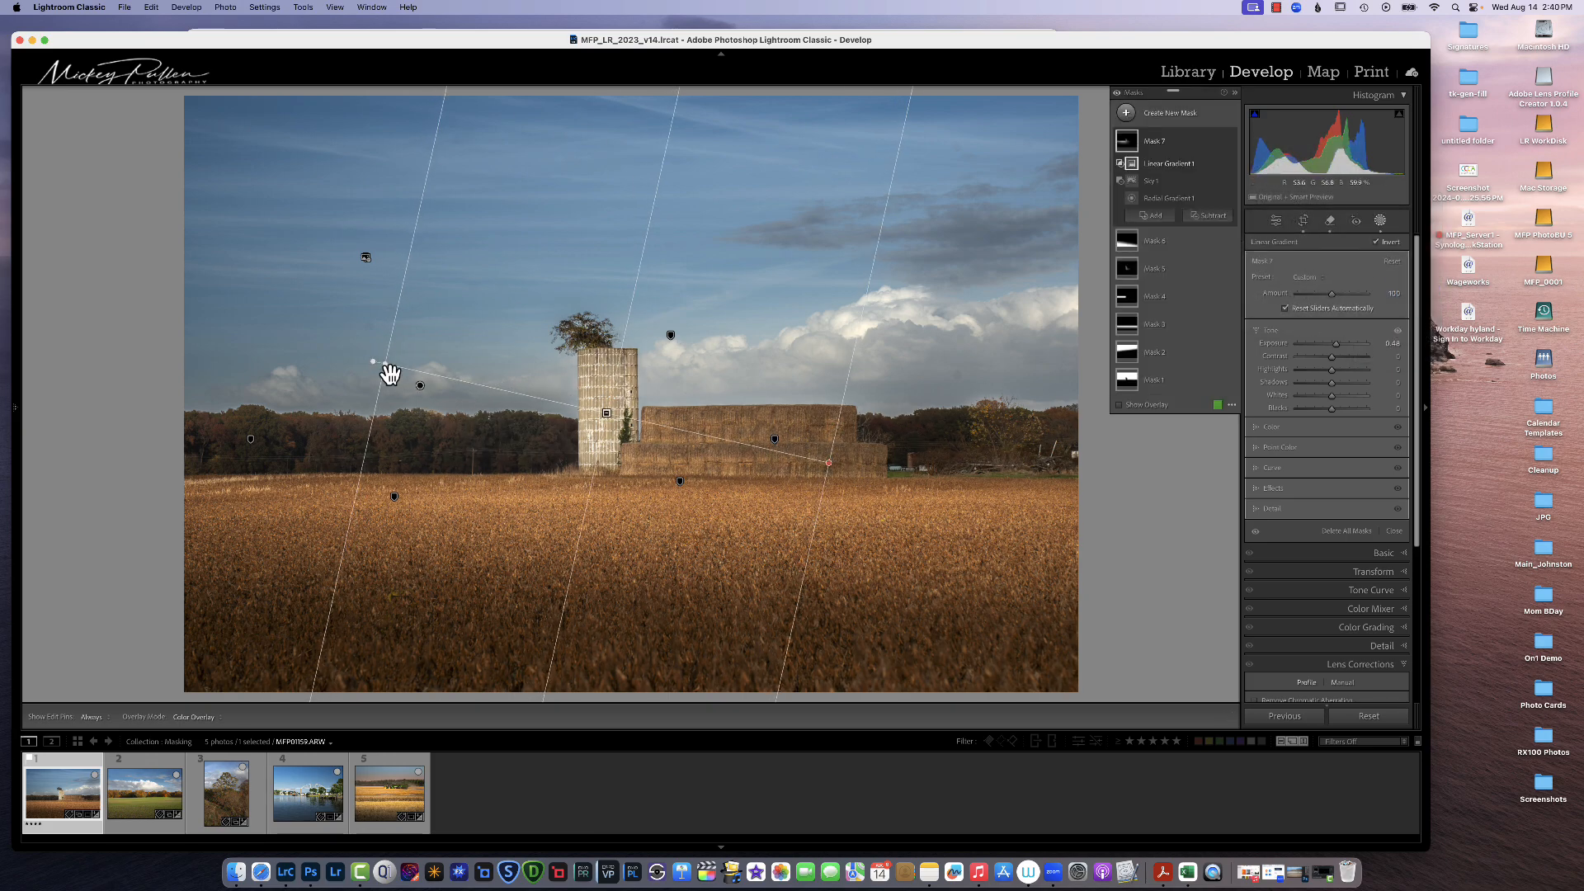
left_click_drag(384, 363, 274, 339)
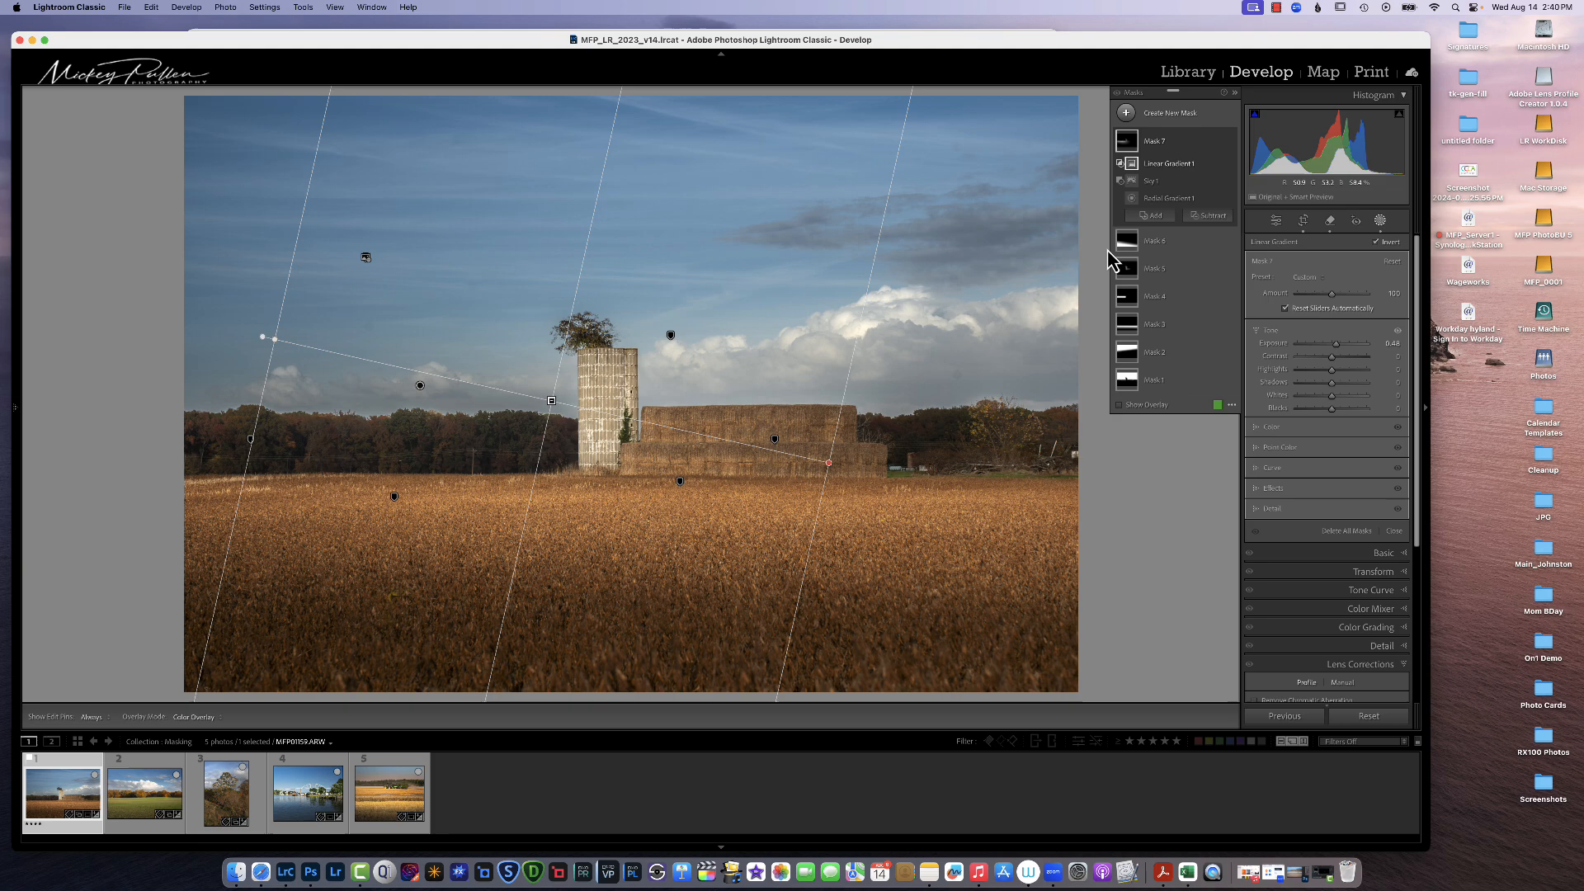
Step: Show the mask overlay and reposition and rotate the intersecting linear gradient over the silo
left_click(1235, 413)
left_click(1271, 497)
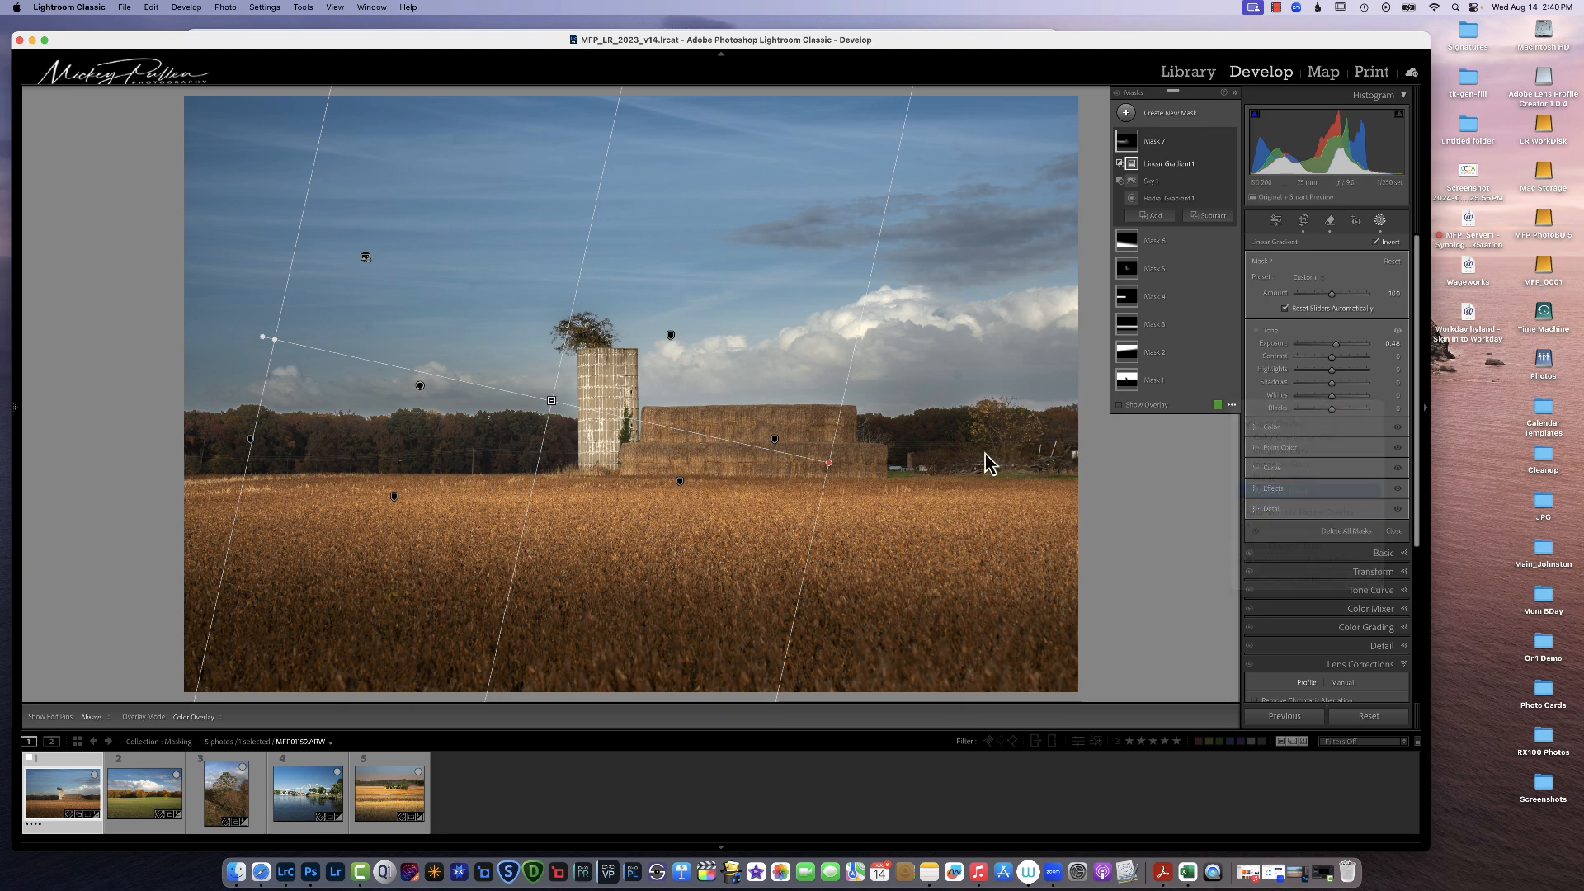
left_click(1118, 405)
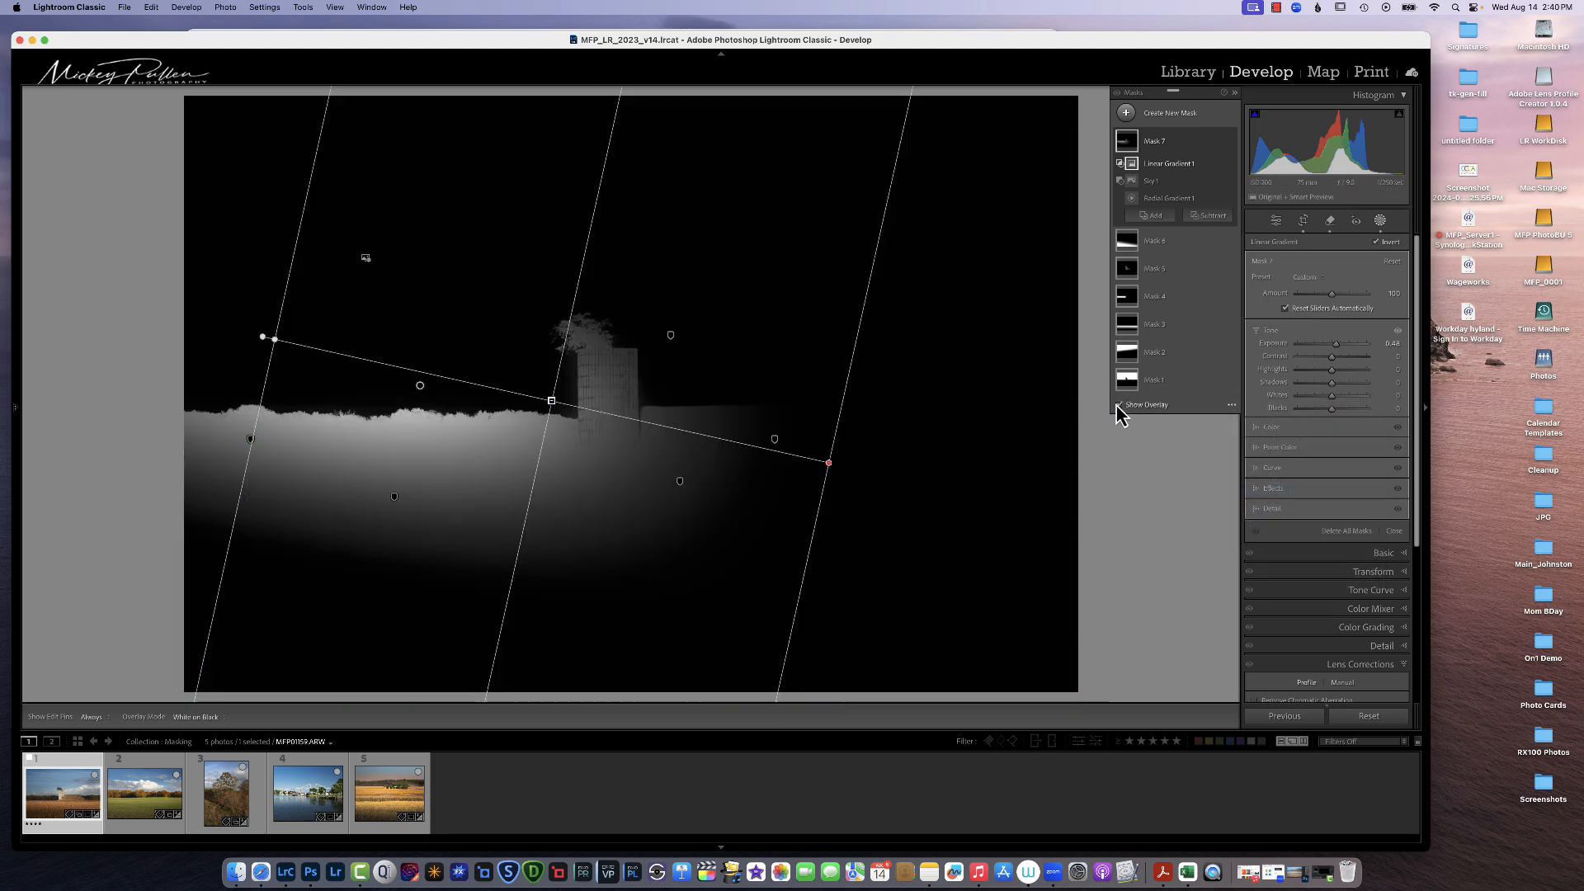
left_click_drag(556, 407, 555, 304)
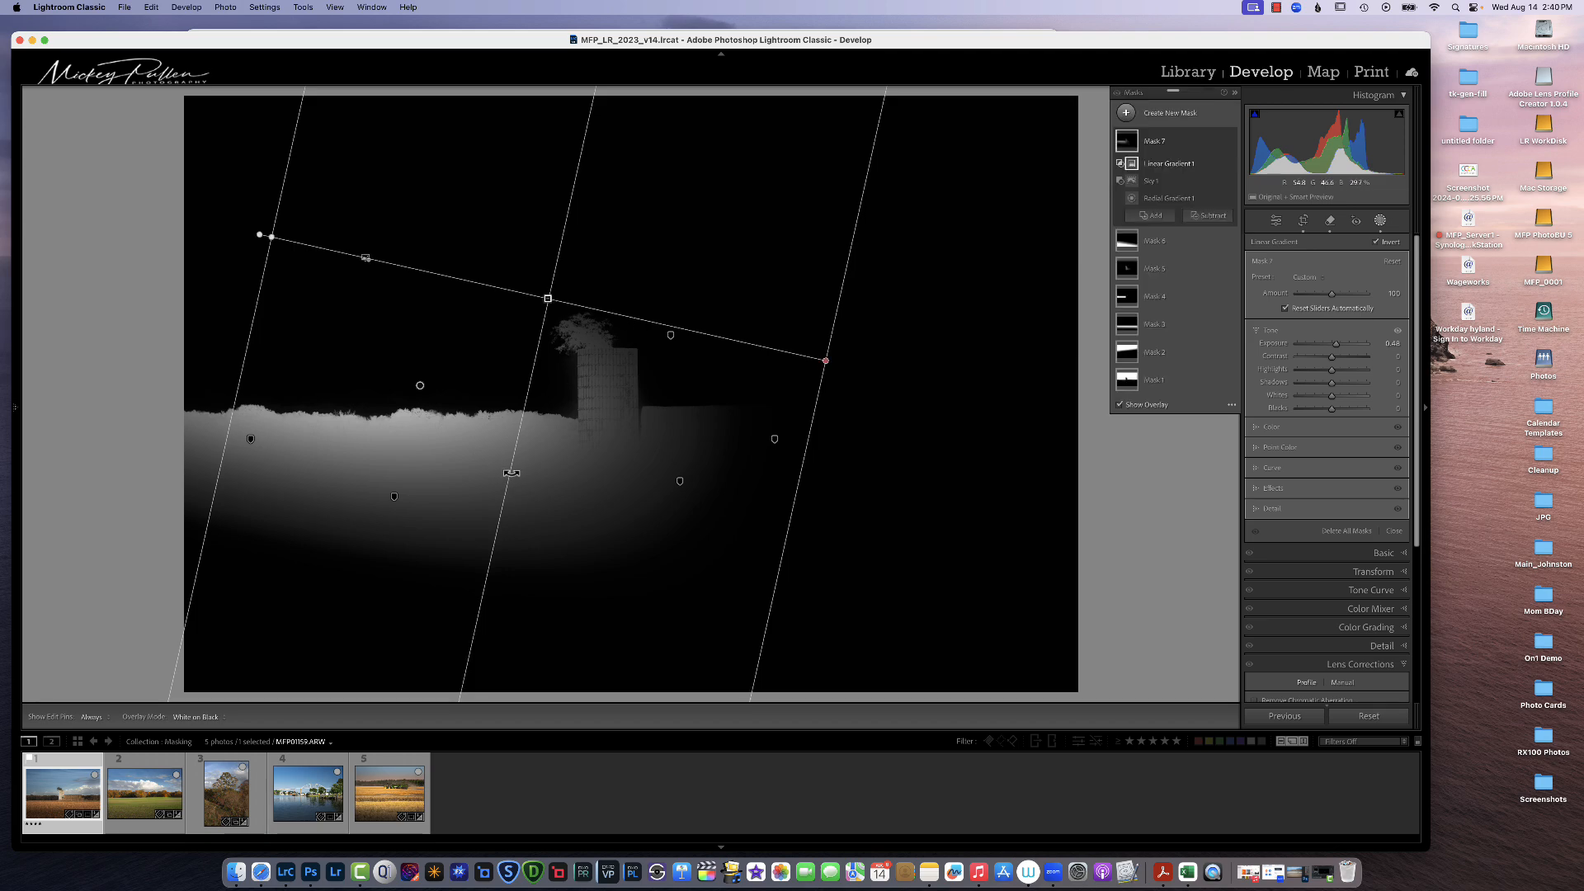
left_click_drag(512, 473, 378, 429)
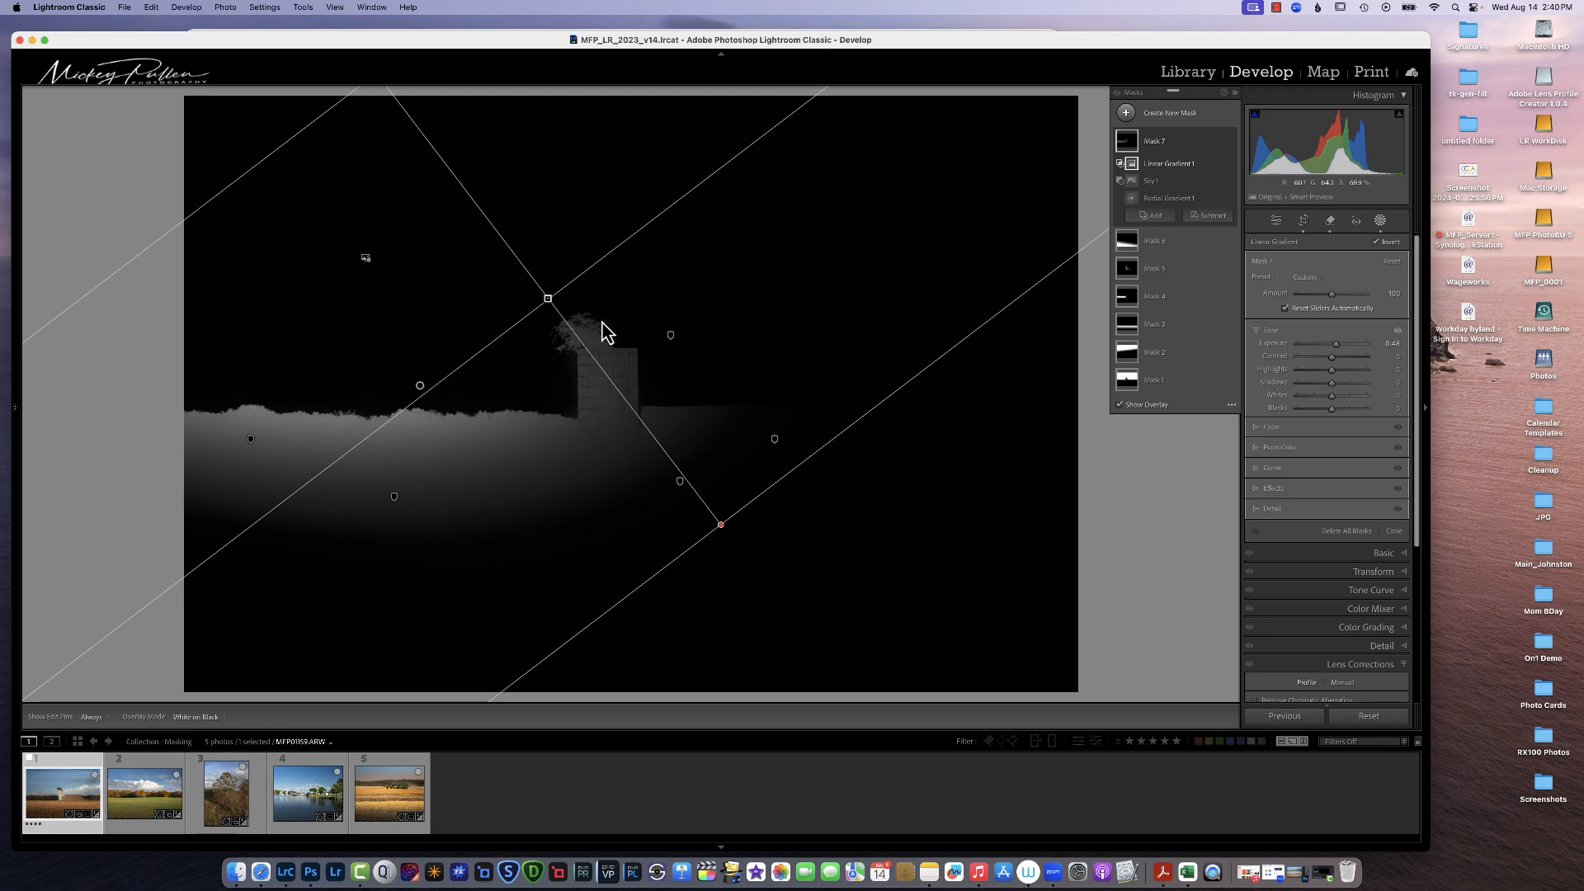
left_click_drag(555, 308, 632, 328)
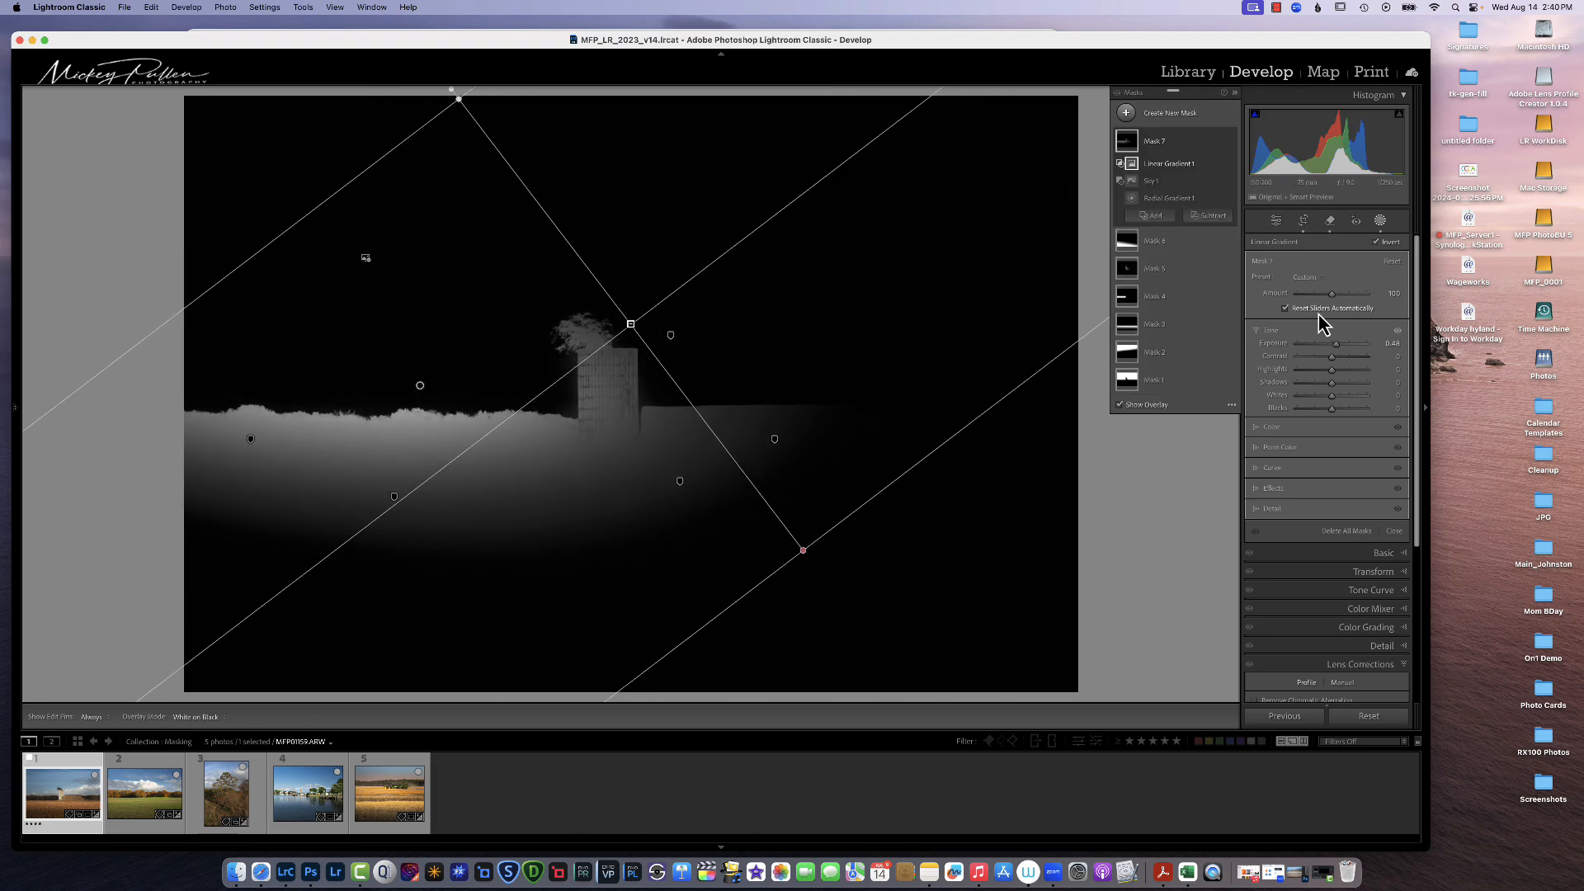
left_click(1120, 404)
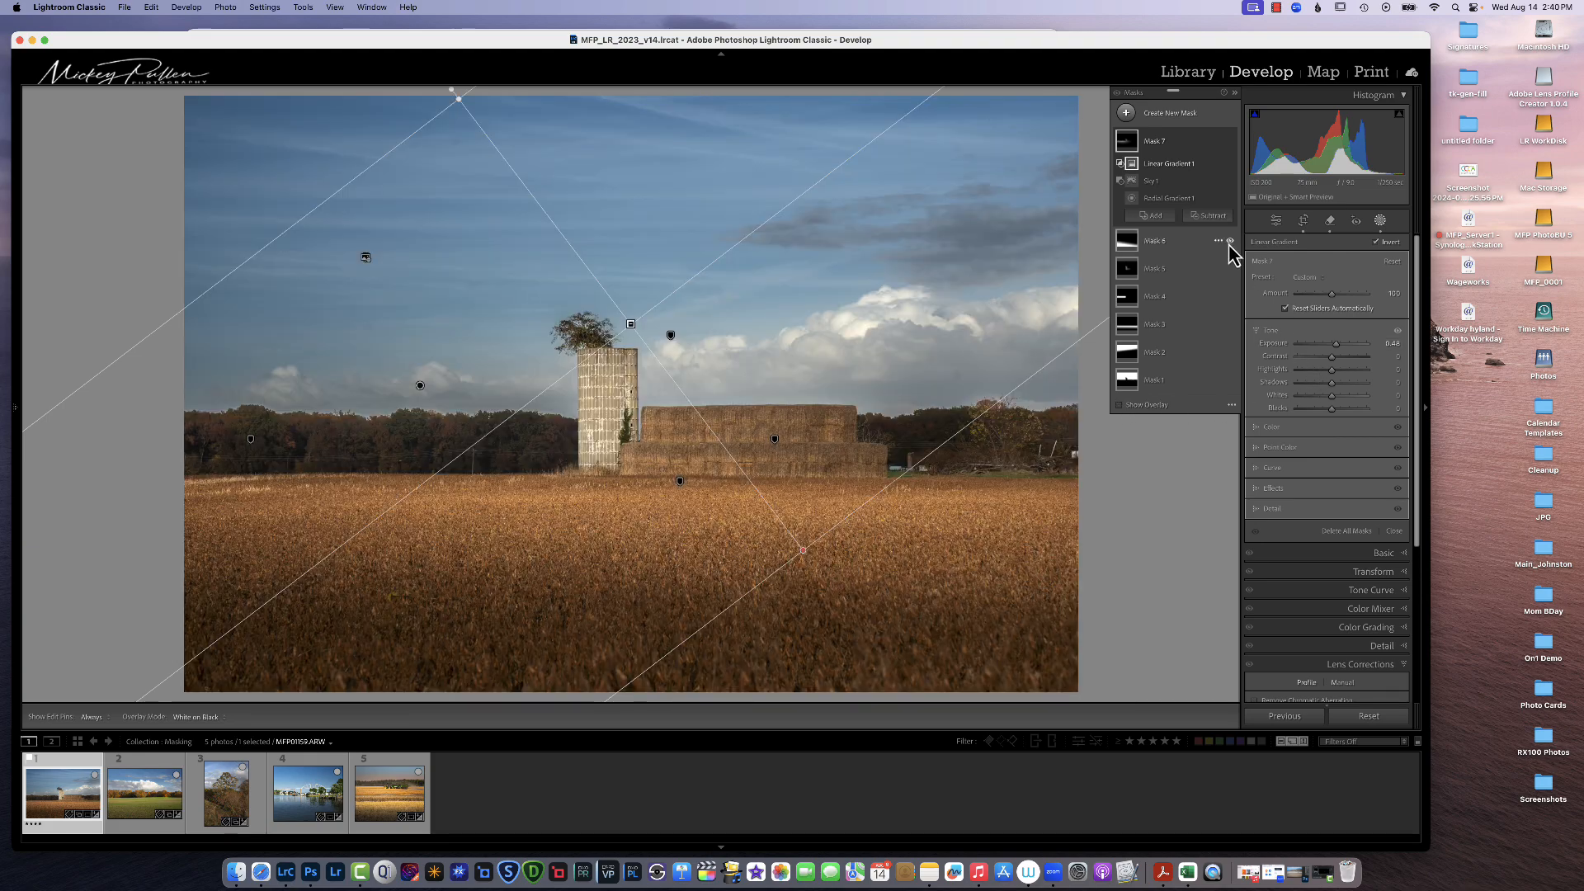
Step: Switch the mask overlay mode to Color Overlay and adjust the mask's Exposure
left_click(1231, 405)
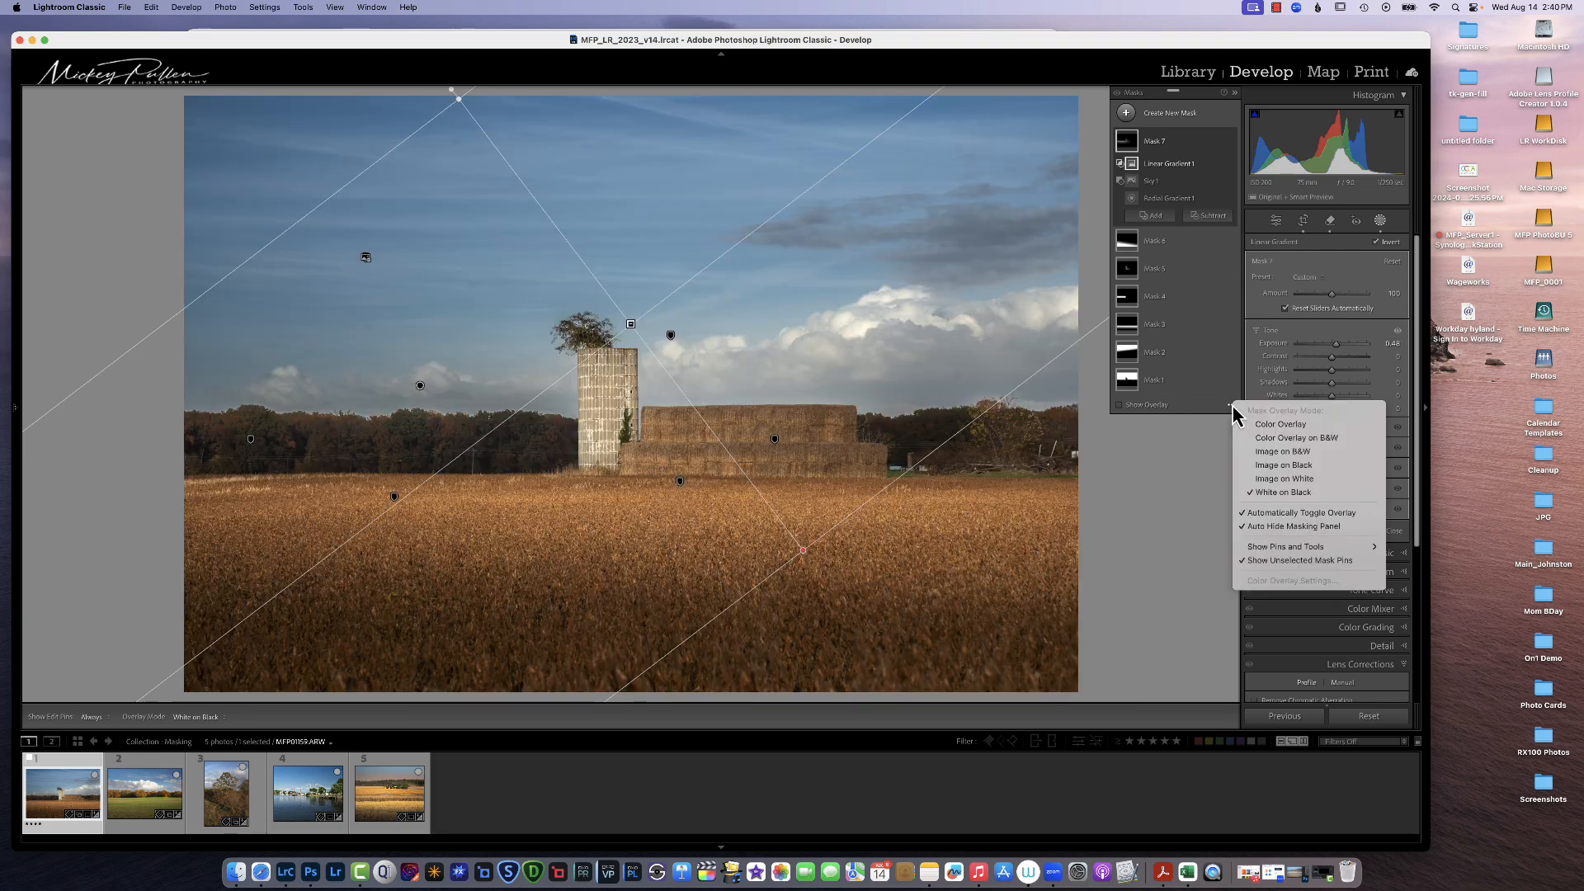
left_click(1281, 424)
mouse_move(1336, 344)
left_mouse_down()
mouse_move(1356, 344)
mouse_move(1332, 349)
left_mouse_up()
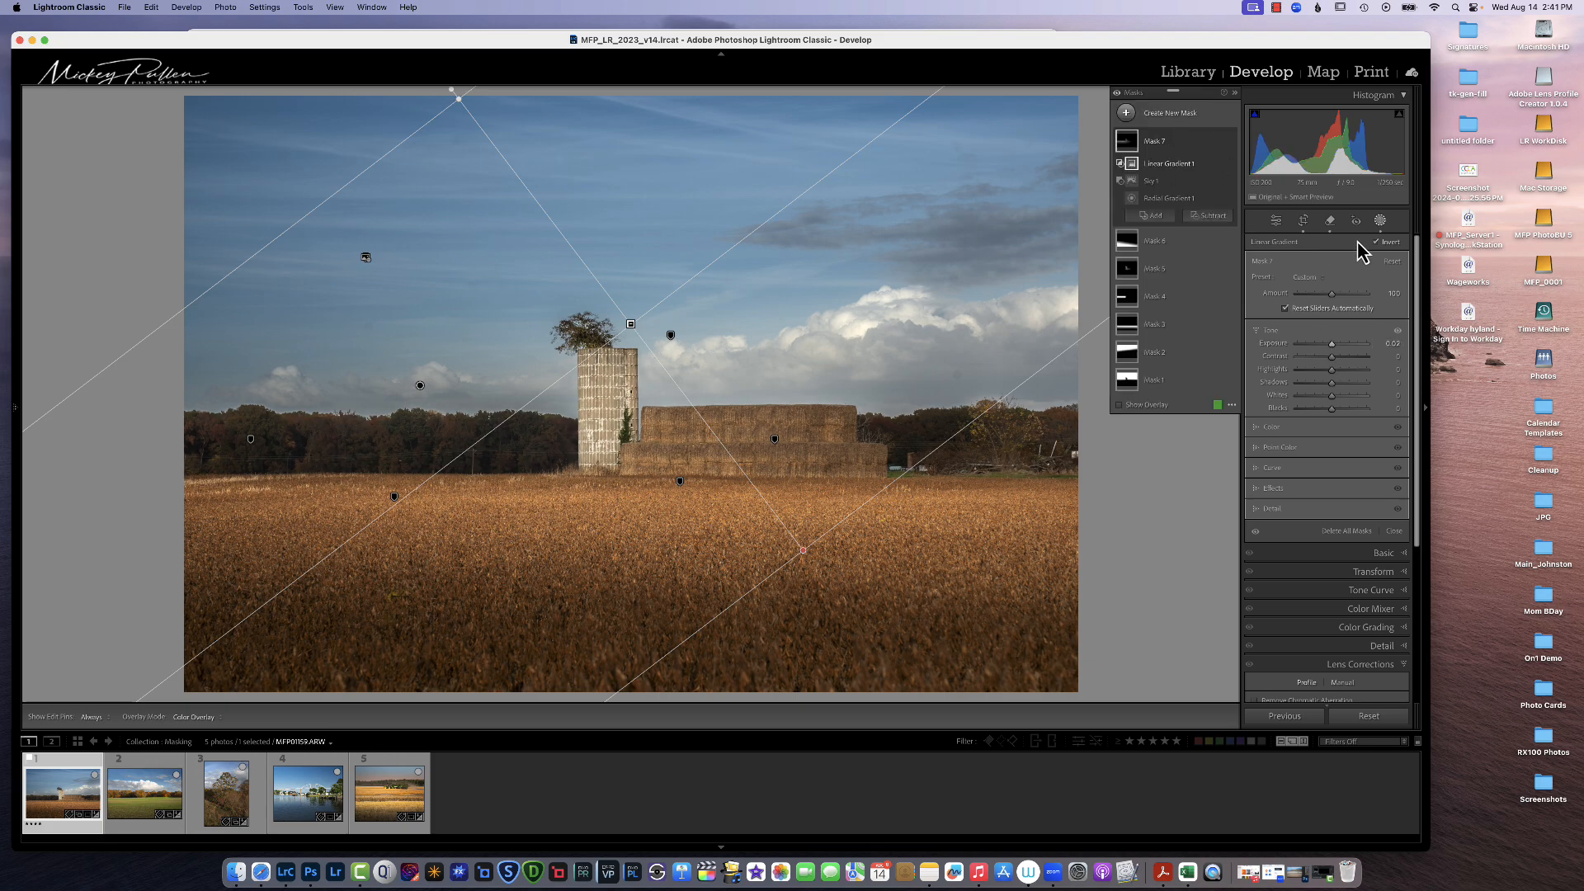
Step: Leave masking and toggle between the before and after views
left_click(1380, 222)
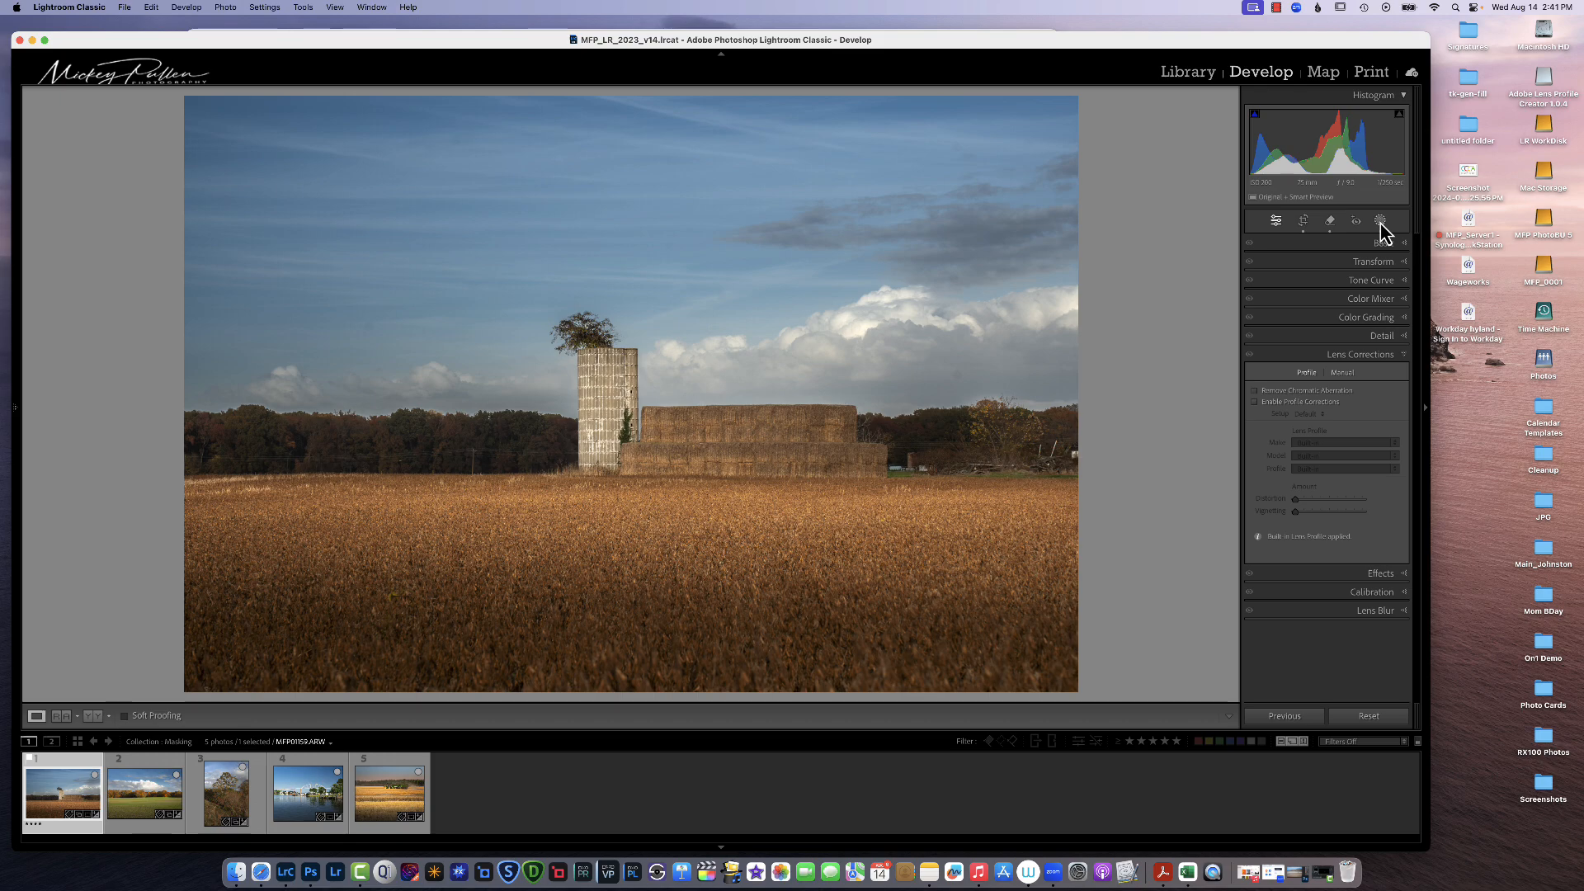
key("backslash")
key("backslash")
key("backslash")
key("backslash")
Step: Select the tree-line object mask, open Effects, and add a post-crop vignette with Amount -8 and Highlights 44
left_click(1380, 222)
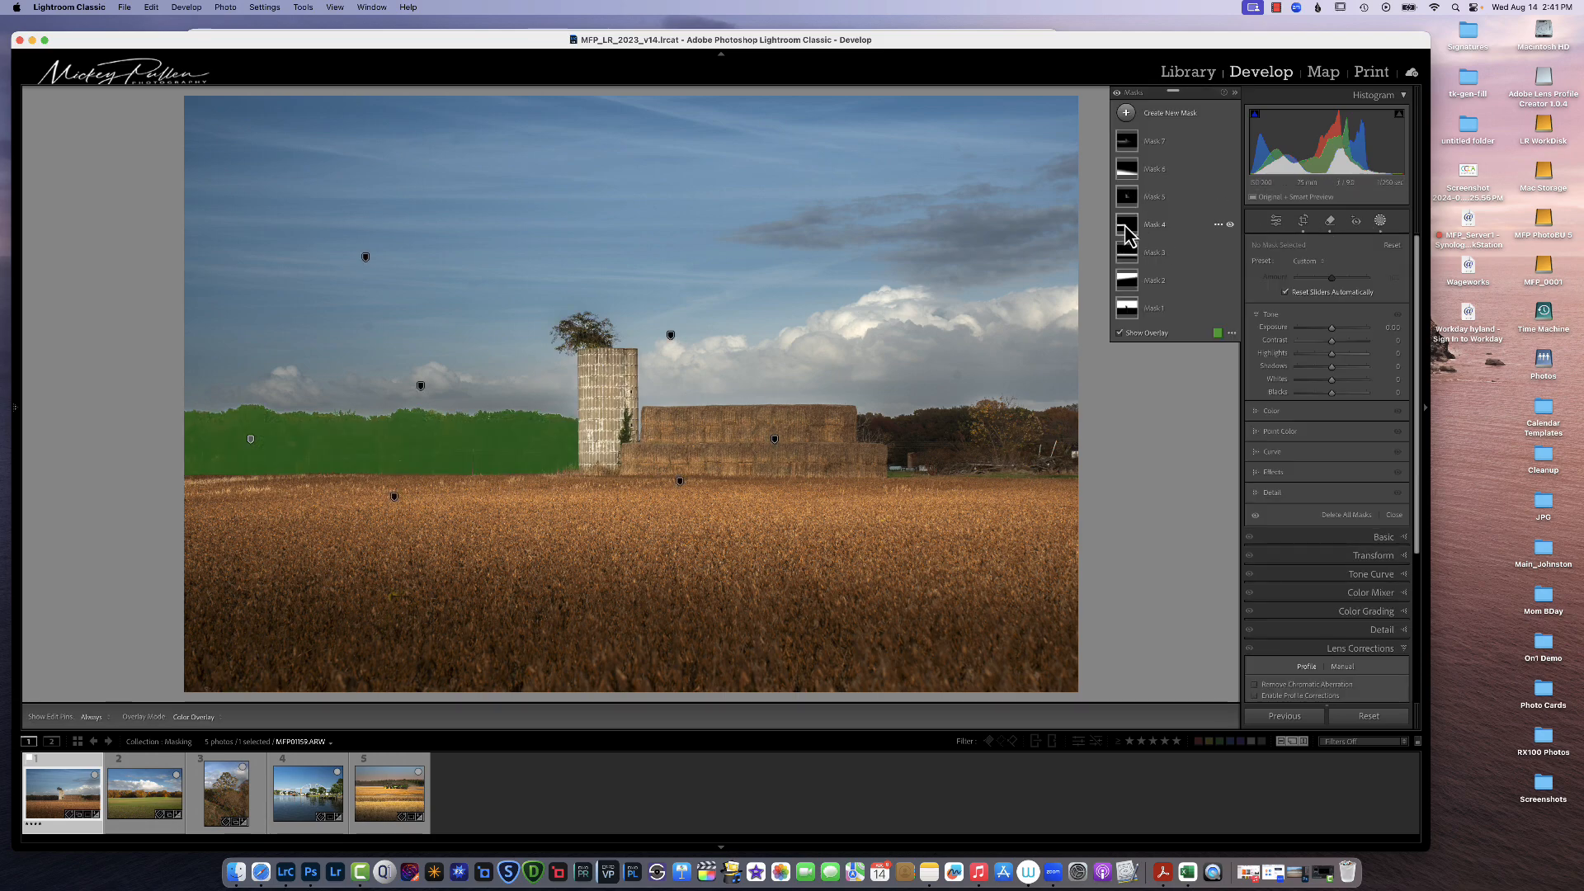
left_click(1127, 230)
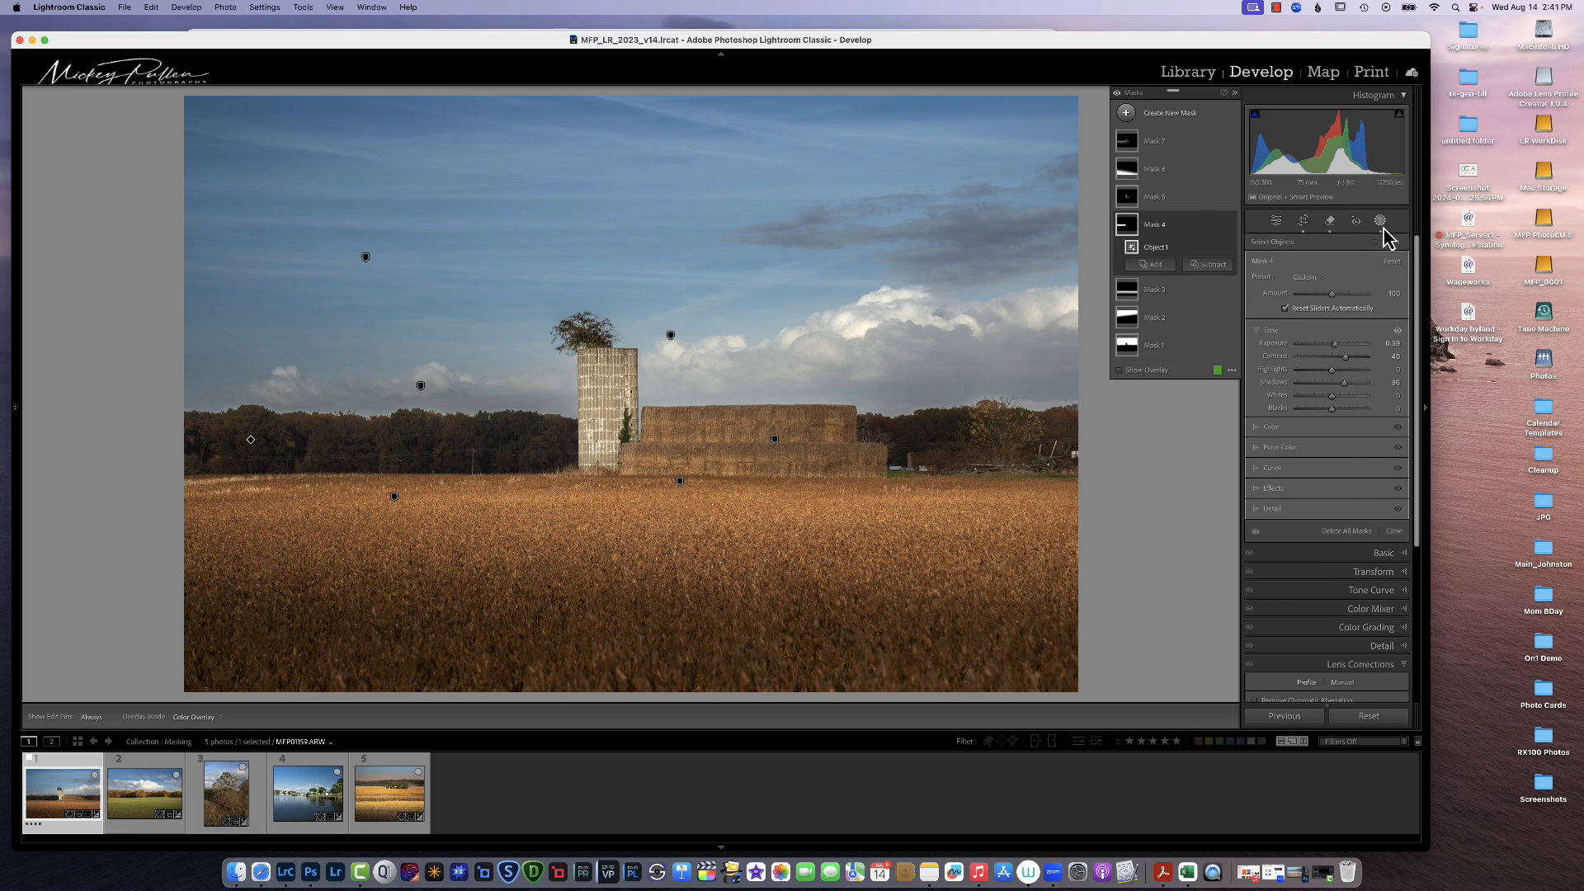
scroll(1367, 624, "down", 6)
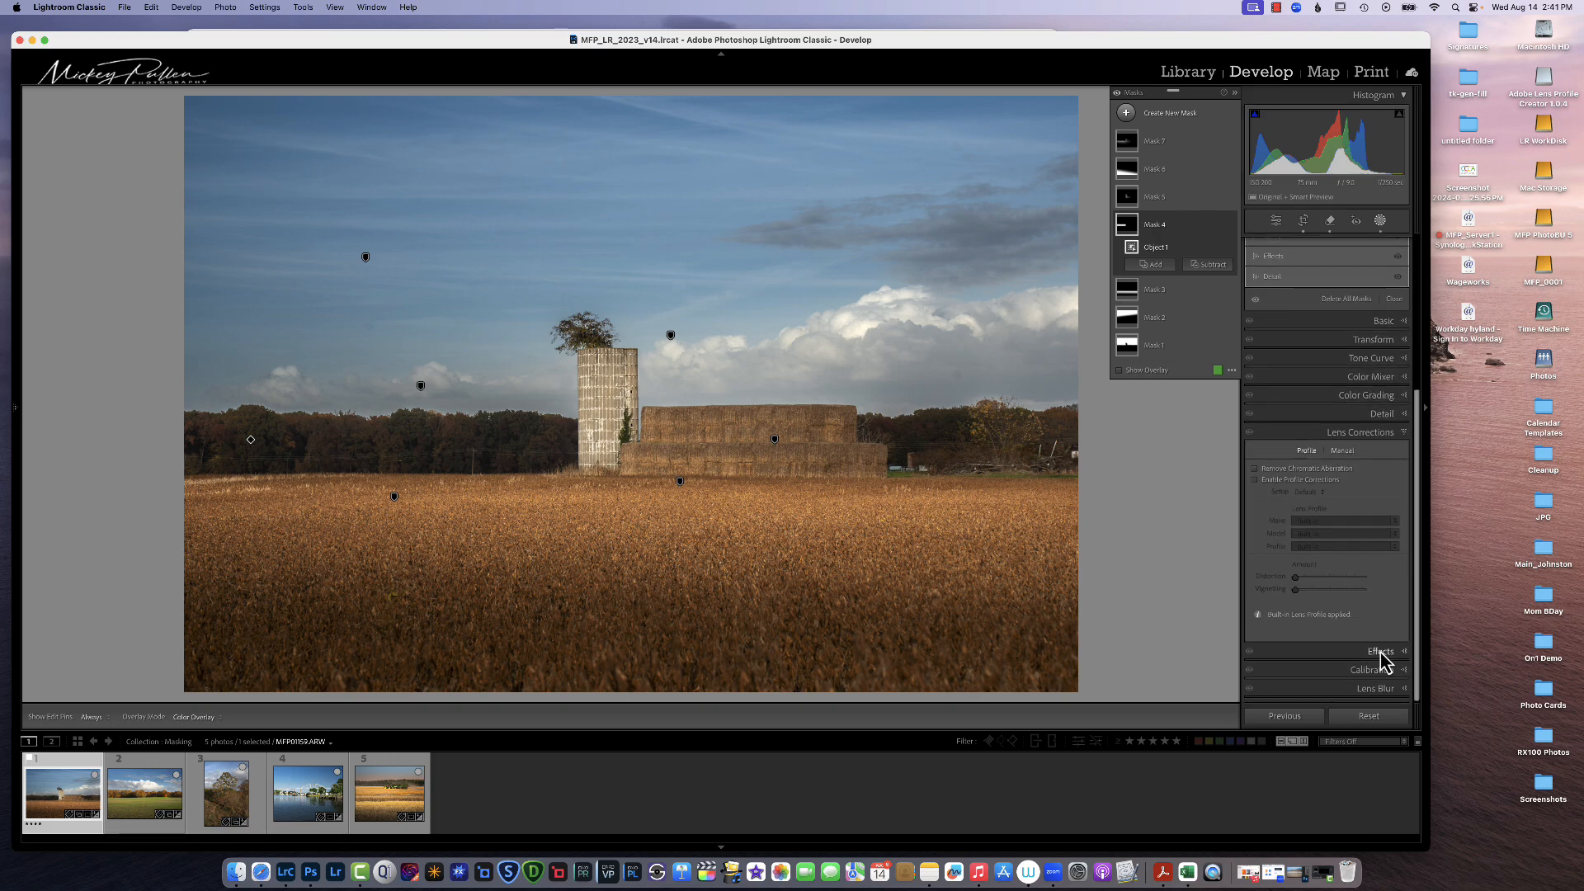
left_click(1380, 652)
left_click_drag(1329, 594, 1399, 631)
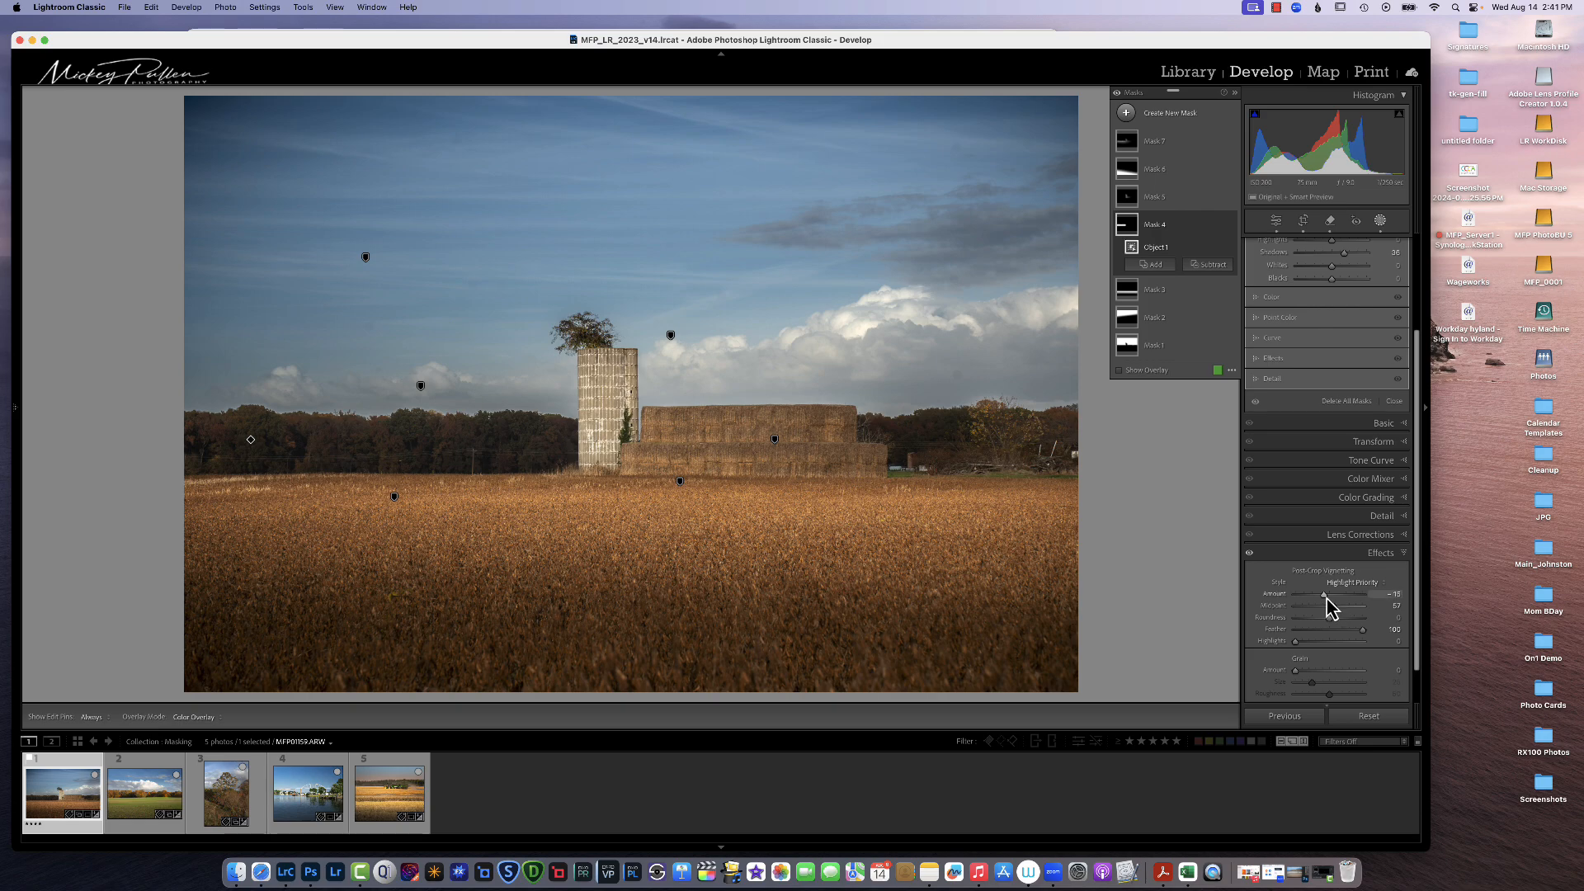
left_click_drag(1326, 599, 1335, 652)
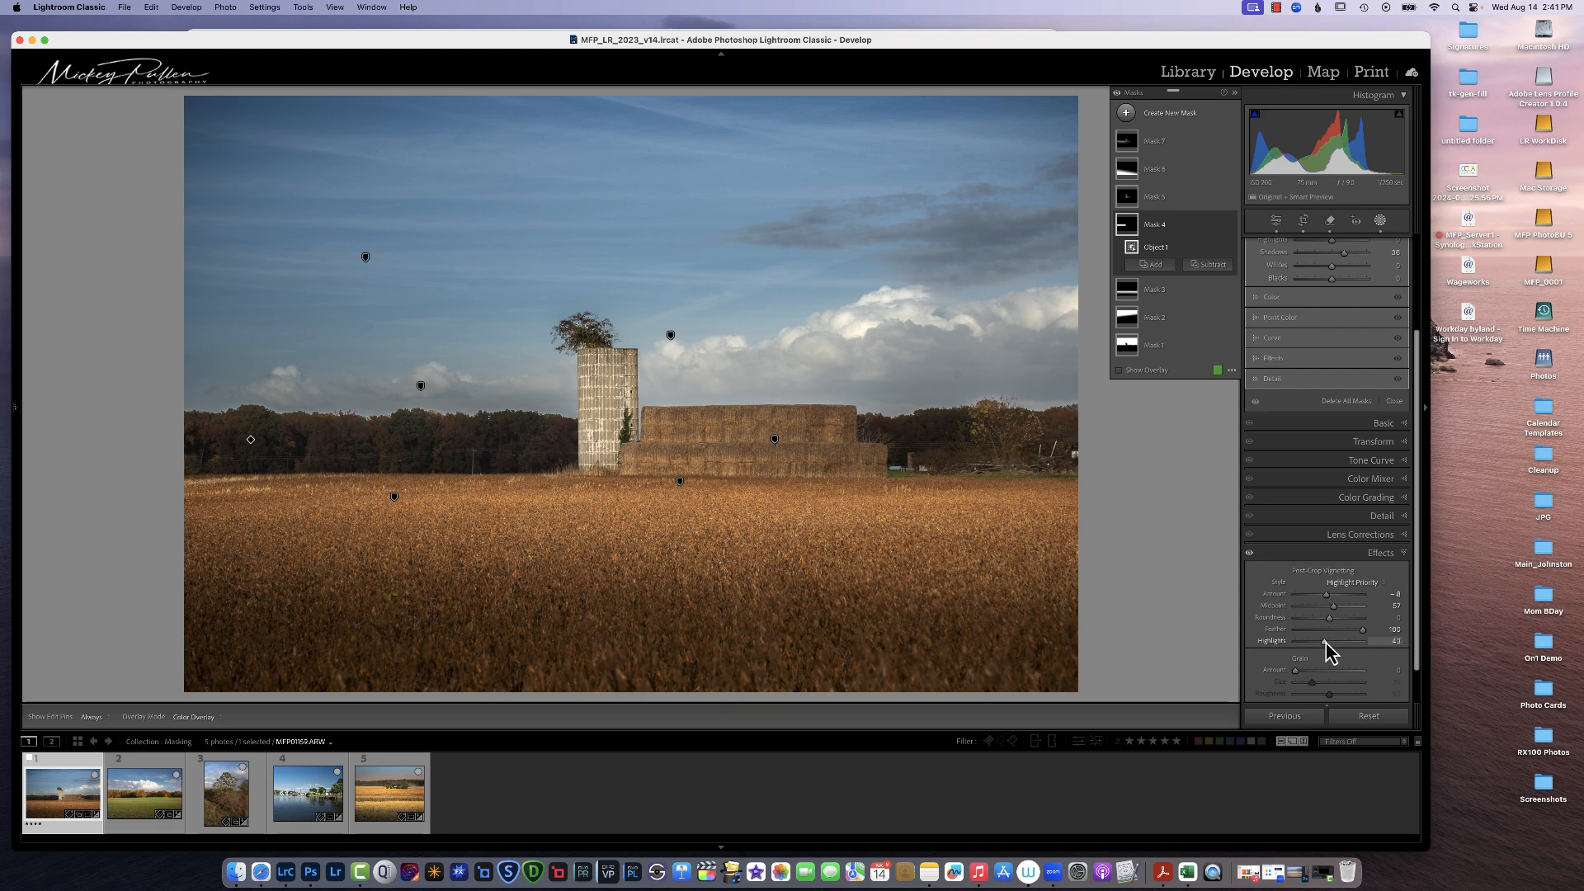
Step: Toggle the Effects panel repeatedly to compare the vignette and deepen its Amount to -19
left_click(1250, 555)
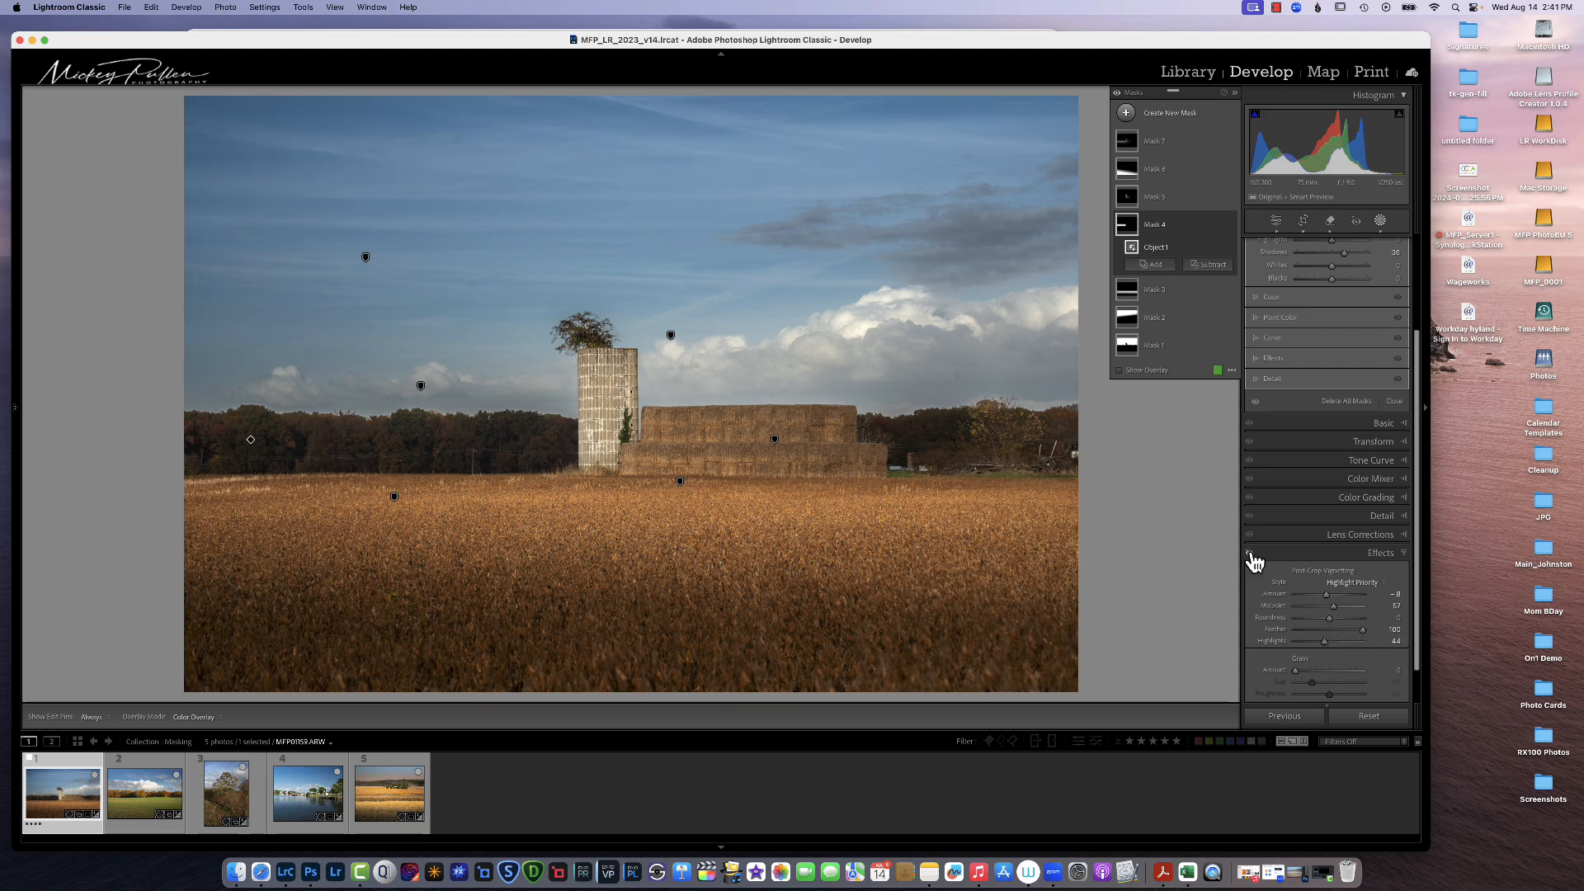
left_click(1251, 556)
left_click(1251, 555)
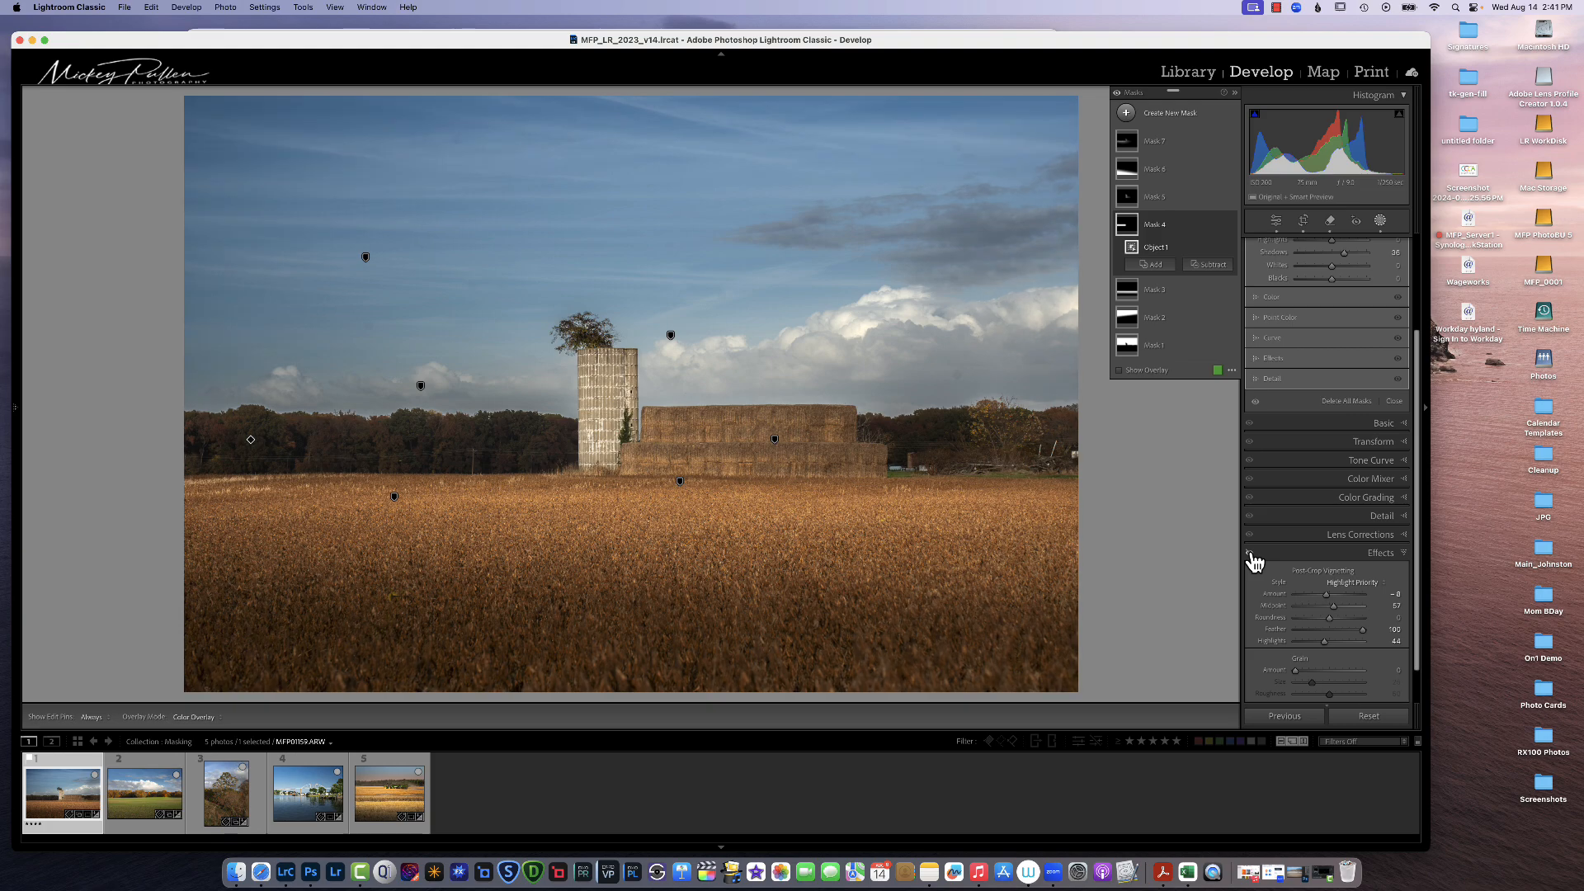
left_click(1251, 556)
left_click_drag(1325, 594, 1320, 595)
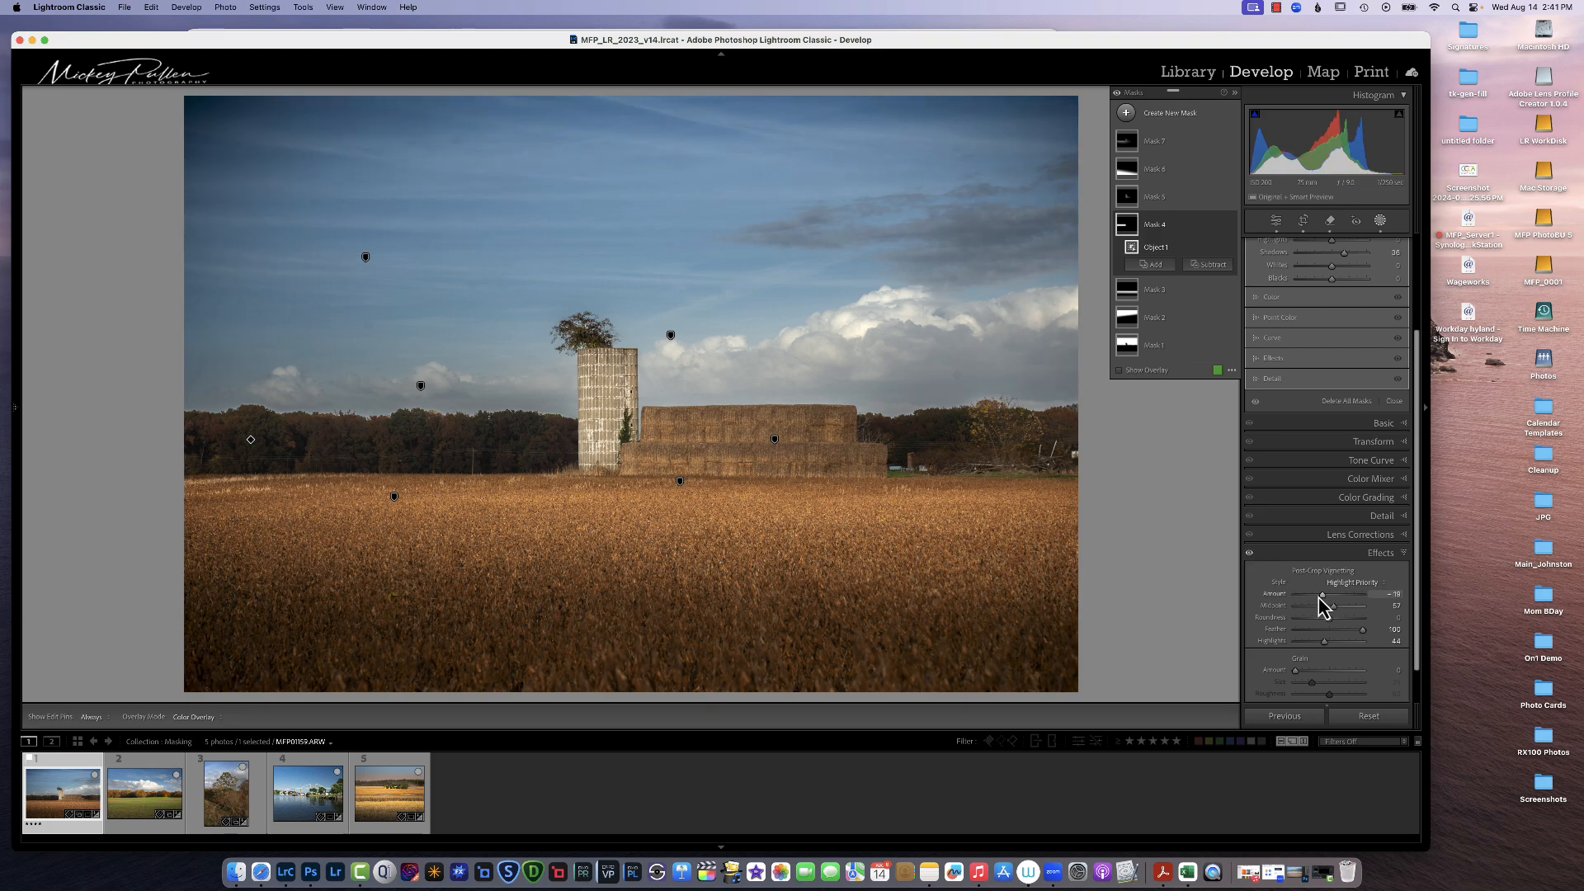
left_click(1251, 555)
left_click(1251, 555)
left_click(1251, 556)
left_click(1250, 555)
Step: Compare the before and after views of the finished photo
key("backslash")
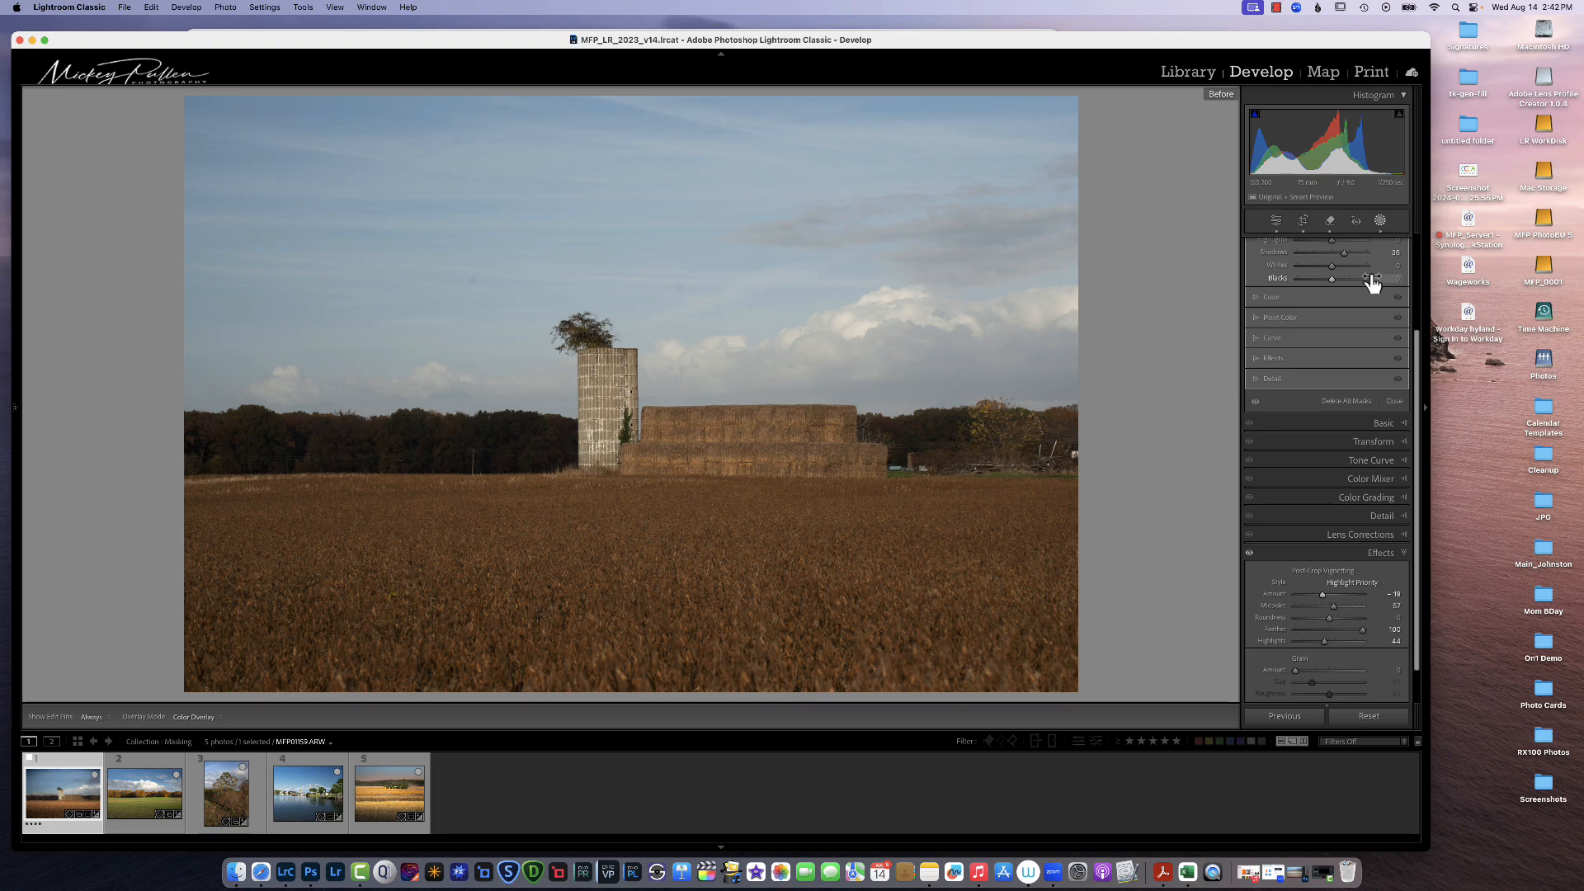
key("backslash")
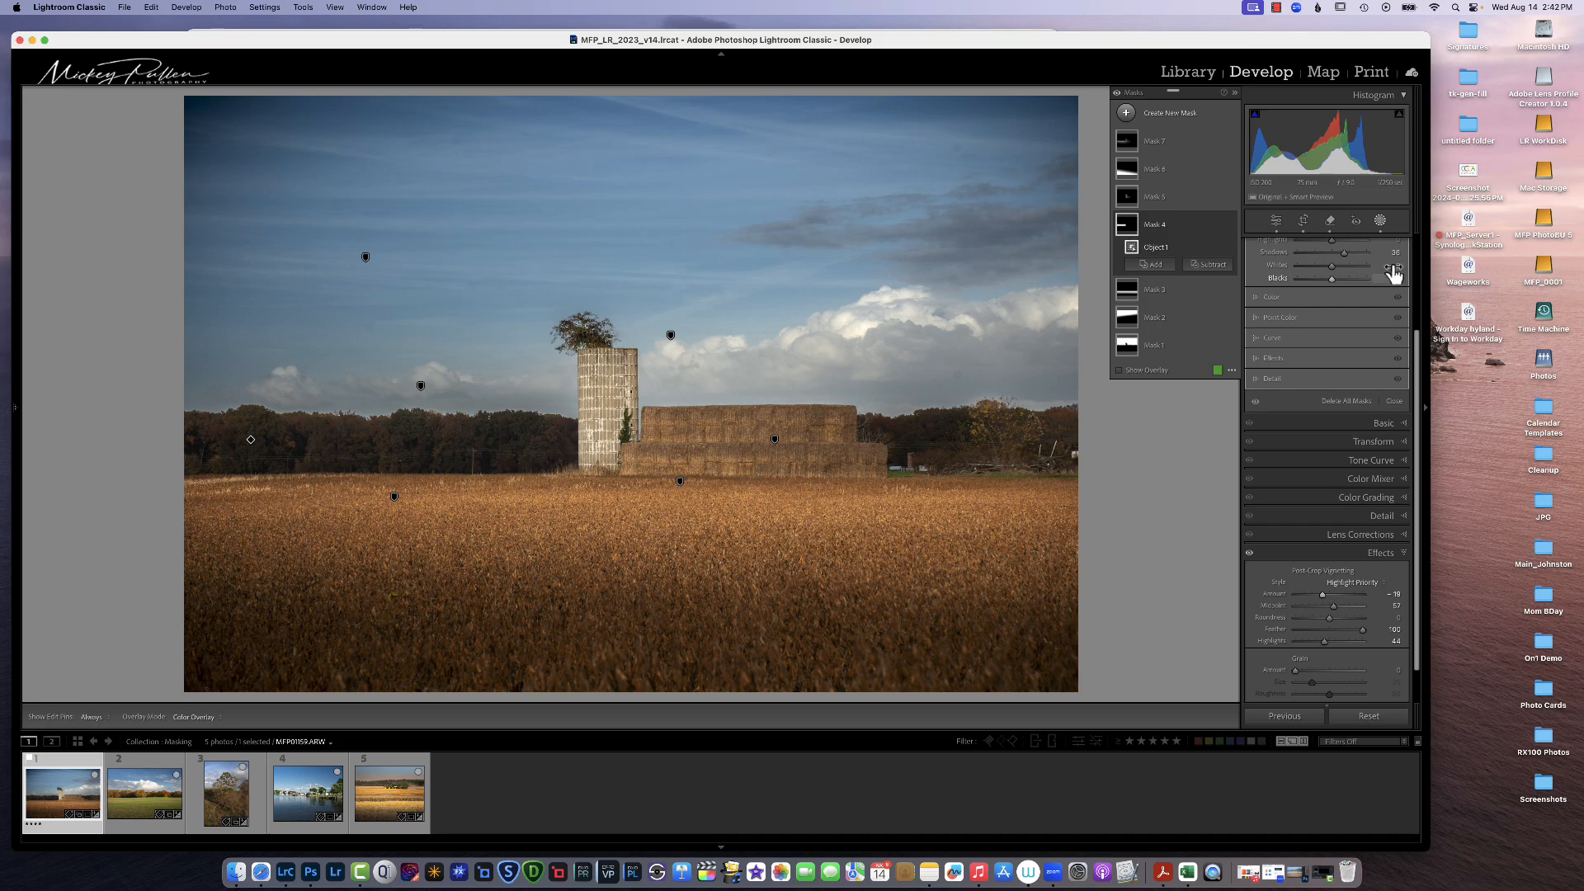
left_click(1276, 10)
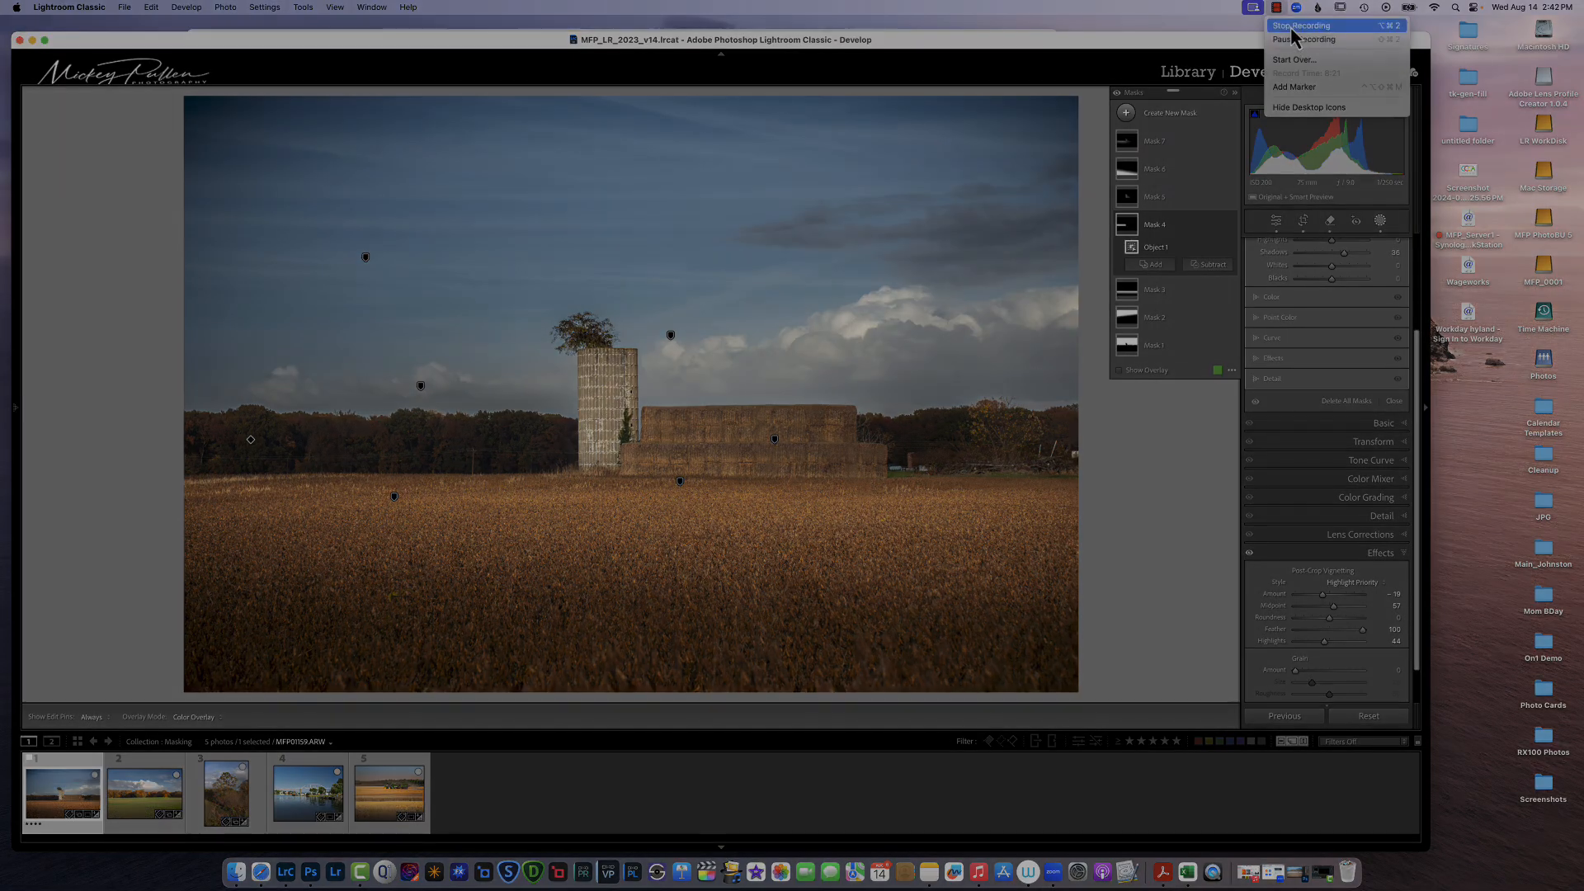